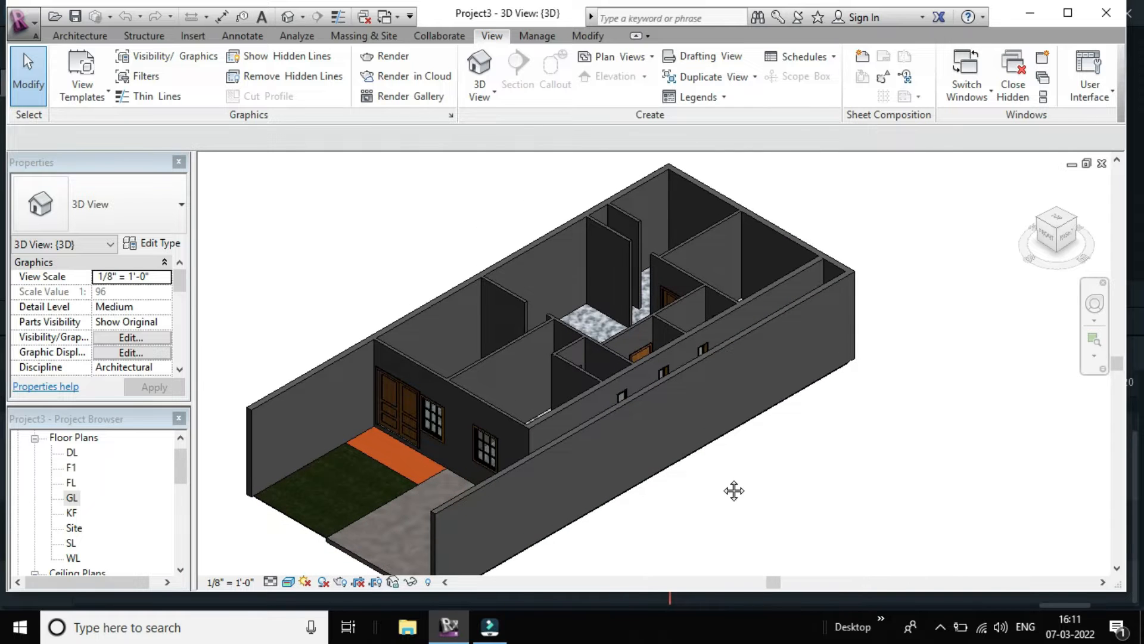
- Examine the house model's walls, rooms and outdoor areas in the 3D view, both close up and as a whole
scroll(734, 490, up, 1)
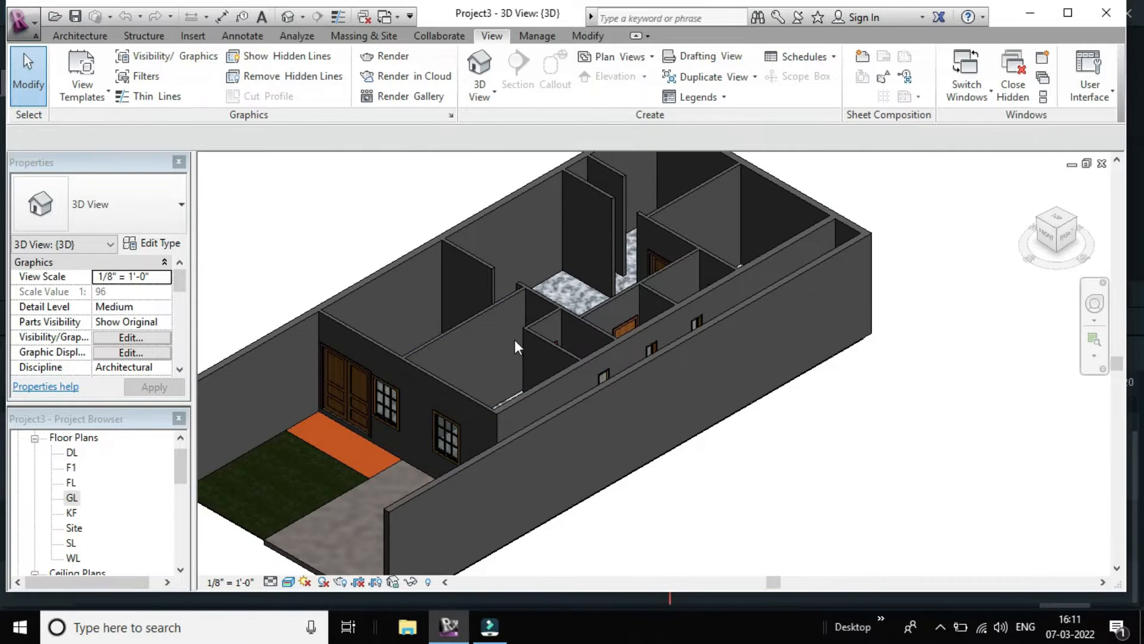
scroll(514, 339, down, 1)
scroll(476, 313, up, 1)
scroll(477, 339, down, 1)
scroll(538, 305, up, 1)
scroll(587, 271, down, 2)
scroll(619, 255, up, 2)
scroll(619, 269, down, 1)
scroll(618, 269, down, 3)
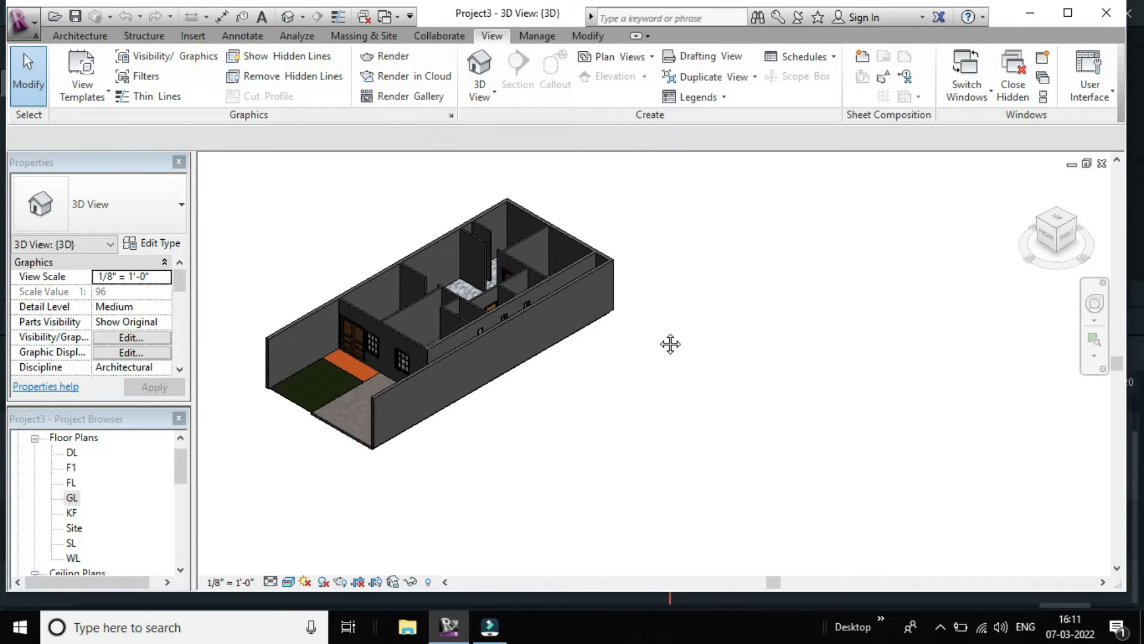
scroll(669, 342, down, 3)
middle_drag(816, 407, 546, 365)
scroll(547, 366, down, 3)
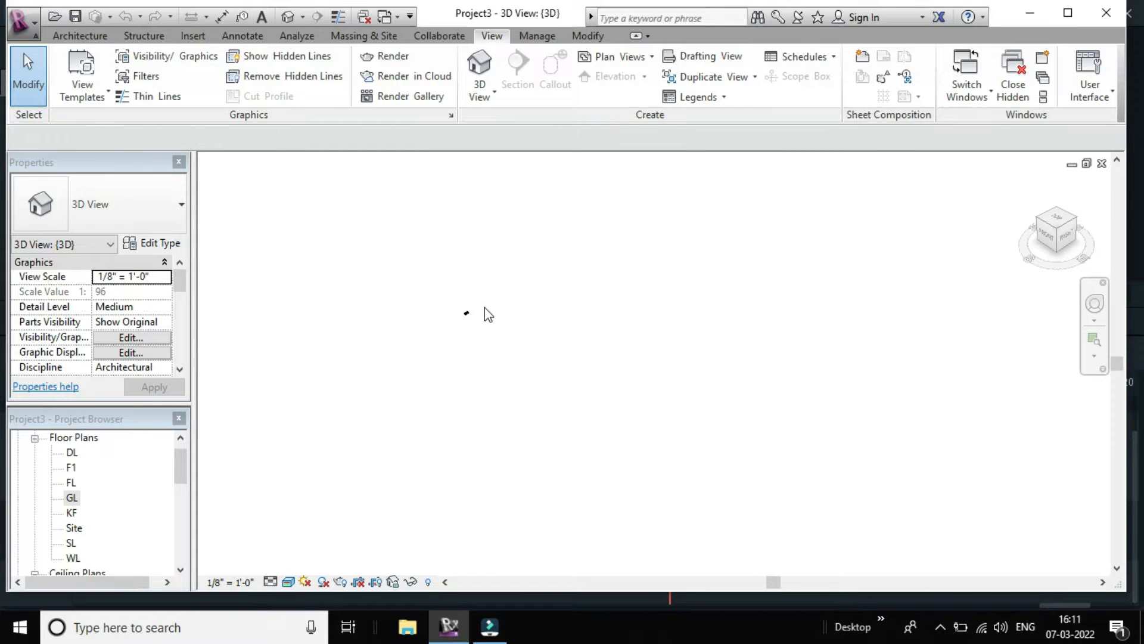
middle_drag(481, 317, 378, 324)
scroll(382, 324, up, 5)
scroll(337, 313, up, 3)
scroll(297, 311, up, 1)
scroll(296, 311, up, 2)
middle_drag(295, 311, 628, 329)
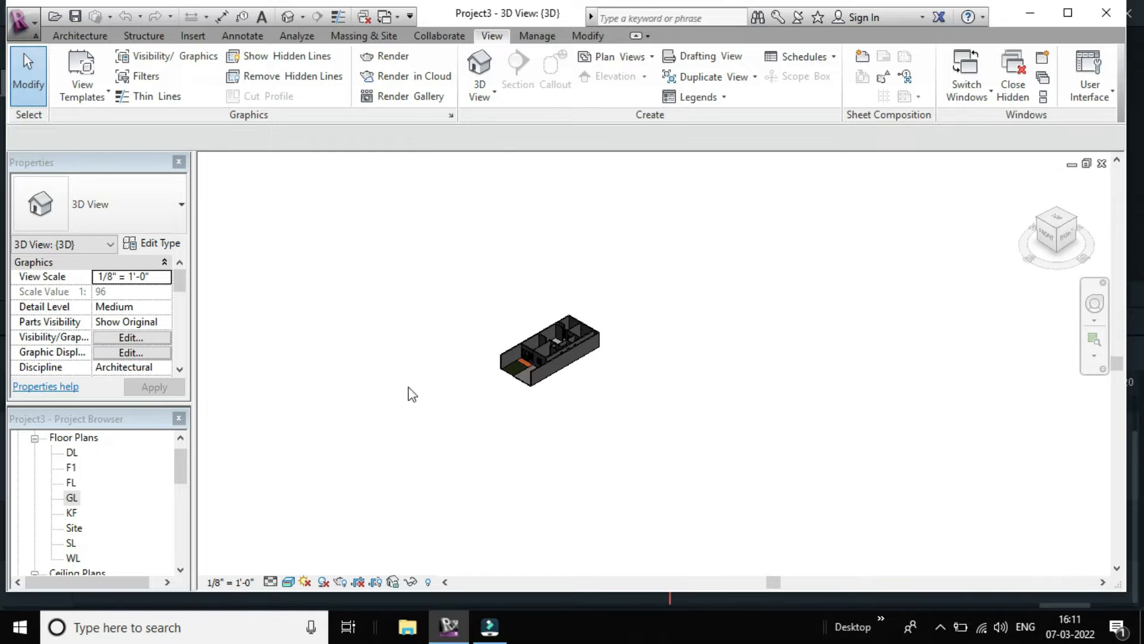
- Open the GL floor plan view and find the placed reference plan image
double_click(69, 499)
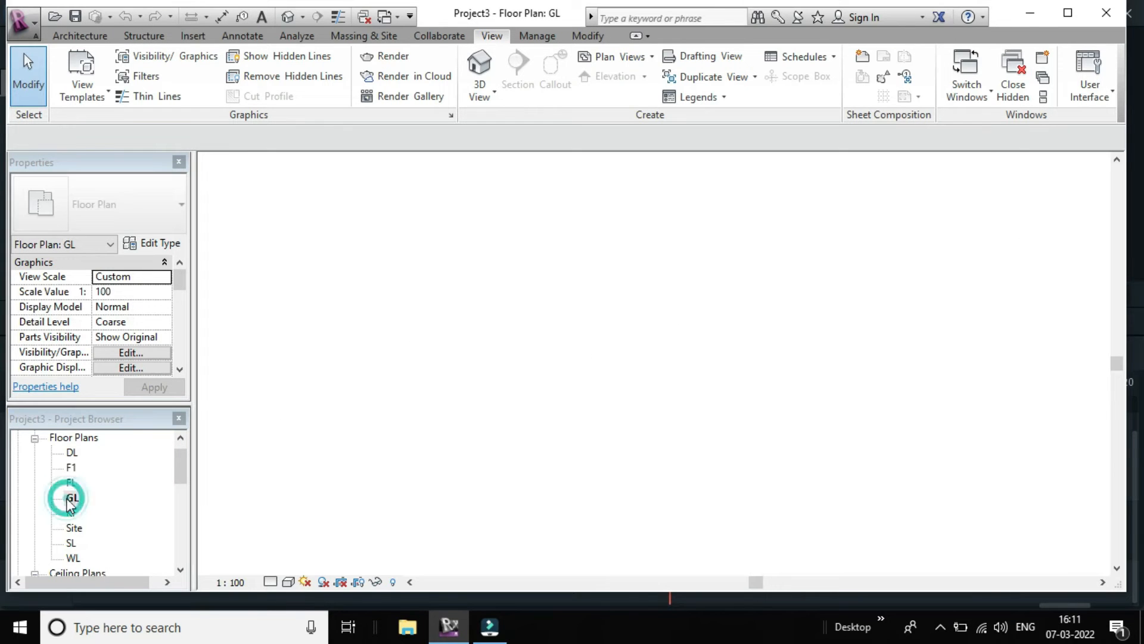
scroll(780, 411, down, 3)
middle_drag(793, 417, 555, 435)
scroll(717, 322, up, 5)
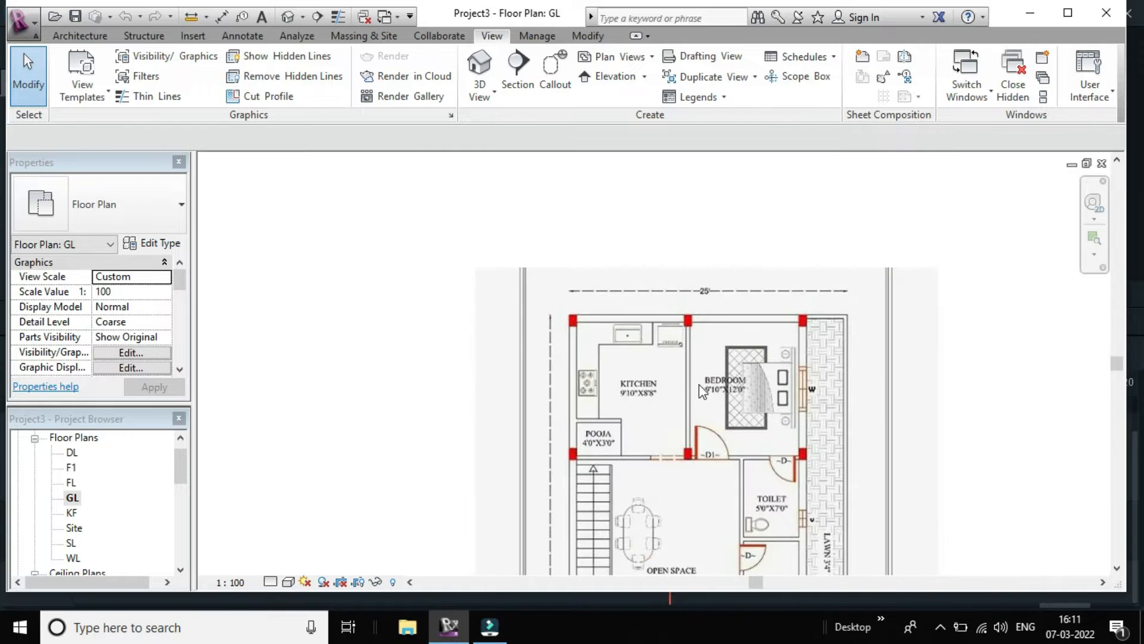
- Examine the 25'X58' reference plan image, covering the kitchen, bedrooms, toilets, drawing hall, portico, garden and parking area
scroll(728, 448, down, 1)
scroll(728, 444, up, 3)
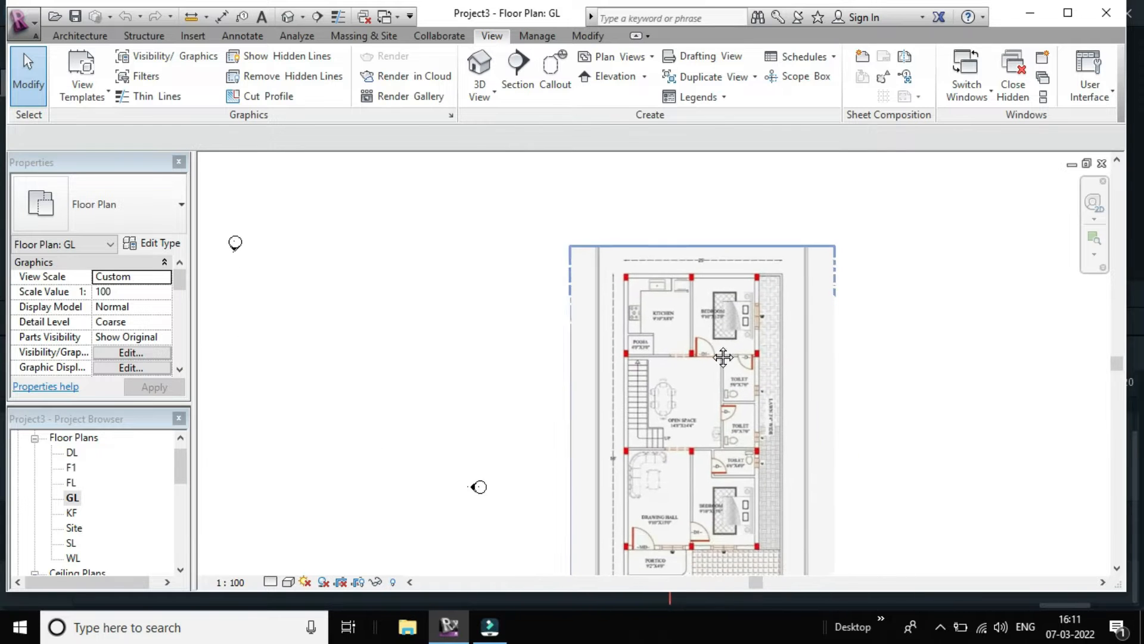
scroll(718, 373, down, 2)
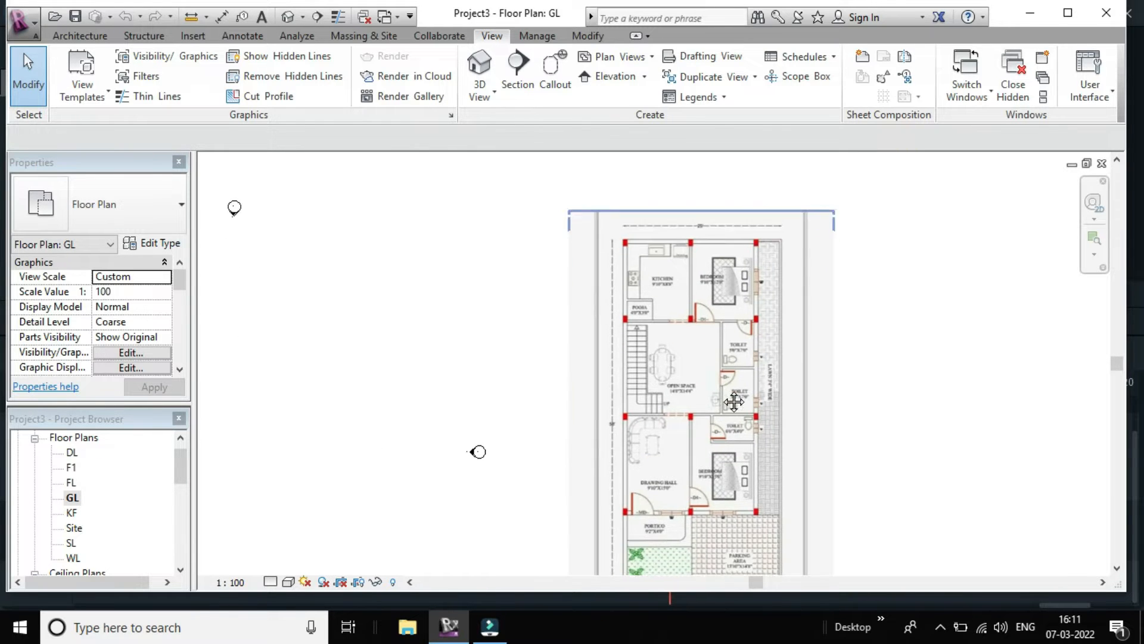
scroll(723, 384, up, 1)
scroll(723, 385, down, 2)
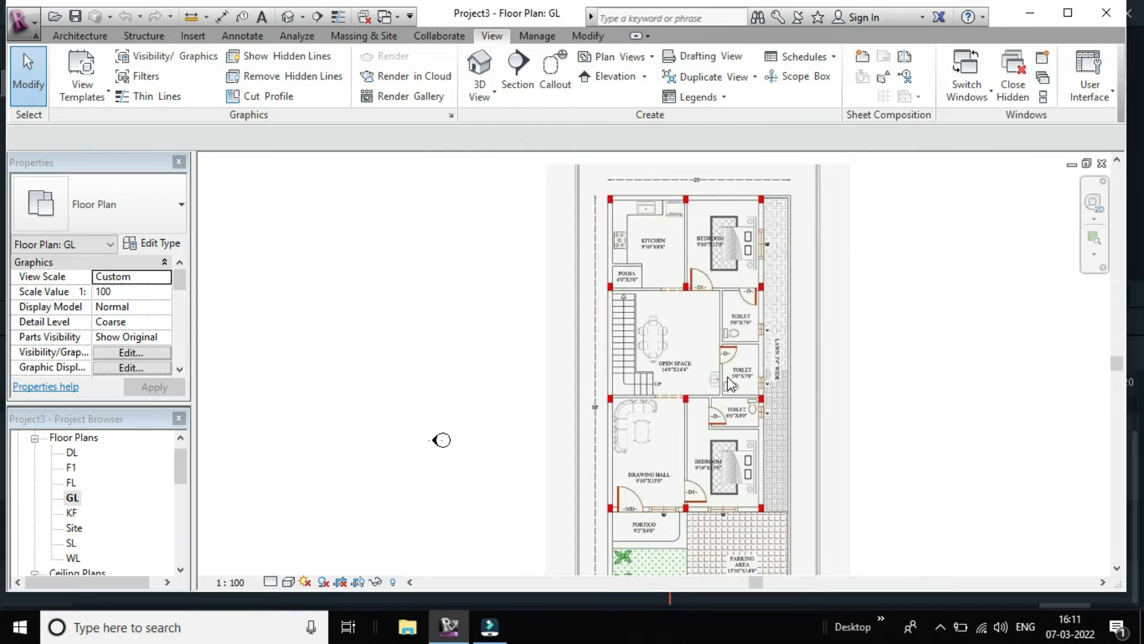
scroll(667, 275, up, 1)
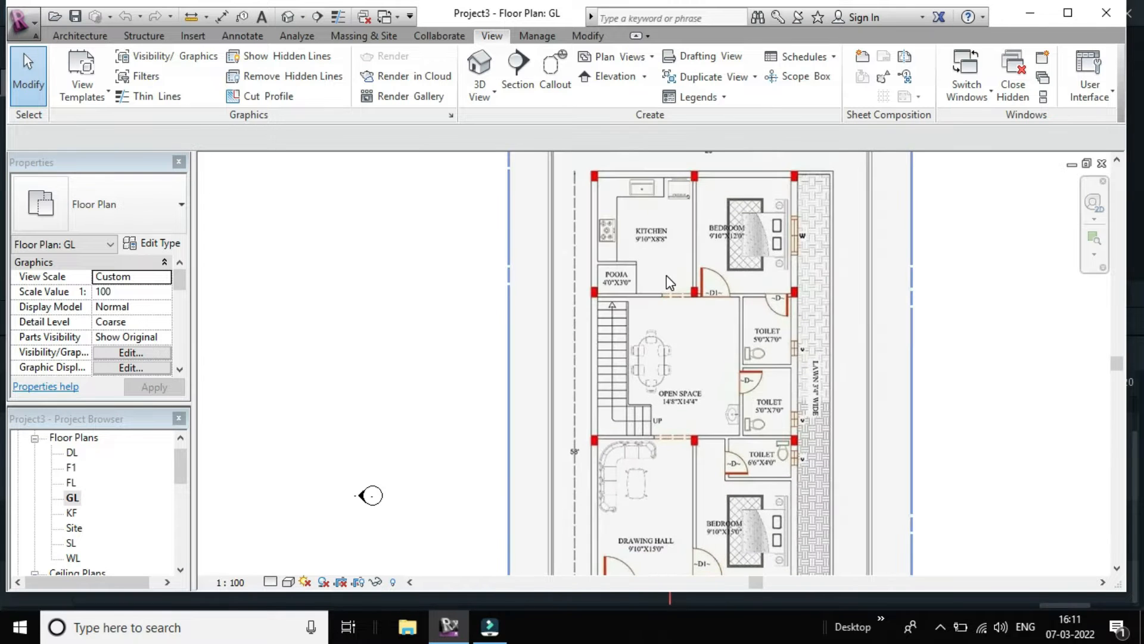
scroll(666, 276, down, 2)
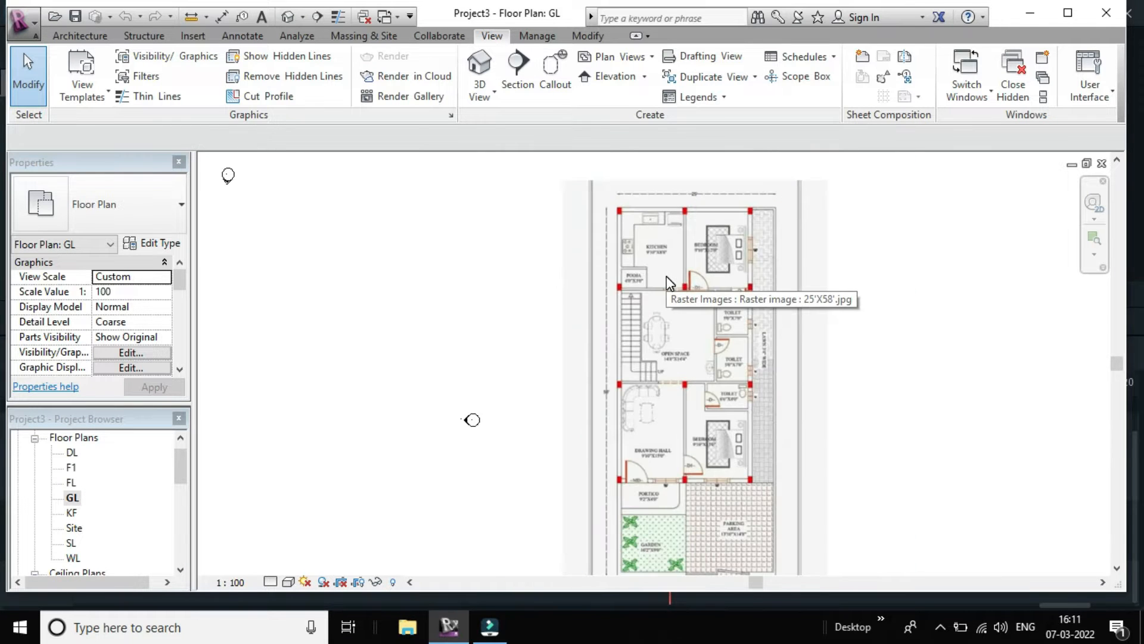
scroll(666, 277, down, 1)
scroll(684, 405, up, 1)
middle_drag(711, 442, 715, 386)
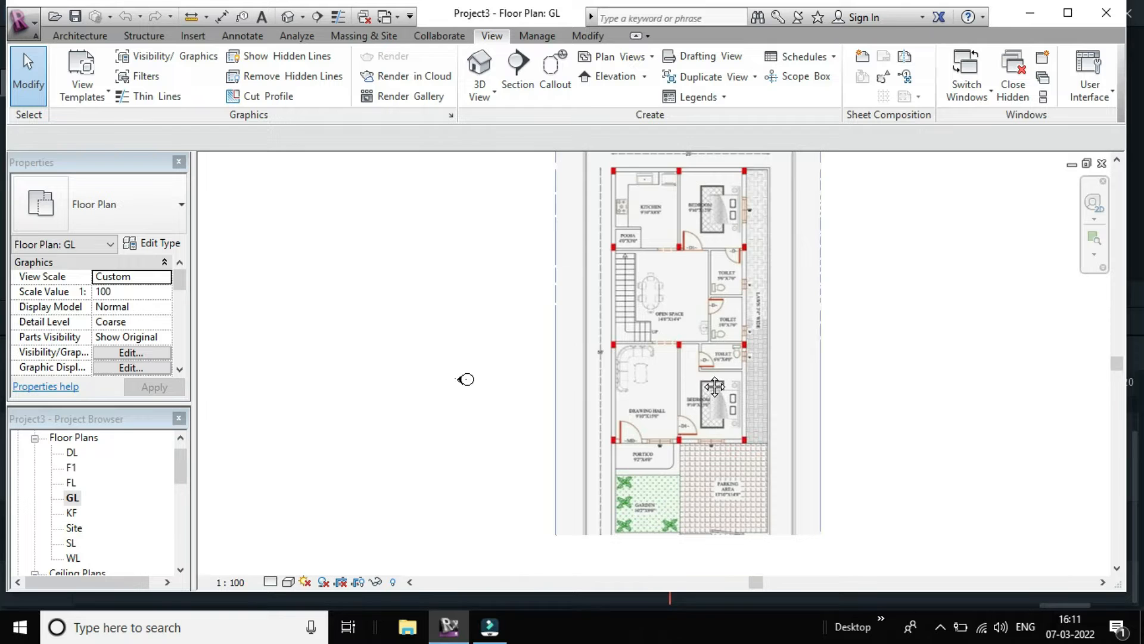
scroll(710, 450, up, 2)
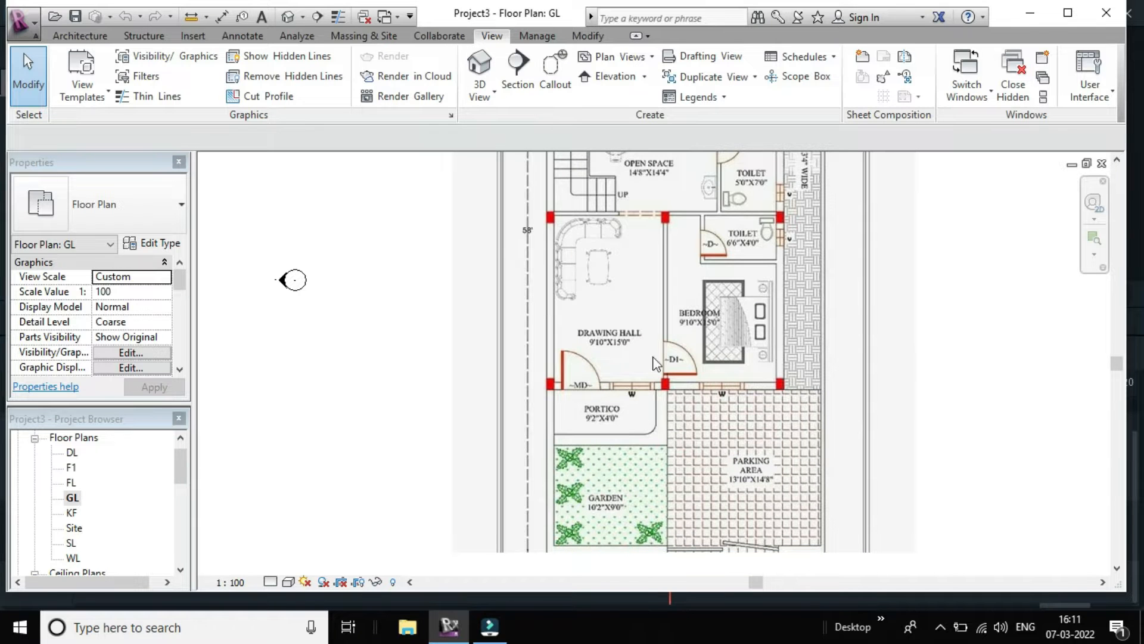
scroll(614, 381, down, 1)
scroll(636, 408, down, 1)
scroll(632, 409, up, 1)
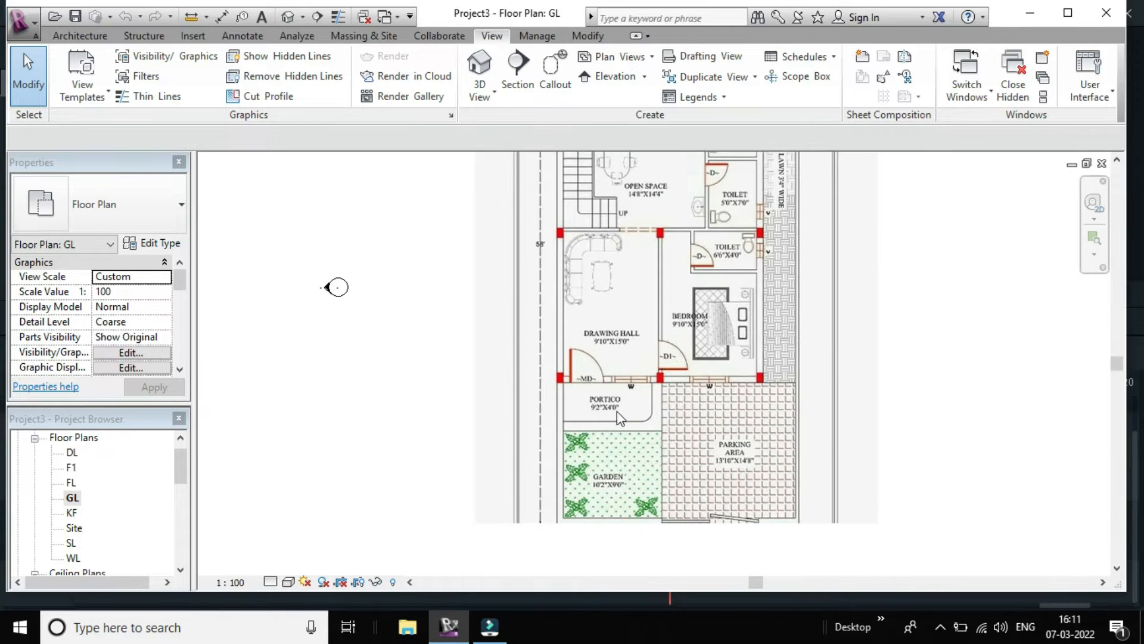
scroll(617, 410, up, 1)
scroll(610, 406, up, 1)
scroll(609, 403, down, 1)
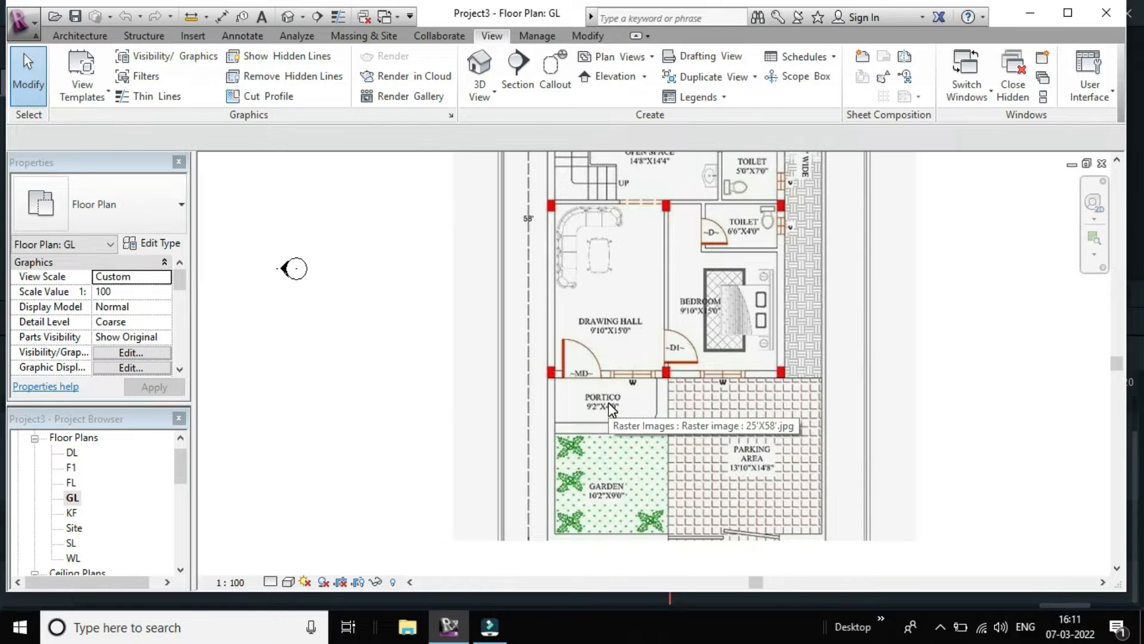
middle_drag(718, 365, 652, 480)
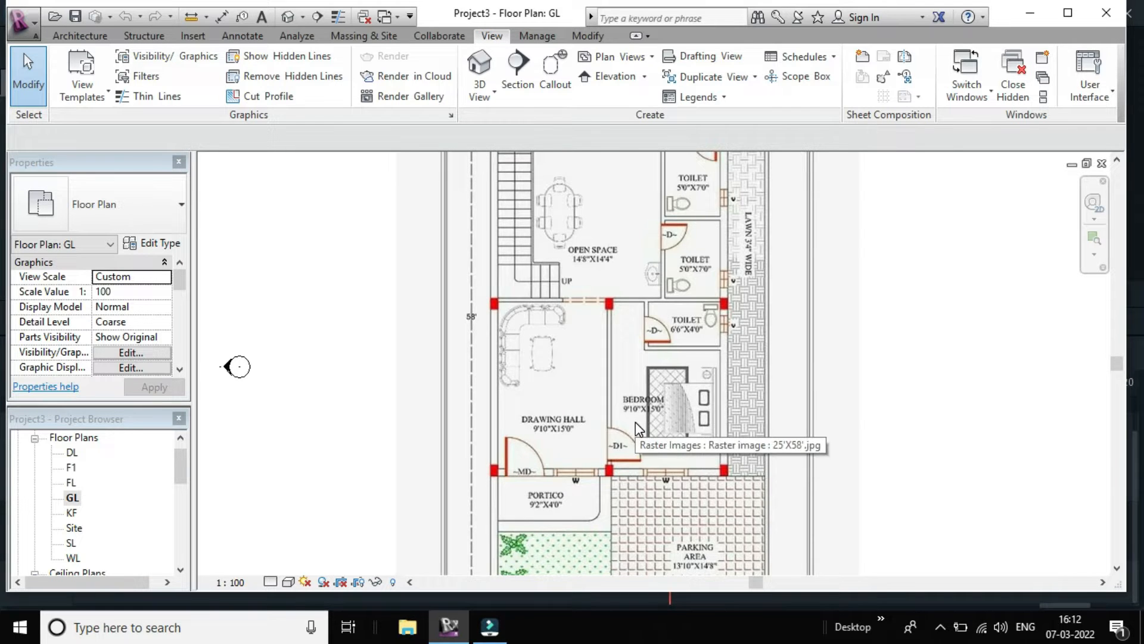
- Examine the modelled walls, doors and windows in the GL floor plan beside the reference image
scroll(689, 411, down, 1)
scroll(685, 412, down, 4)
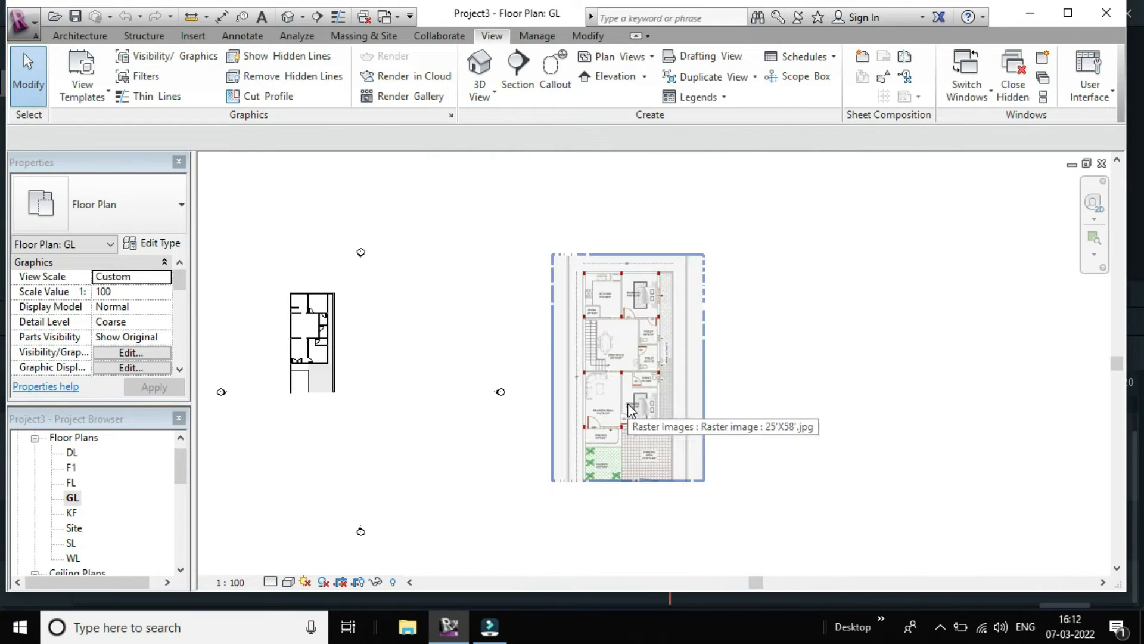
scroll(479, 395, down, 2)
scroll(429, 363, up, 1)
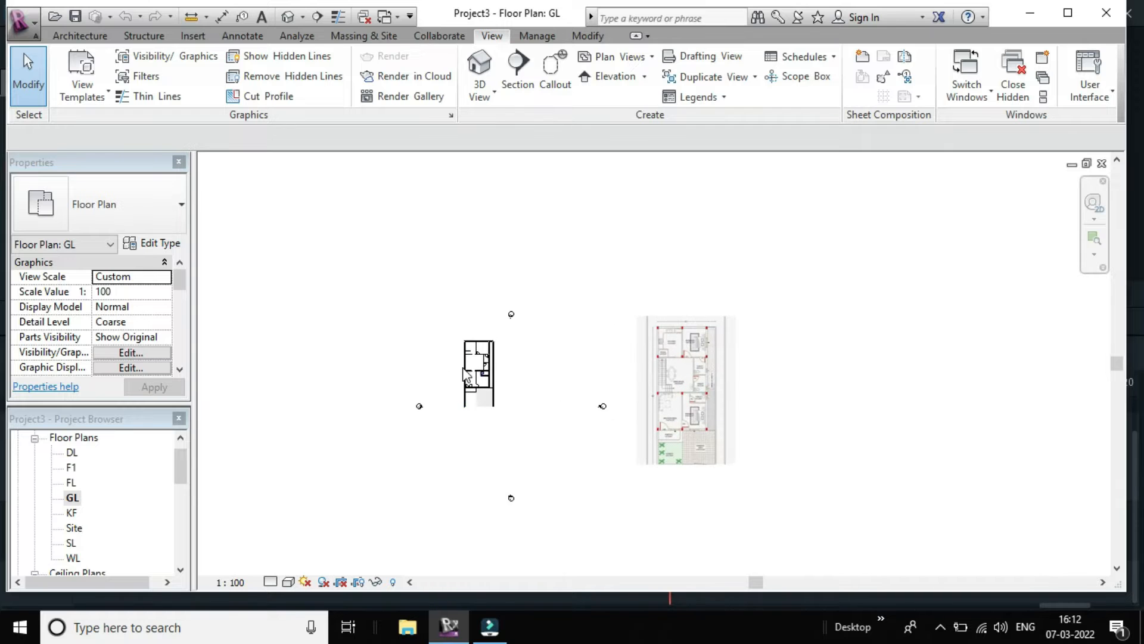
scroll(467, 376, up, 5)
middle_drag(510, 401, 642, 438)
scroll(598, 429, up, 1)
scroll(581, 356, up, 1)
middle_drag(599, 358, 864, 432)
middle_drag(850, 354, 734, 385)
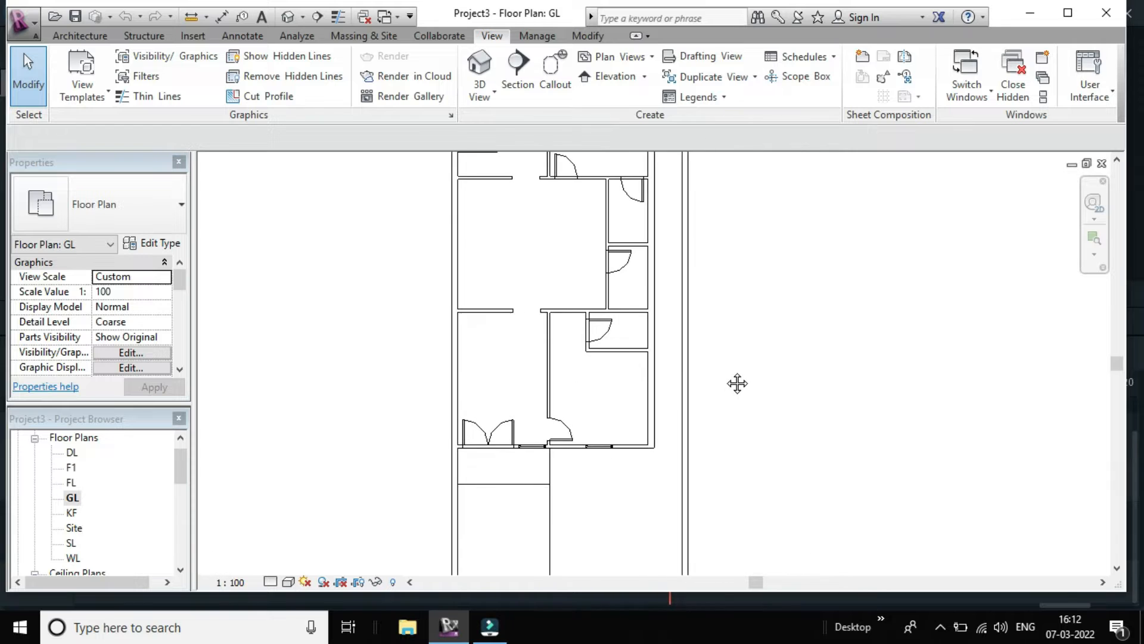
scroll(499, 358, down, 1)
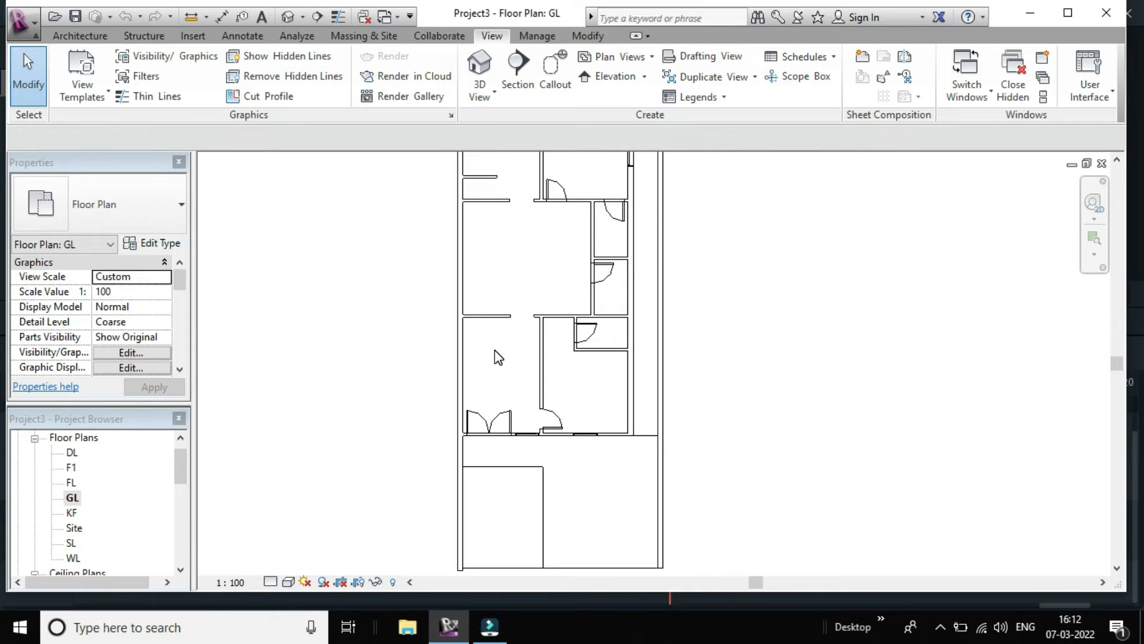
scroll(499, 358, down, 1)
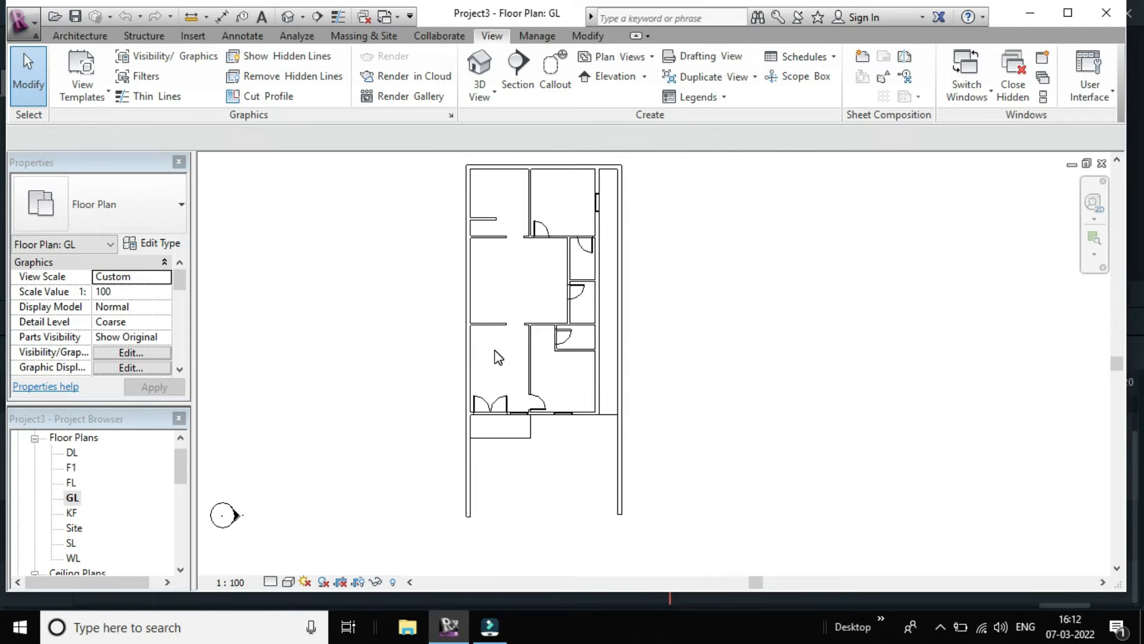
- Start placing a component and duplicate the M_Desk 1525 x 762mm type under the name SOFA
click(80, 36)
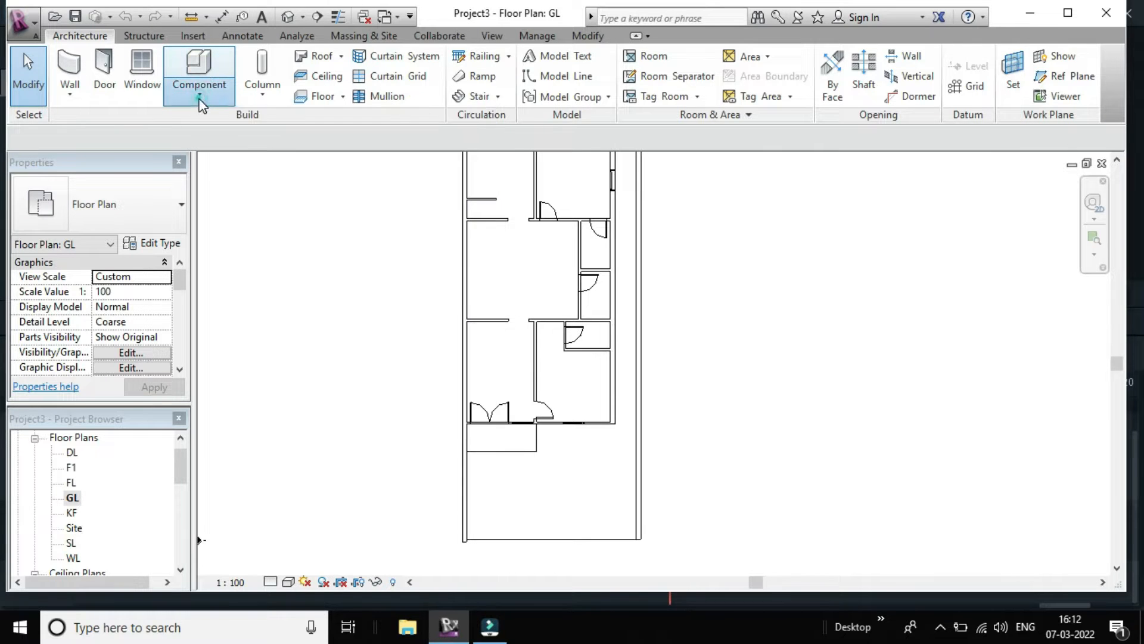
click(200, 102)
click(260, 127)
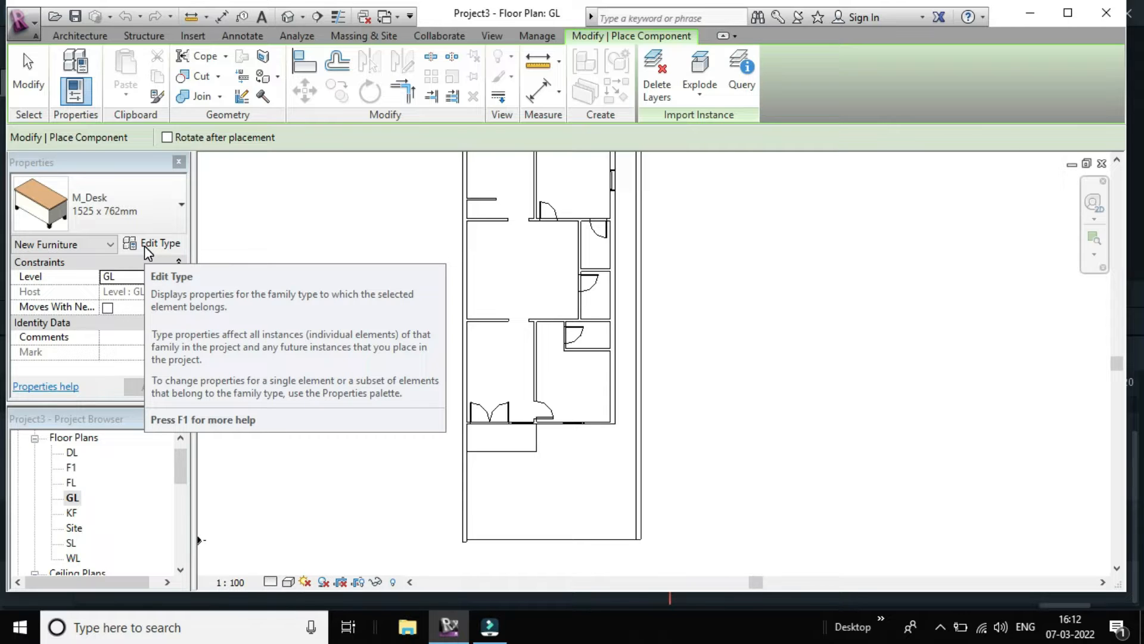
click(145, 245)
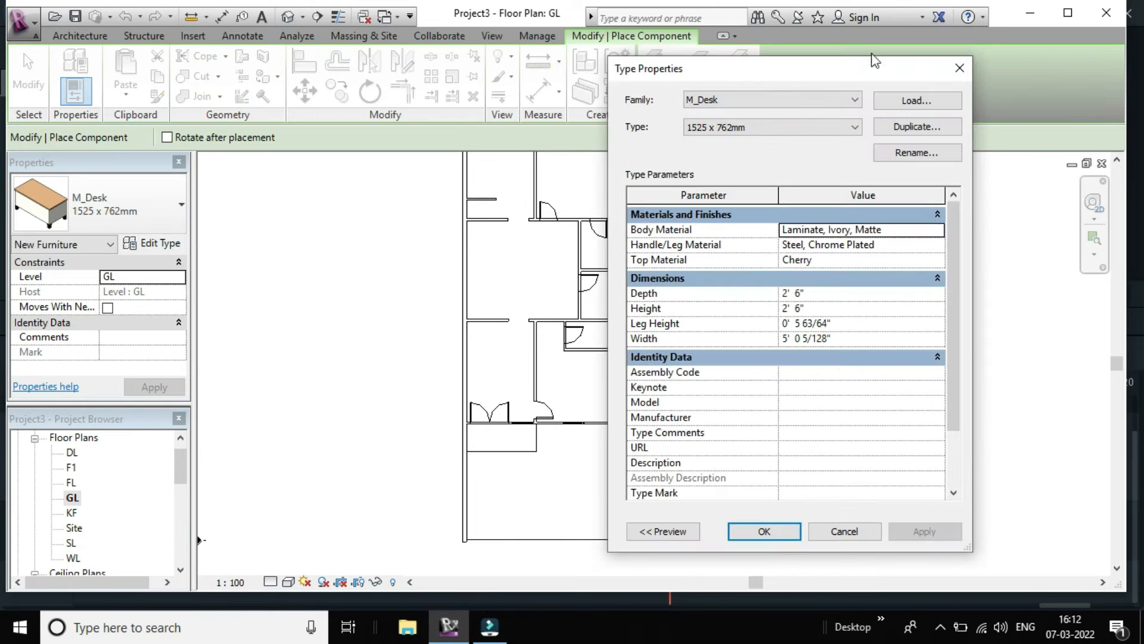
click(912, 126)
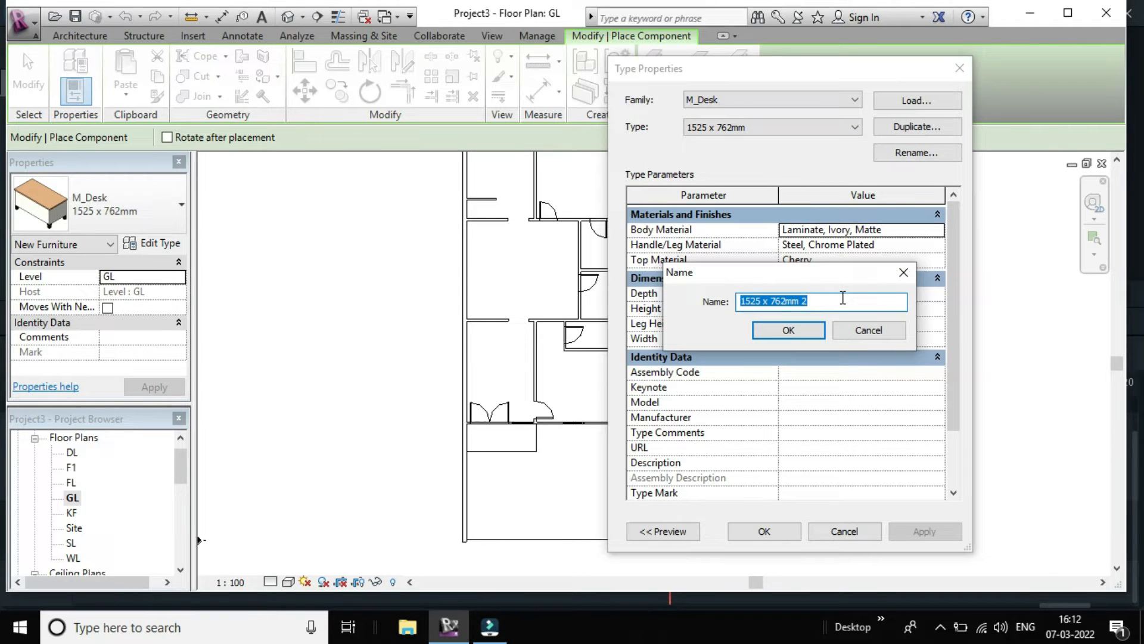
text(SOFA)
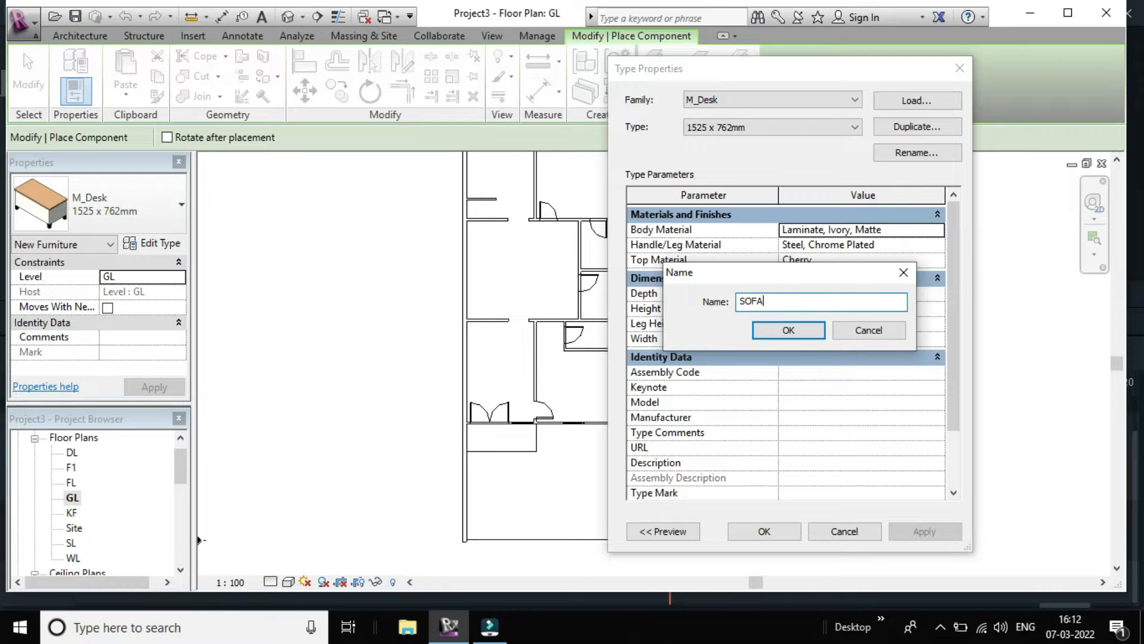
key(Return)
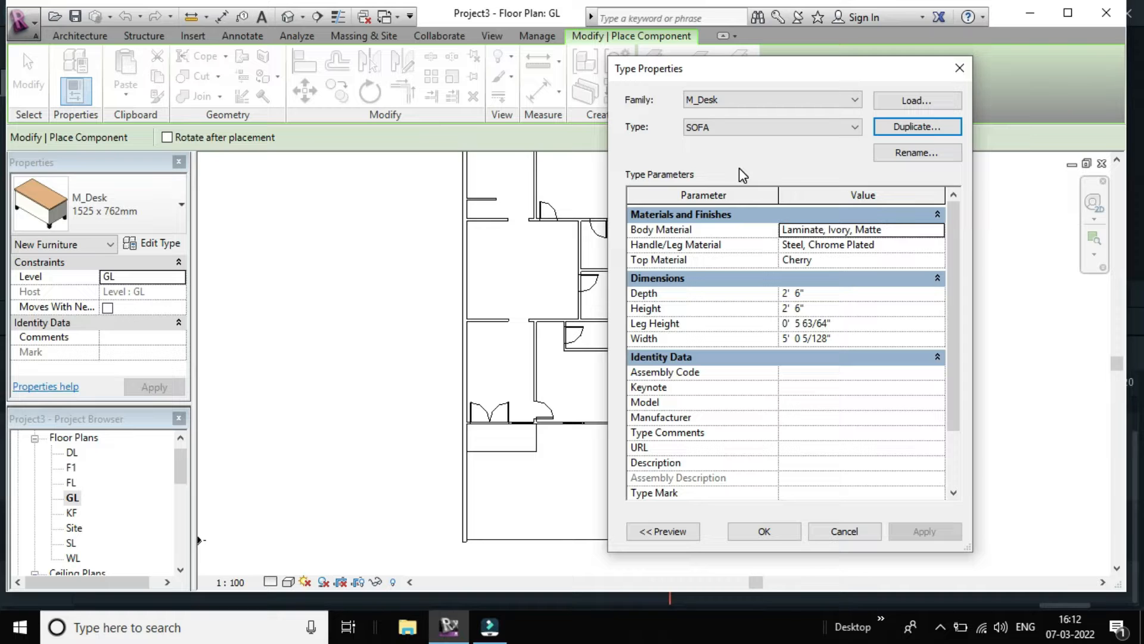
- Start loading a family and look through the Furniture System folder of the US Imperial library
click(915, 102)
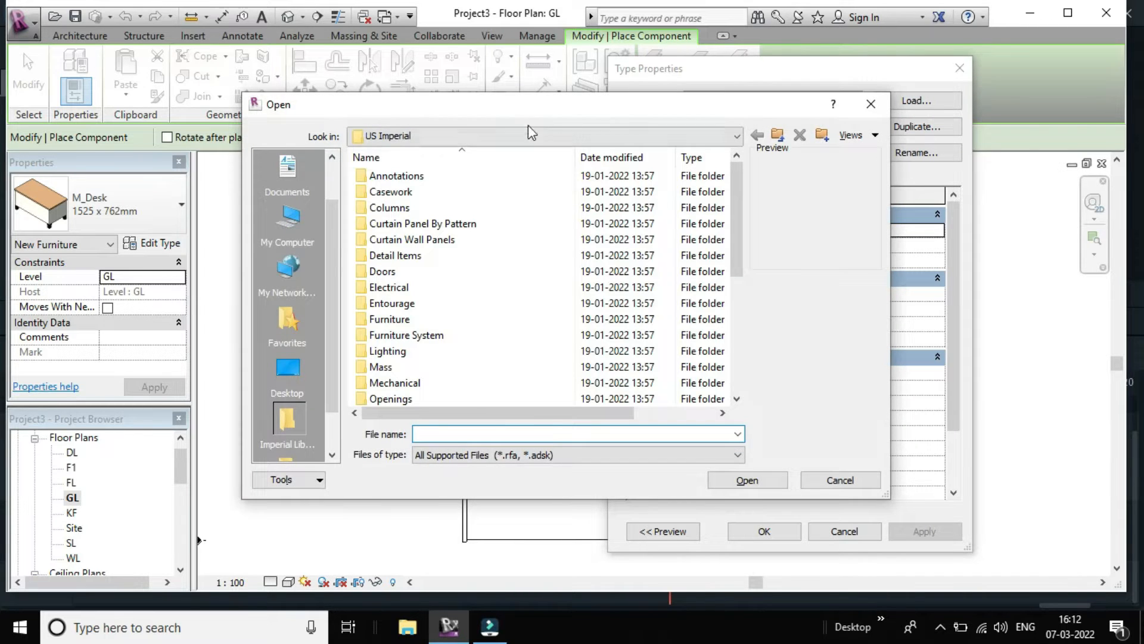
scroll(523, 215, down, 5)
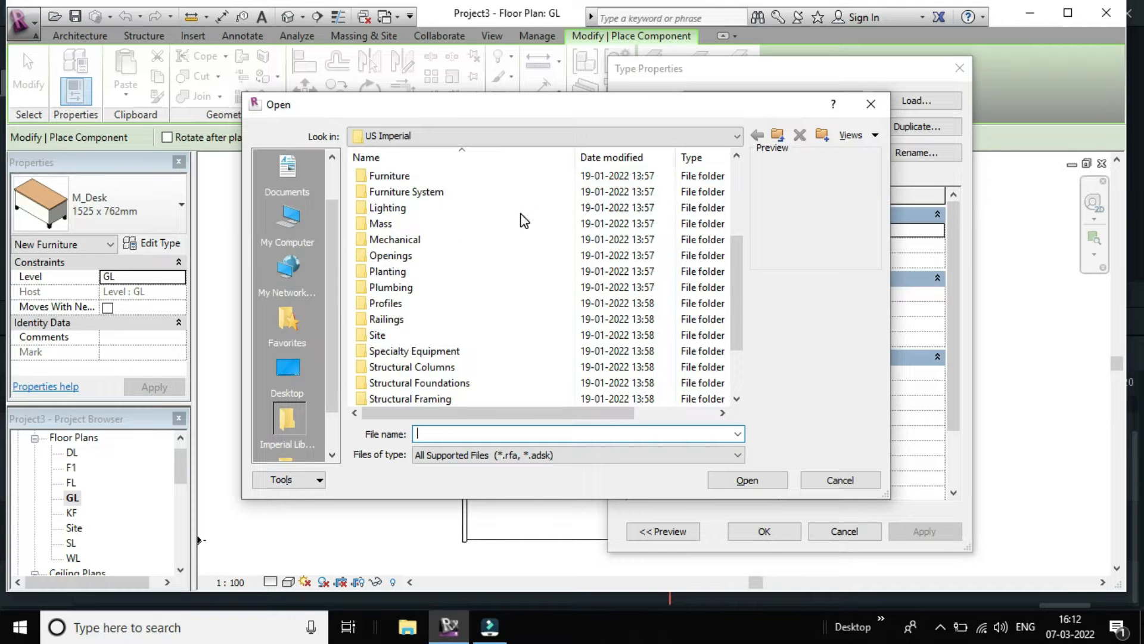
scroll(516, 257, up, 5)
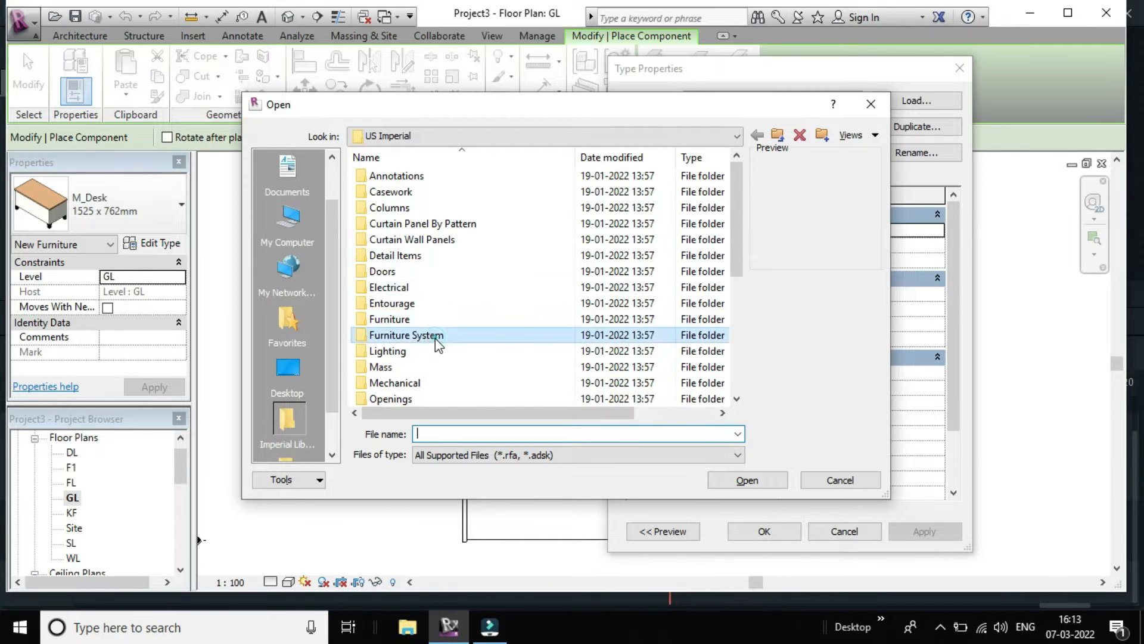
double_click(439, 336)
click(420, 175)
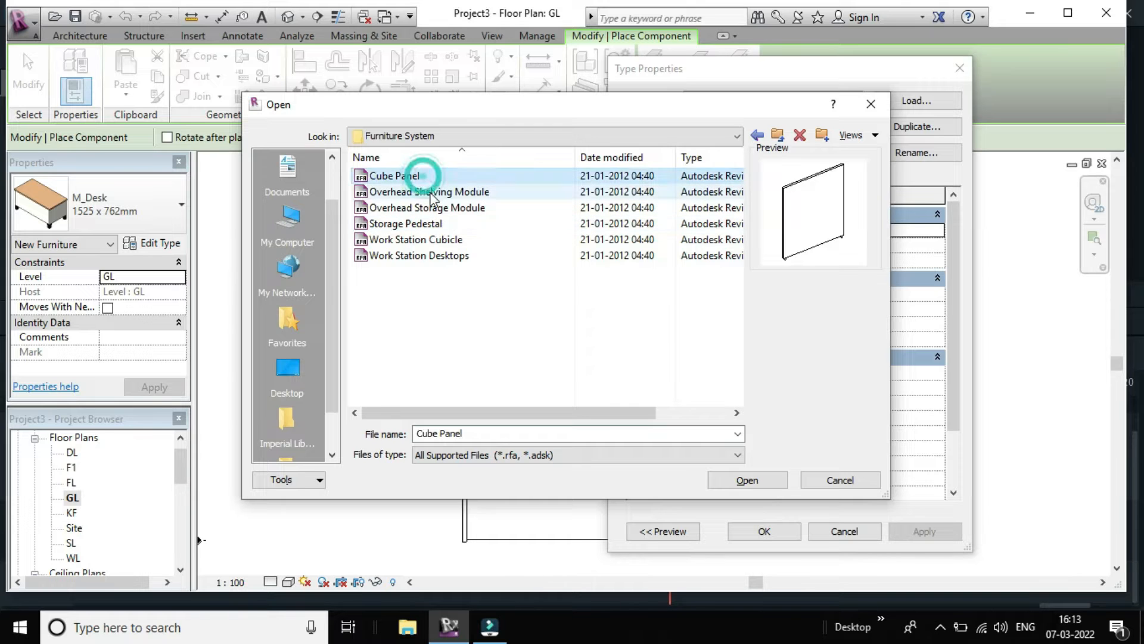
click(423, 192)
click(755, 136)
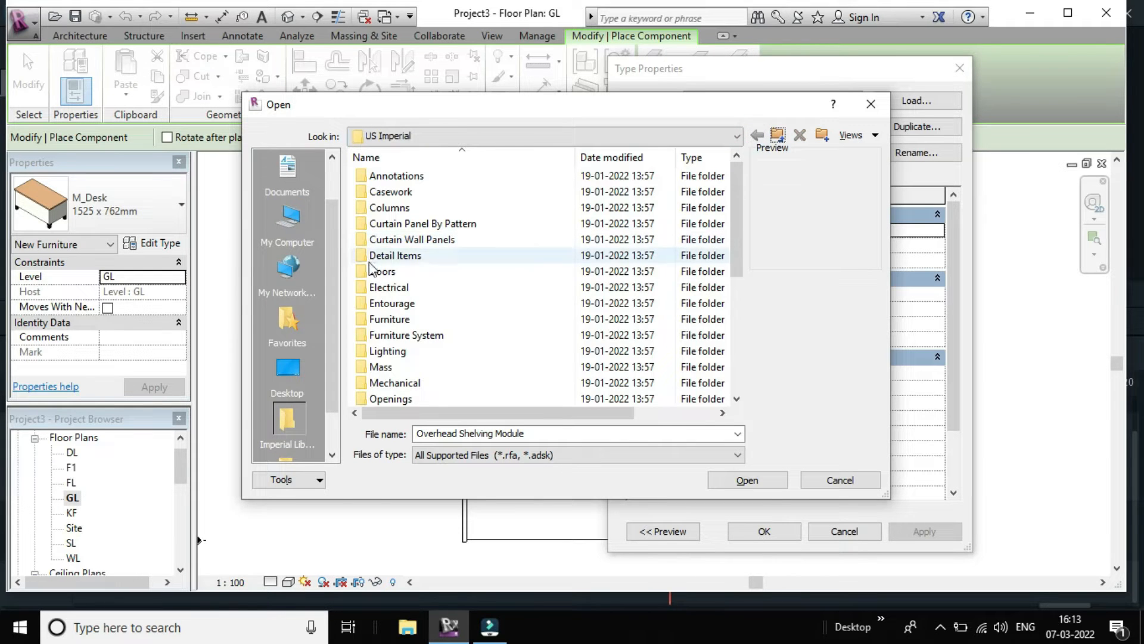
- Look through the library's Beds and Seating furniture folders and preview the bench, chair and sofa families
double_click(405, 322)
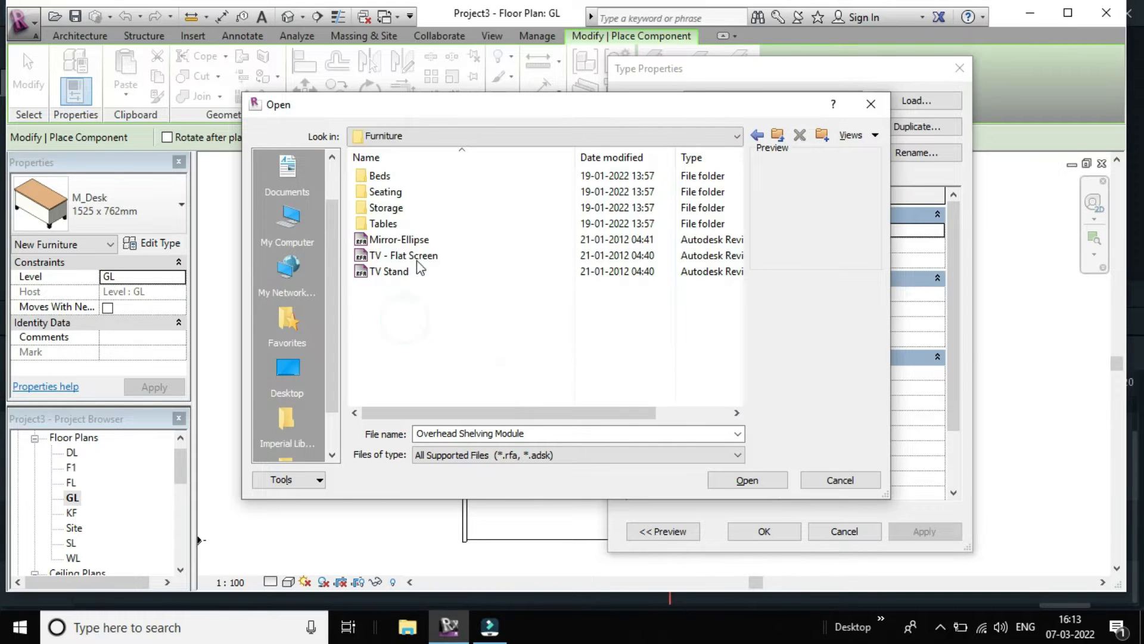
double_click(386, 177)
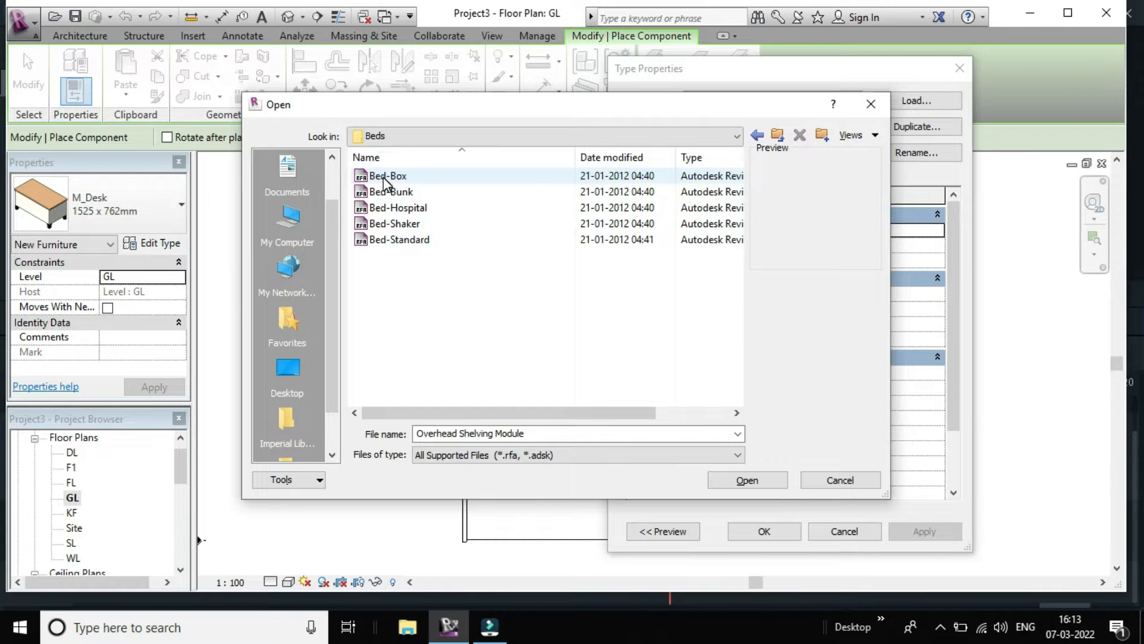
click(757, 136)
double_click(397, 192)
click(411, 175)
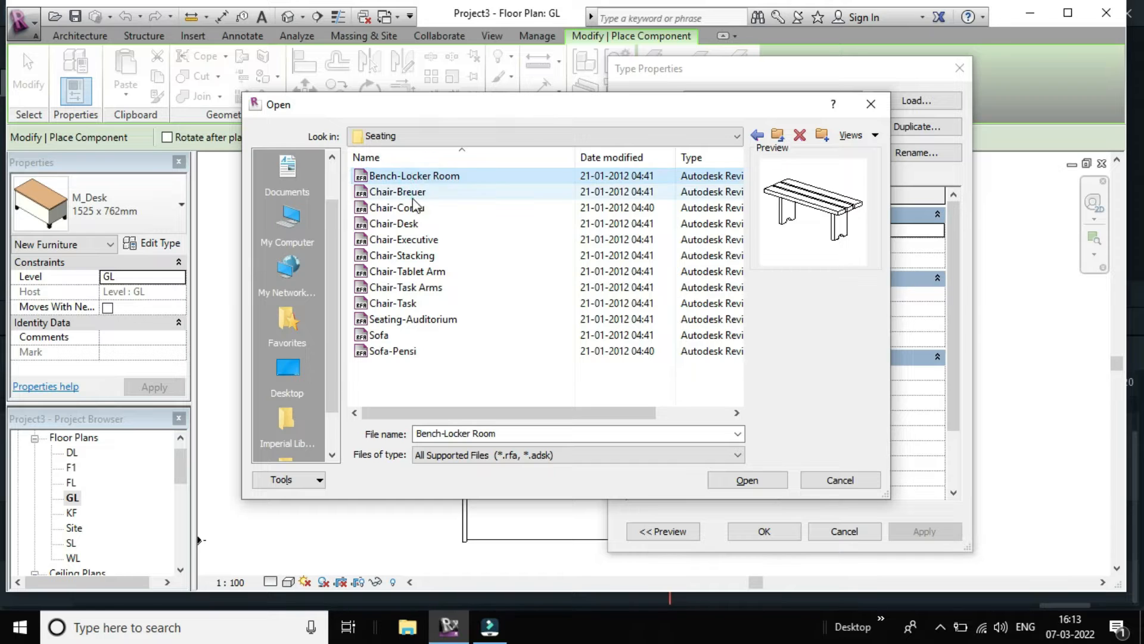
click(409, 192)
click(414, 209)
click(410, 223)
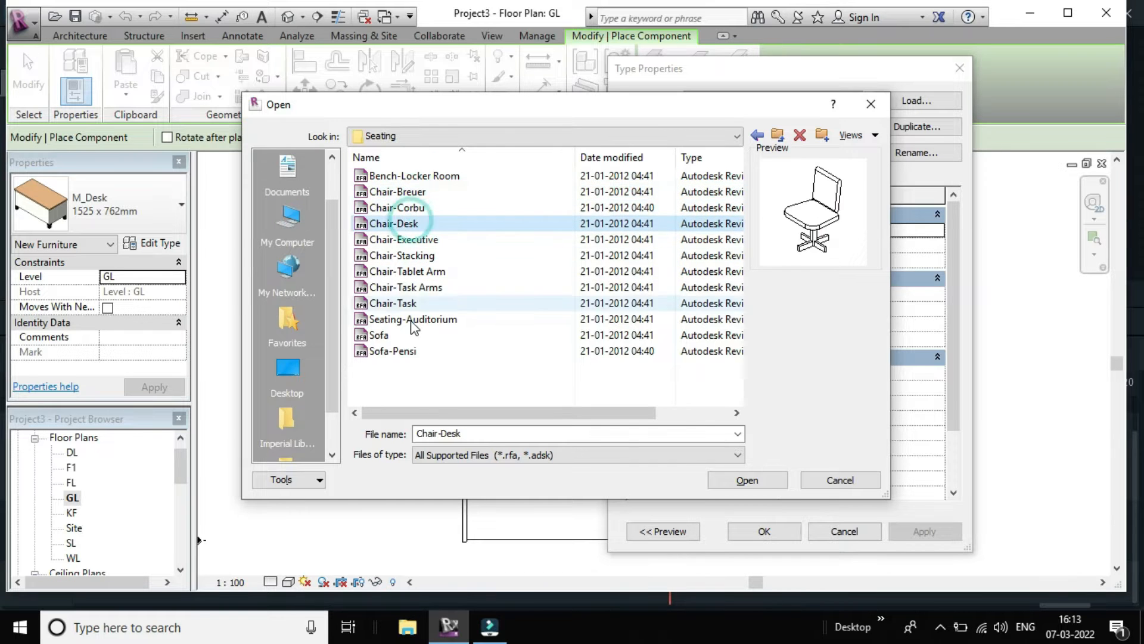
click(411, 322)
click(392, 335)
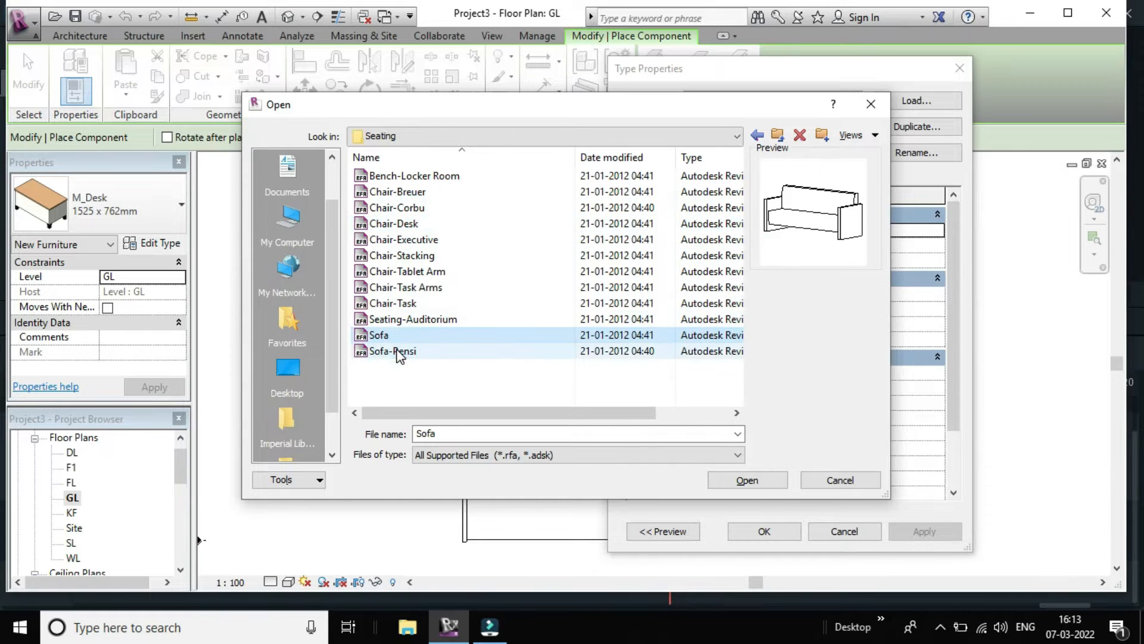
click(397, 351)
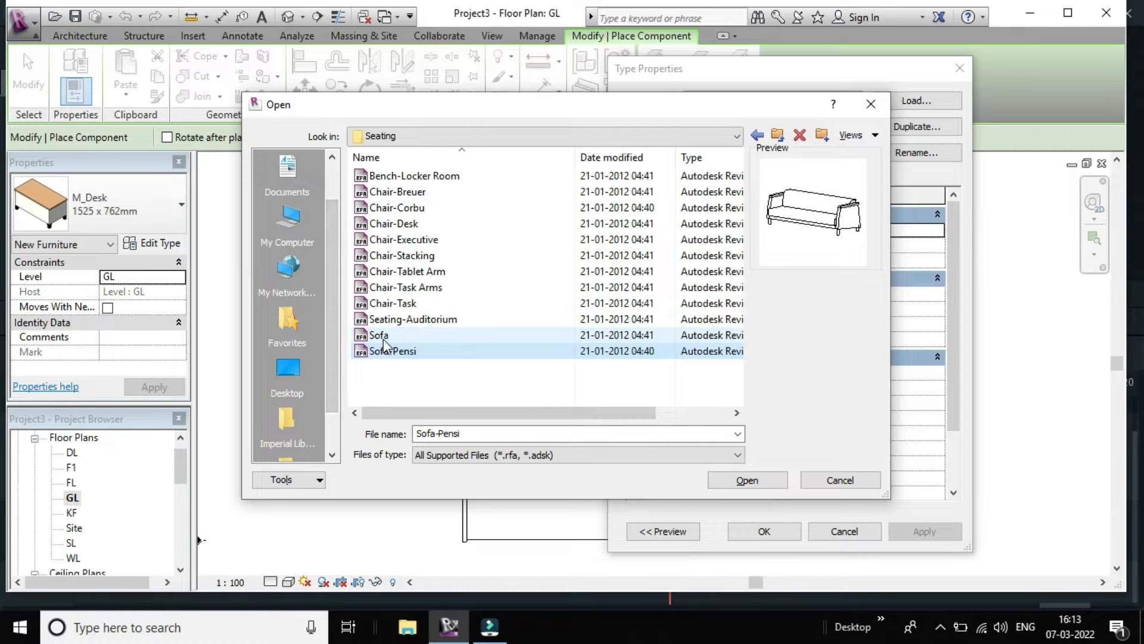
- Load the Sofa family from the Seating folder and accept its 54" type for placement
click(384, 337)
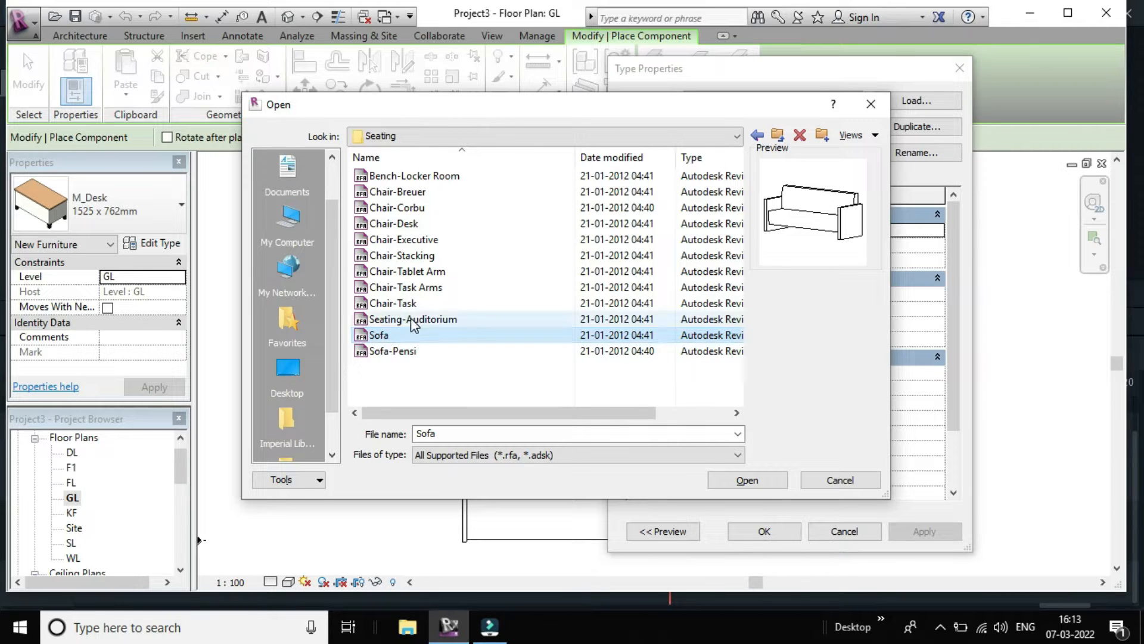
click(388, 320)
click(380, 338)
click(754, 479)
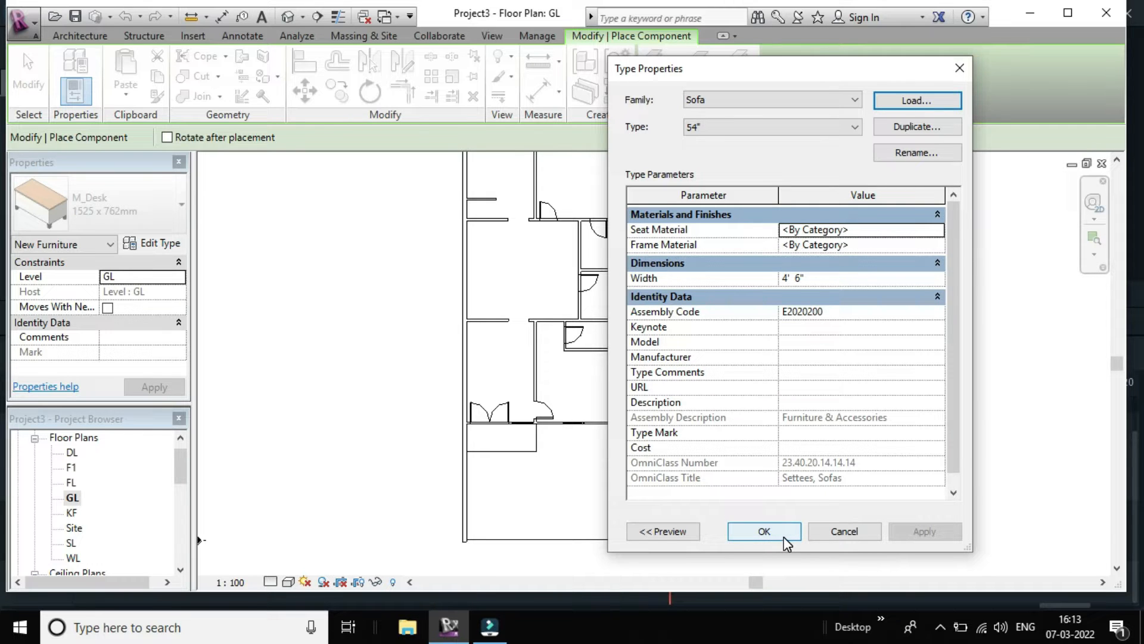
click(765, 532)
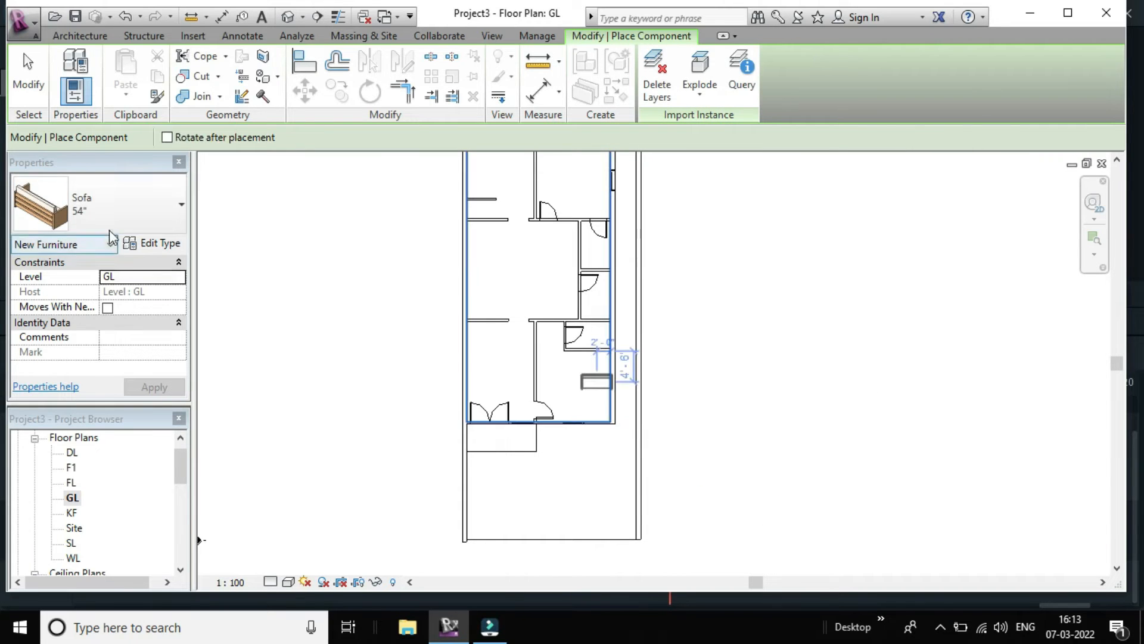
- Set the new sofa's level to FL and rotate it to run parallel to the drawing hall's side walls
click(176, 277)
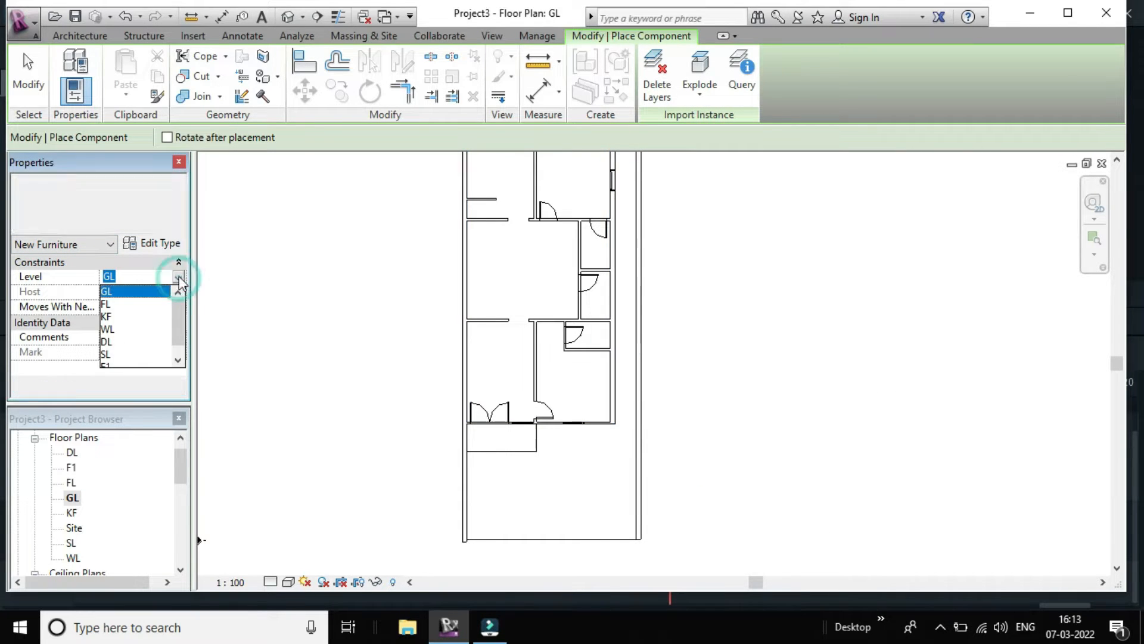
click(108, 305)
click(154, 387)
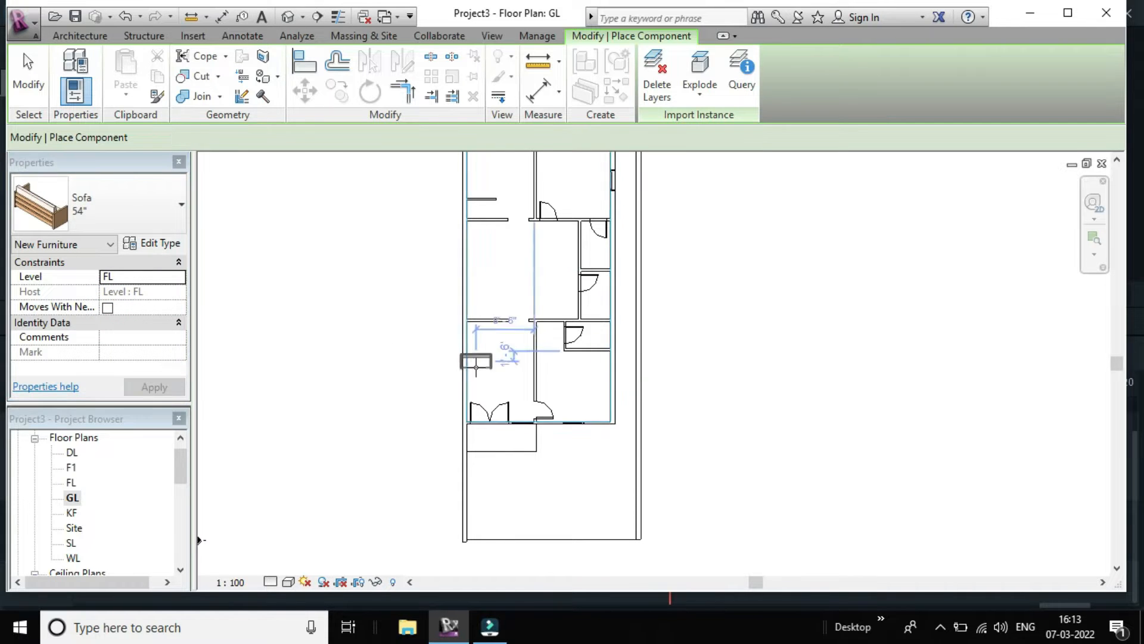
scroll(476, 367, up, 4)
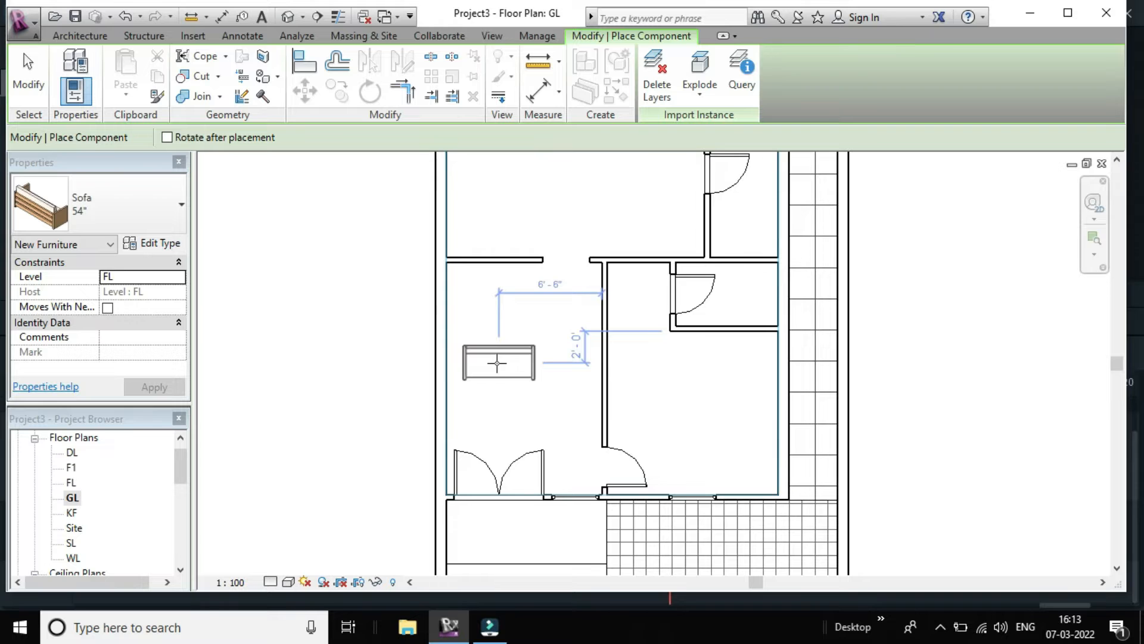
key(space)
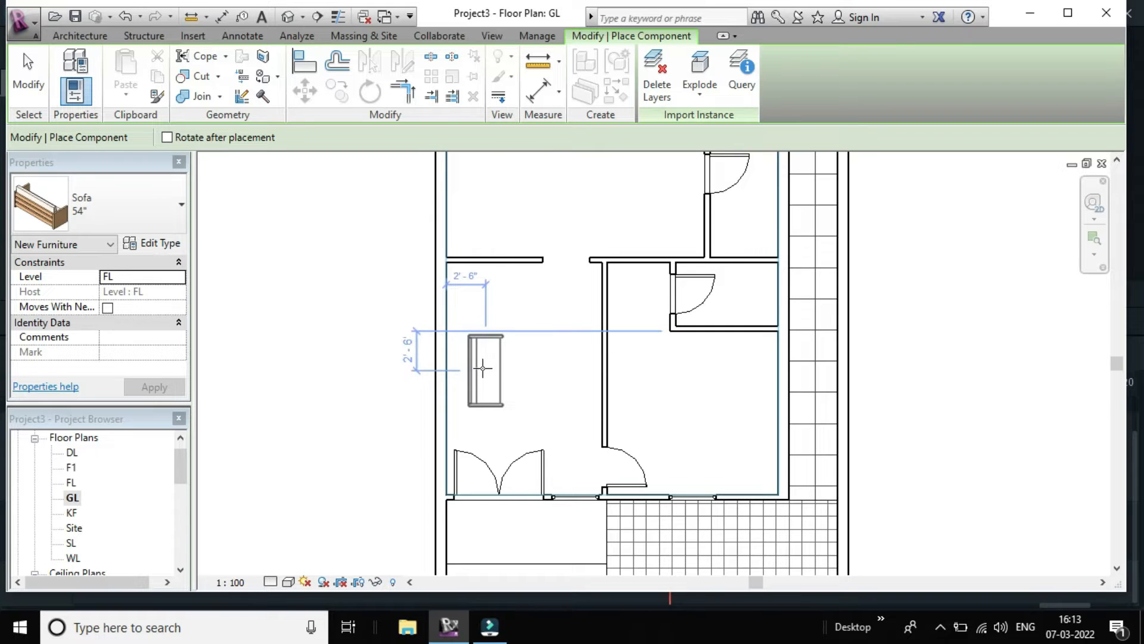
- Examine the sofa arrangement in the drawing hall of the reference plan image
scroll(476, 339, down, 4)
scroll(476, 341, down, 3)
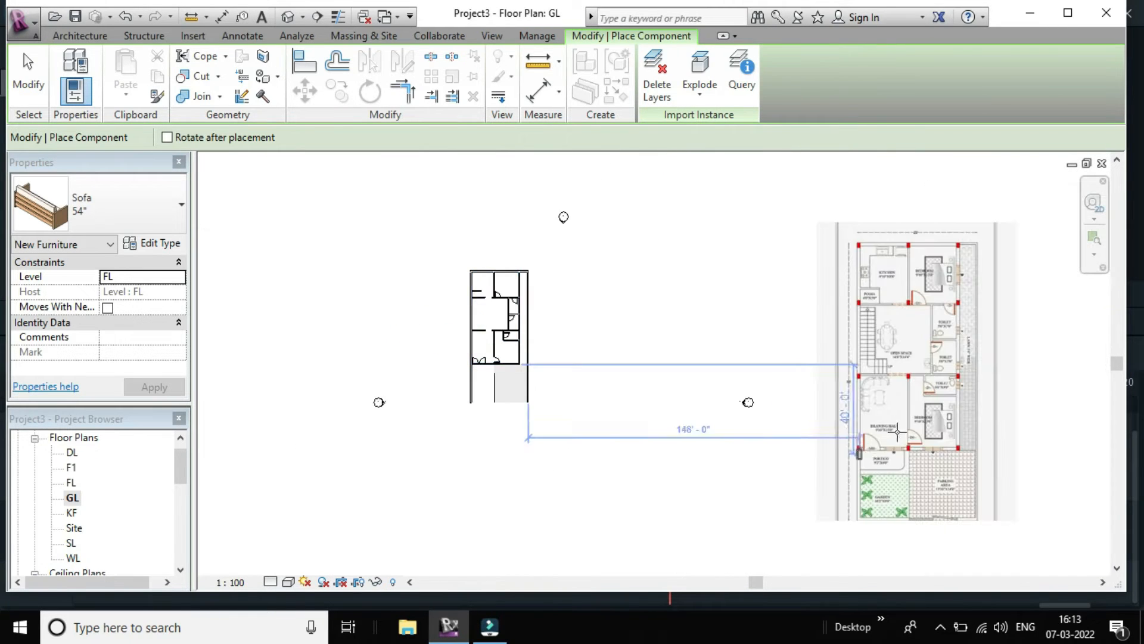
scroll(888, 420, up, 5)
scroll(898, 352, up, 1)
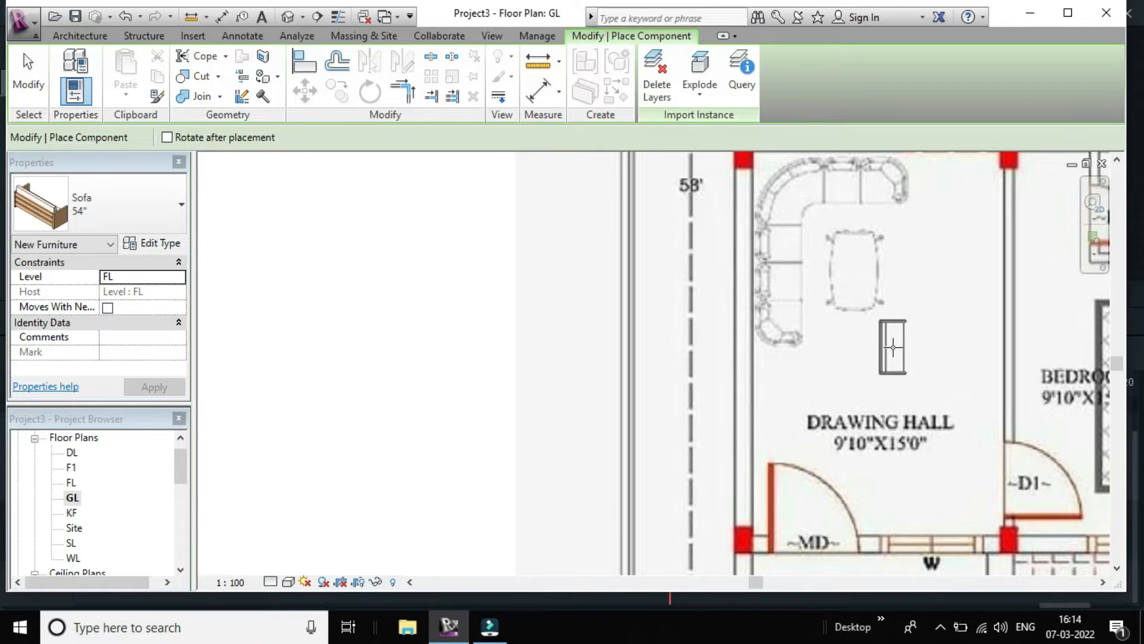
scroll(823, 332, down, 2)
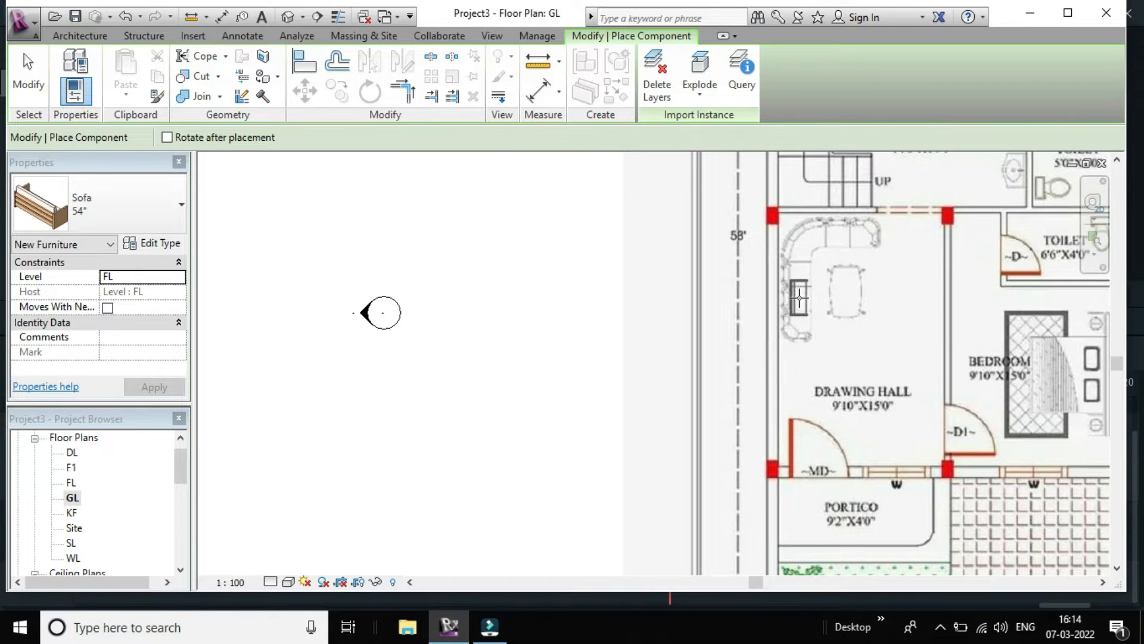
scroll(850, 259, down, 3)
scroll(775, 271, down, 2)
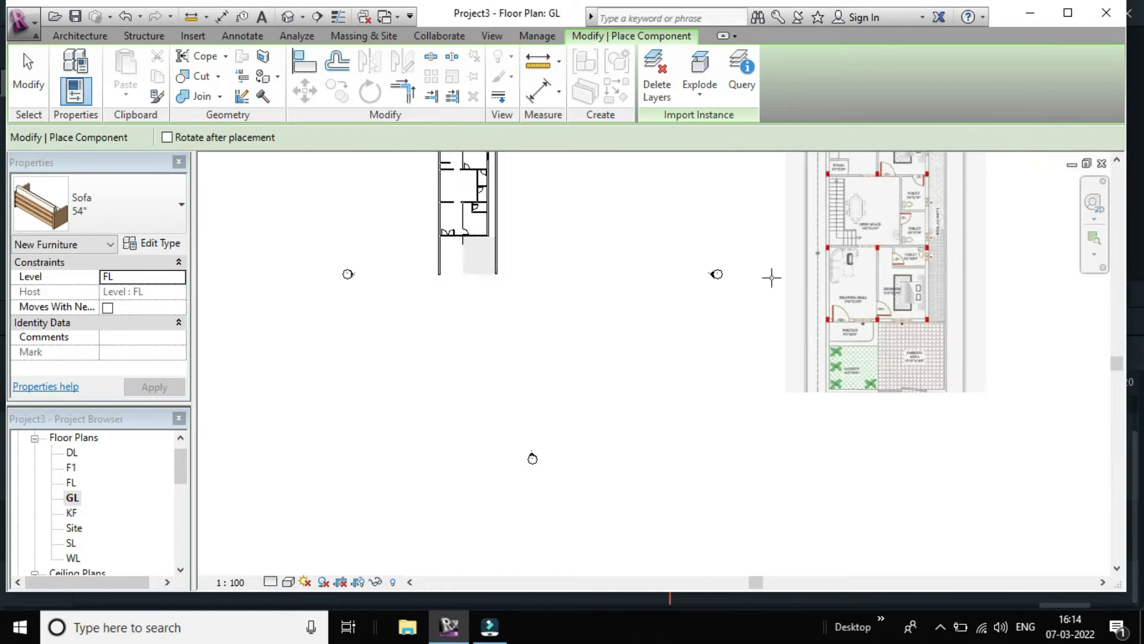
scroll(874, 285, up, 4)
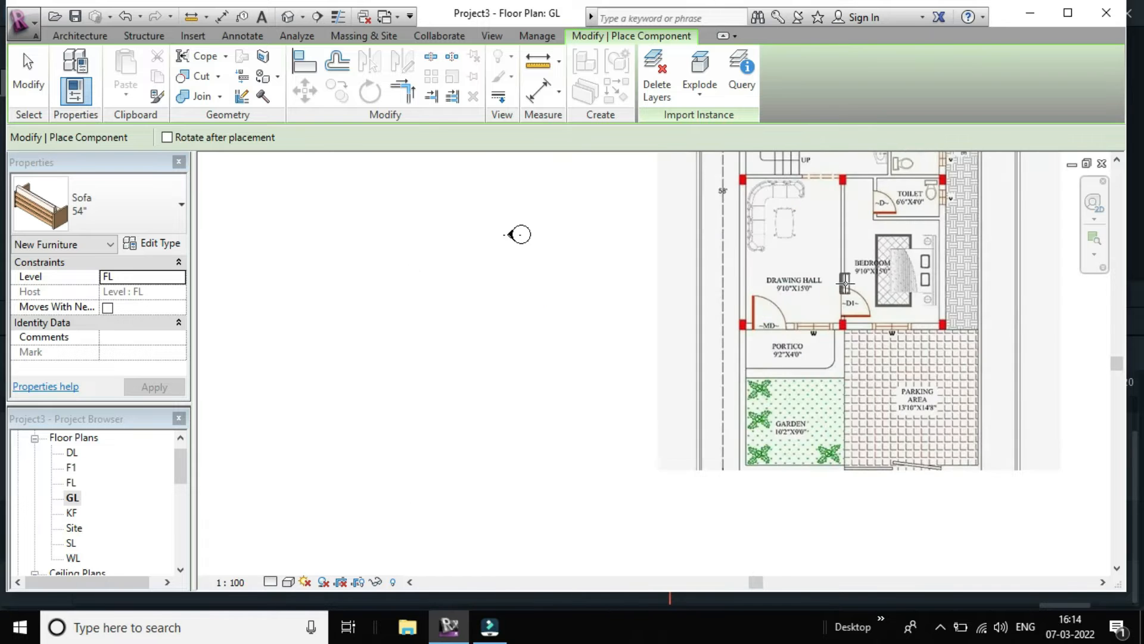
scroll(796, 246, down, 2)
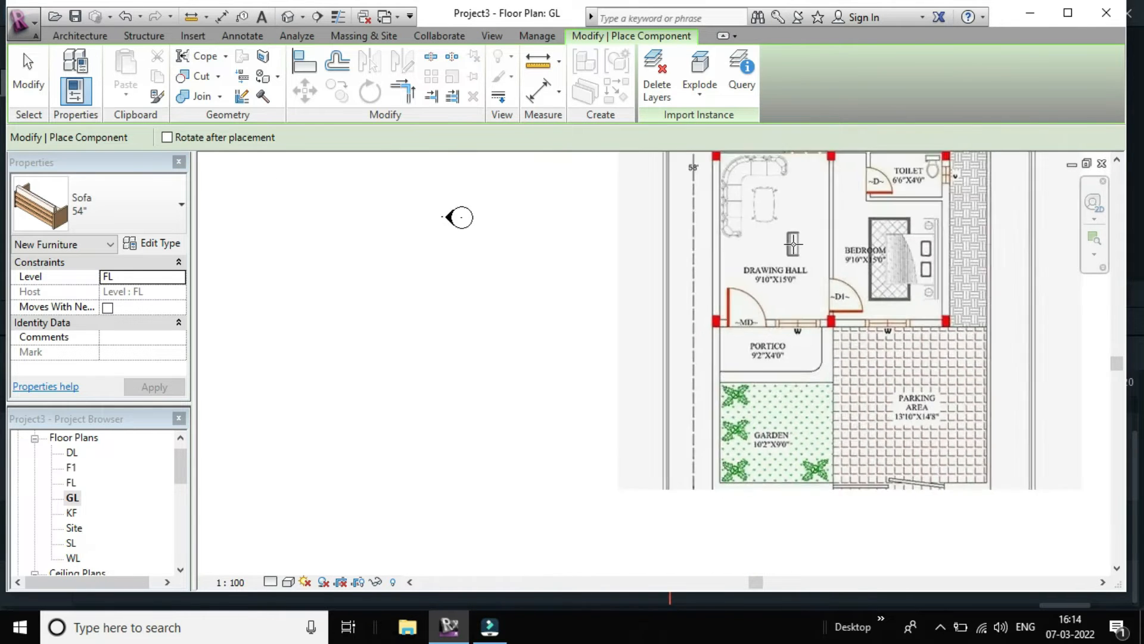
scroll(422, 215, down, 4)
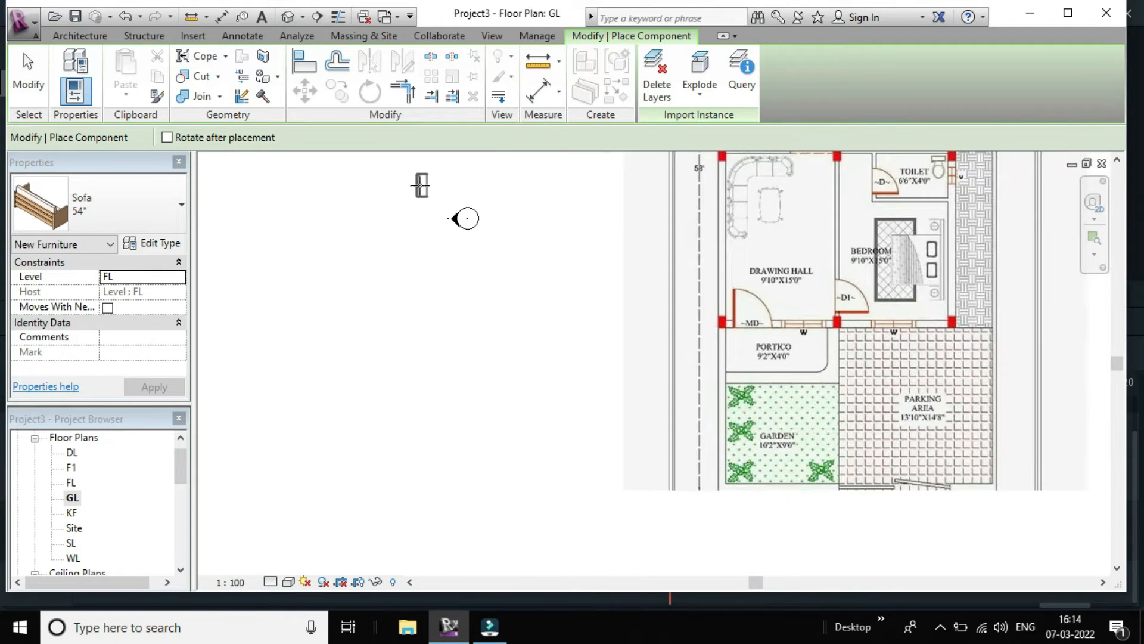
scroll(447, 205, down, 3)
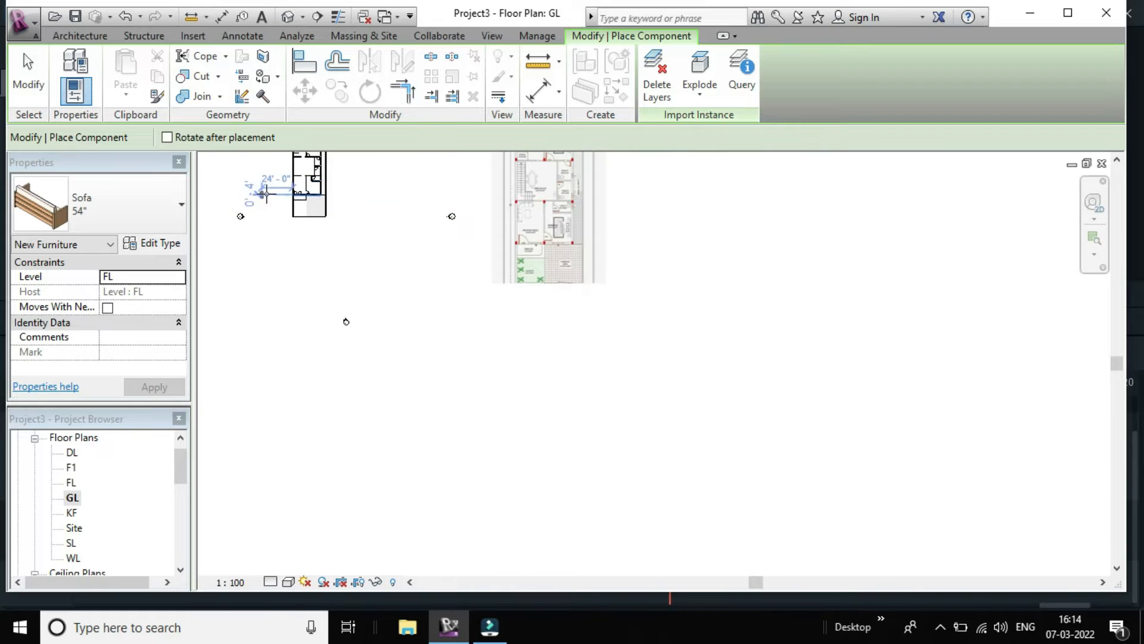
- Place two 54" sofas in the drawing hall, one horizontal below the upper wall and one vertical beside the left wall
scroll(256, 185, up, 5)
scroll(306, 174, up, 4)
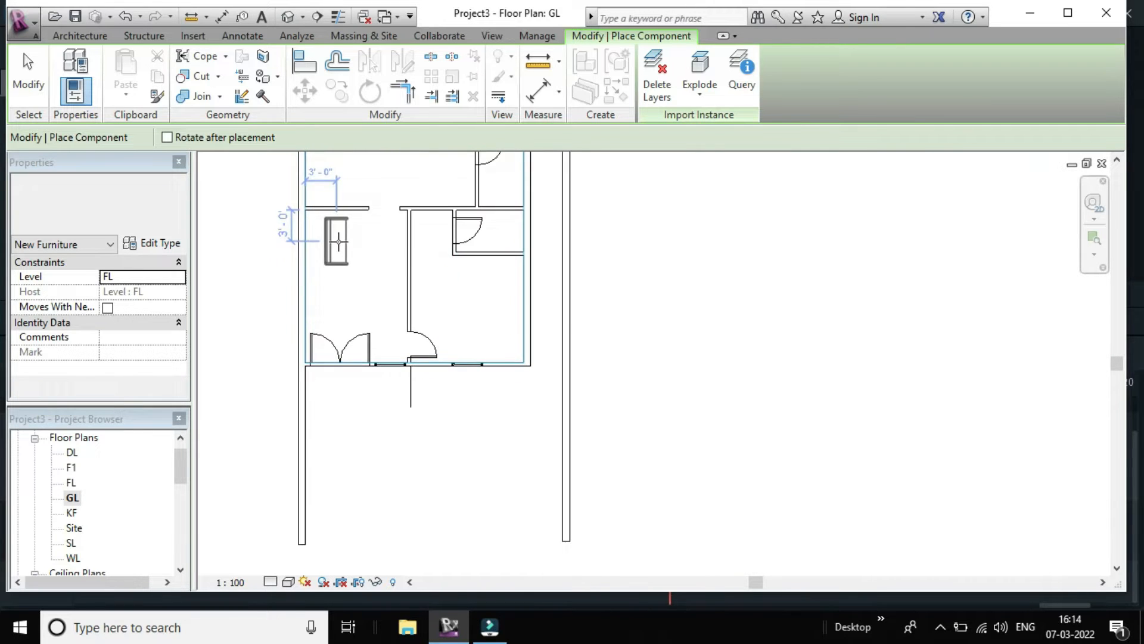
scroll(332, 284, up, 3)
key(space)
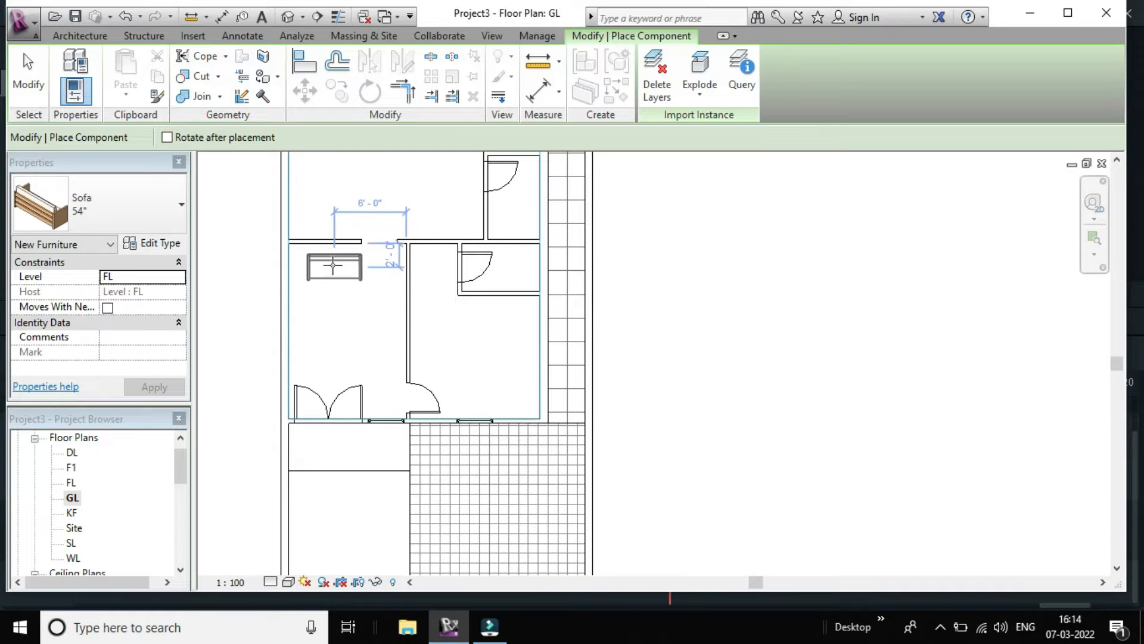
click(333, 264)
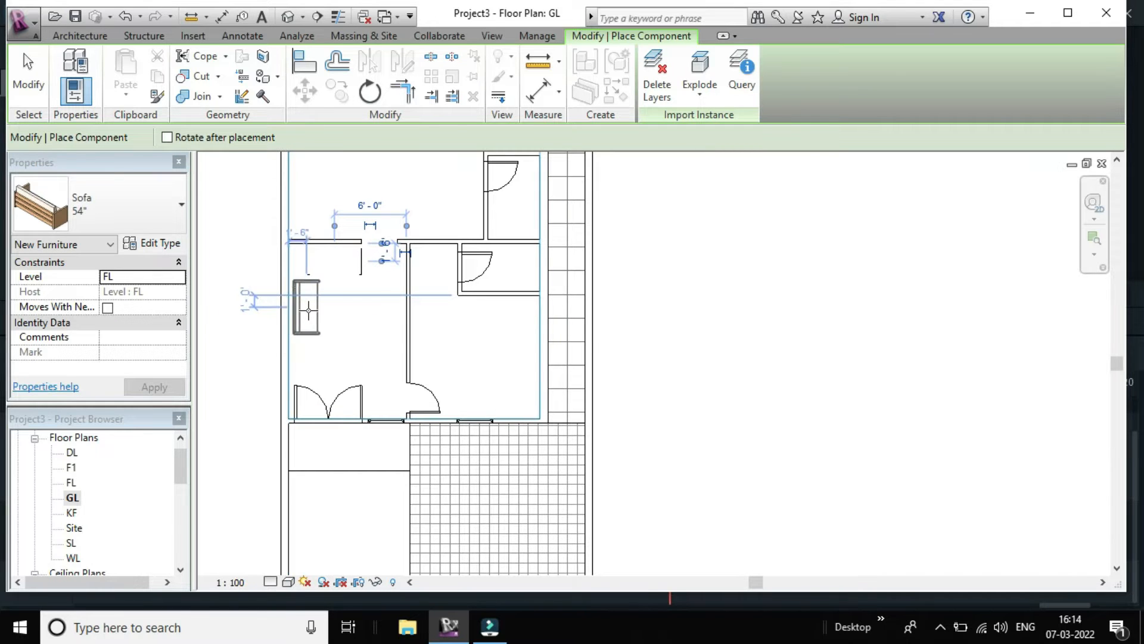
click(306, 313)
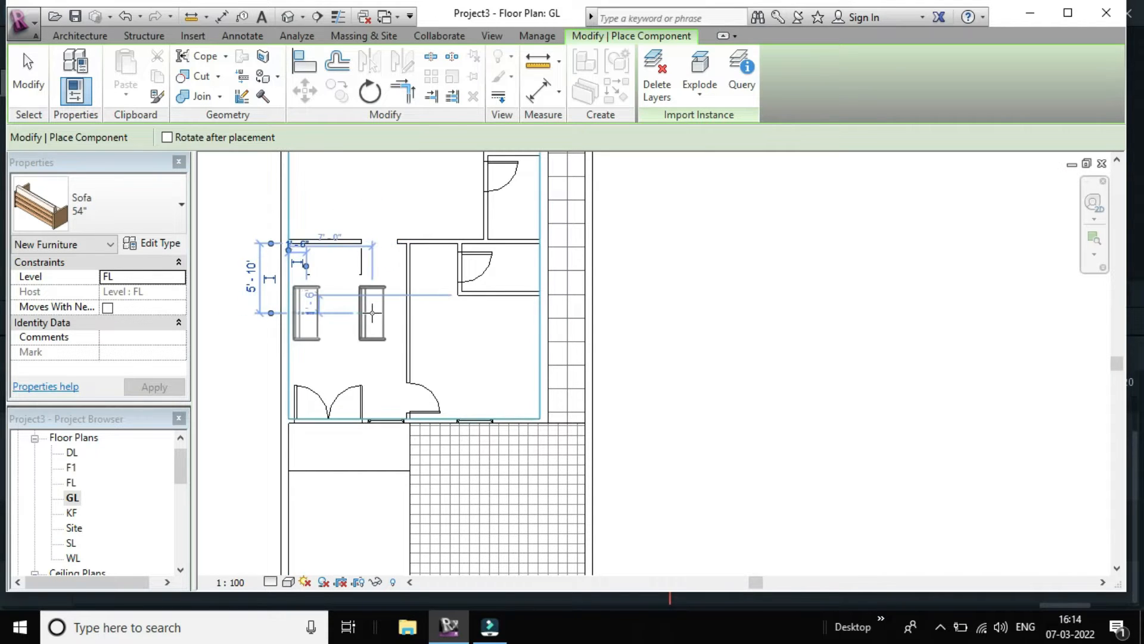
scroll(372, 313, down, 1)
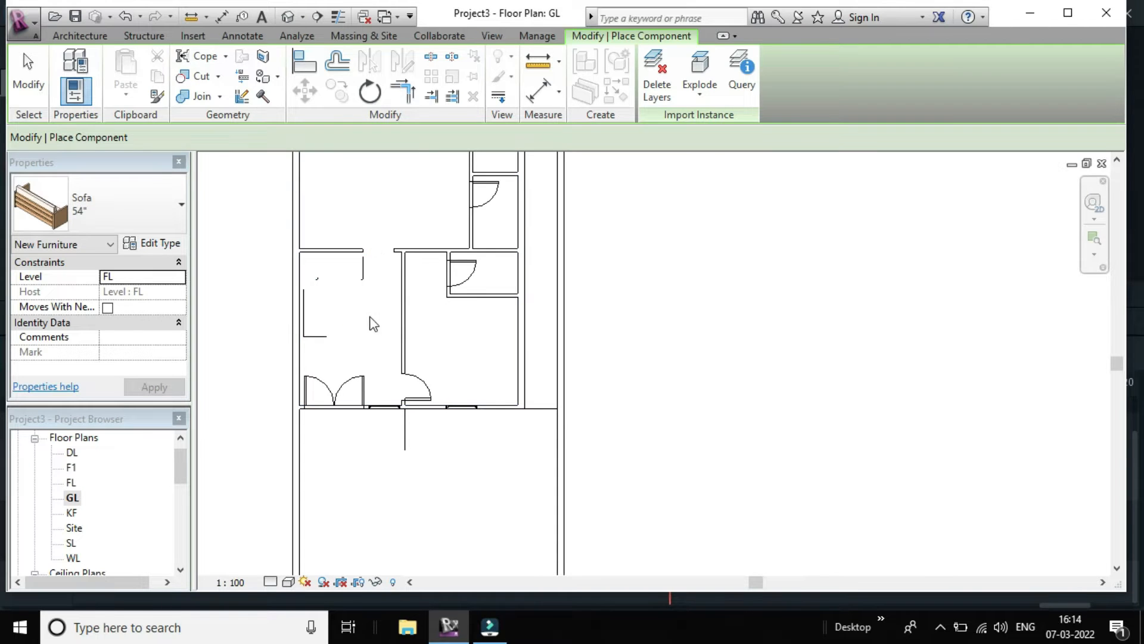
key(Escape)
key(Escape)
- Move the horizontal sofa right to about 4'-10" from the bedroom partition and 2'-0" below the upper wall
scroll(333, 275, up, 2)
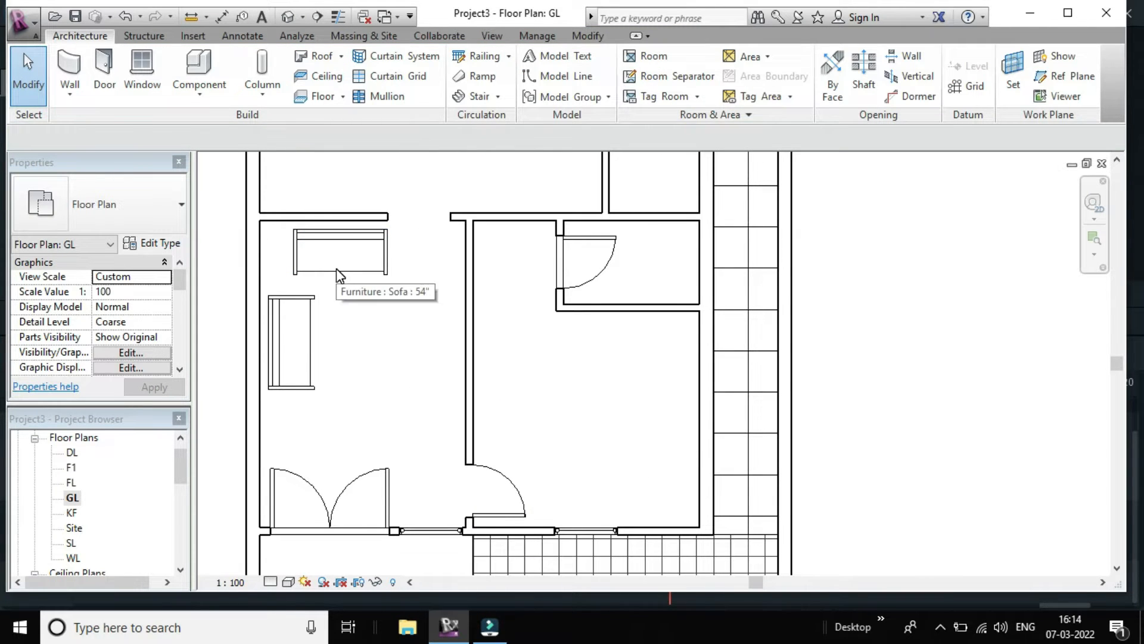
click(298, 271)
drag(382, 290, 378, 282)
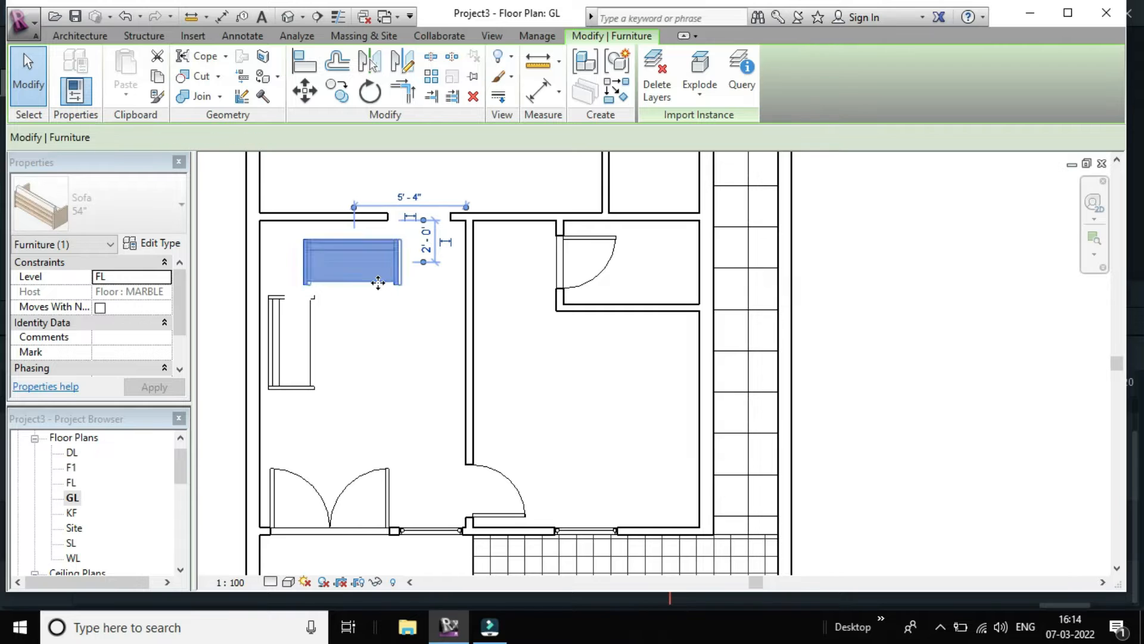
key(Right)
key(Right)
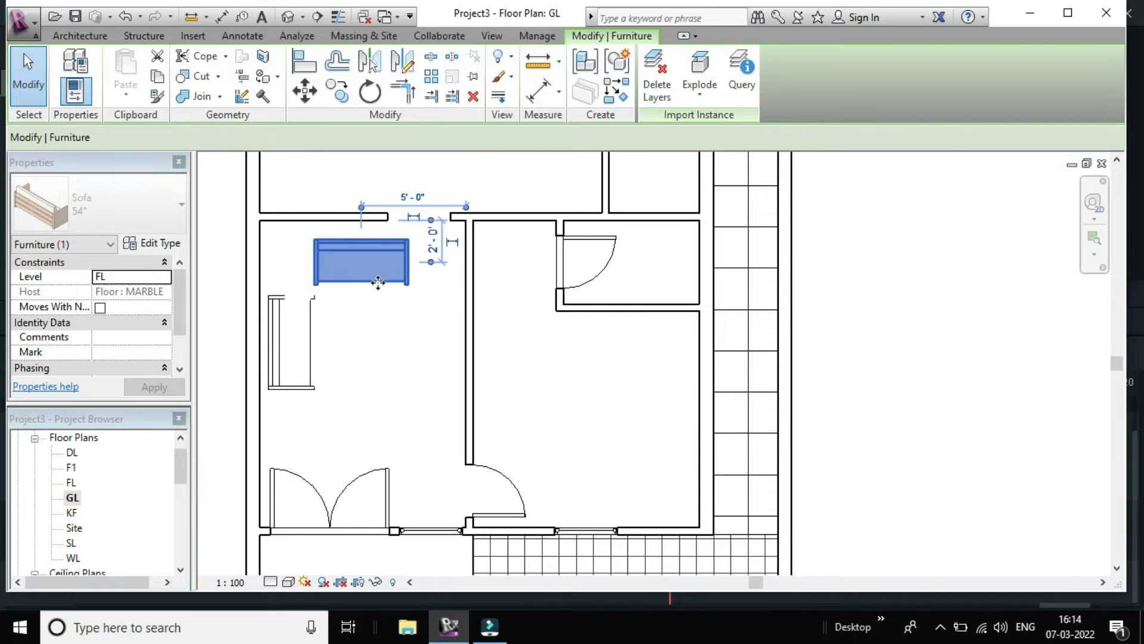
key(Right)
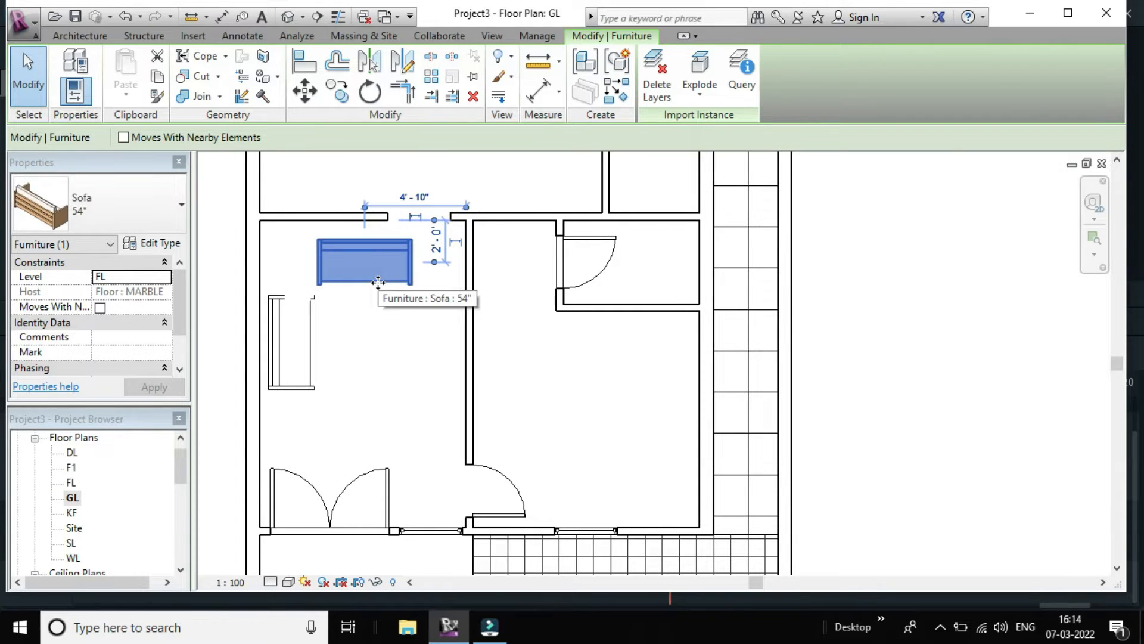
- Move the vertical sofa up against the drawing hall's left wall, about 1'-2" from wall face to sofa centre
click(371, 373)
click(281, 386)
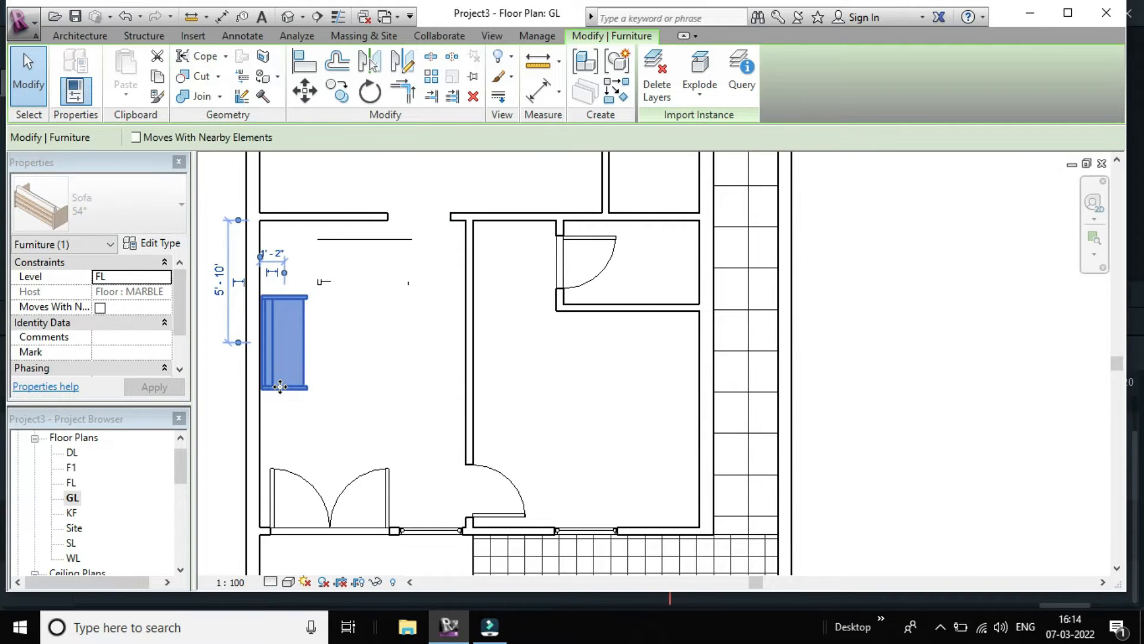
click(289, 257)
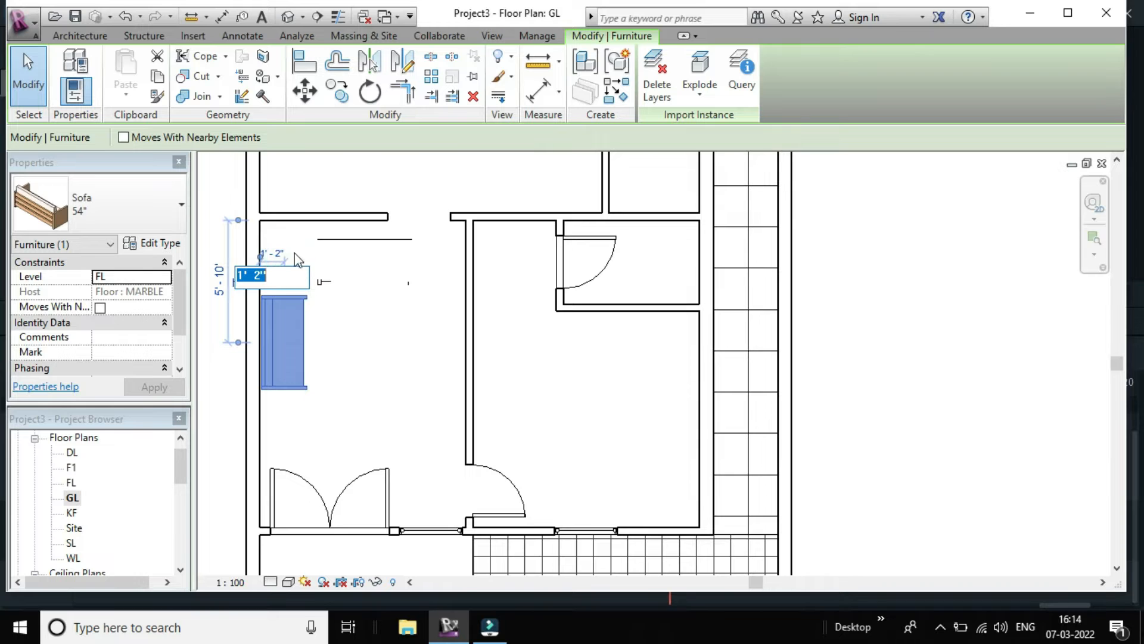
click(294, 243)
click(343, 288)
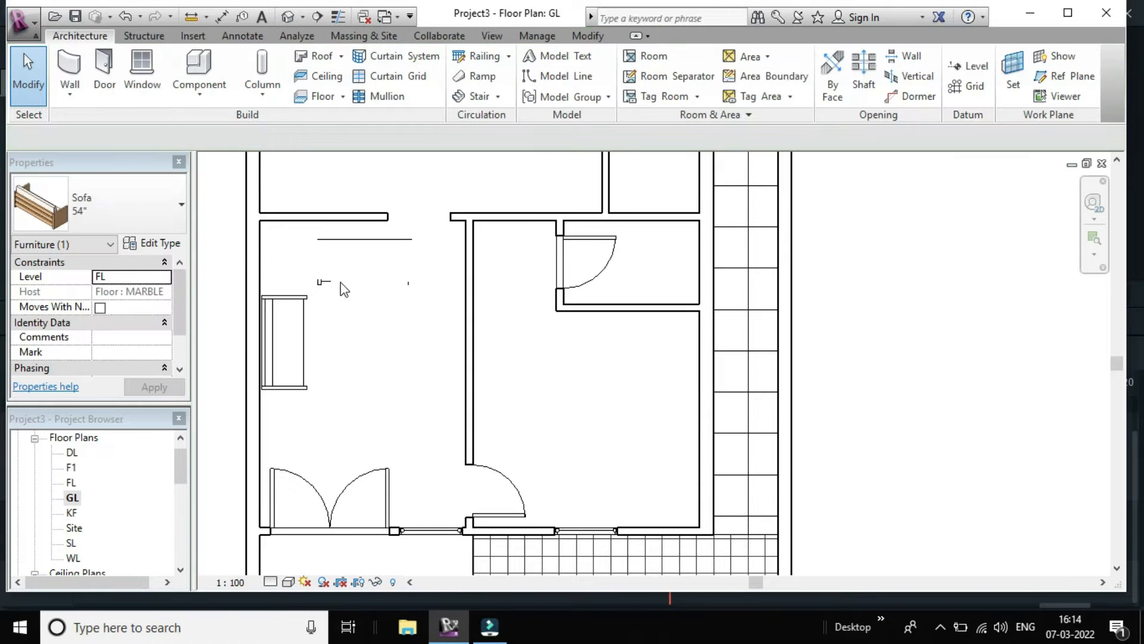
- Nudge the horizontal sofa down and left to 2'-4" below the upper wall and 5'-0" from the bedroom partition
click(319, 283)
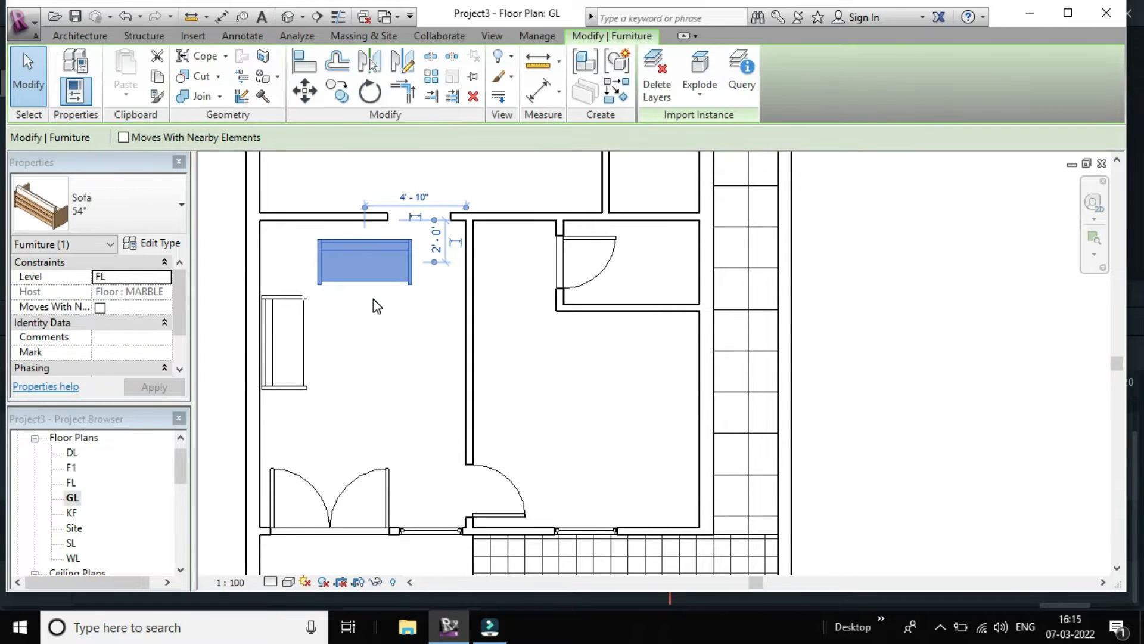
key(Down)
key(Left)
key(Down)
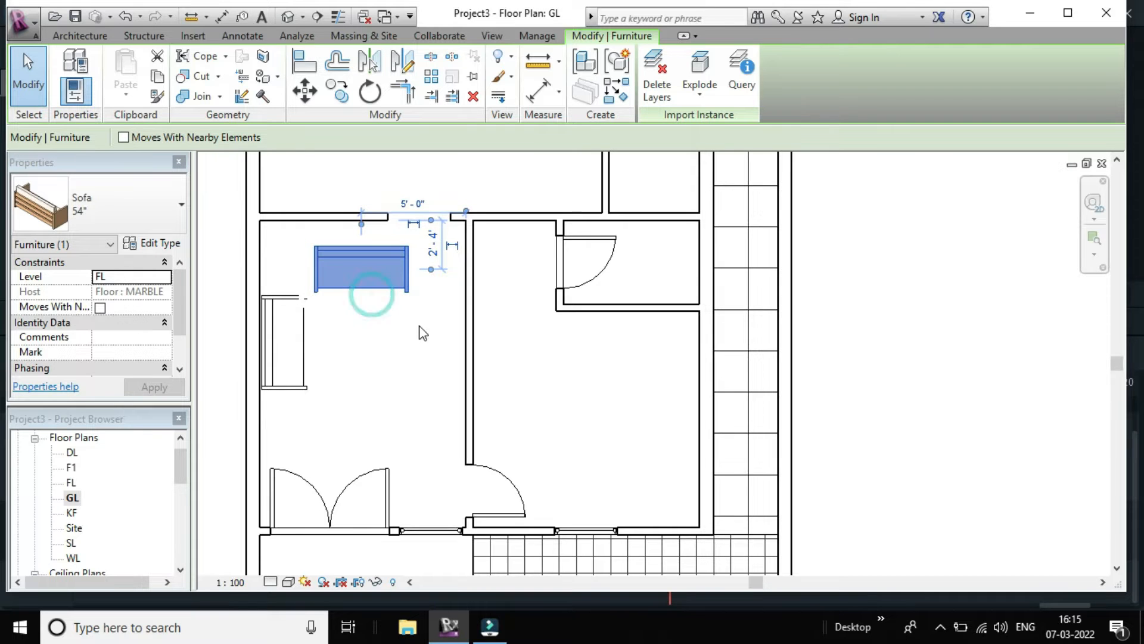
- Deselect the horizontal sofa and check the arrangement of both sofas in the drawing hall
scroll(419, 327, down, 1)
scroll(420, 334, down, 1)
click(416, 335)
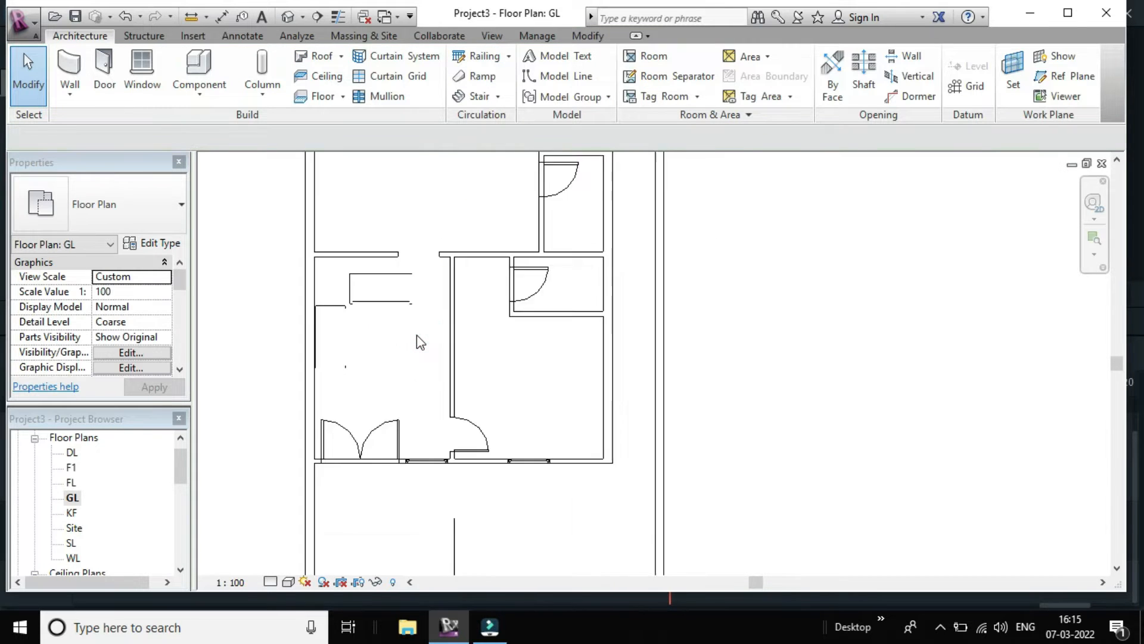
scroll(416, 335, down, 1)
scroll(381, 293, up, 3)
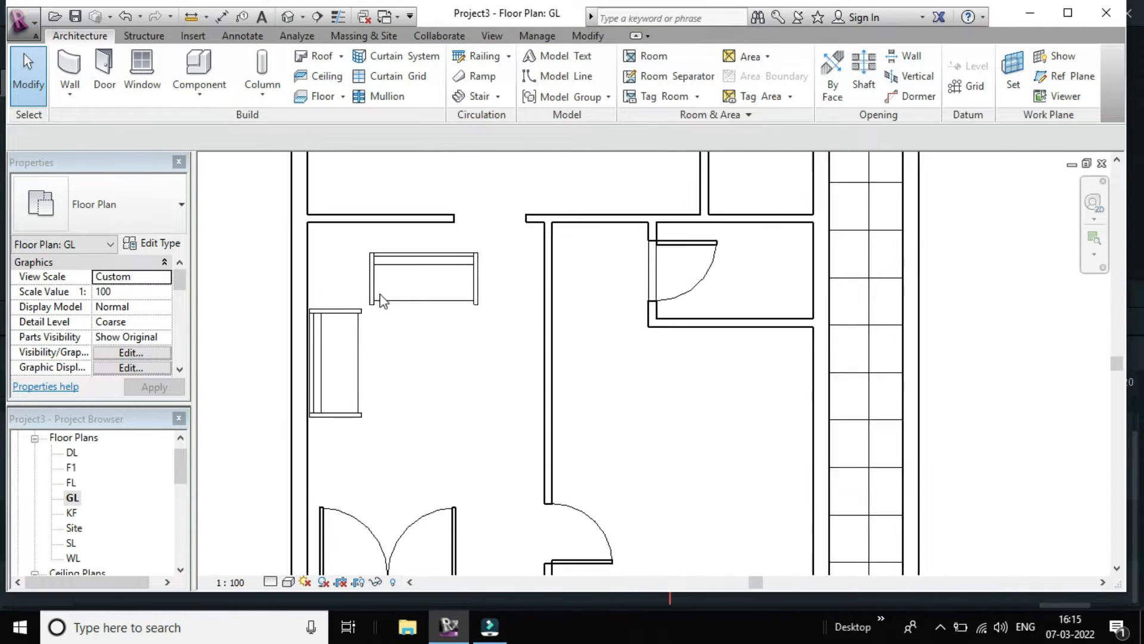
scroll(422, 342, up, 1)
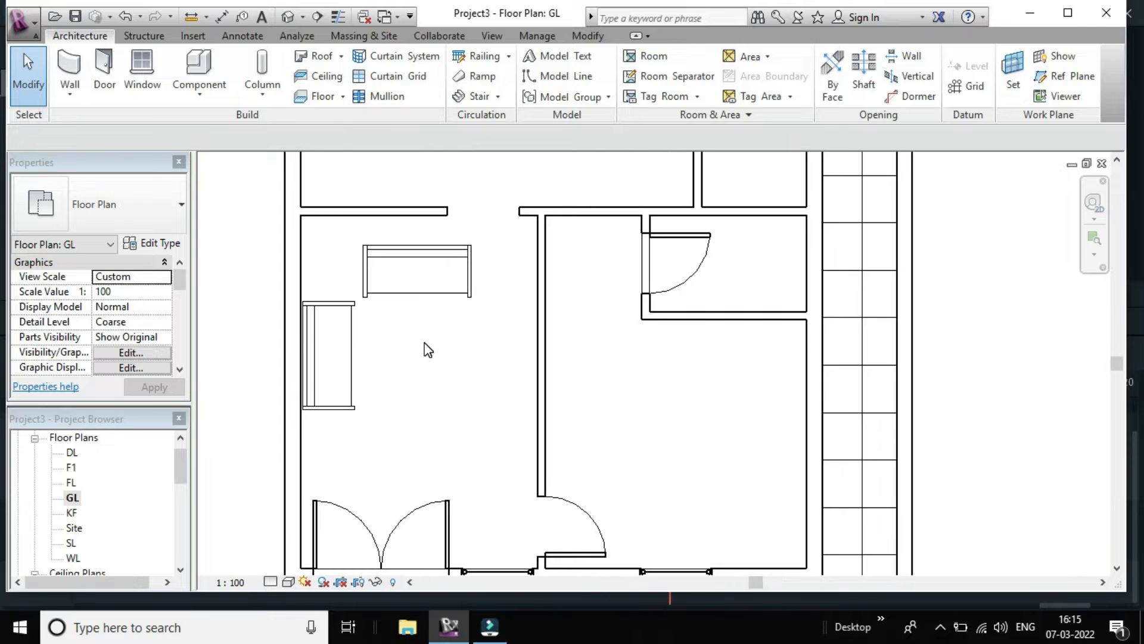
scroll(425, 344, down, 2)
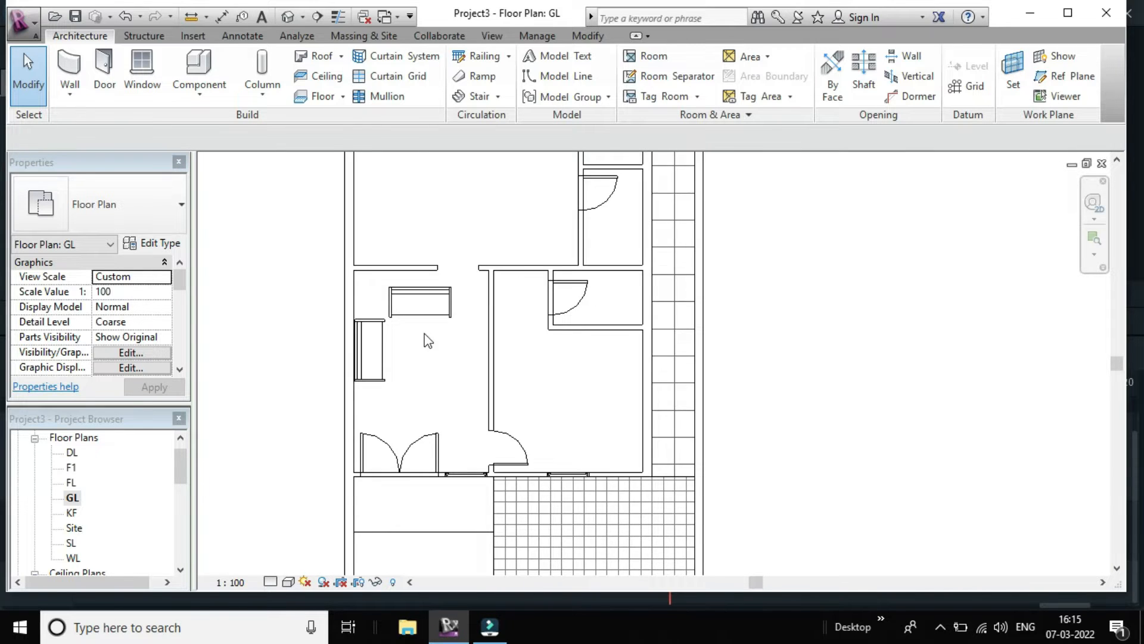
scroll(428, 340, up, 1)
- Start placing a component and duplicate the 54" sofa type as TABLE
click(217, 95)
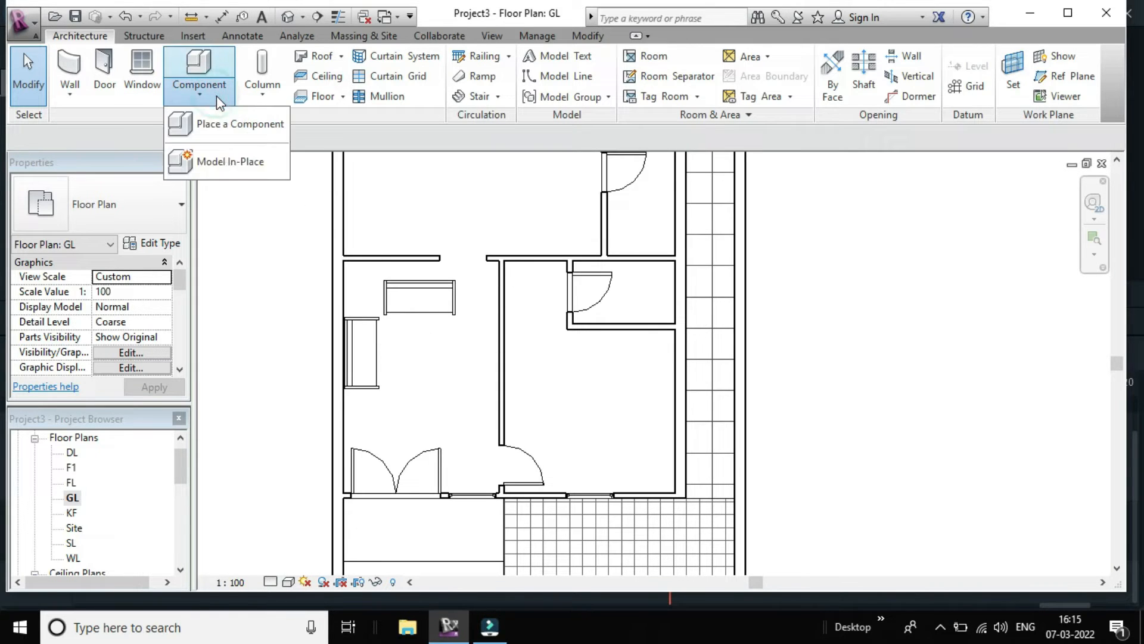
click(234, 126)
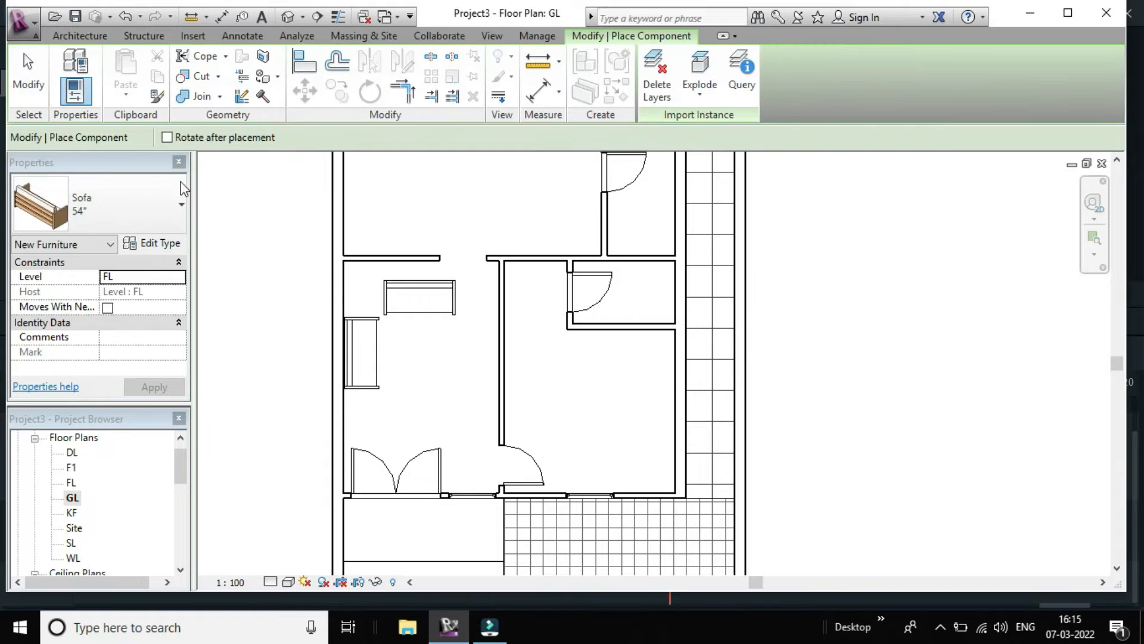
click(156, 244)
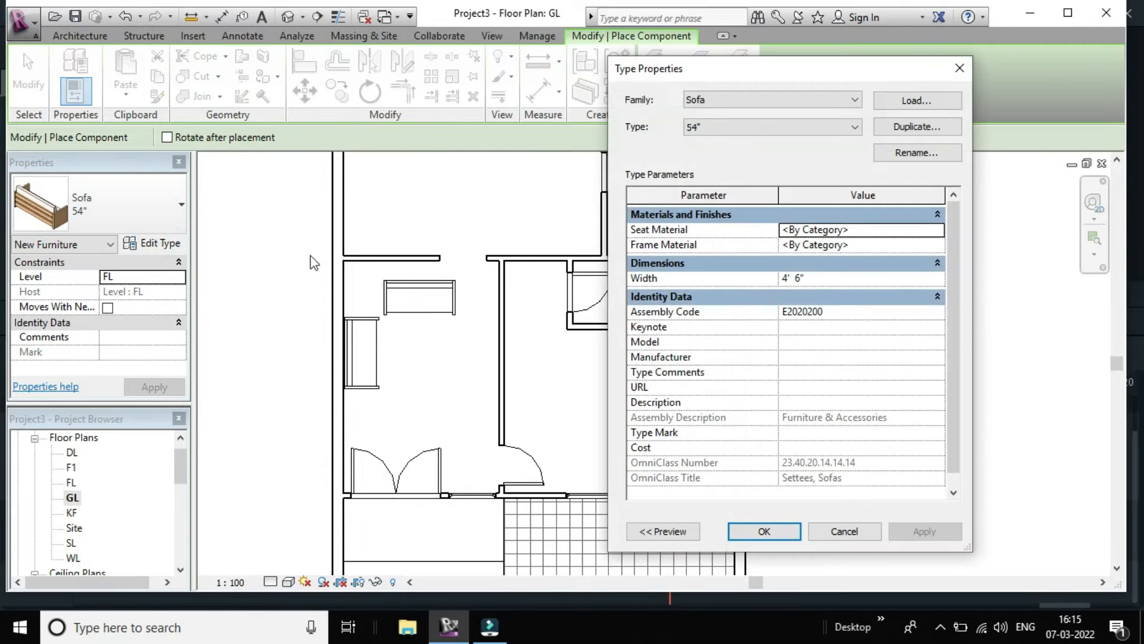
click(917, 127)
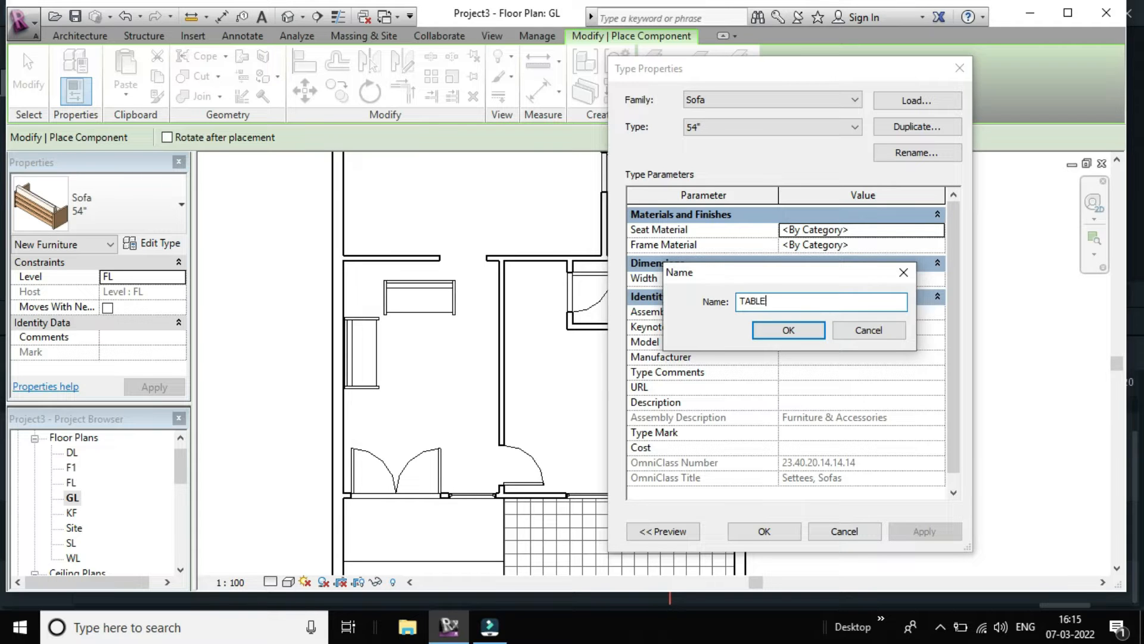
key(Return)
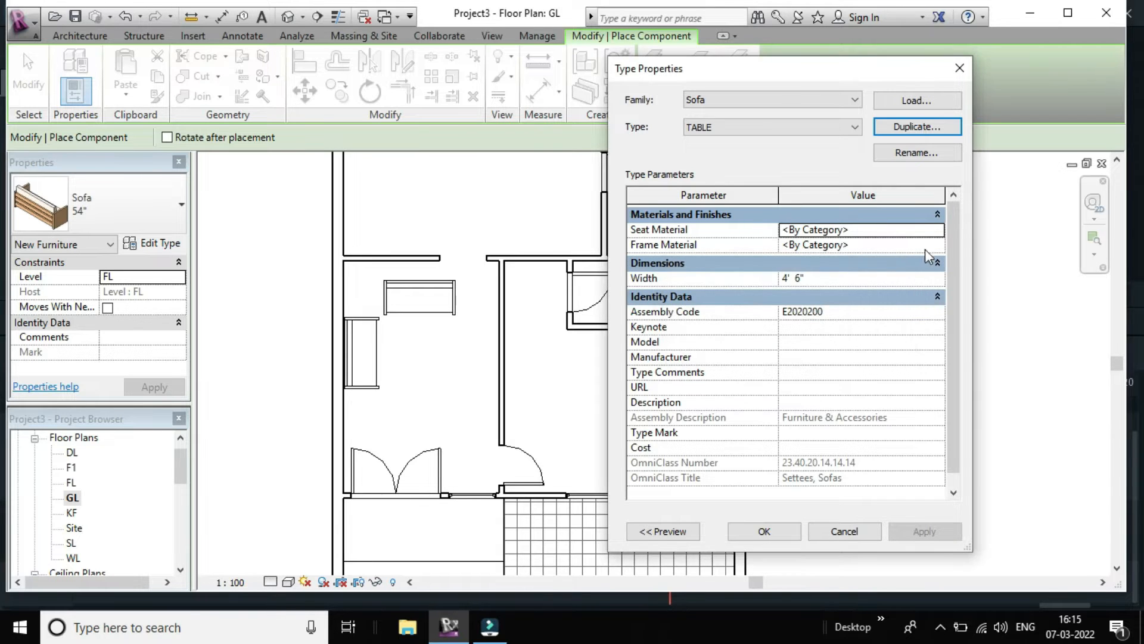
- Browse the US Imperial family library to the Tables folder within Furniture for loading a family
click(906, 101)
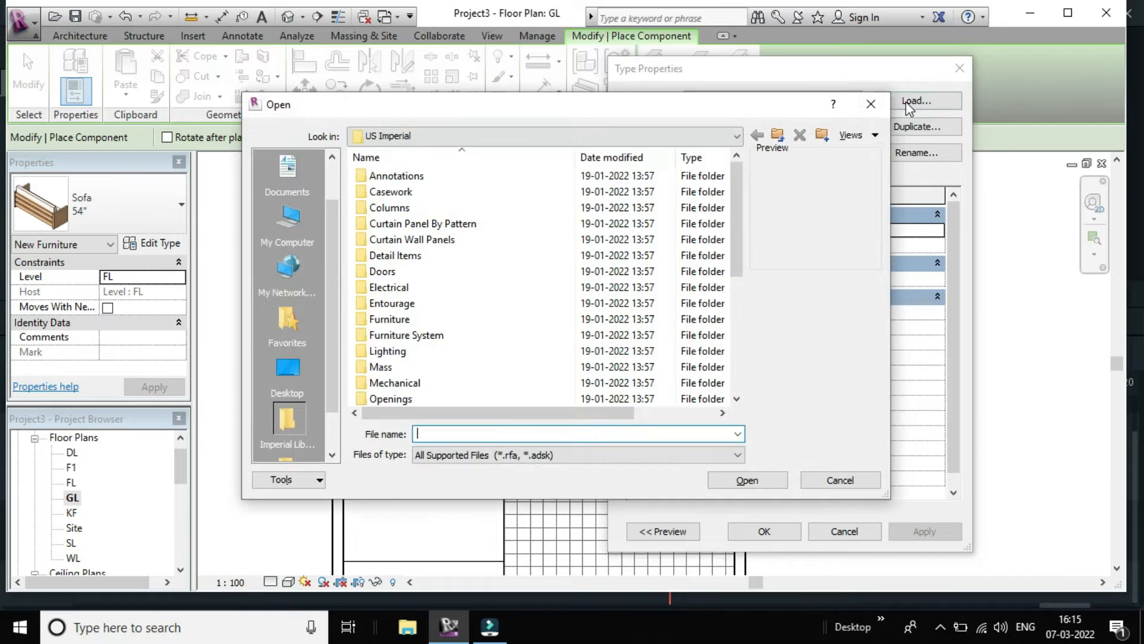
scroll(513, 257, down, 3)
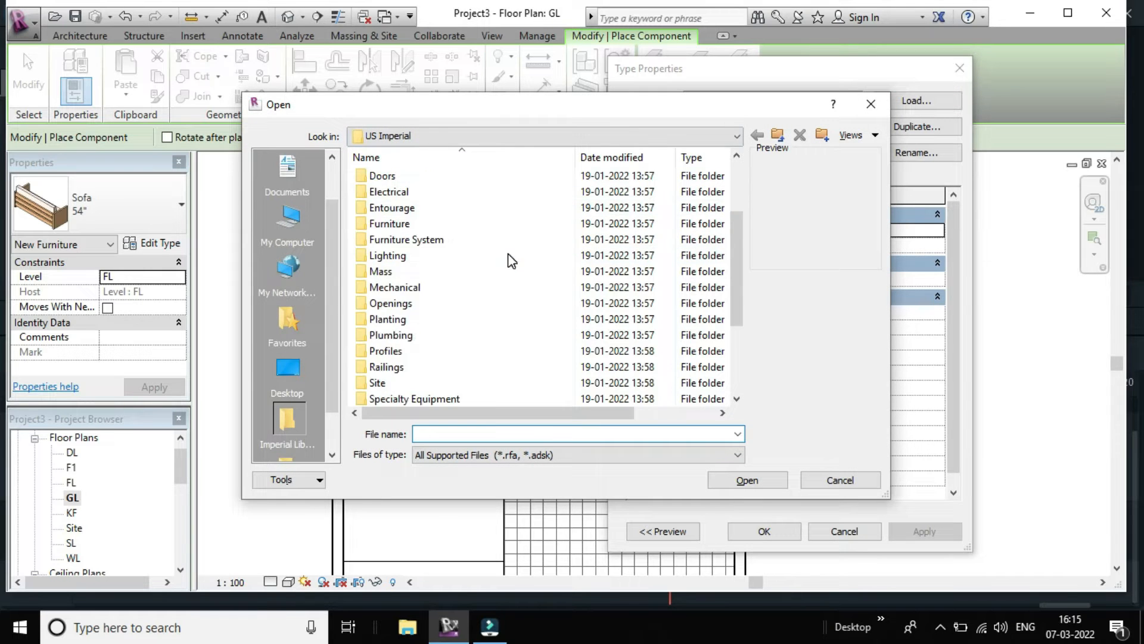
scroll(449, 332, up, 1)
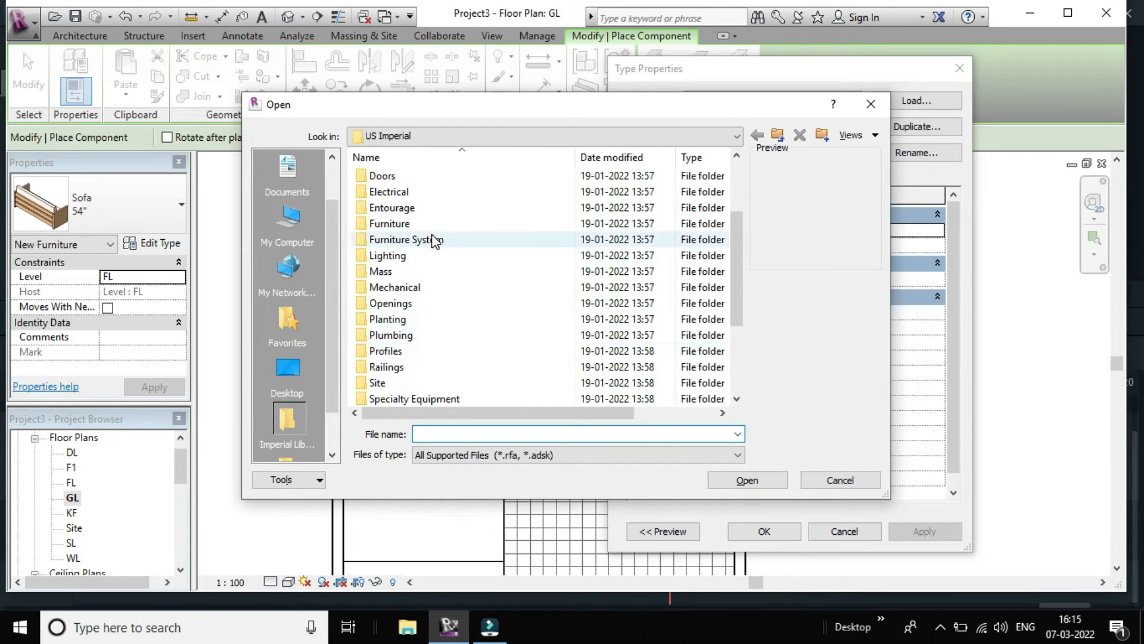
click(408, 223)
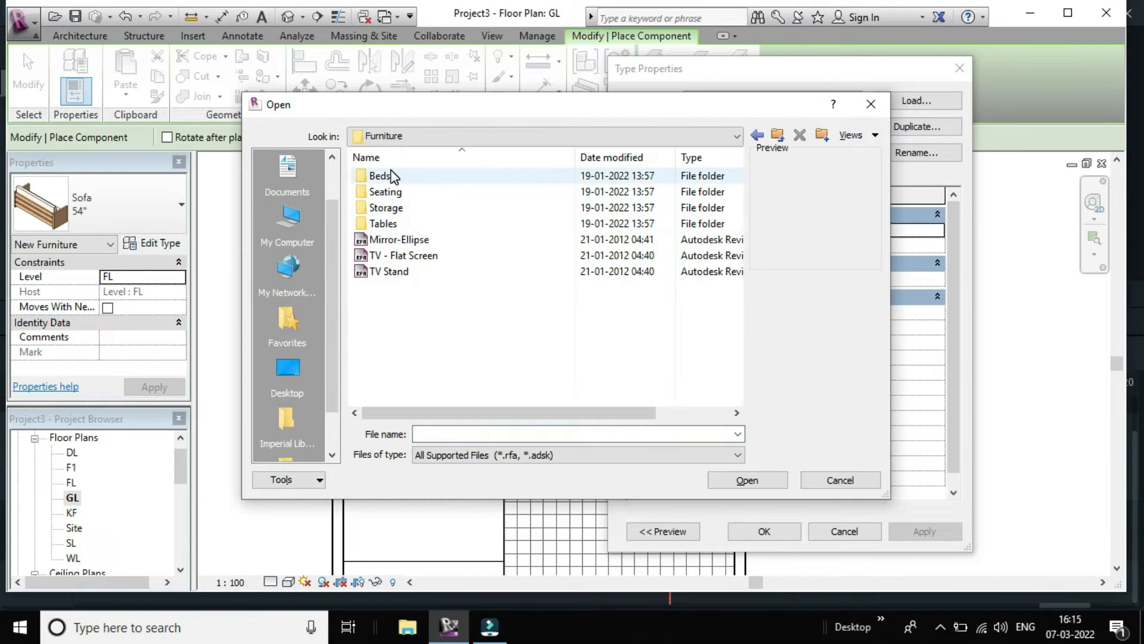
double_click(407, 225)
- Preview several table families and load Table-Dining Oval, using its 36" x 48" type for placement
click(397, 181)
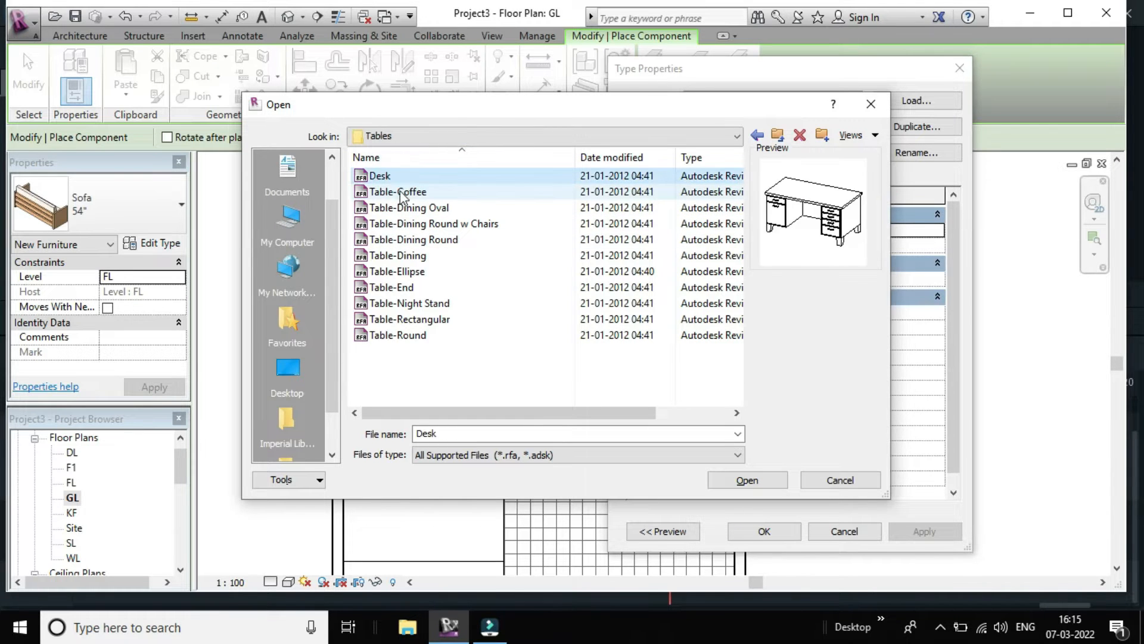
click(399, 191)
click(412, 208)
click(418, 223)
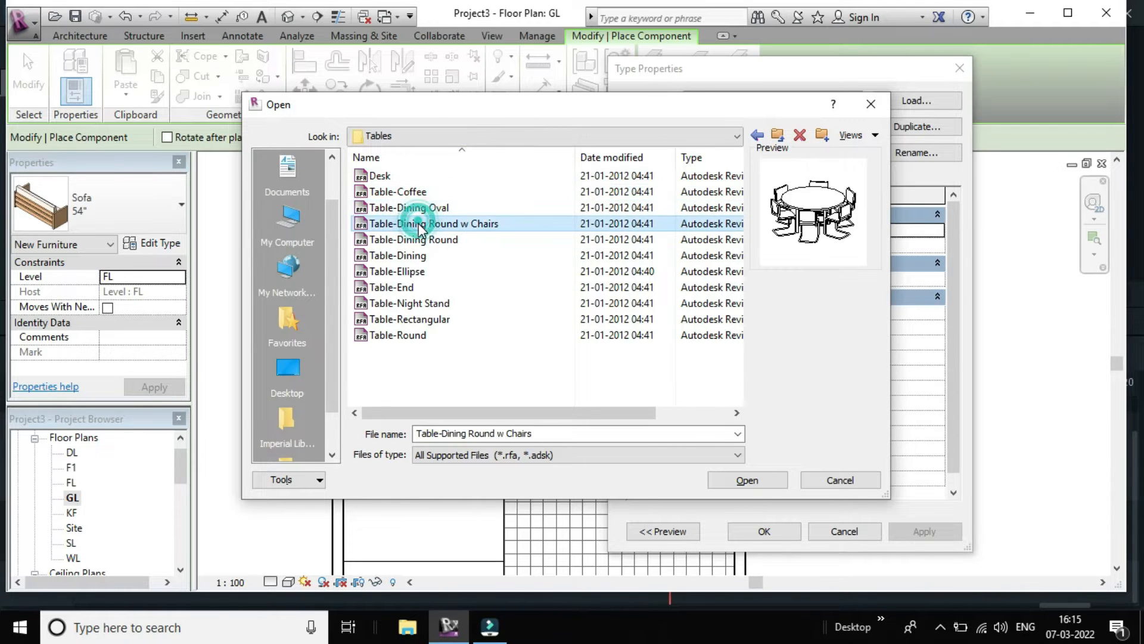
click(422, 192)
click(423, 207)
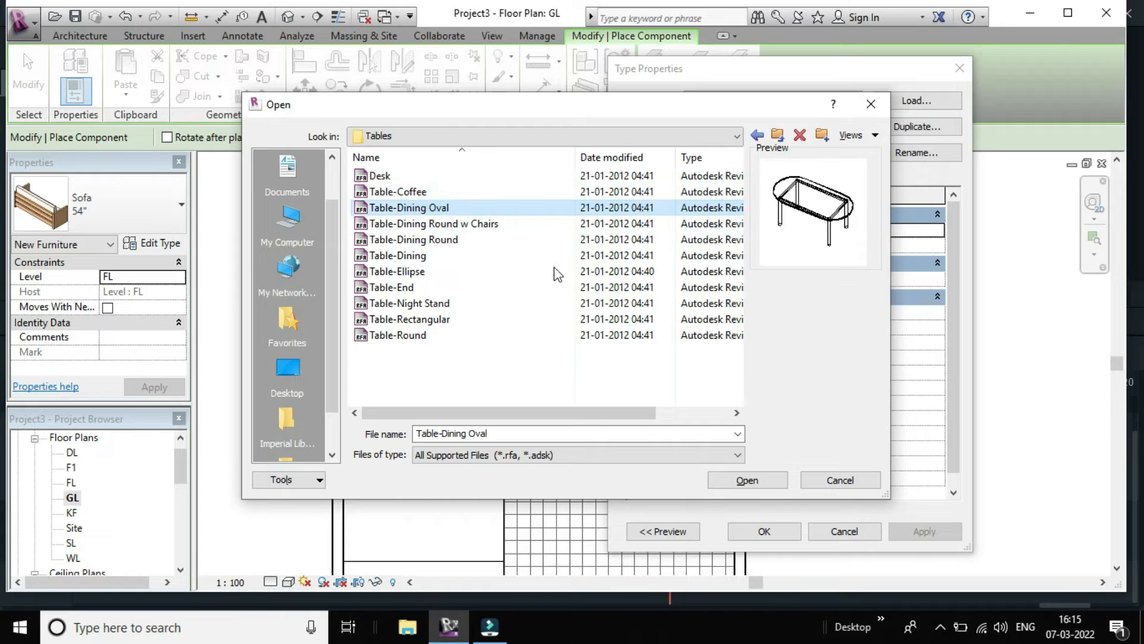
click(759, 479)
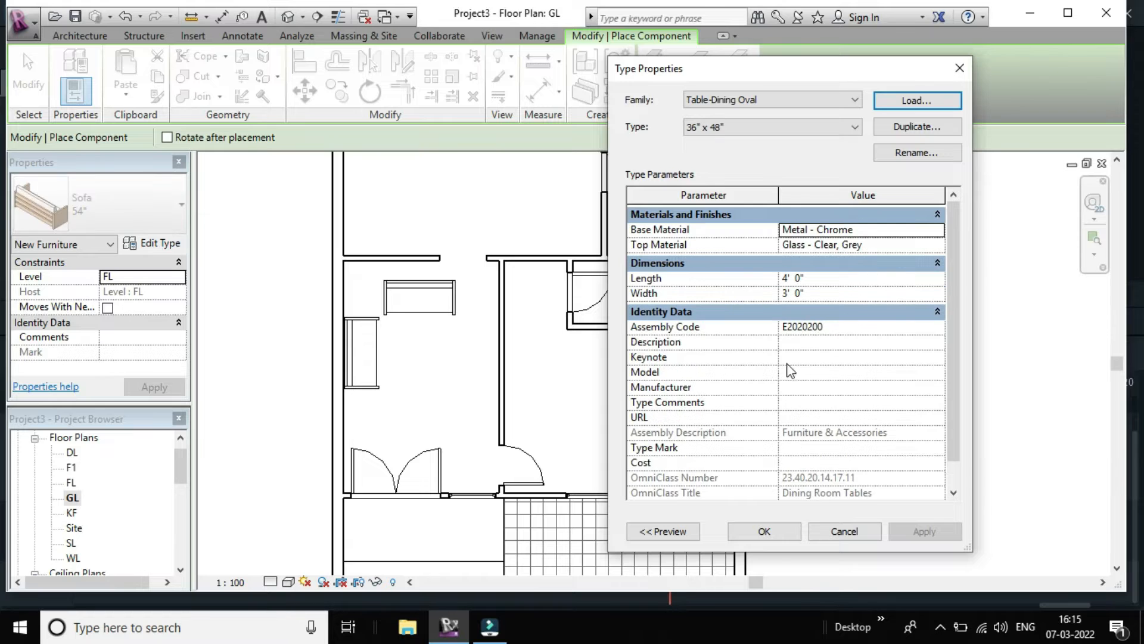
click(776, 540)
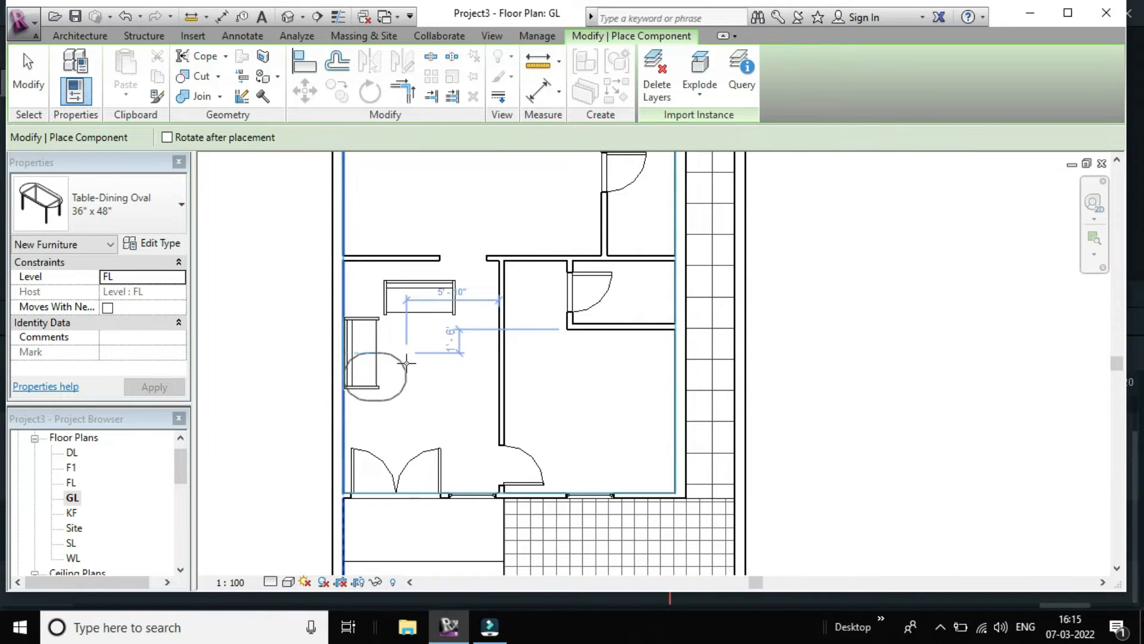
- Place the oval table lengthwise in front of the vertical sofa, its edges about 3'-6" from the left wall and 3'-10" below the upper wall
key(space)
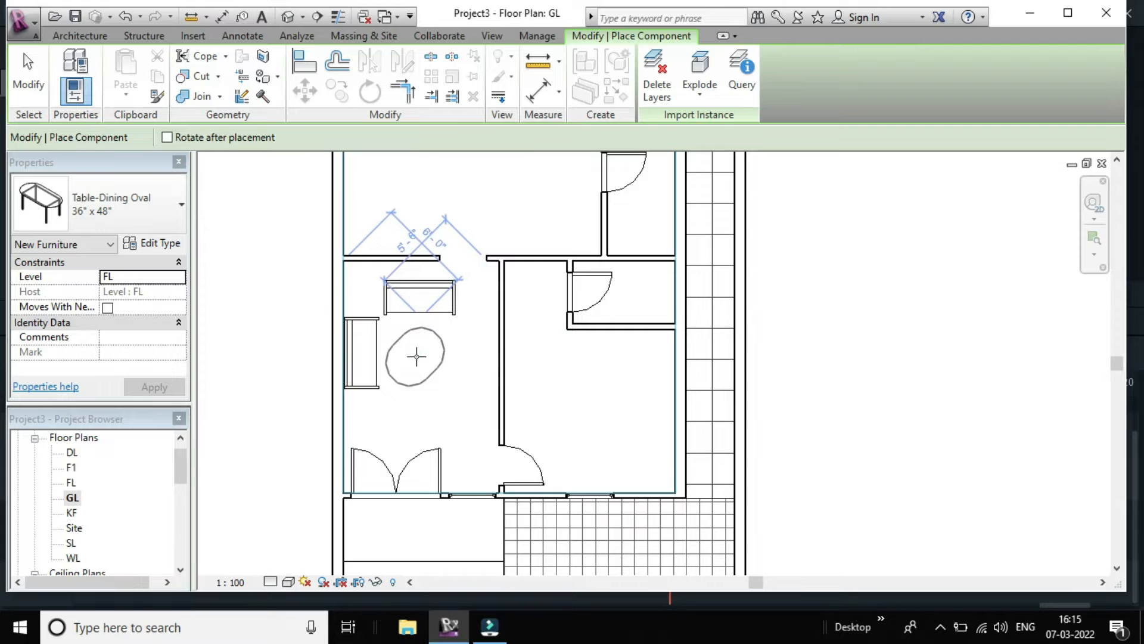
key(space)
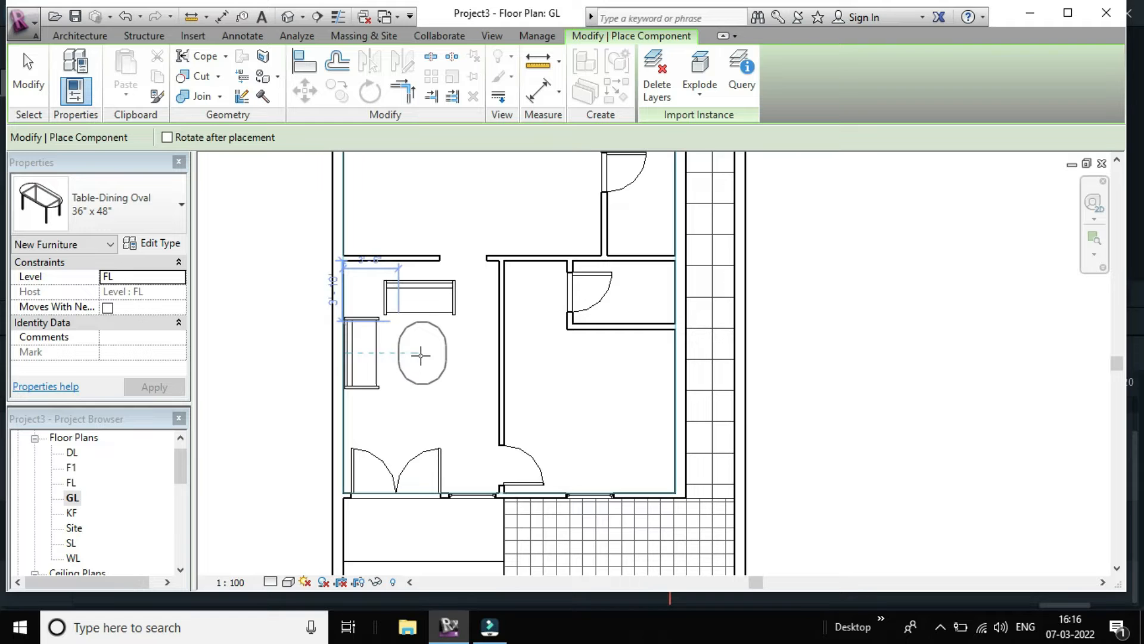
click(420, 355)
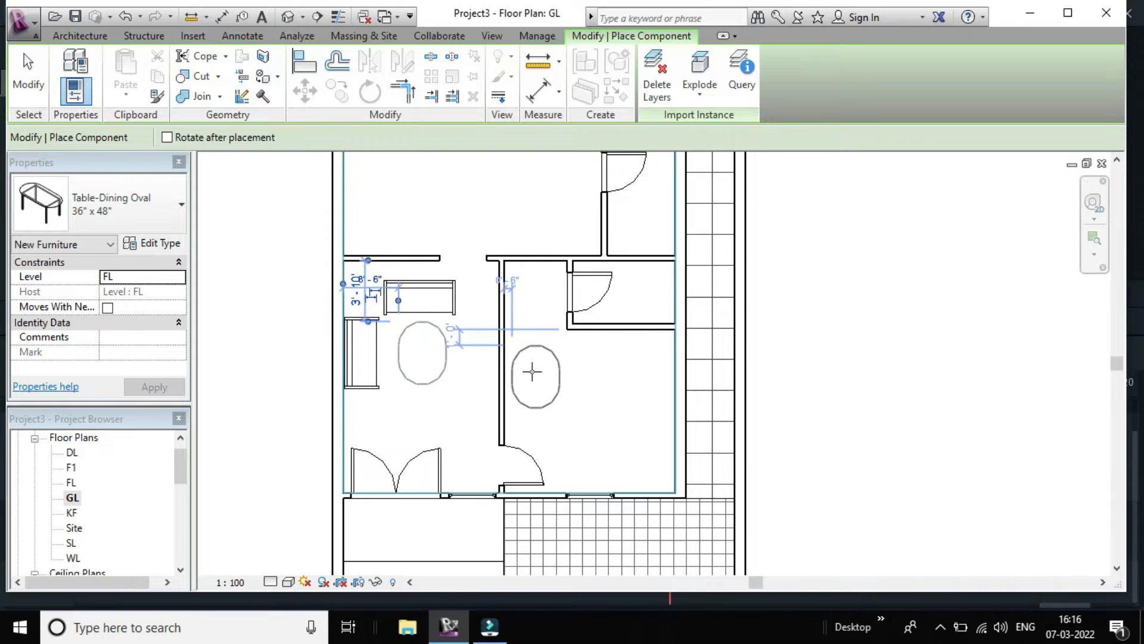
scroll(533, 373, down, 2)
scroll(532, 372, down, 1)
key(Escape)
key(Escape)
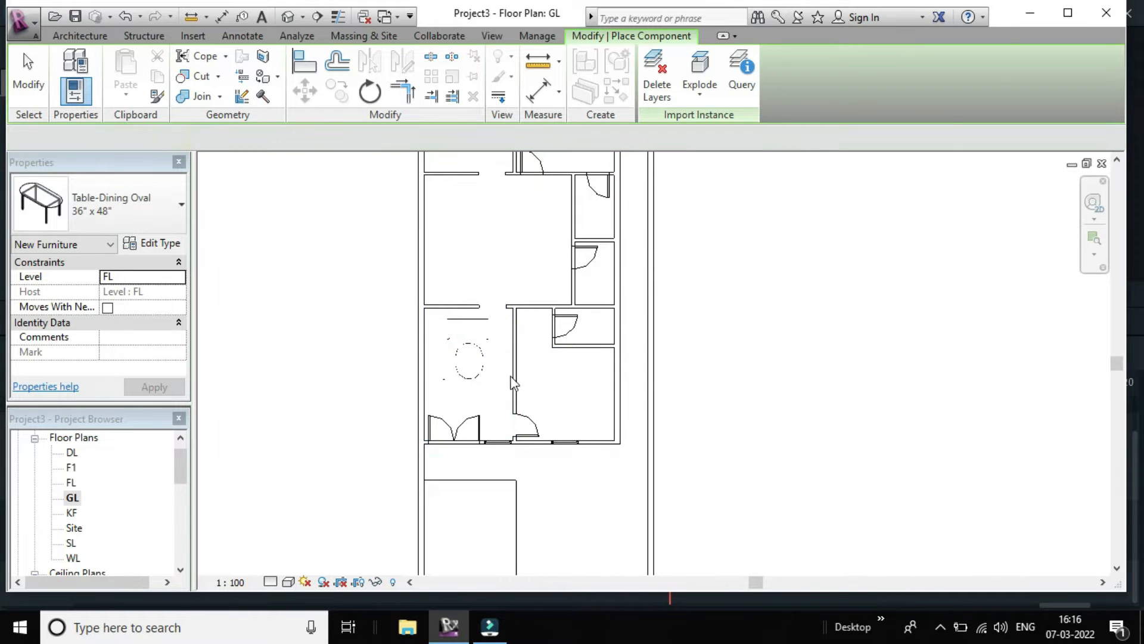
- Inspect the type properties of the placed oval table and close them without changes
scroll(487, 367, up, 4)
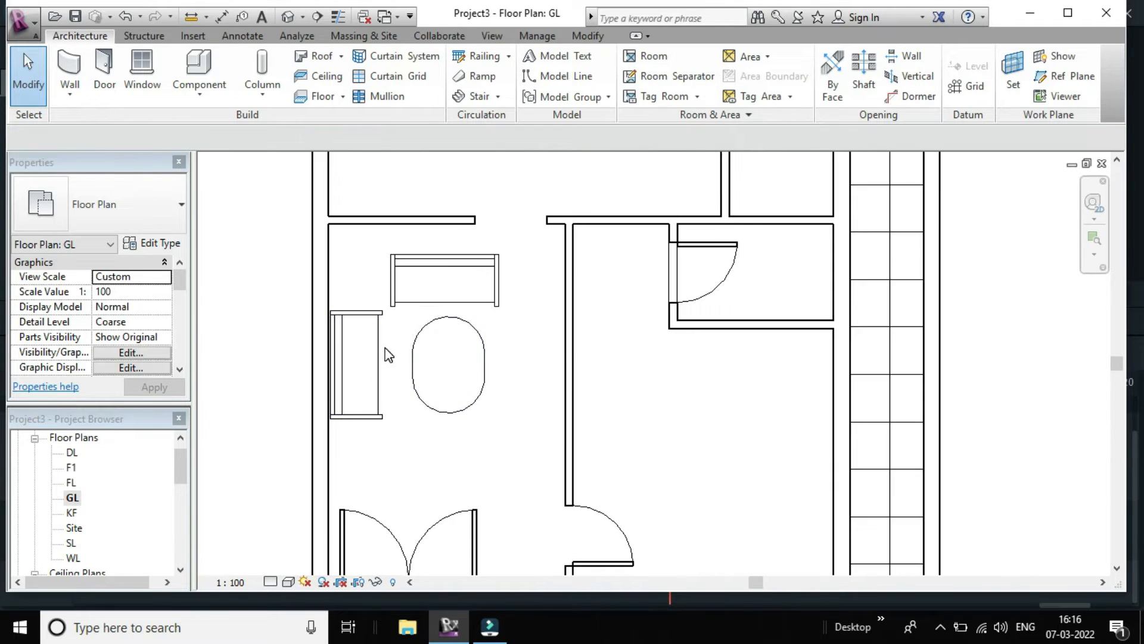
scroll(386, 349, up, 1)
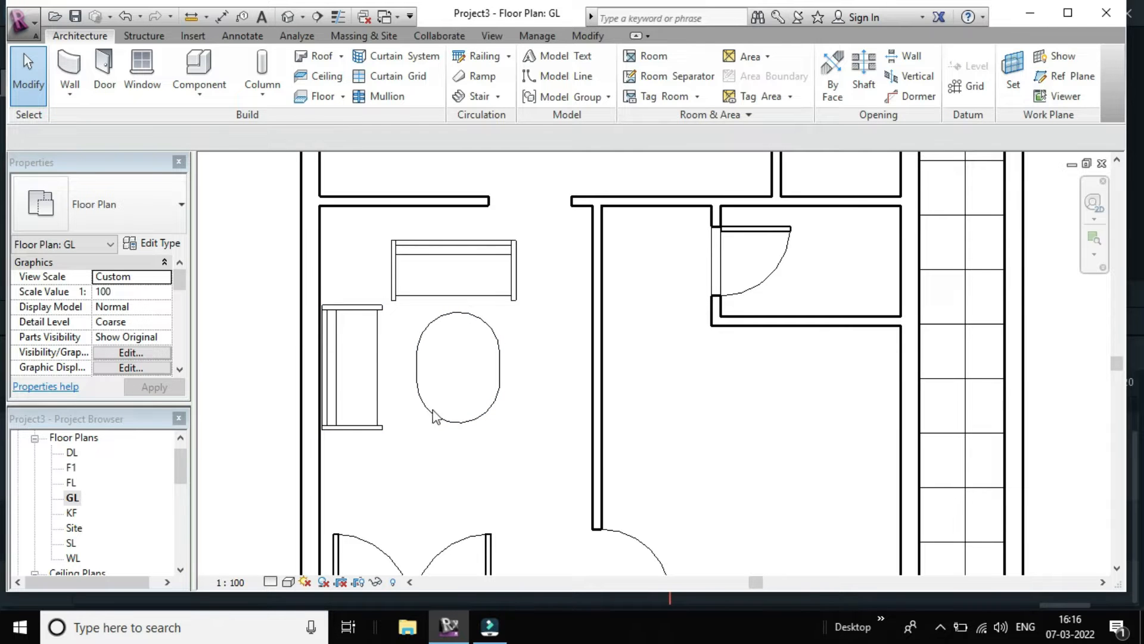
click(454, 425)
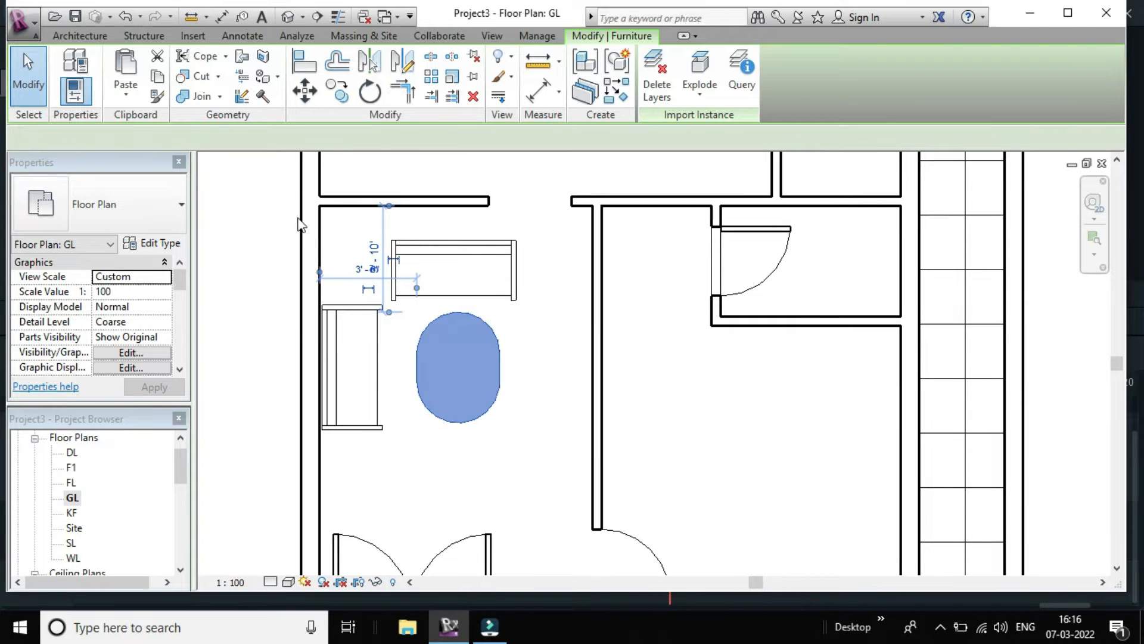
click(160, 244)
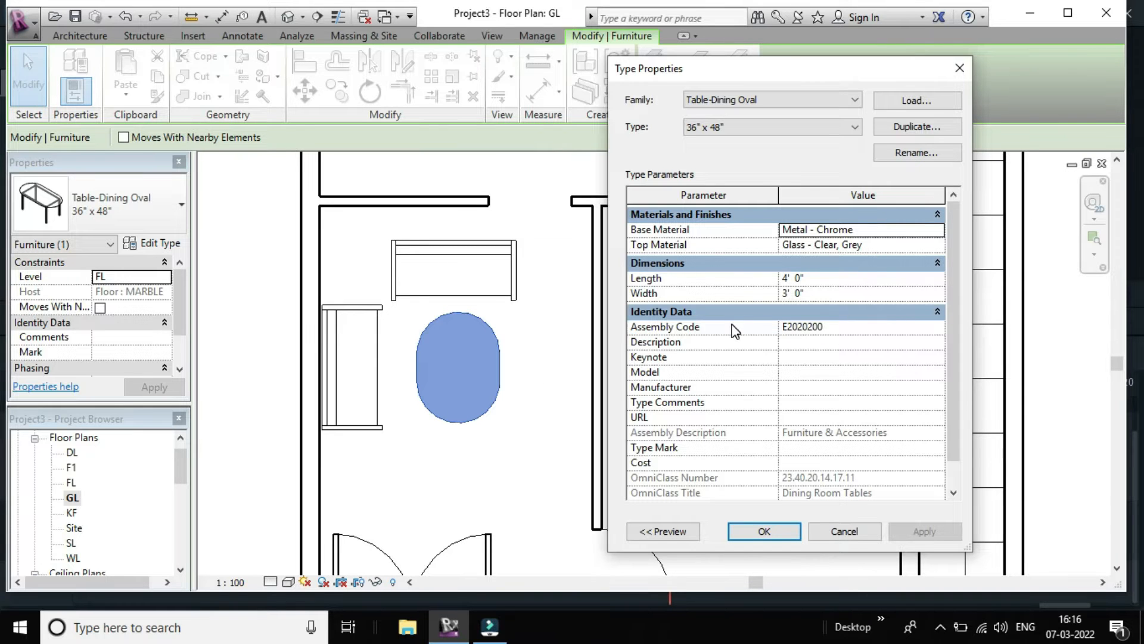
scroll(828, 267, down, 1)
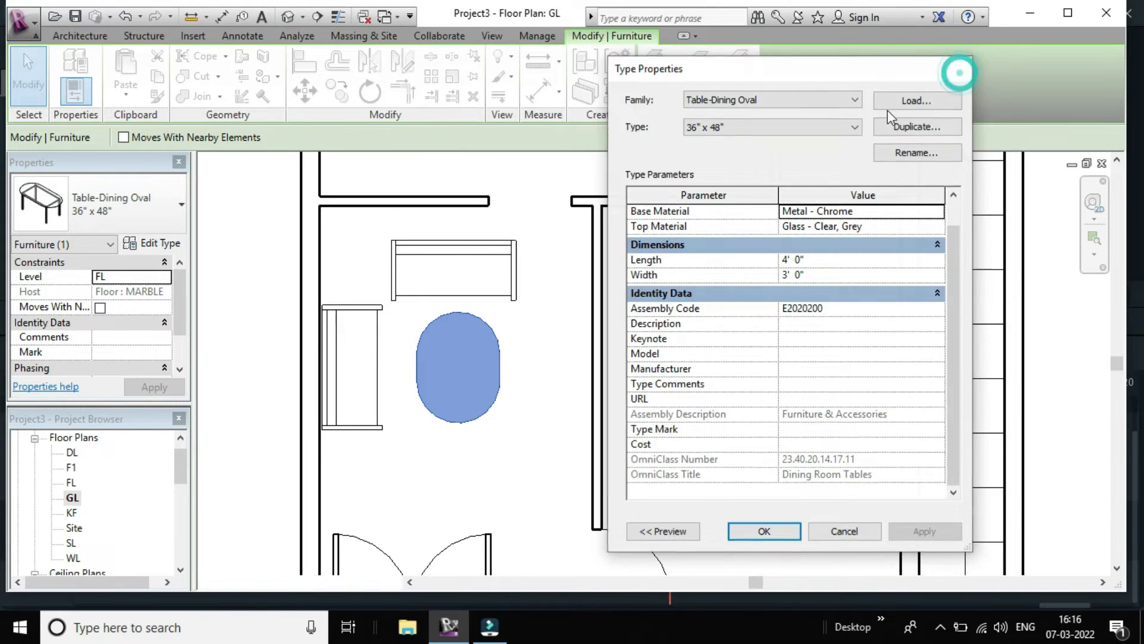
click(960, 69)
click(573, 391)
- Review the layout of the sofas and oval table in relation to the adjoining bedroom
scroll(572, 391, down, 4)
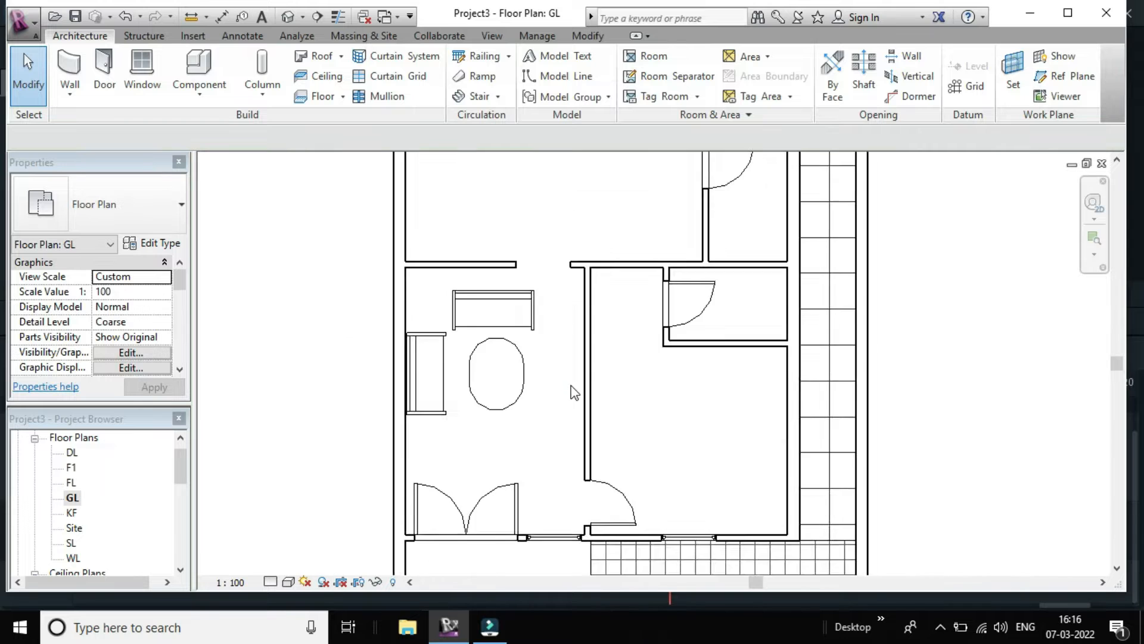
scroll(487, 354, up, 2)
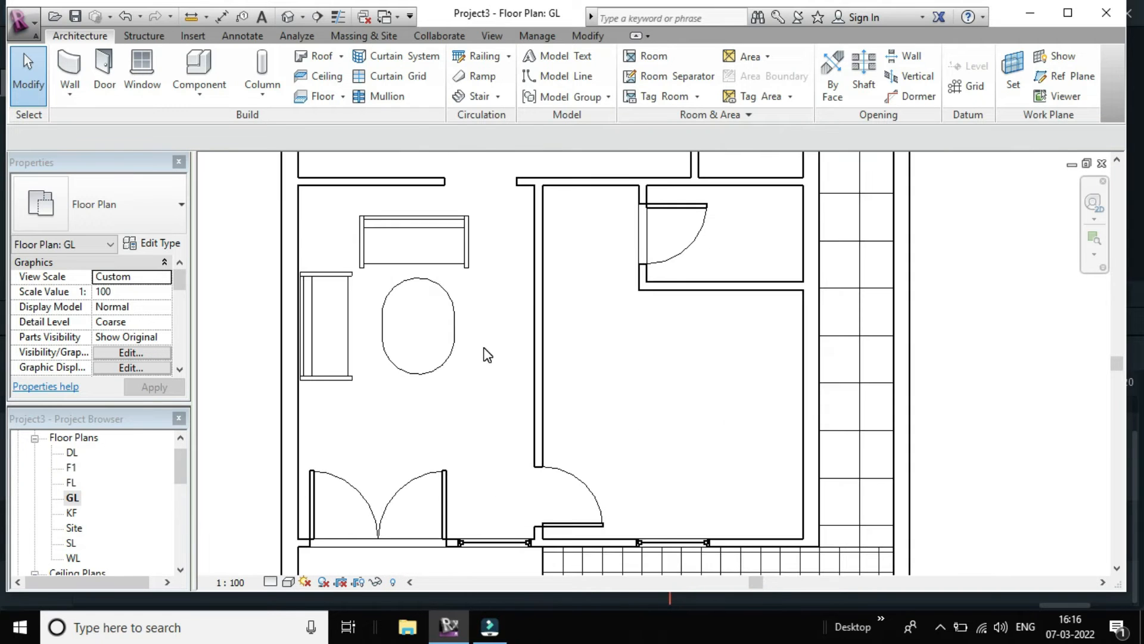
scroll(488, 354, down, 1)
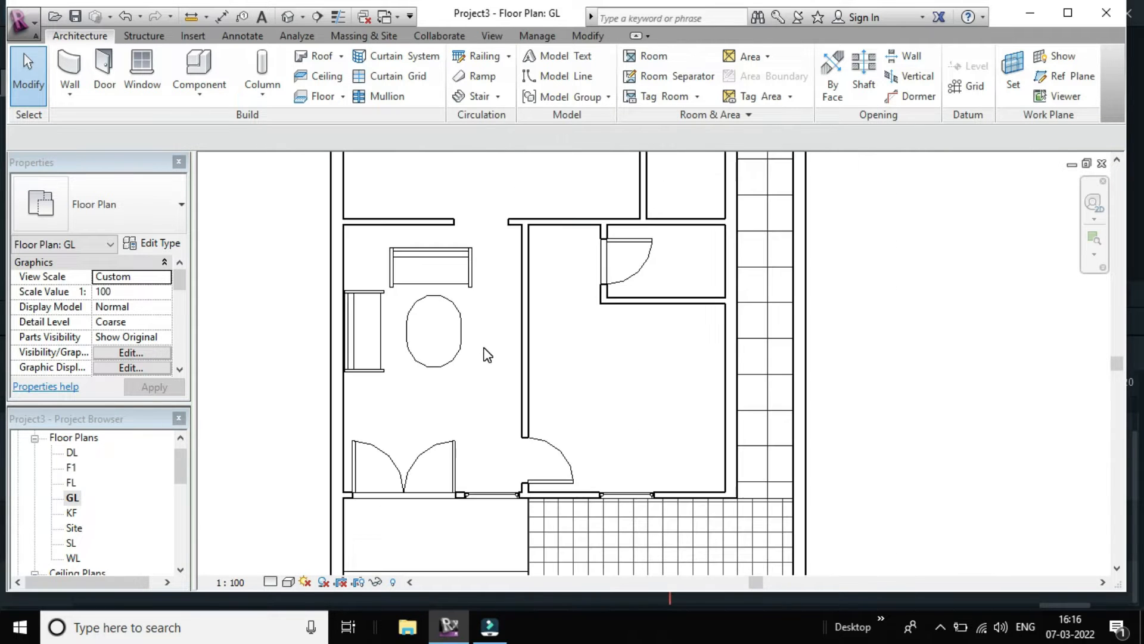
scroll(488, 355, down, 2)
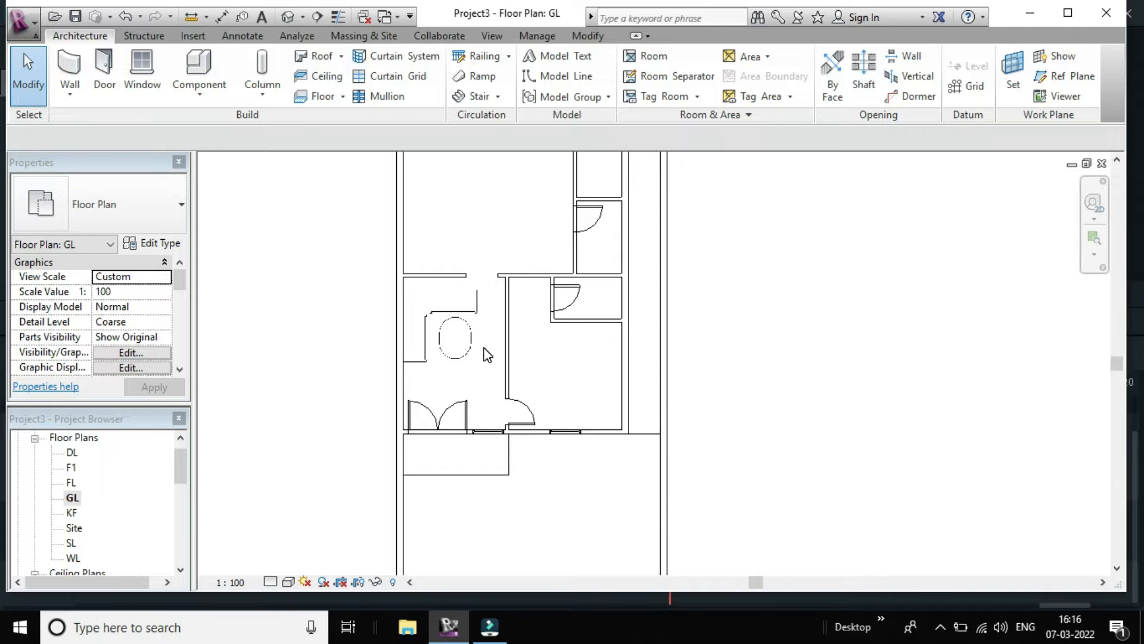
scroll(543, 359, up, 1)
middle_drag(572, 369, 511, 377)
scroll(501, 359, down, 2)
scroll(511, 377, up, 1)
- Start placing another component and duplicate the 36" x 48" Table-Dining Oval type under a new name
click(201, 70)
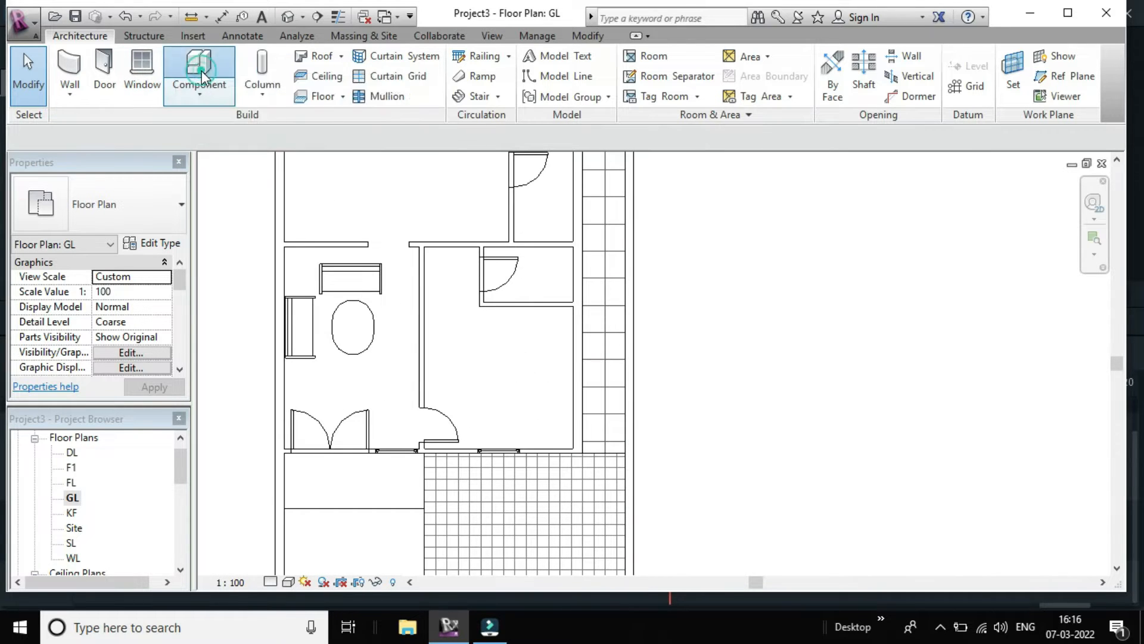
click(159, 241)
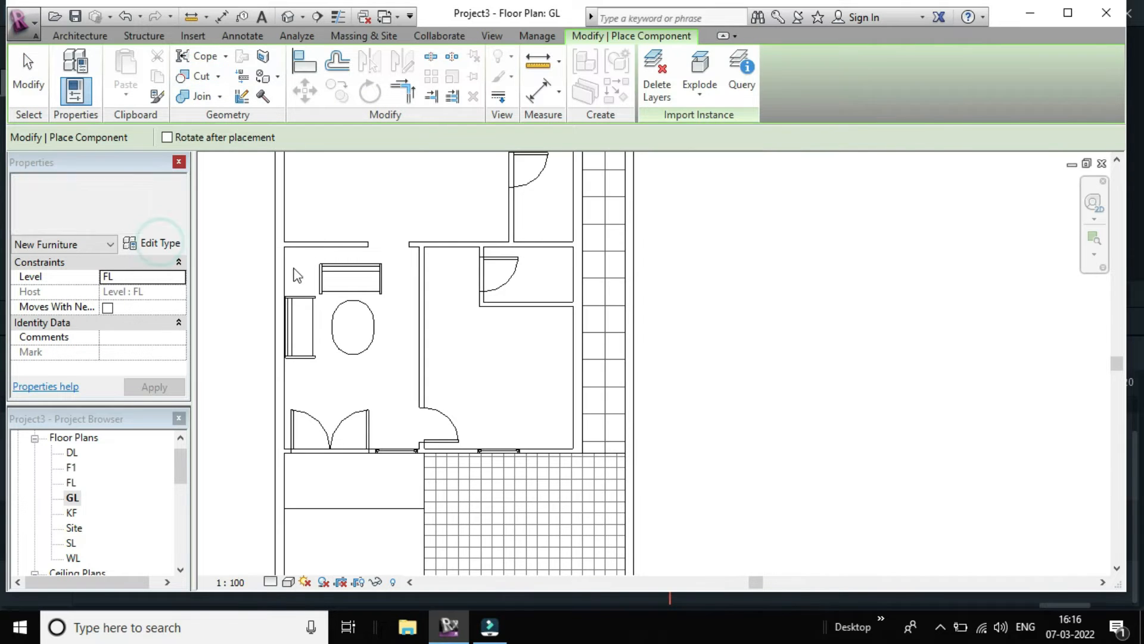
click(896, 128)
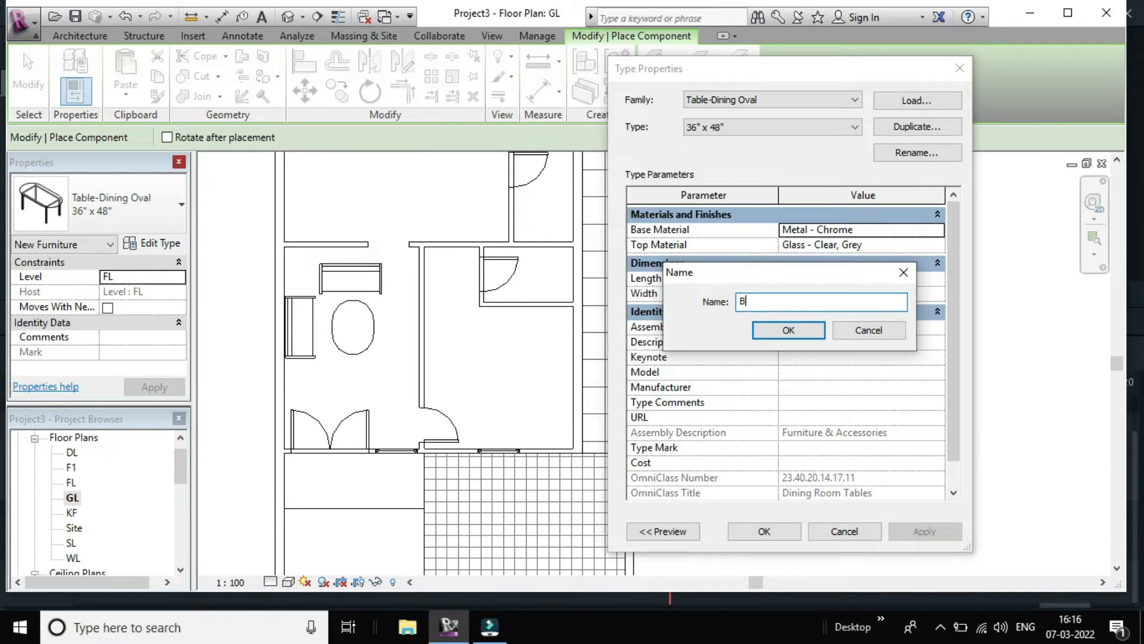
key(Return)
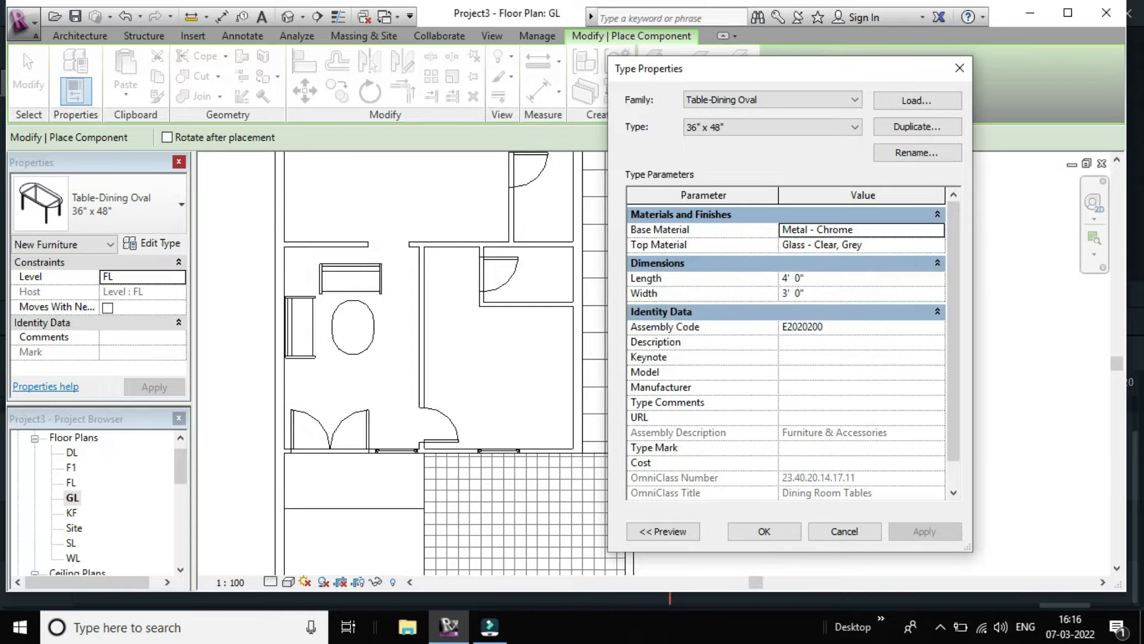
- Start loading another family and browse the US Imperial library to the Beds folder within Furniture
click(899, 106)
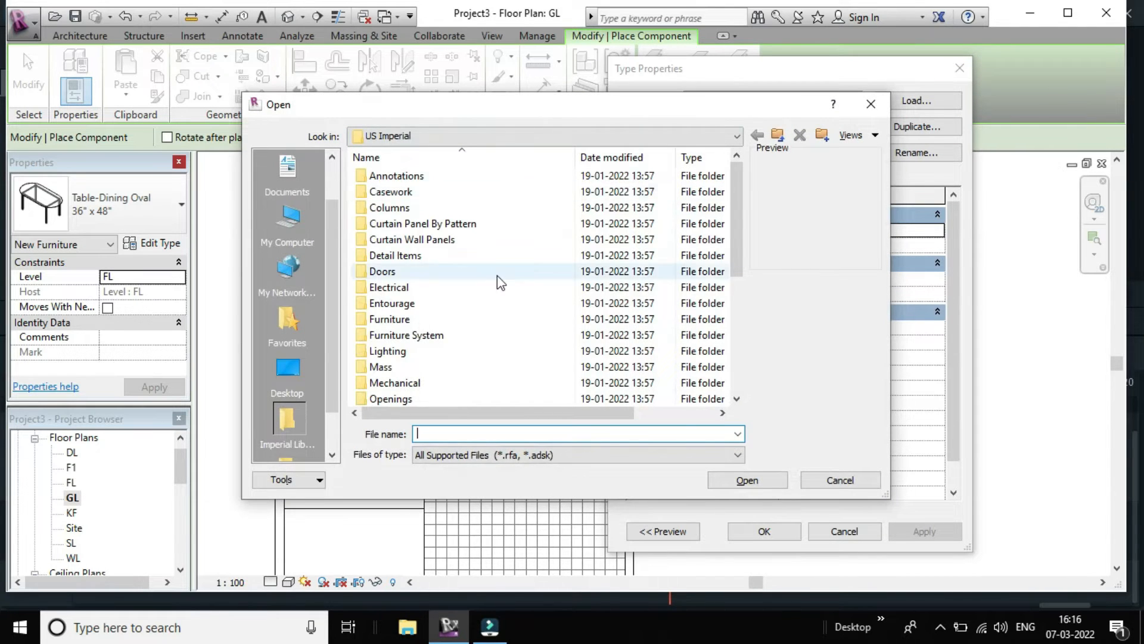
scroll(497, 276, down, 1)
double_click(415, 271)
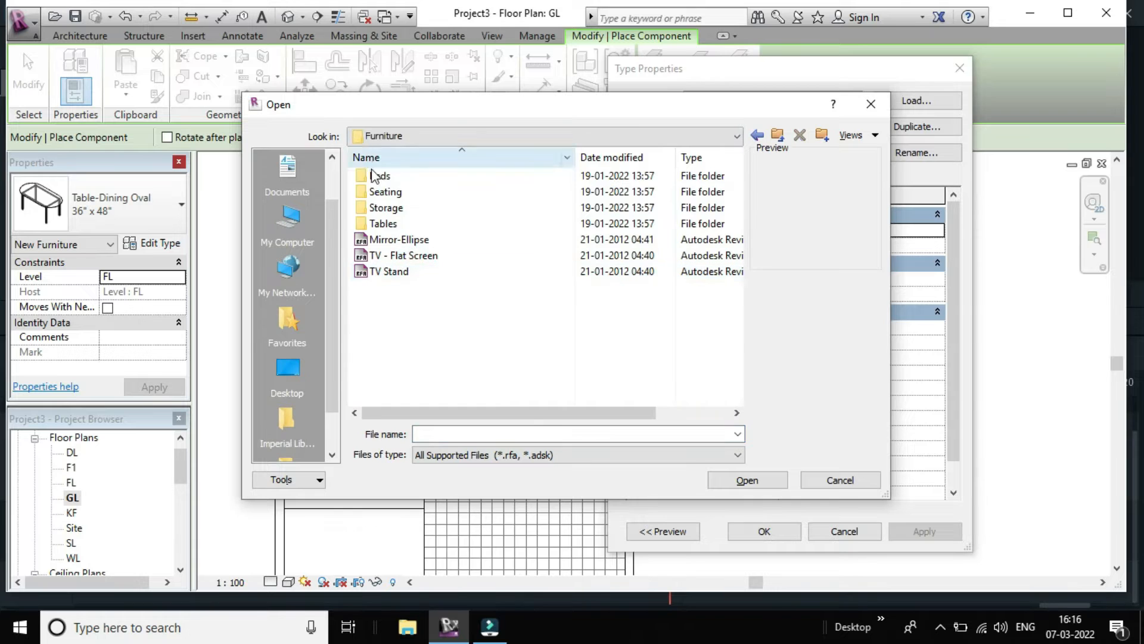
click(388, 177)
click(422, 177)
double_click(421, 177)
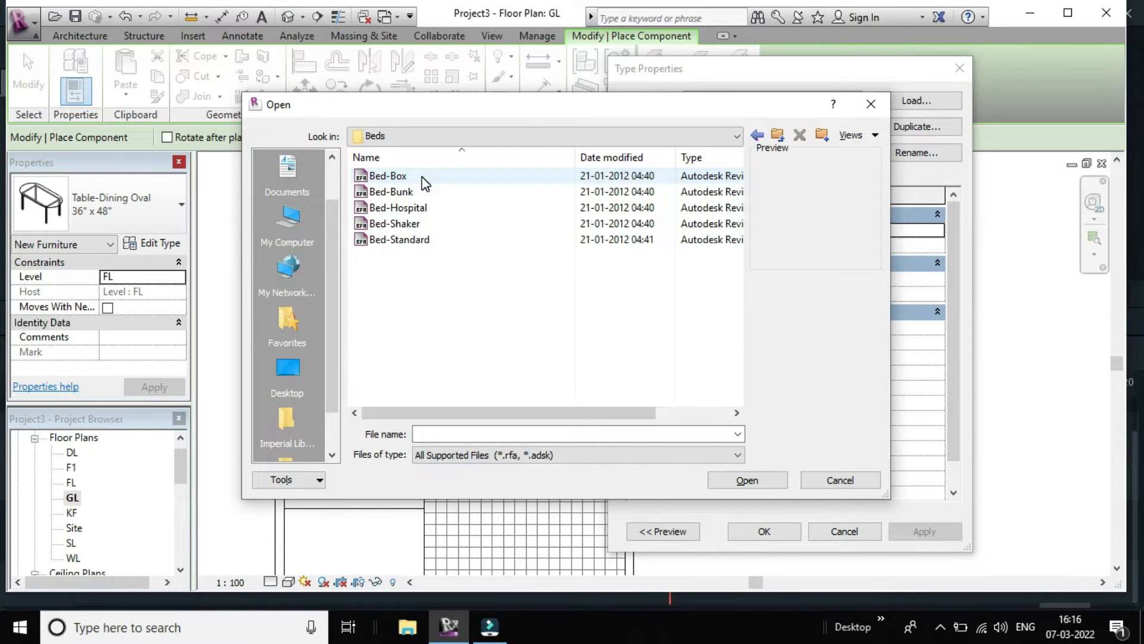
- Preview the available bed families, load Bed-Box, and accept its Double 53" x 74" type for placement
click(419, 176)
click(401, 191)
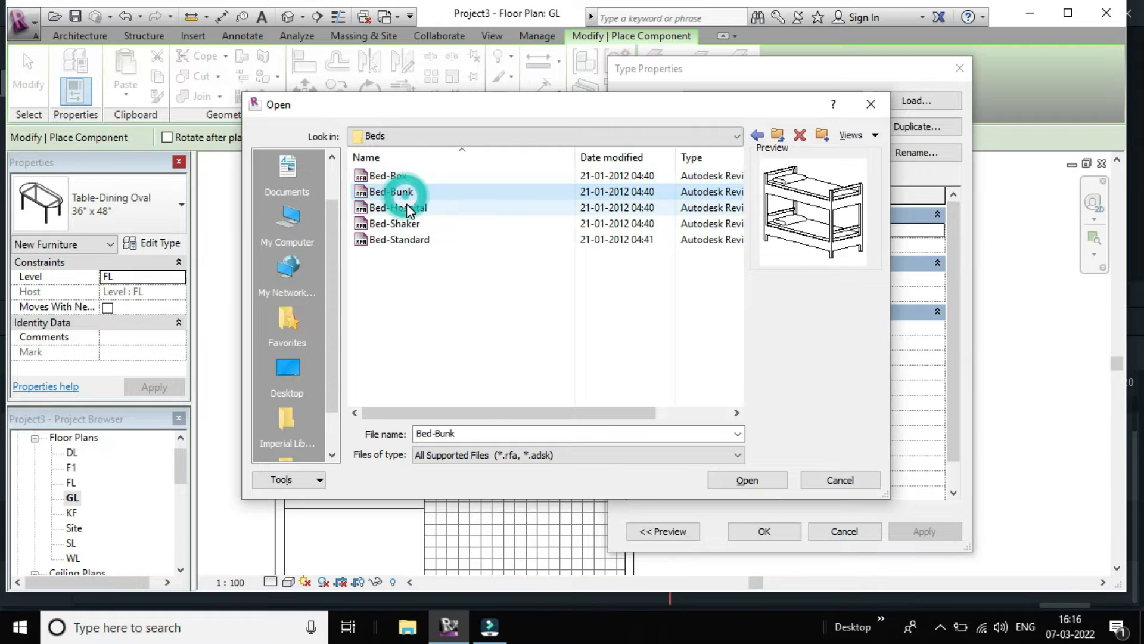
click(410, 209)
key(Down)
key(Down)
click(394, 176)
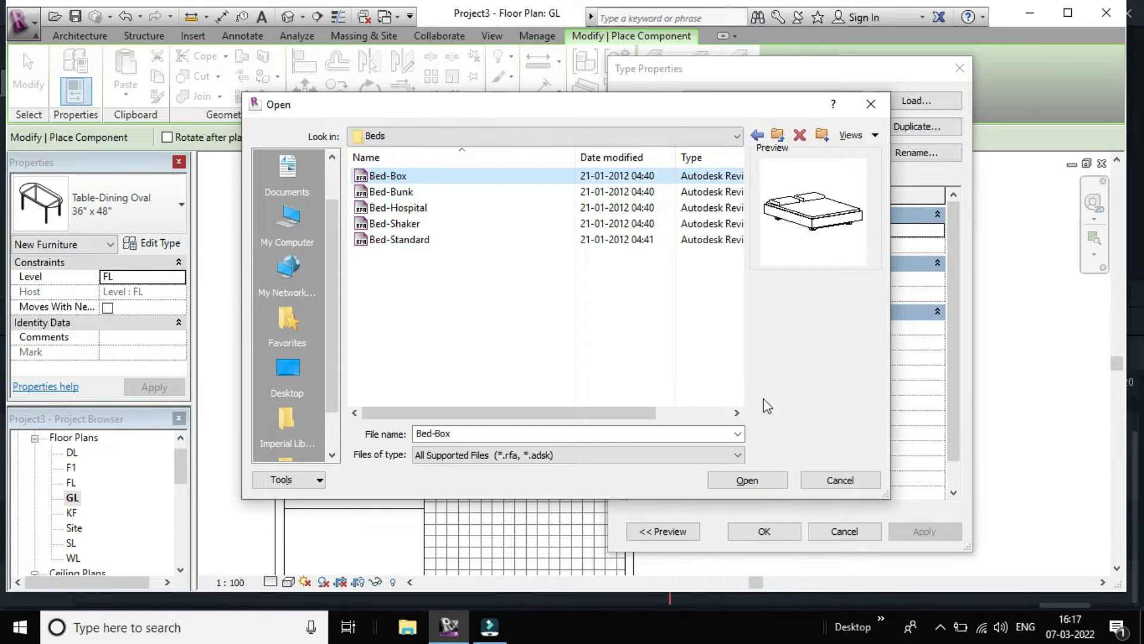
click(759, 484)
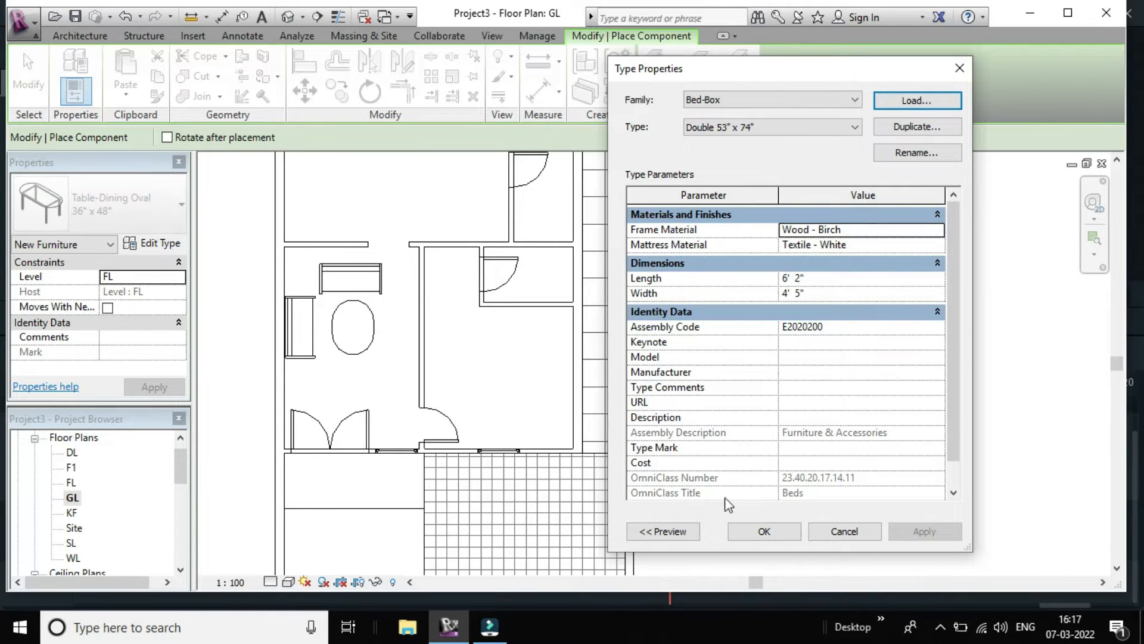
click(763, 530)
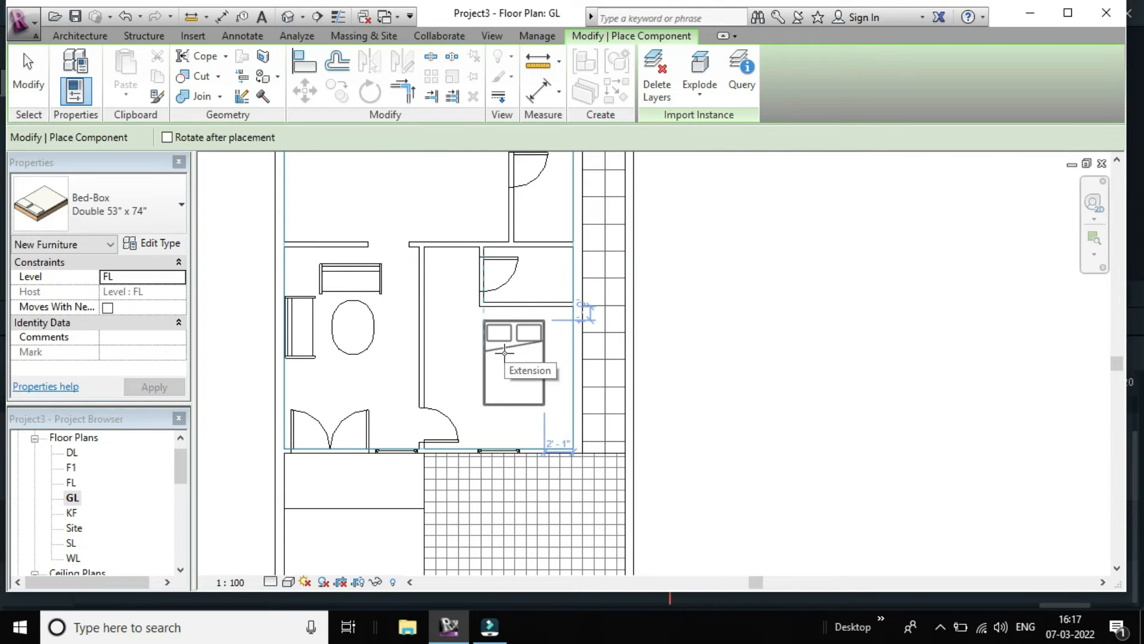
- Following the reference image, place the bed in the front bedroom, headboard against the right wall and lower edge about 3'-6" above the bottom wall
scroll(505, 353, down, 5)
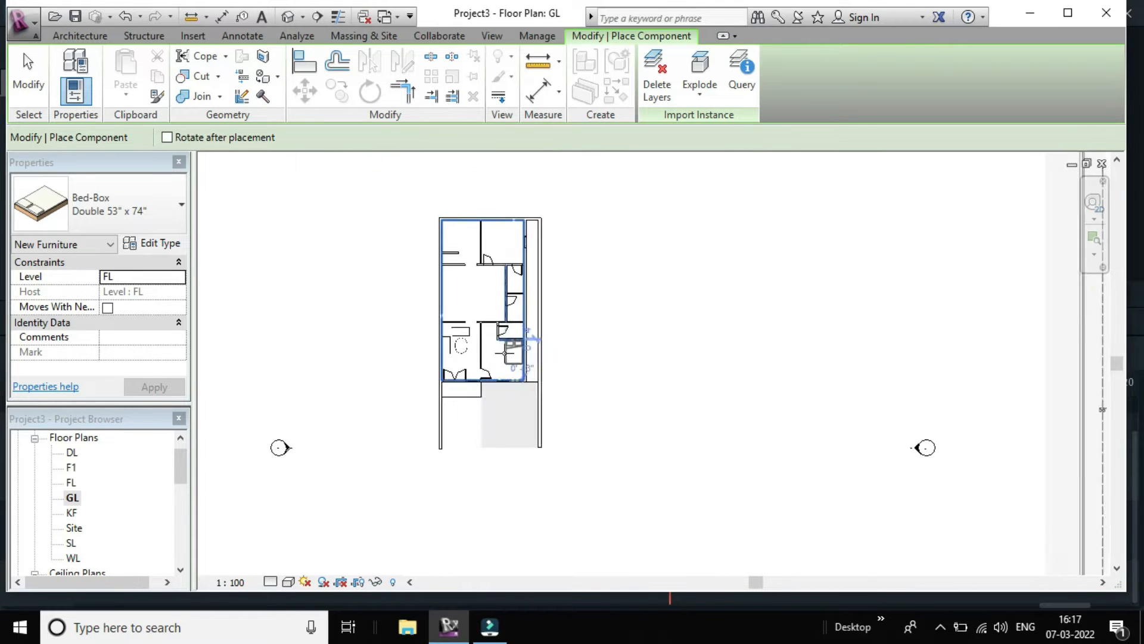
scroll(505, 353, down, 2)
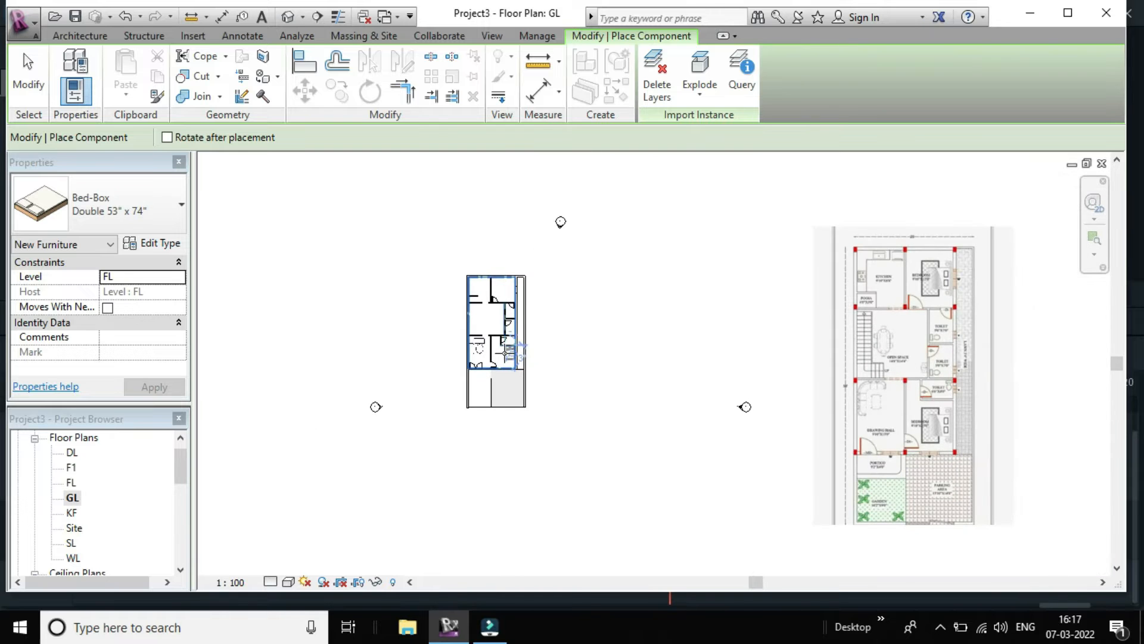
scroll(964, 428, up, 6)
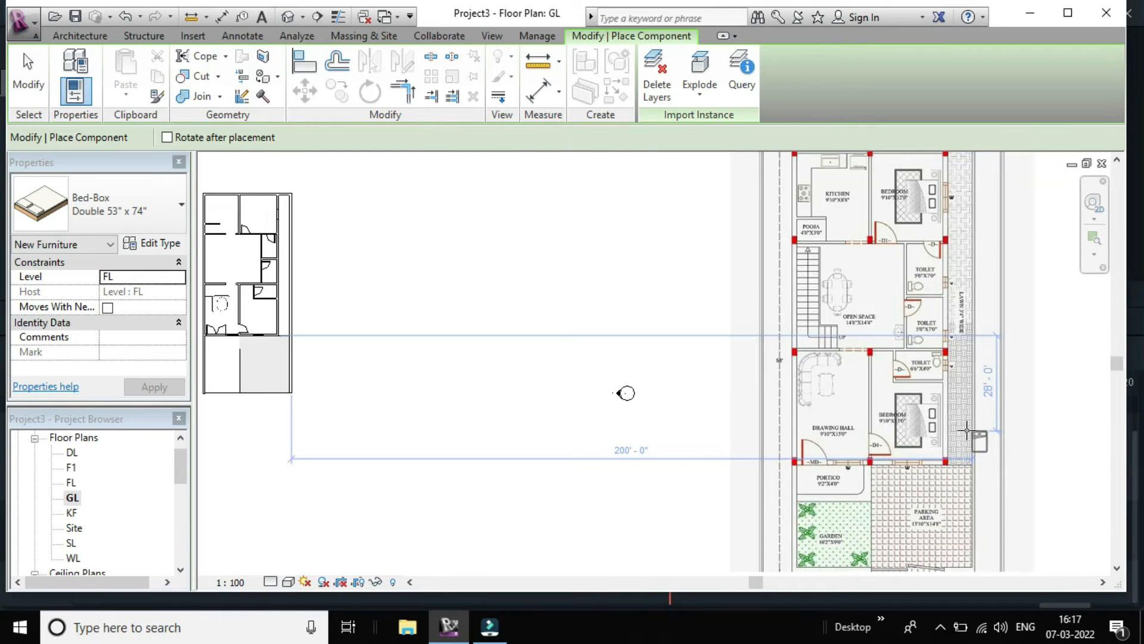
scroll(888, 424, down, 5)
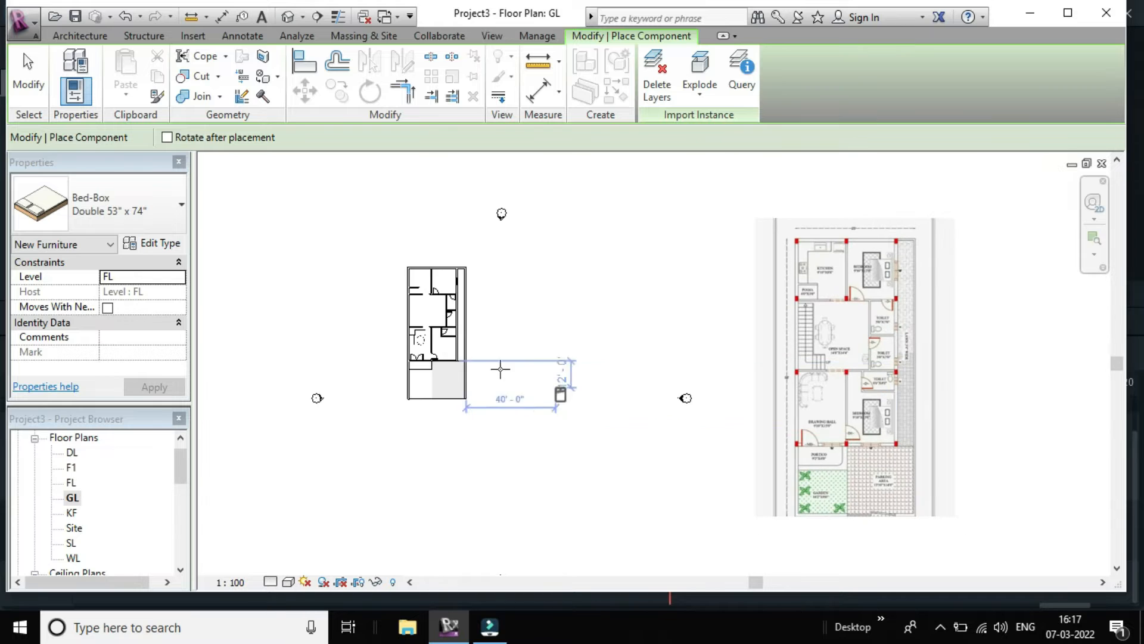
scroll(439, 356, up, 2)
scroll(439, 355, up, 3)
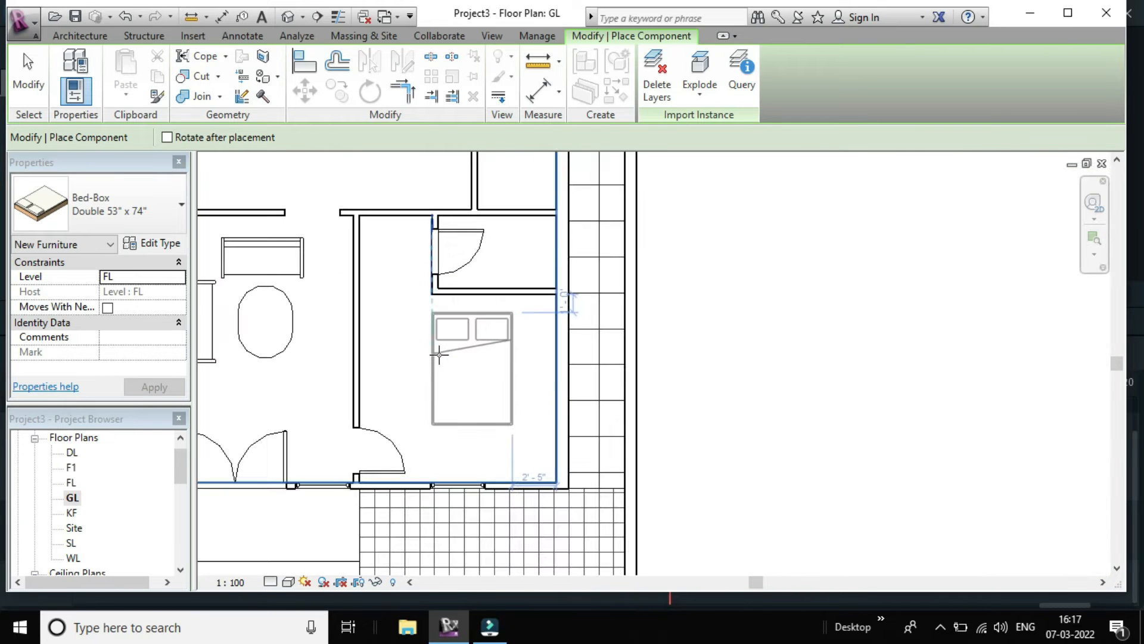
key(space)
key(space)
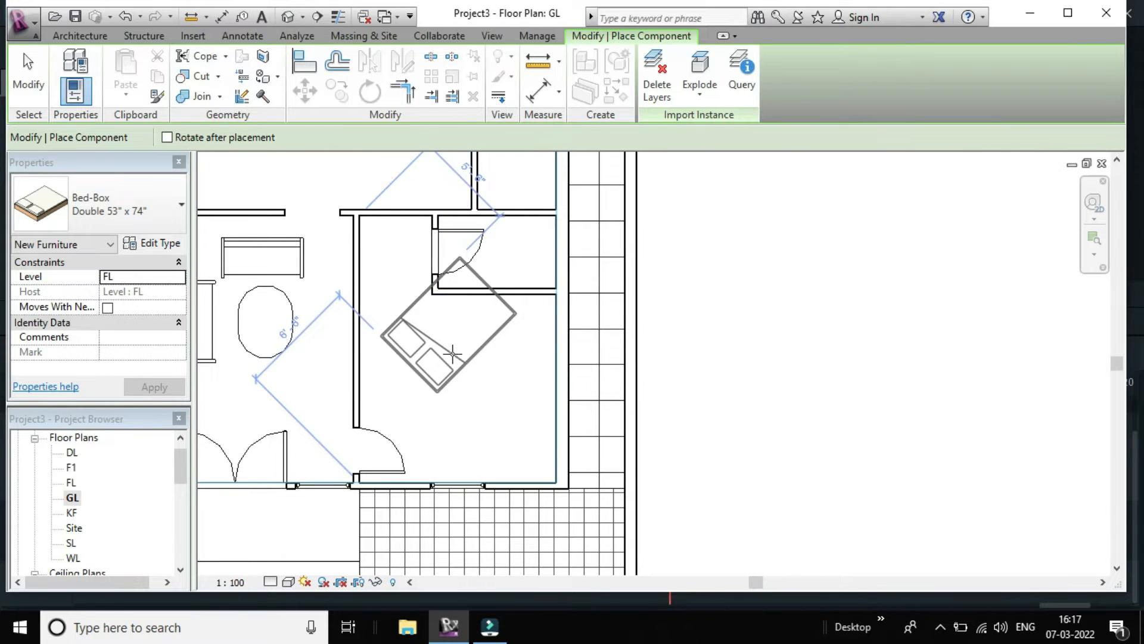
key(space)
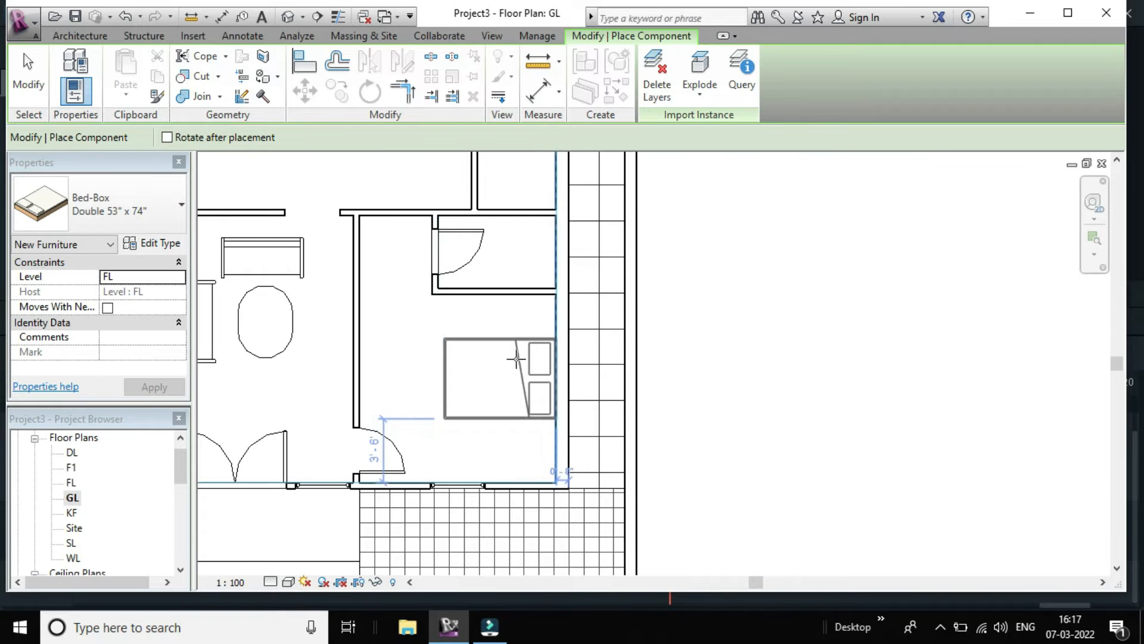
click(511, 378)
scroll(511, 378, down, 2)
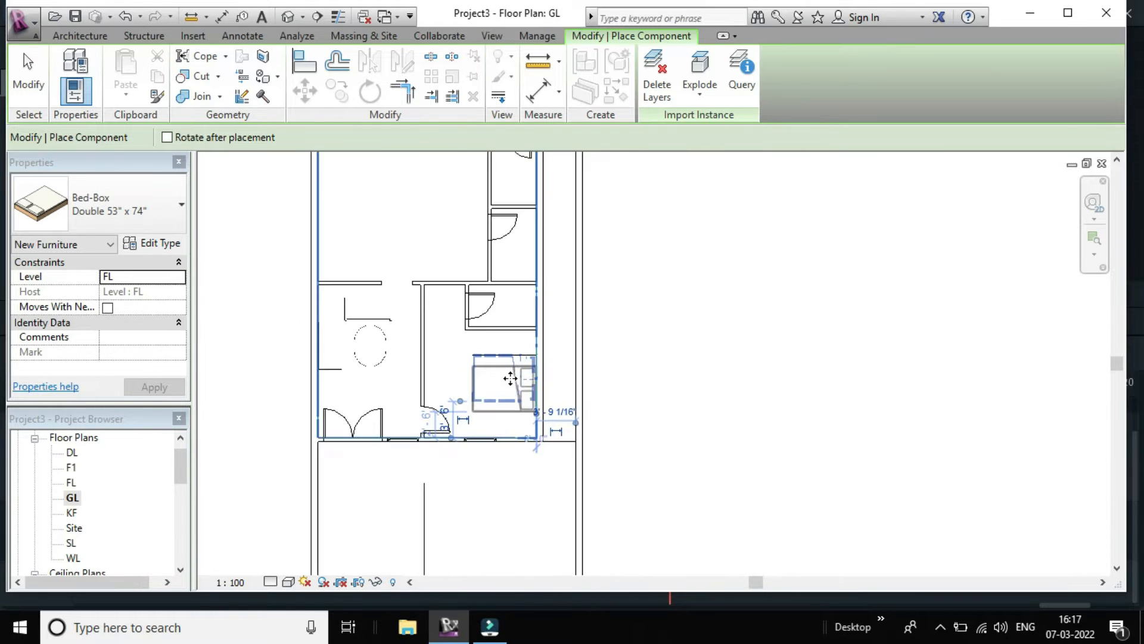
key(Escape)
key(Escape)
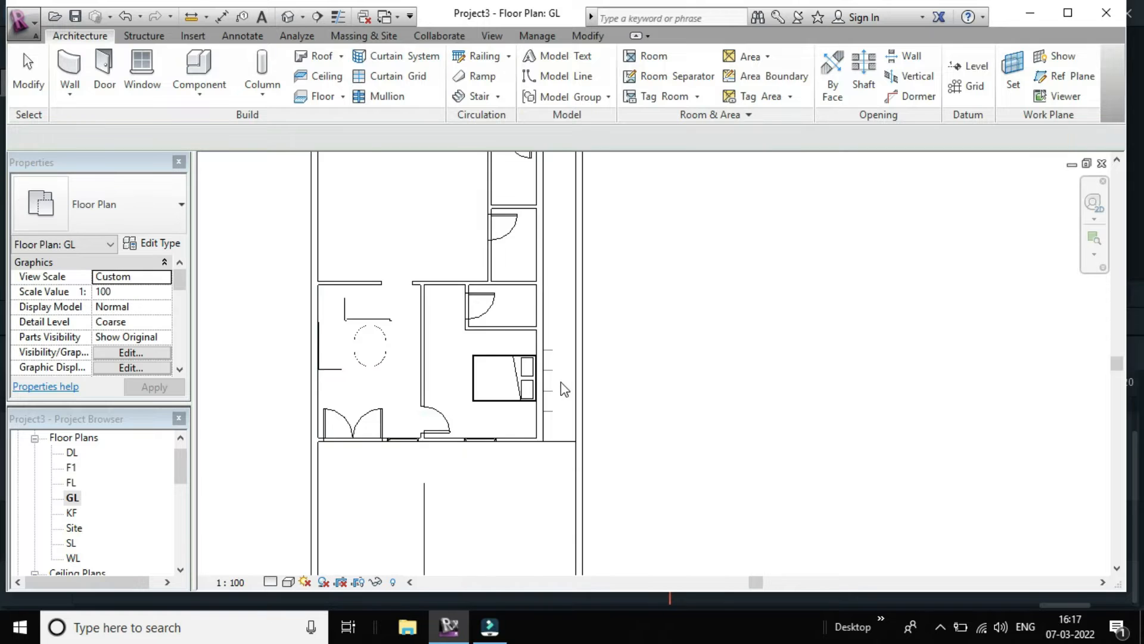
- Check the bed's placement in the front bedroom and review the adjoining toilets and open space
scroll(561, 383, down, 1)
scroll(561, 383, up, 2)
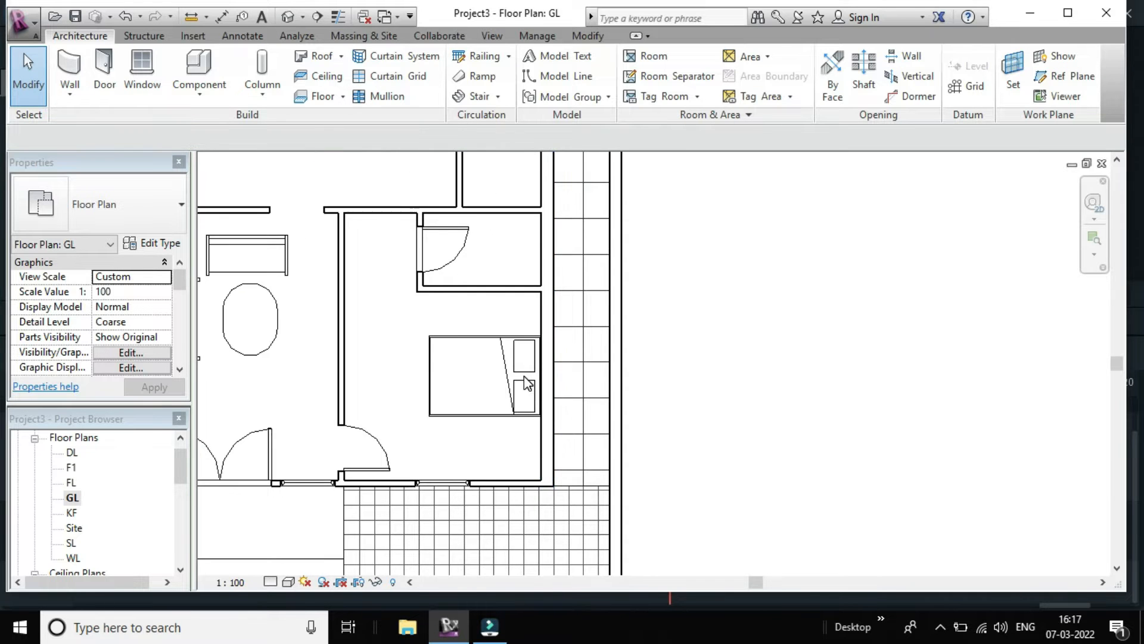
scroll(525, 382, up, 2)
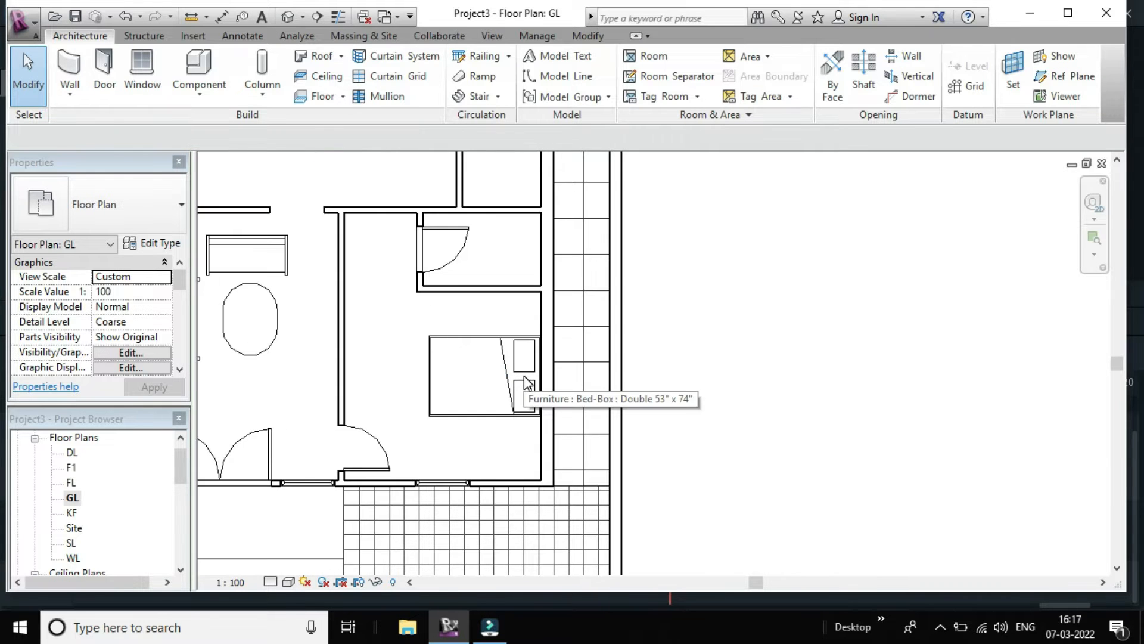
scroll(526, 383, down, 1)
scroll(514, 320, down, 2)
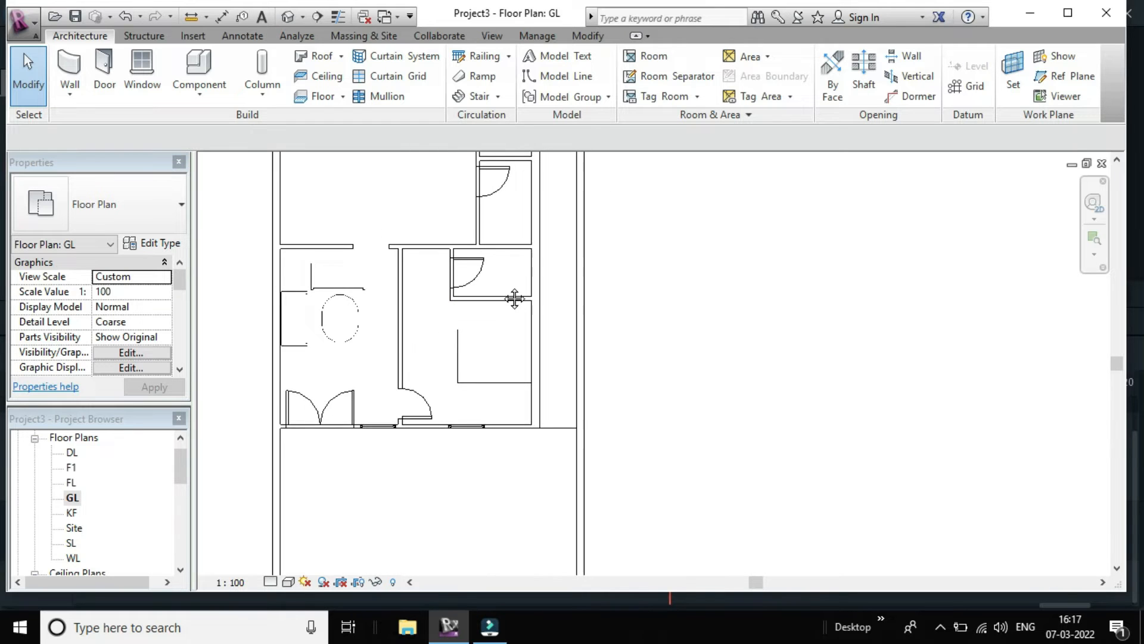
scroll(513, 299, down, 2)
scroll(494, 270, up, 2)
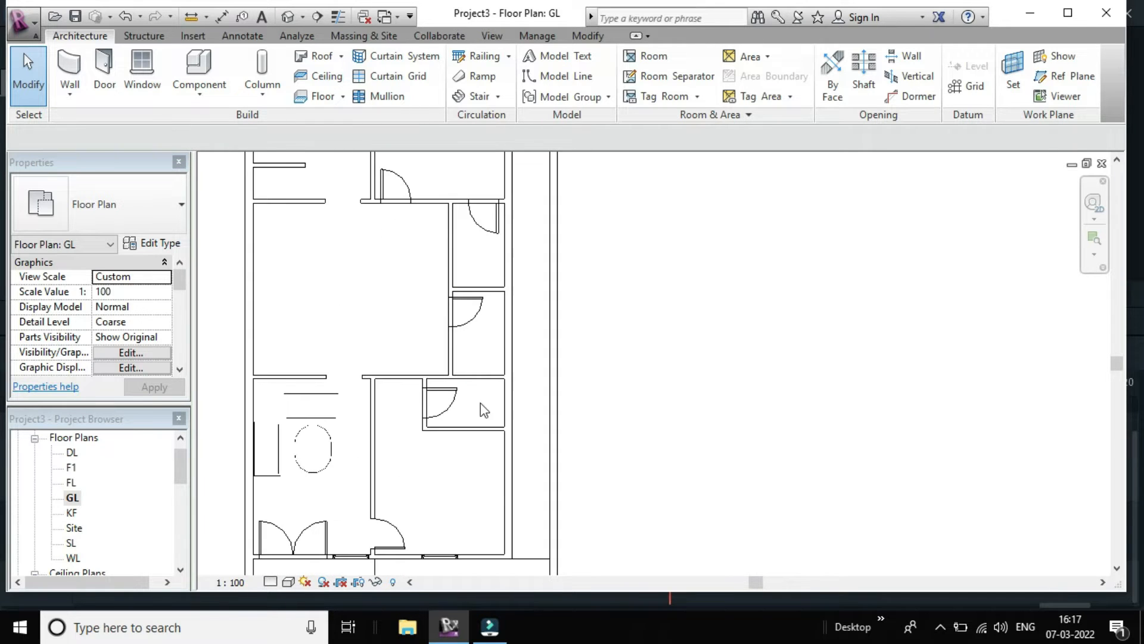
- Examine the reference image for the fixture positions in the three toilets and the washbasin in the open space
scroll(757, 456, down, 3)
middle_drag(799, 430, 516, 323)
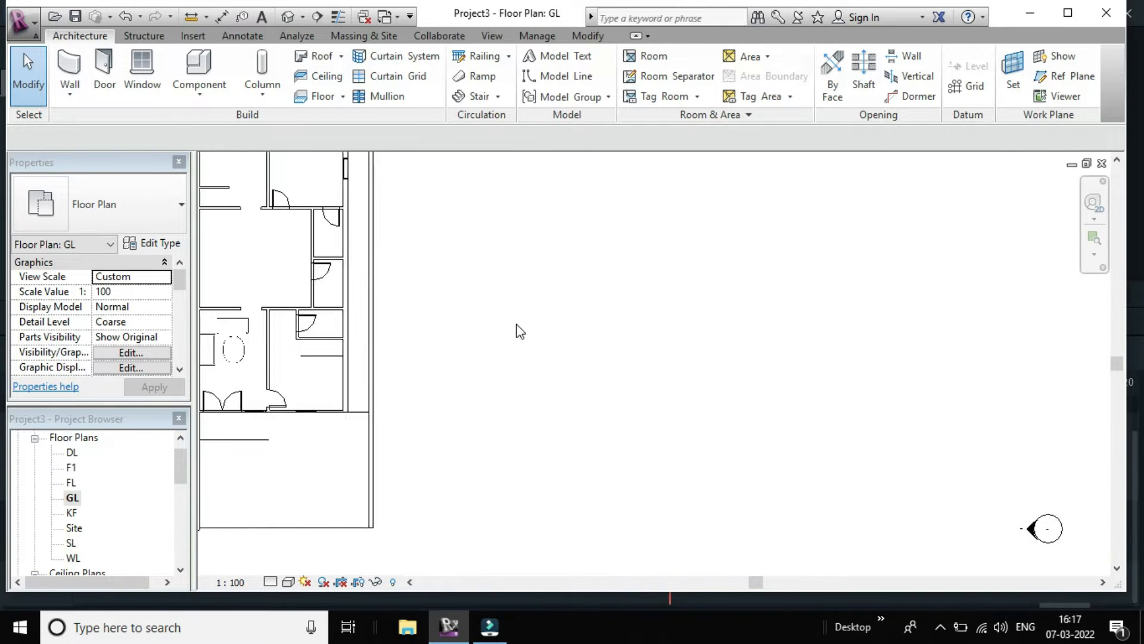
scroll(516, 323, down, 2)
scroll(756, 395, down, 3)
middle_drag(868, 429, 741, 436)
scroll(779, 384, up, 6)
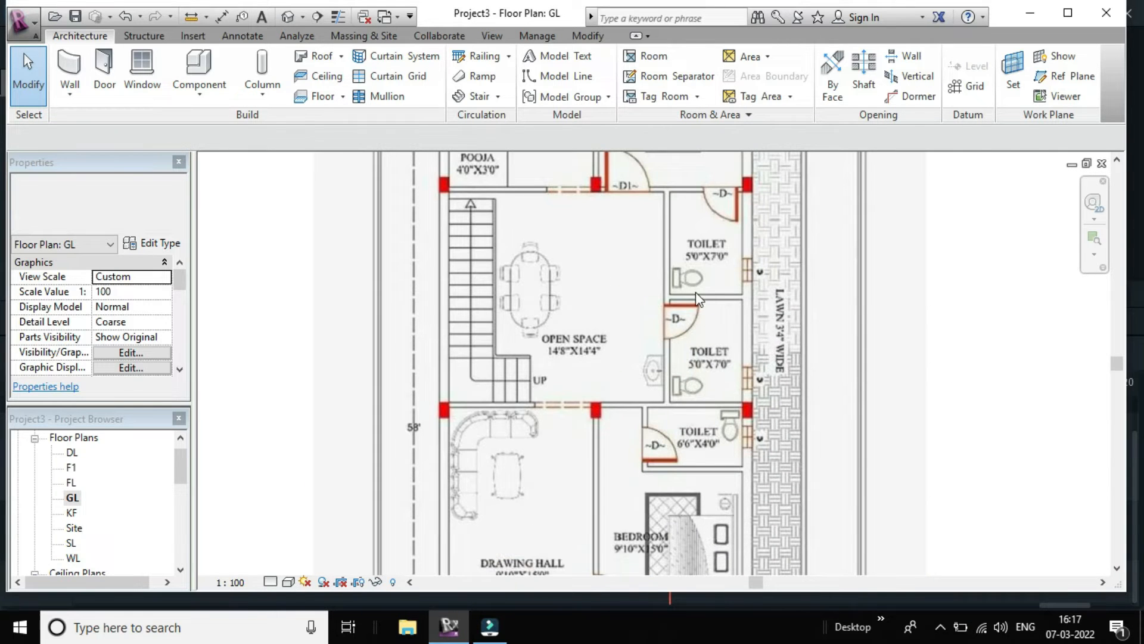
scroll(688, 393, down, 2)
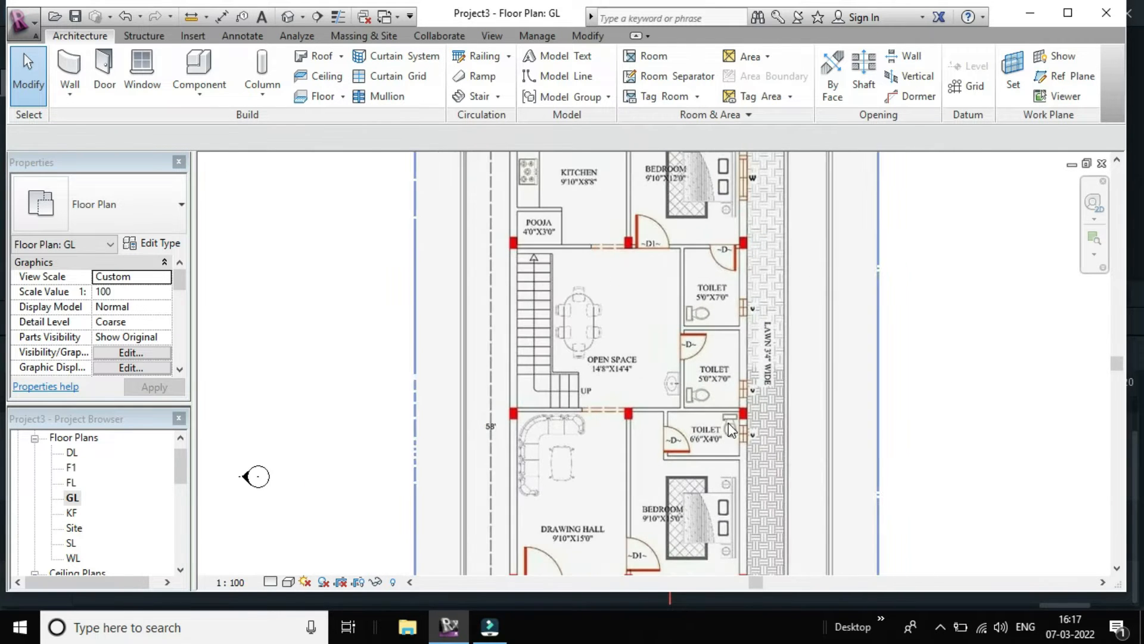
scroll(687, 382, up, 1)
scroll(688, 394, down, 3)
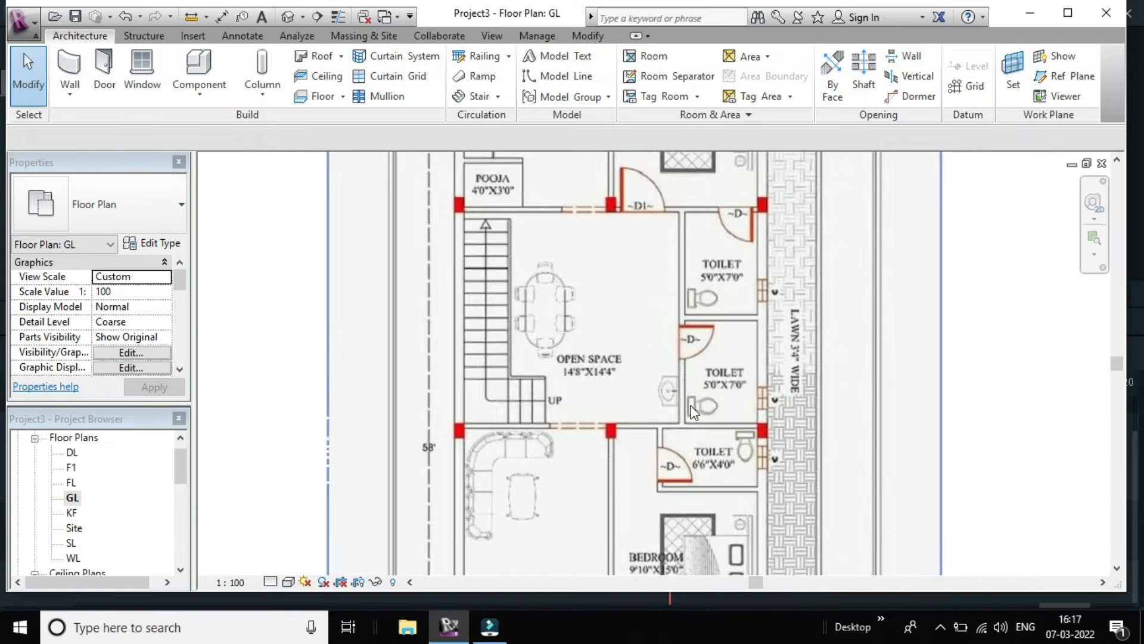
scroll(691, 408, down, 1)
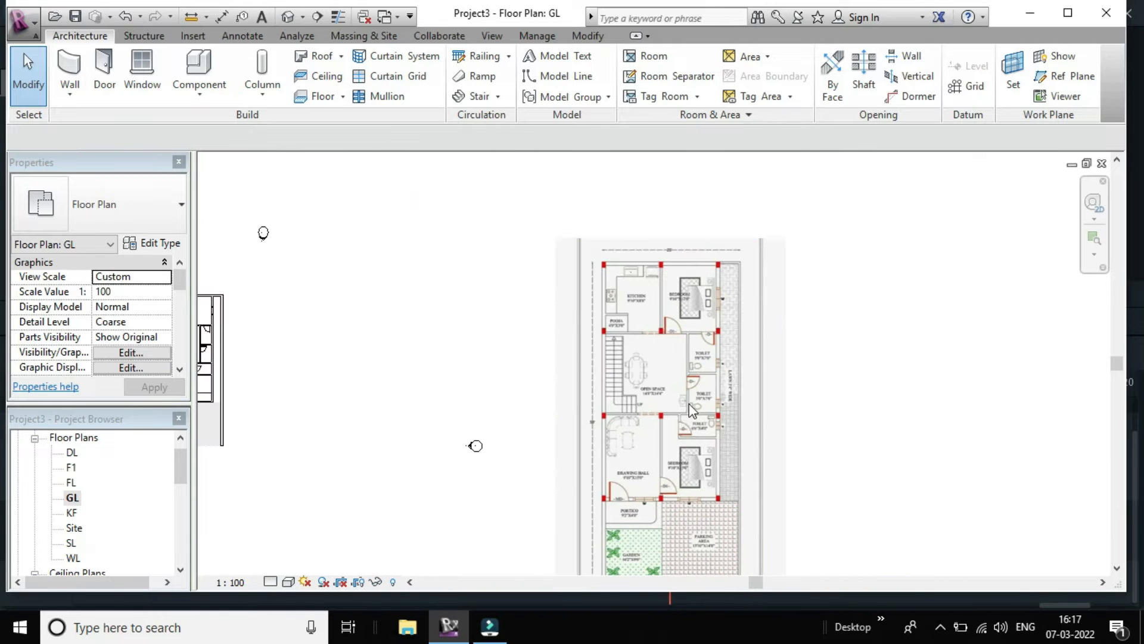
scroll(690, 403, up, 3)
scroll(683, 393, up, 1)
scroll(685, 396, up, 1)
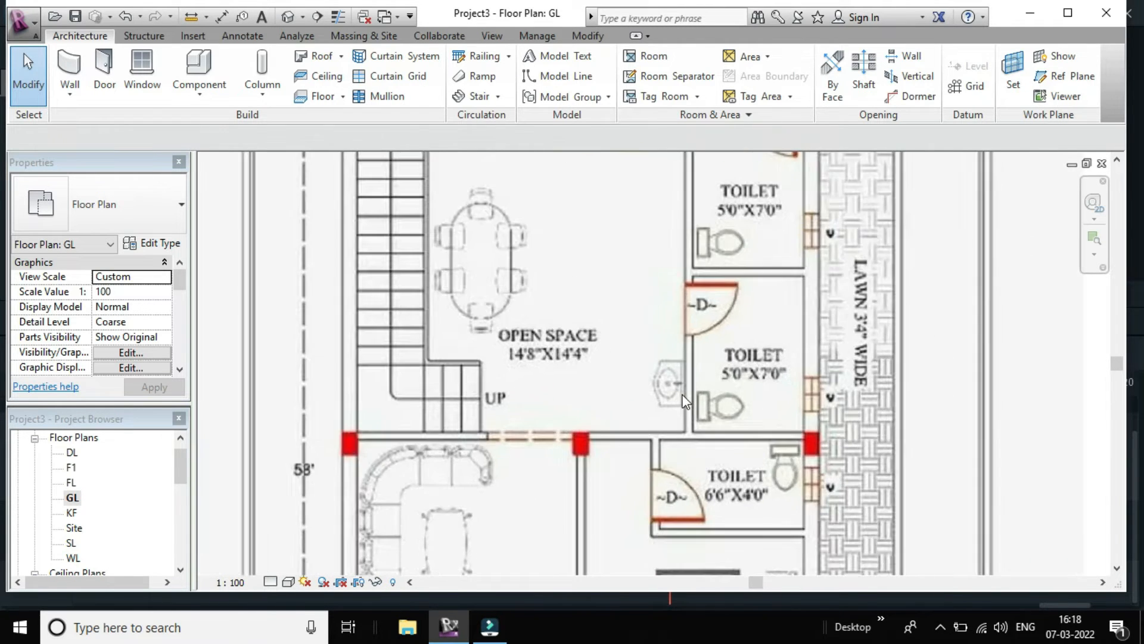
scroll(691, 411, down, 4)
scroll(697, 428, up, 1)
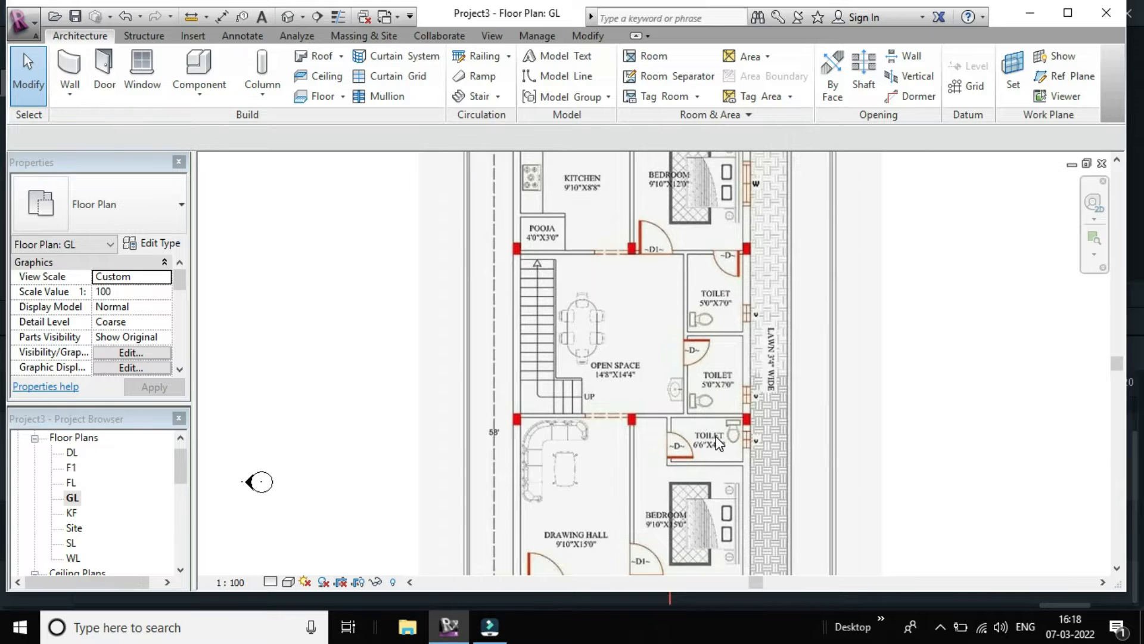
scroll(712, 432, down, 1)
scroll(717, 420, down, 1)
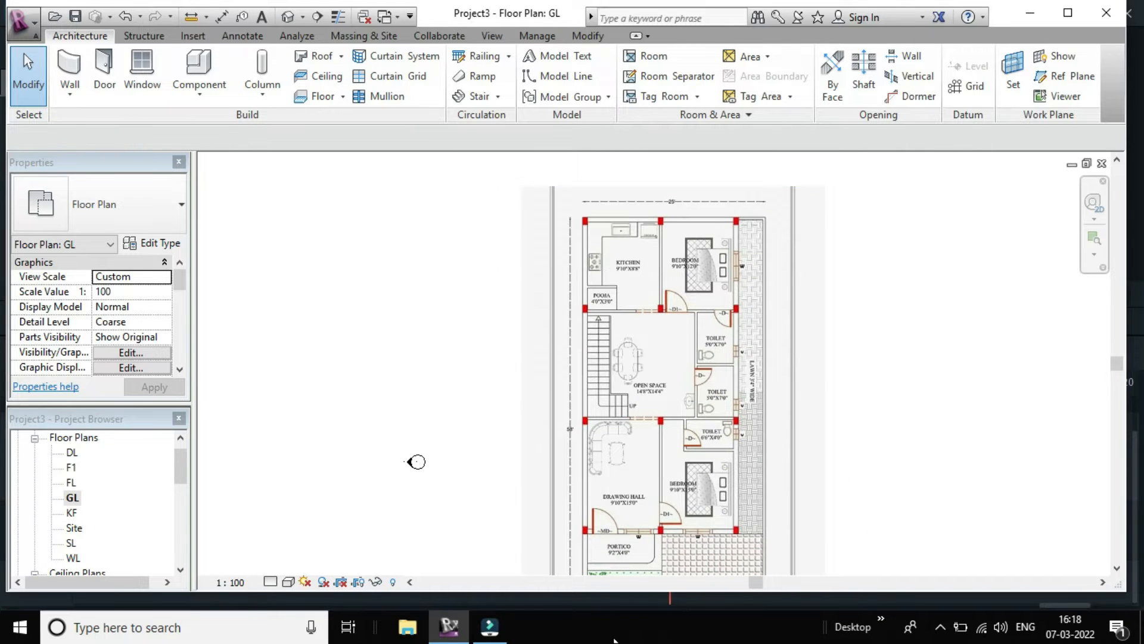
click(940, 627)
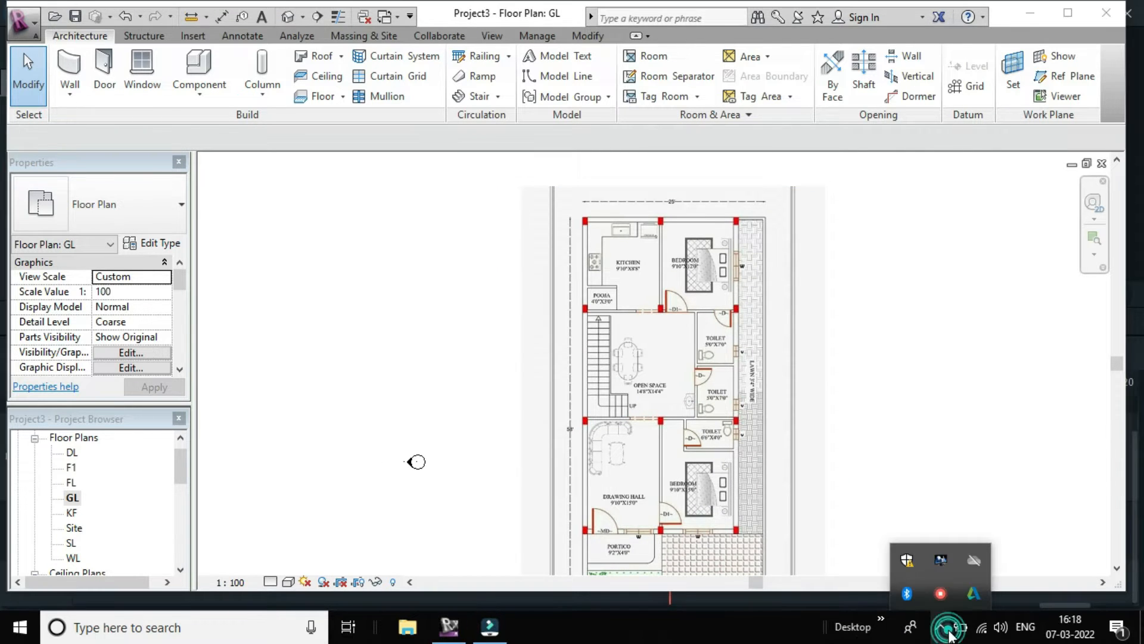
right_click(929, 599)
click(971, 565)
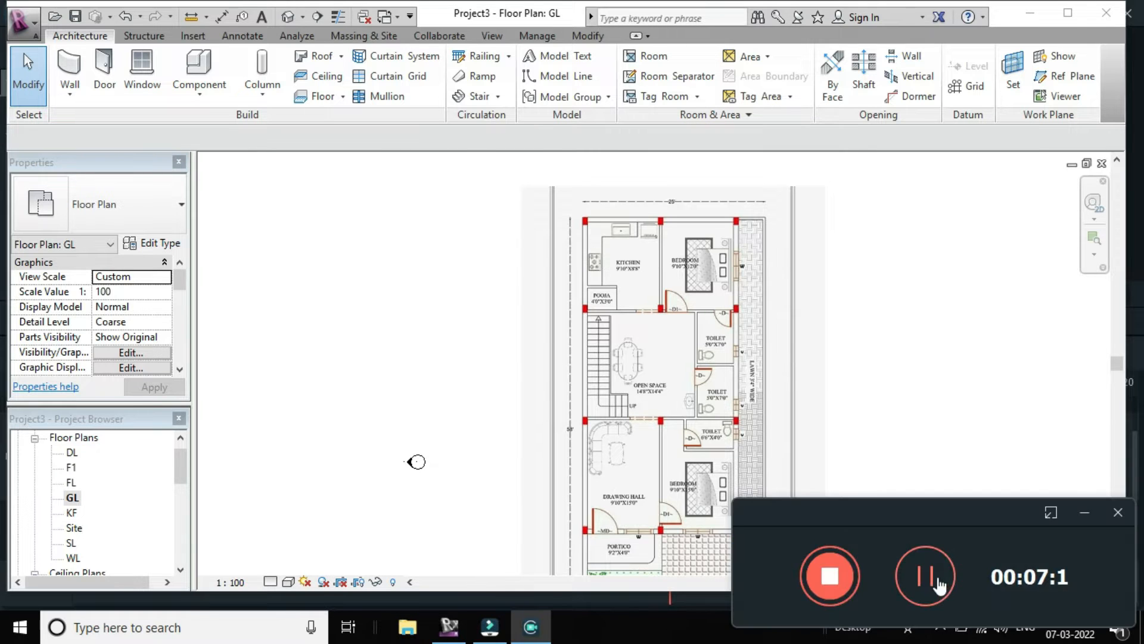
click(940, 583)
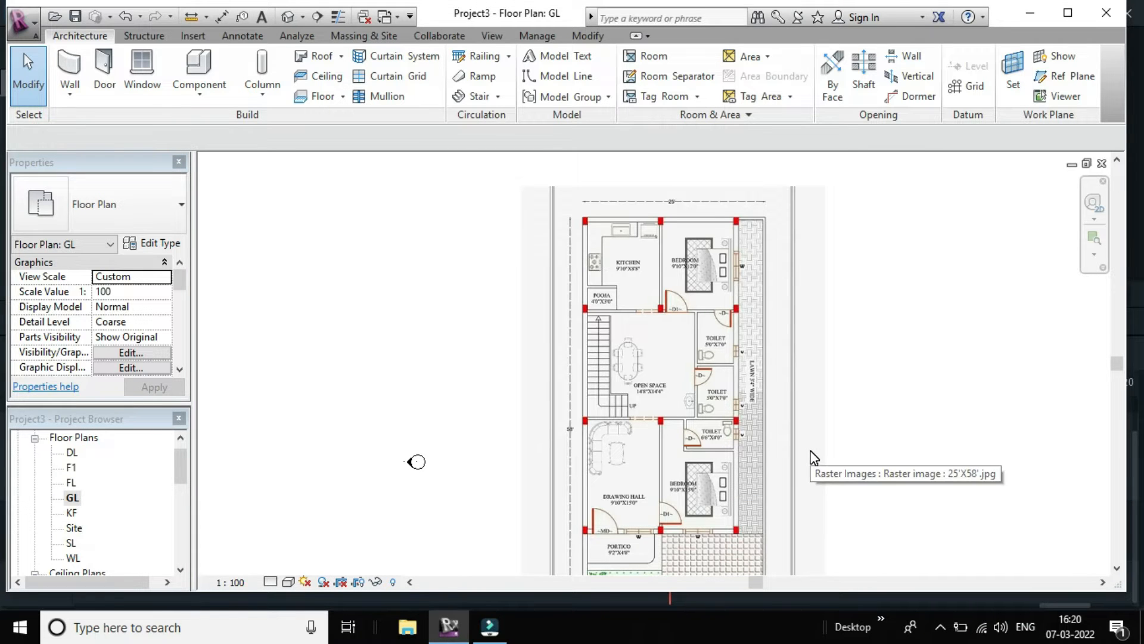
- Review the toilets and neighbouring rooms once more in the 25'X58' reference plan
scroll(677, 420, up, 2)
scroll(746, 422, down, 2)
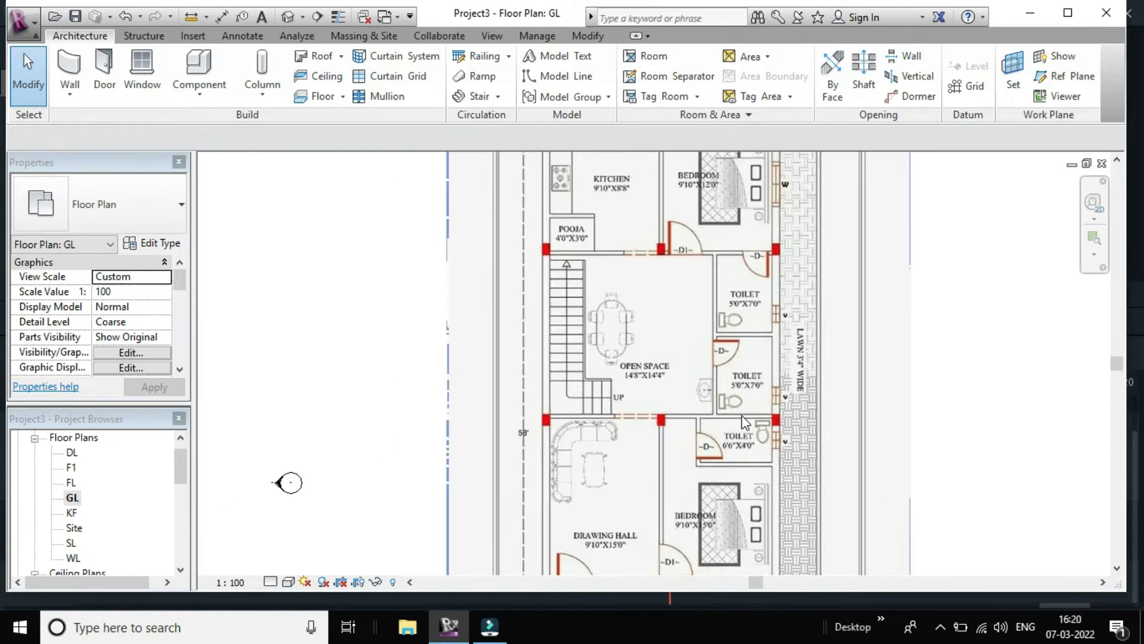
scroll(759, 402, up, 2)
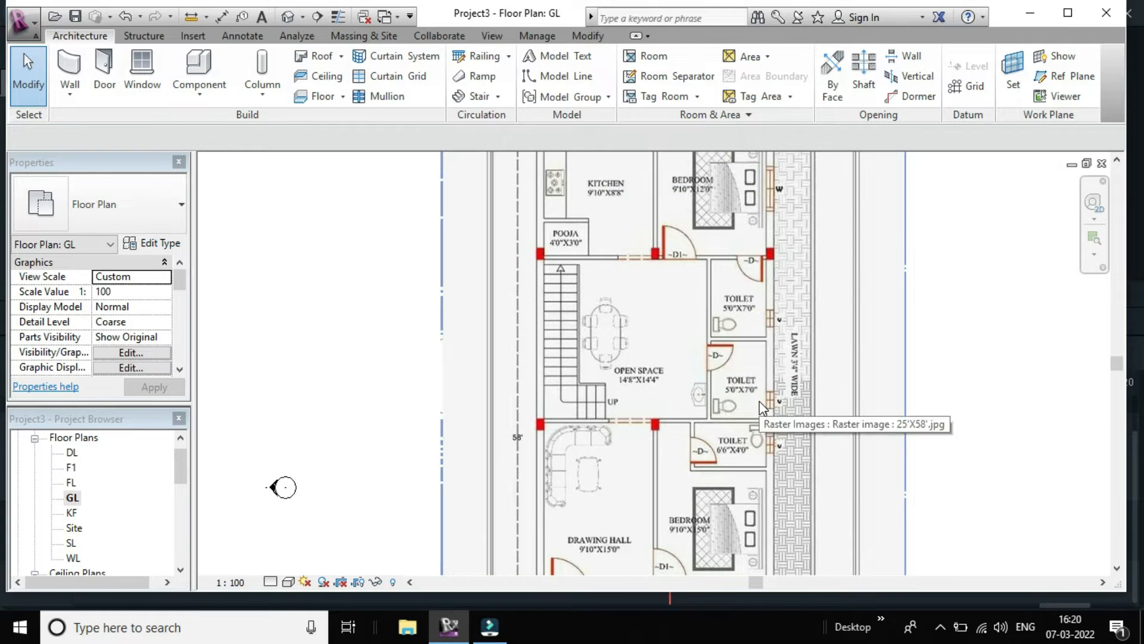
scroll(756, 401, down, 3)
scroll(755, 401, up, 1)
scroll(690, 394, down, 1)
scroll(743, 429, up, 1)
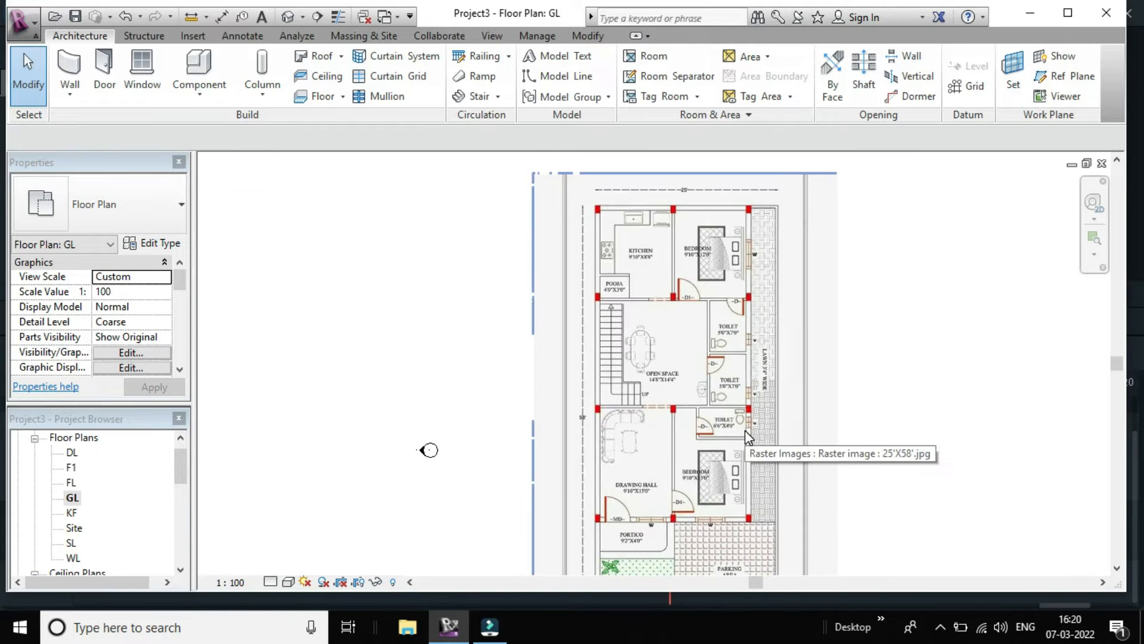
middle_drag(509, 401, 544, 413)
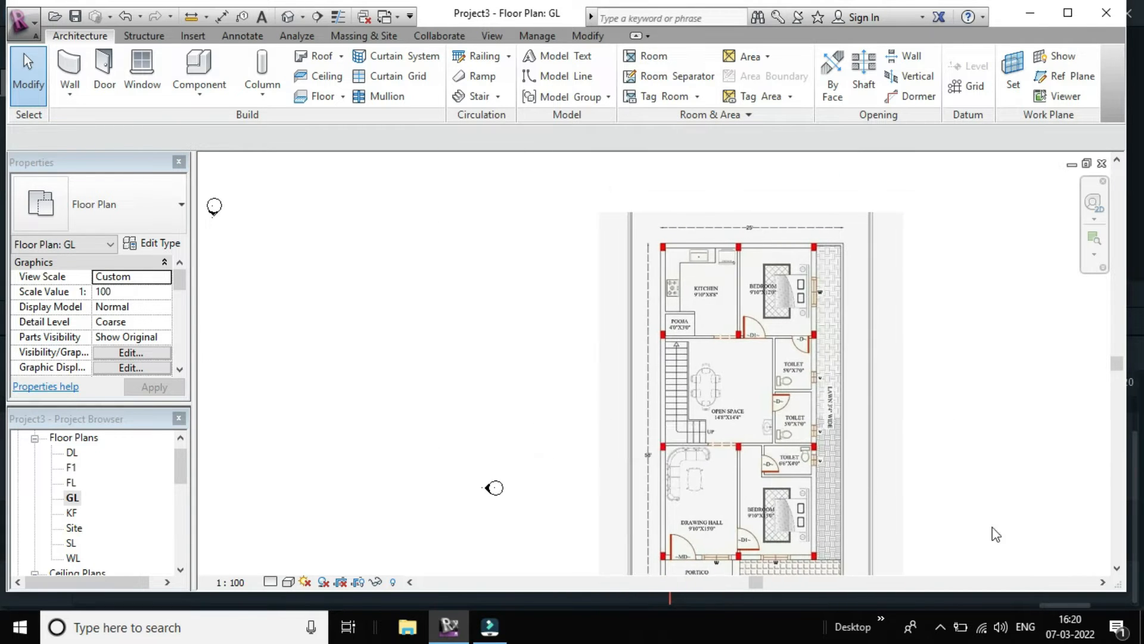
- Examine the water closet positions in the three toilets of the 25'X58' reference image
scroll(888, 478, up, 3)
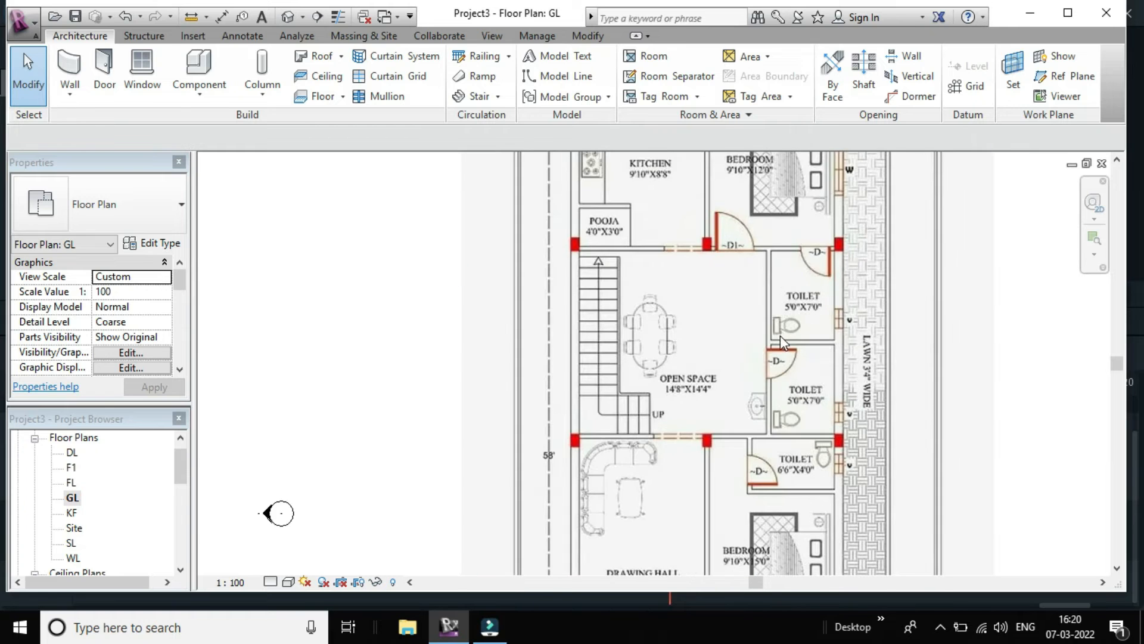
scroll(781, 335, up, 1)
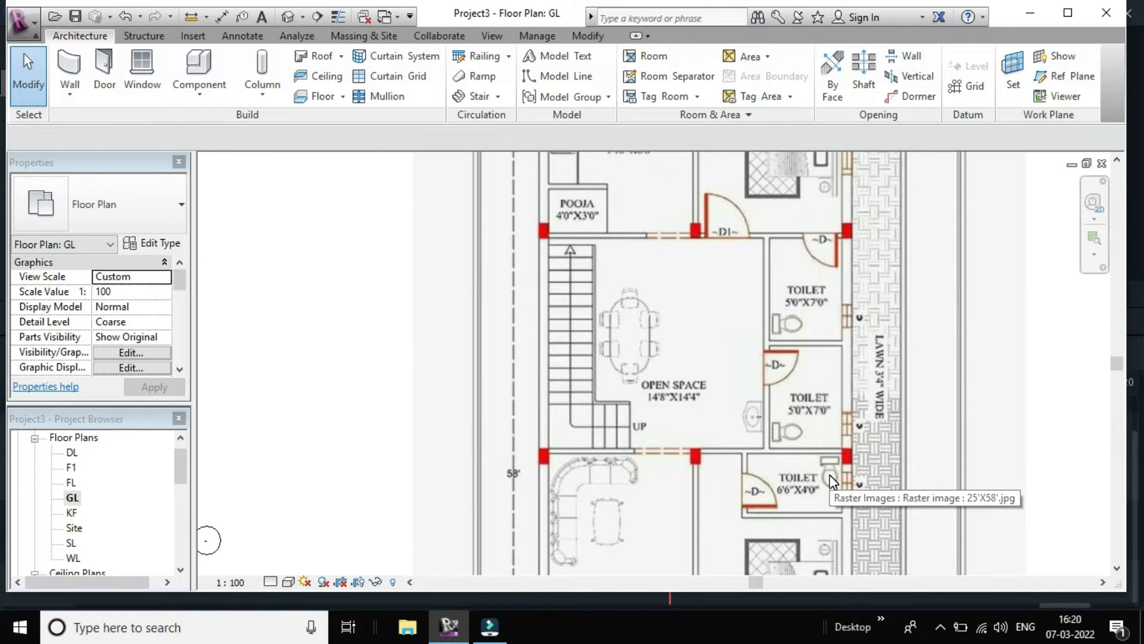
scroll(829, 477, down, 3)
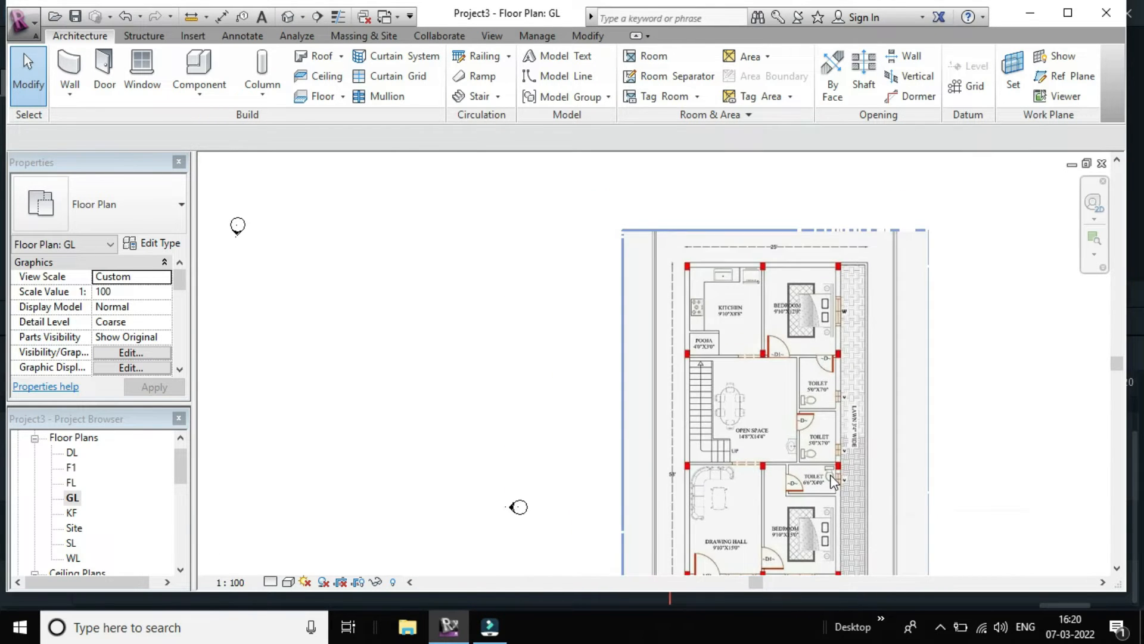
scroll(772, 453, down, 3)
- Start placing a component for the toilets and duplicate the Bed-Box type under the name TOILET
scroll(463, 434, up, 2)
scroll(463, 434, up, 5)
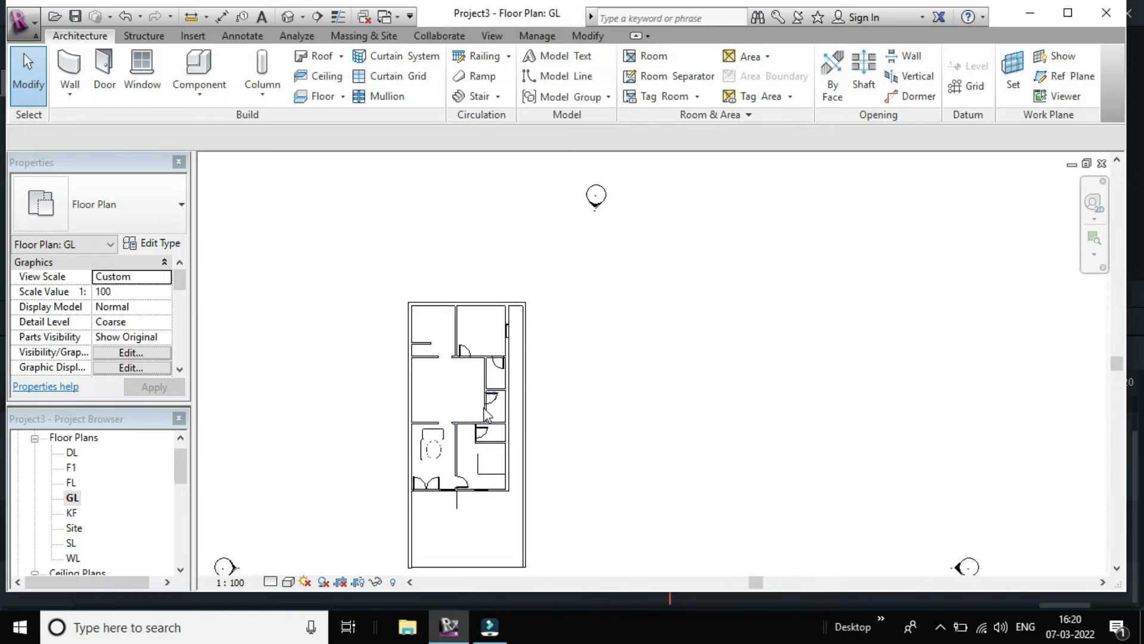
middle_drag(607, 395, 634, 403)
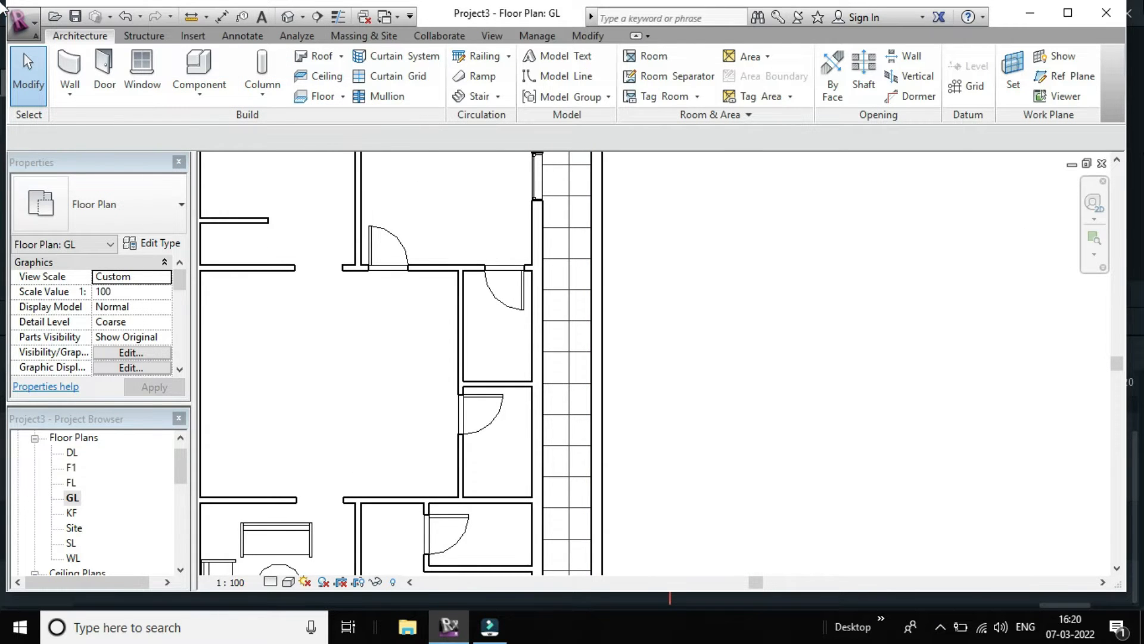
click(199, 66)
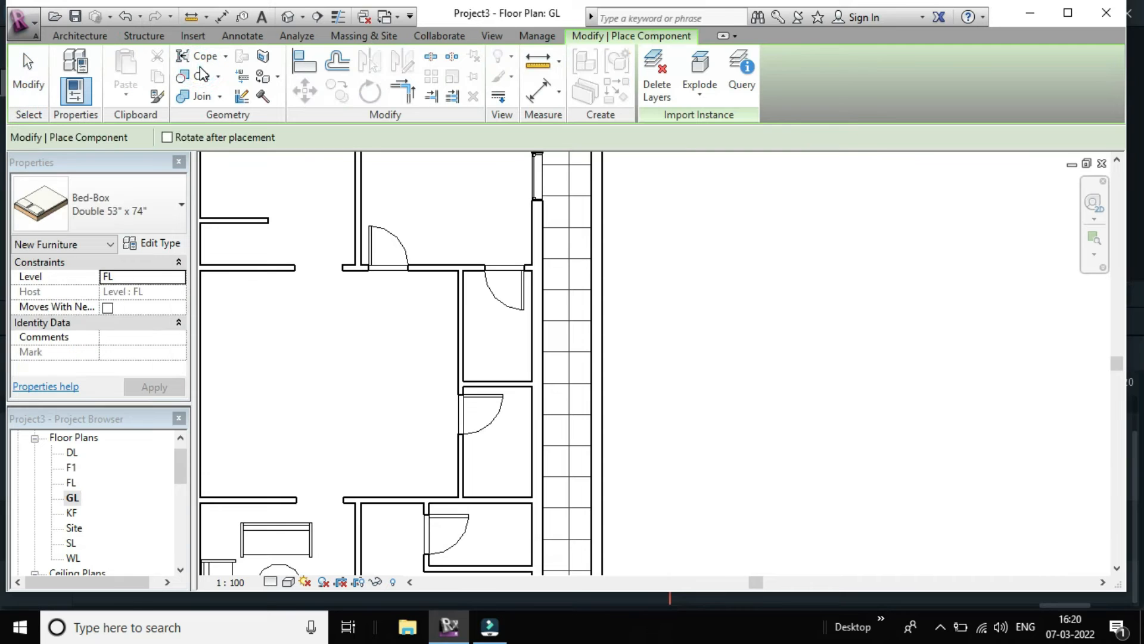
click(158, 249)
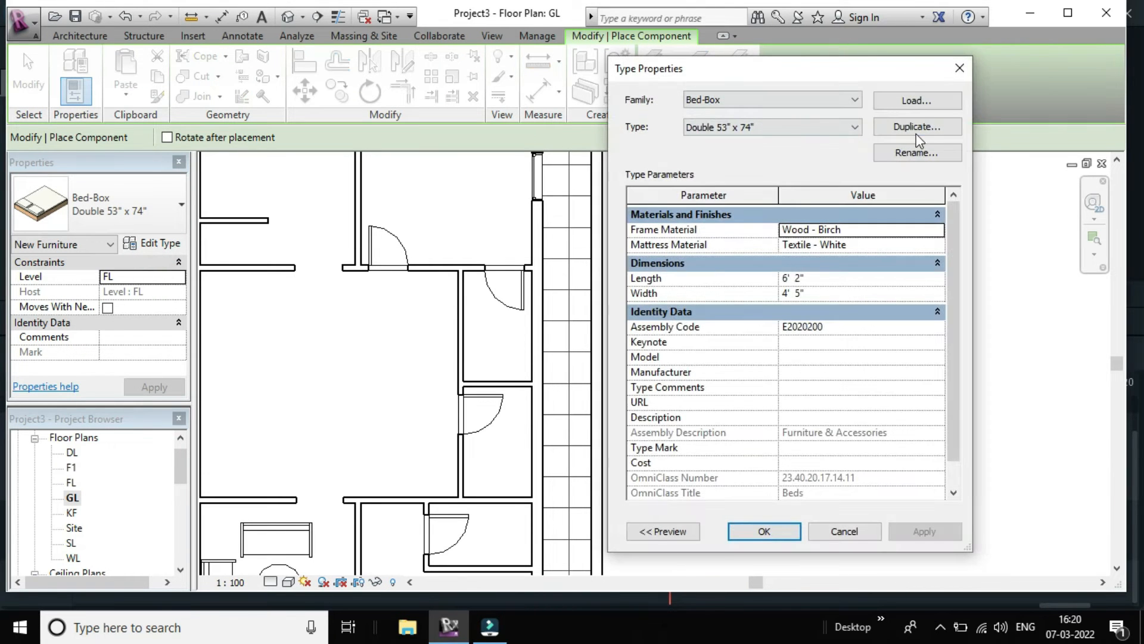
click(924, 128)
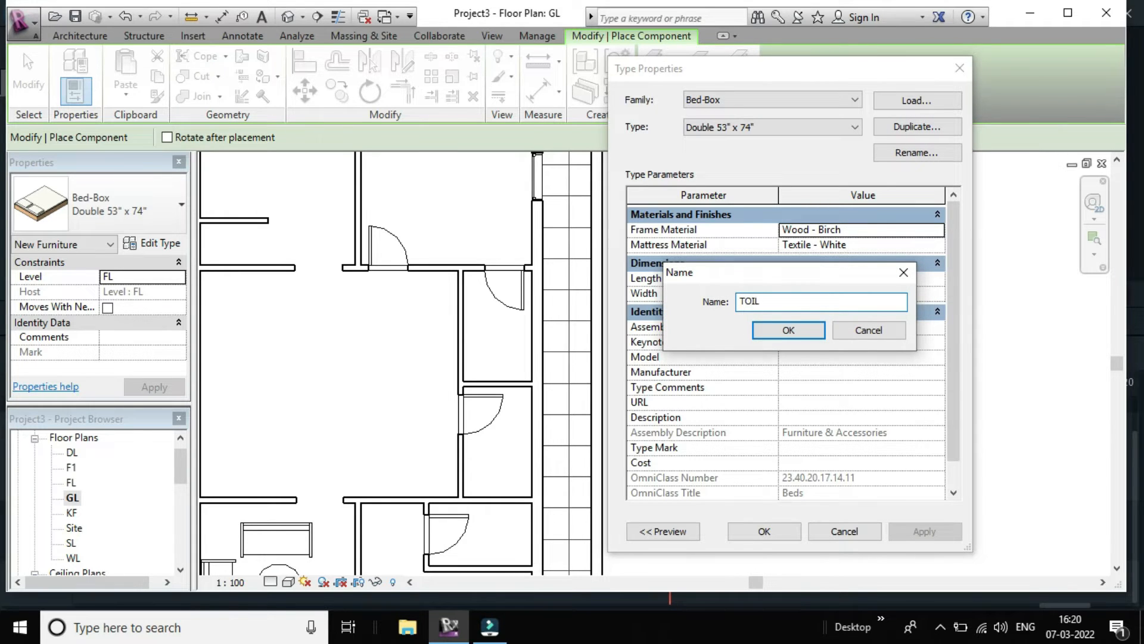
text(TOILET)
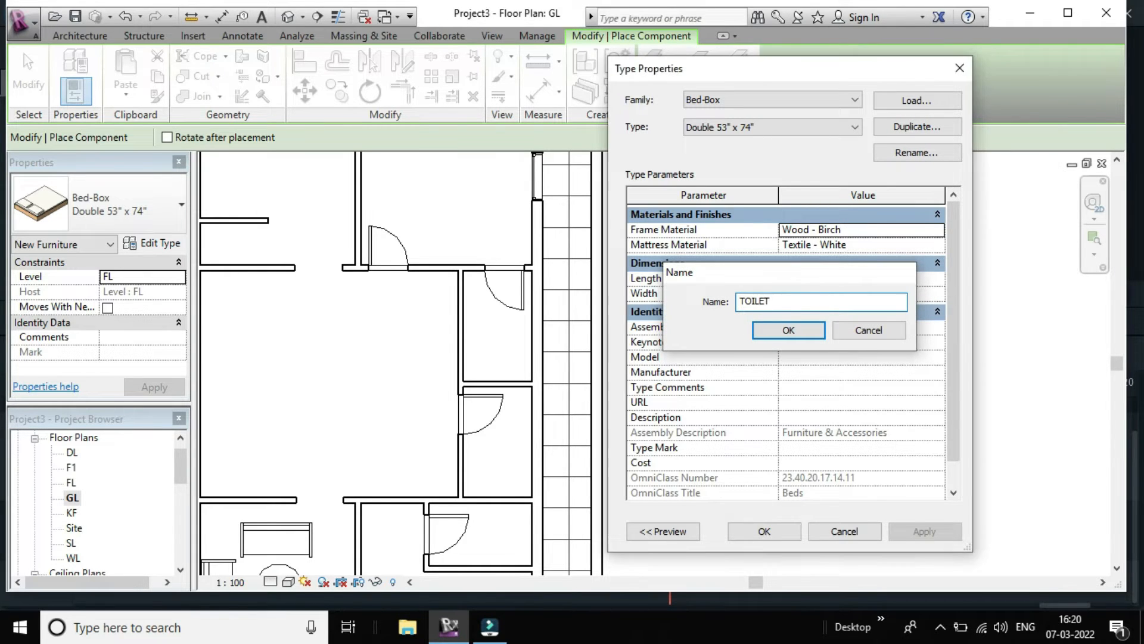
key(Return)
- Browse the US Imperial family library for toilet fixtures, checking the Furniture System folder and previewing the Cube Panel family
click(928, 102)
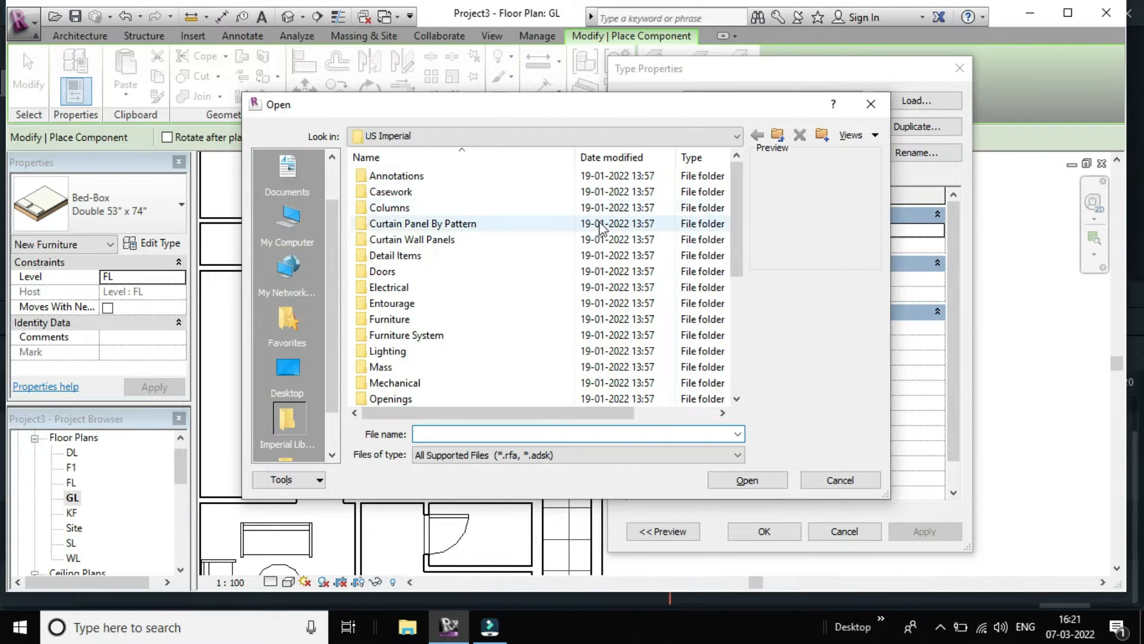
scroll(509, 316, down, 5)
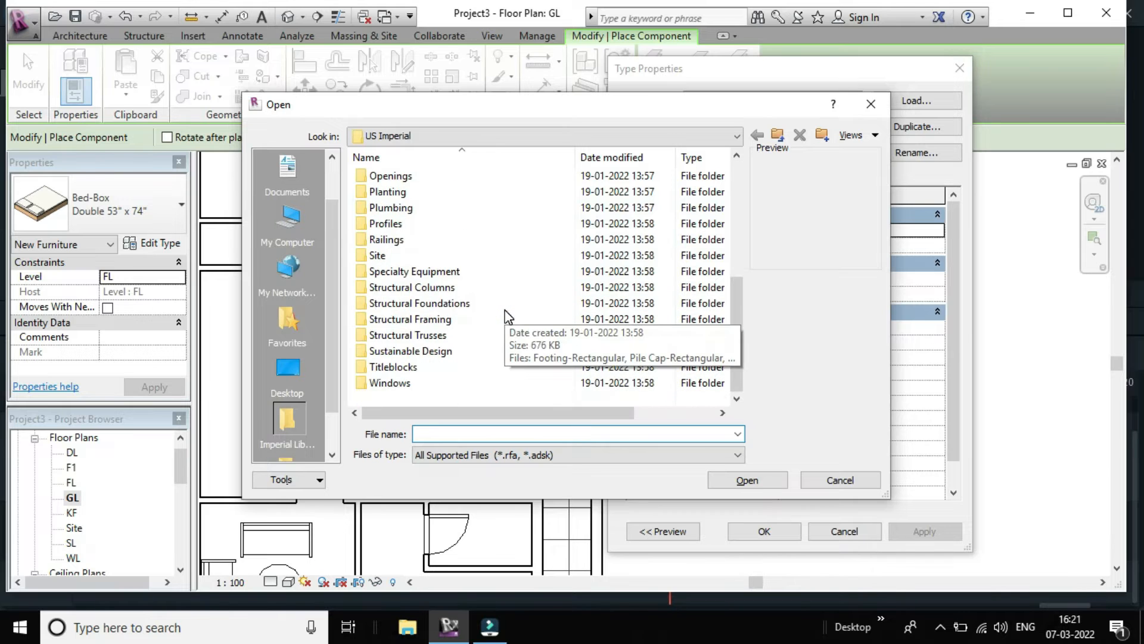
scroll(405, 272, up, 1)
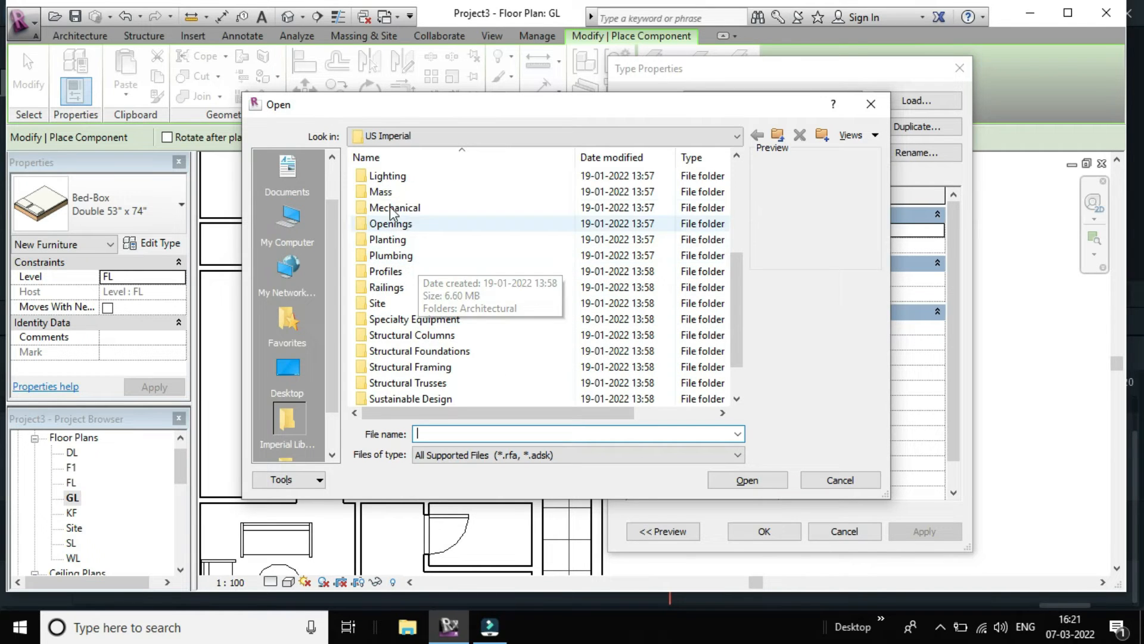
scroll(508, 264, down, 1)
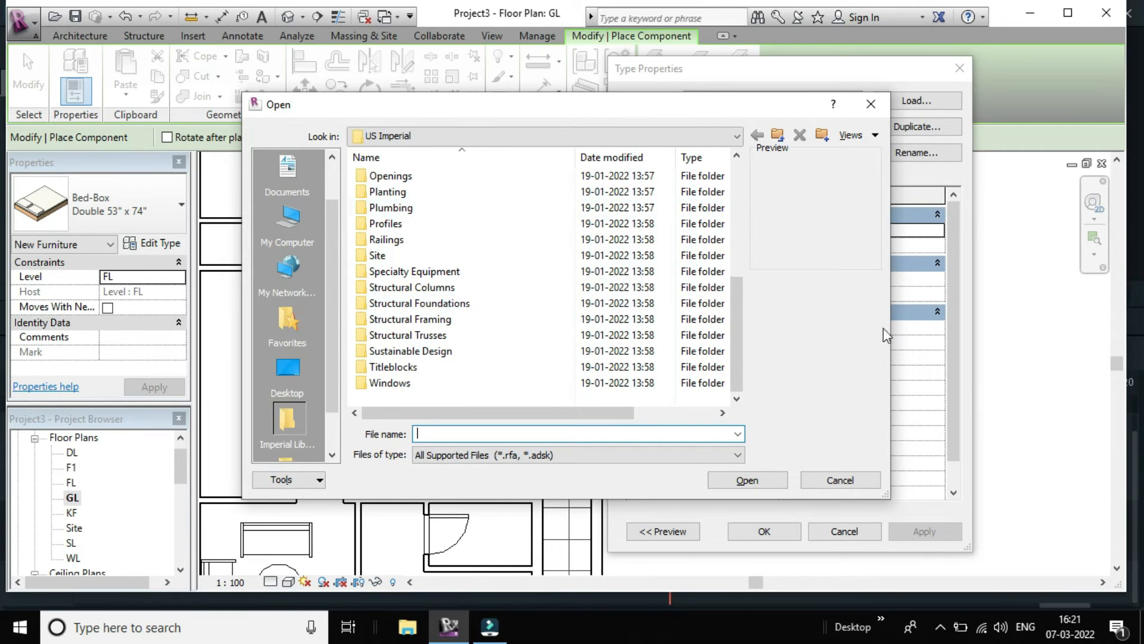
scroll(469, 322, up, 1)
scroll(469, 322, up, 3)
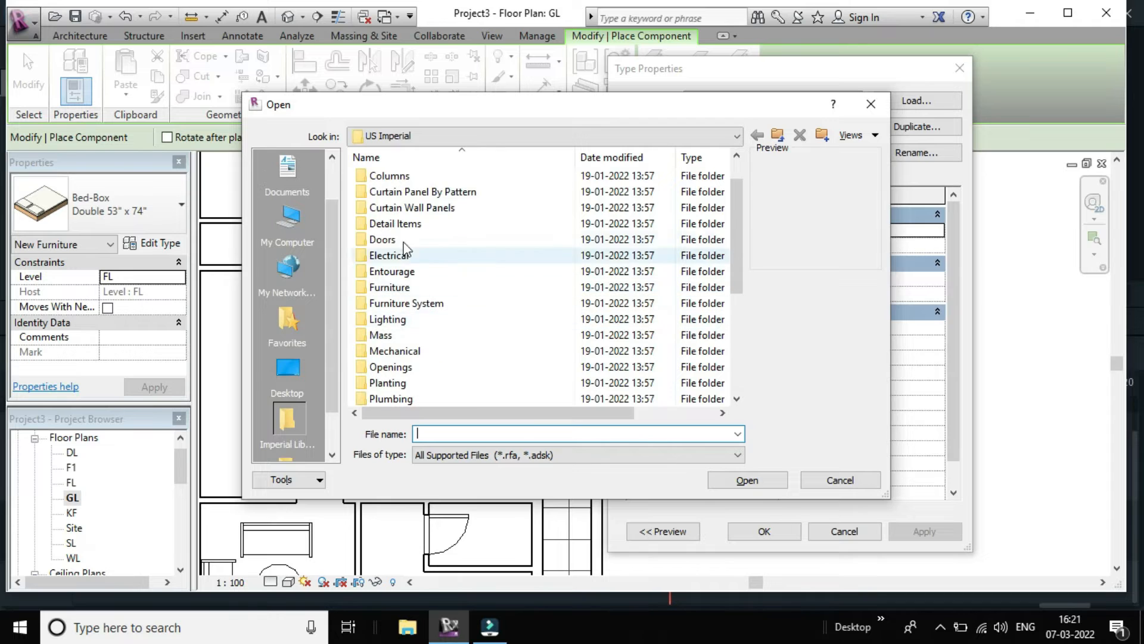
scroll(417, 250, up, 1)
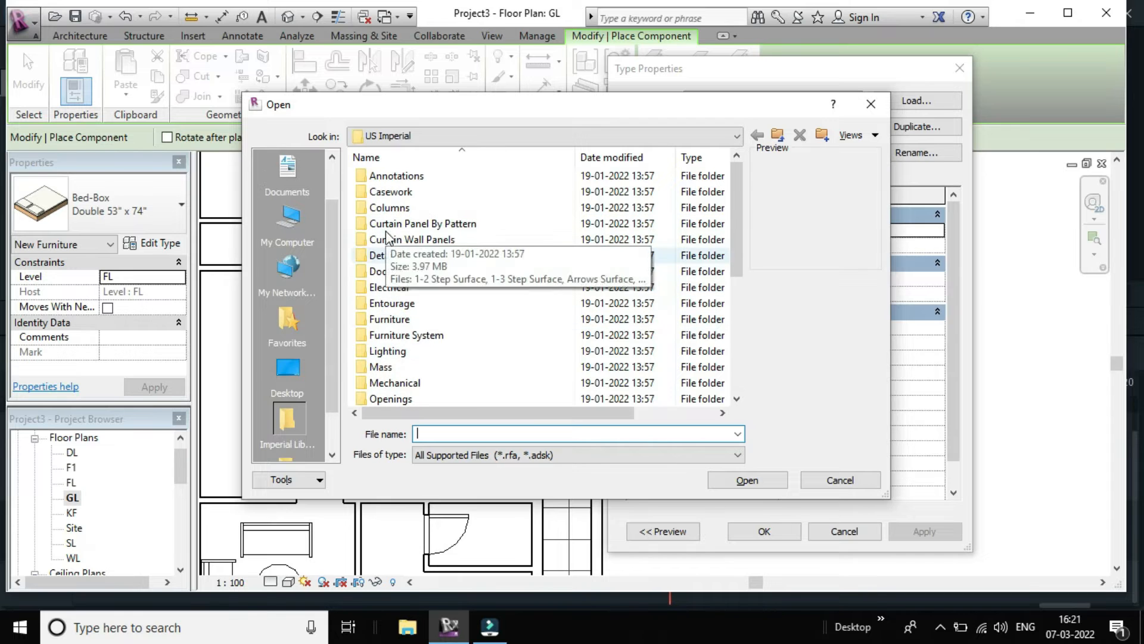
click(411, 337)
double_click(413, 337)
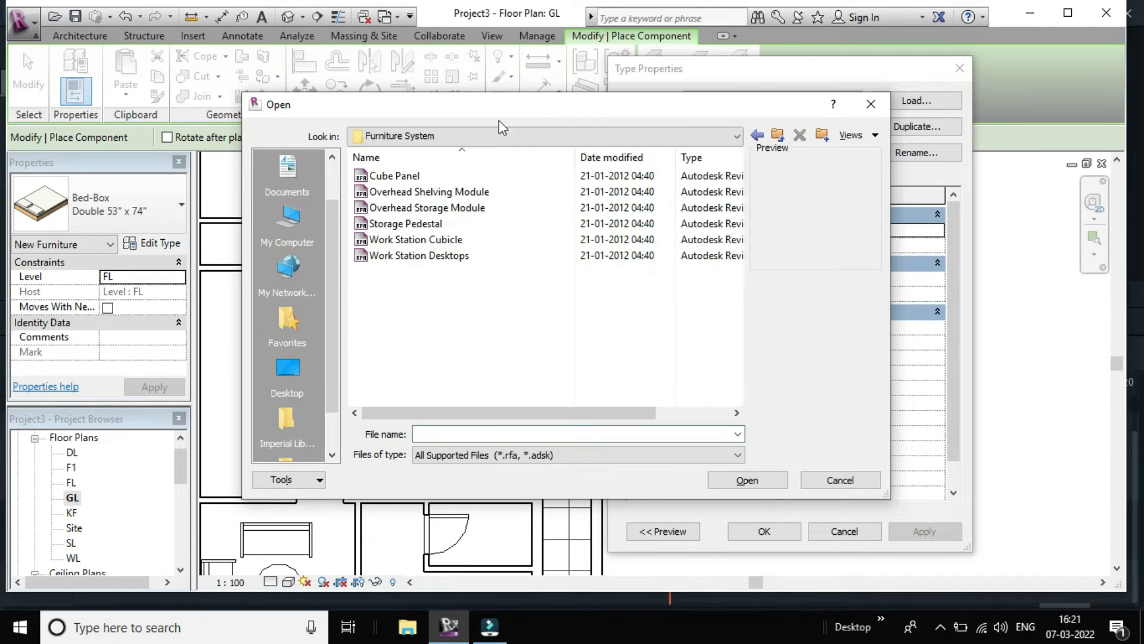
click(388, 175)
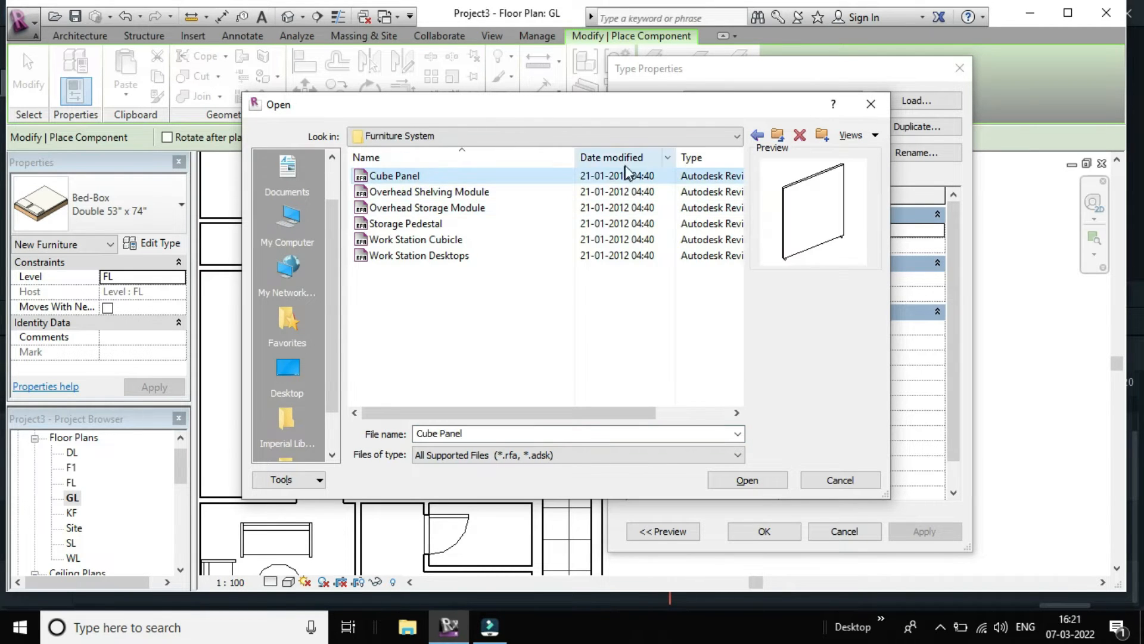
click(757, 135)
- Look through the library's Plumbing, Architectural and Fixtures folders, and return to the US Imperial folder
scroll(500, 282, down, 3)
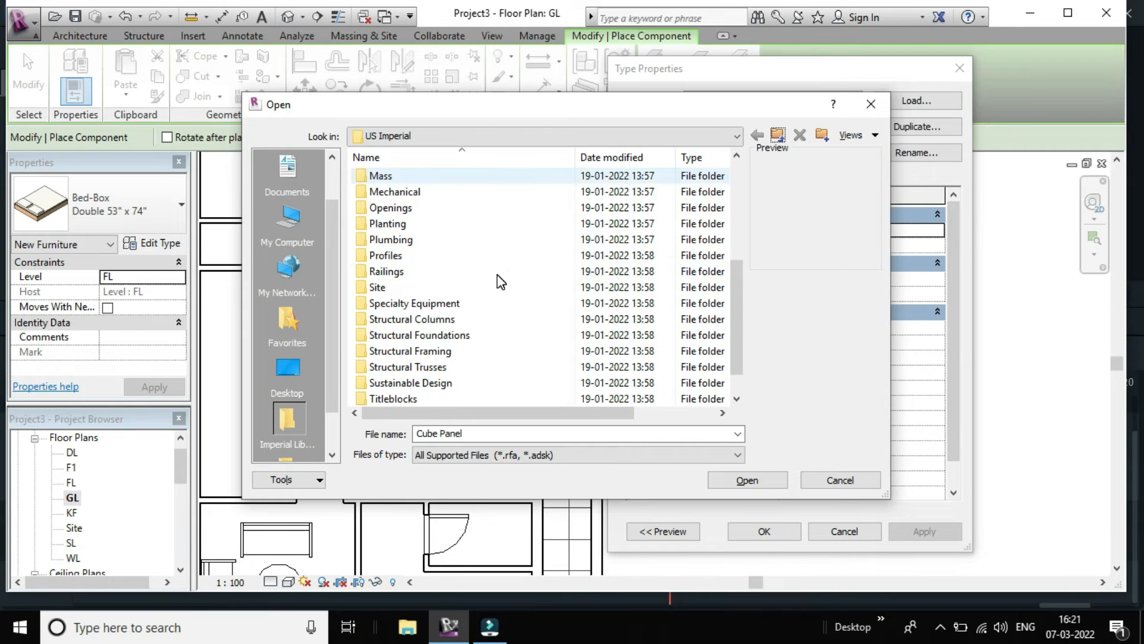
double_click(397, 239)
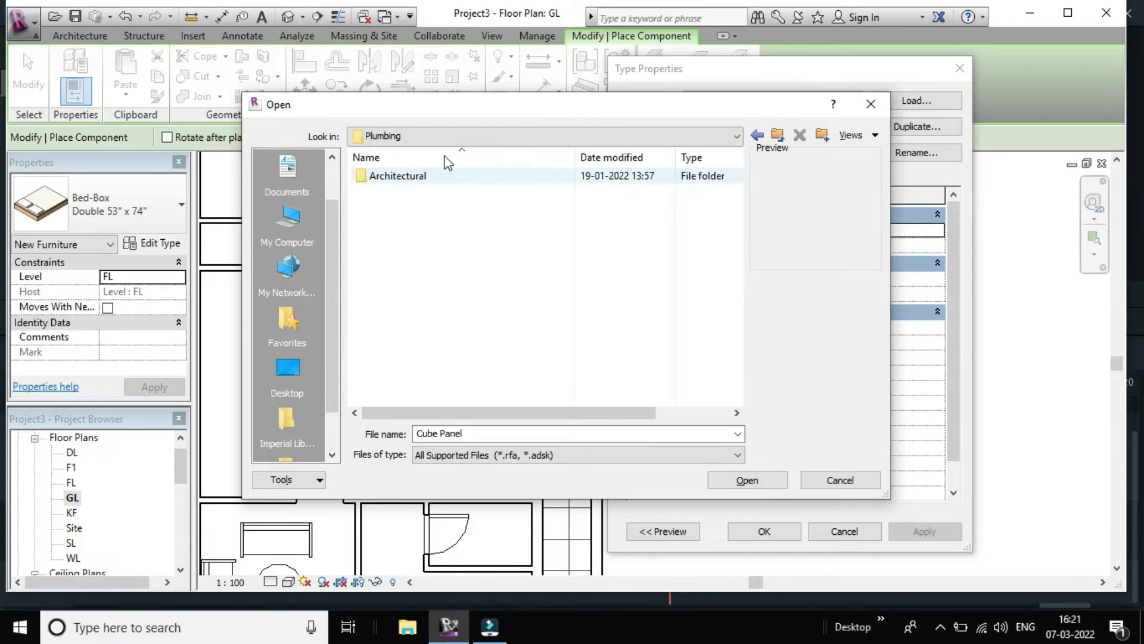
double_click(422, 175)
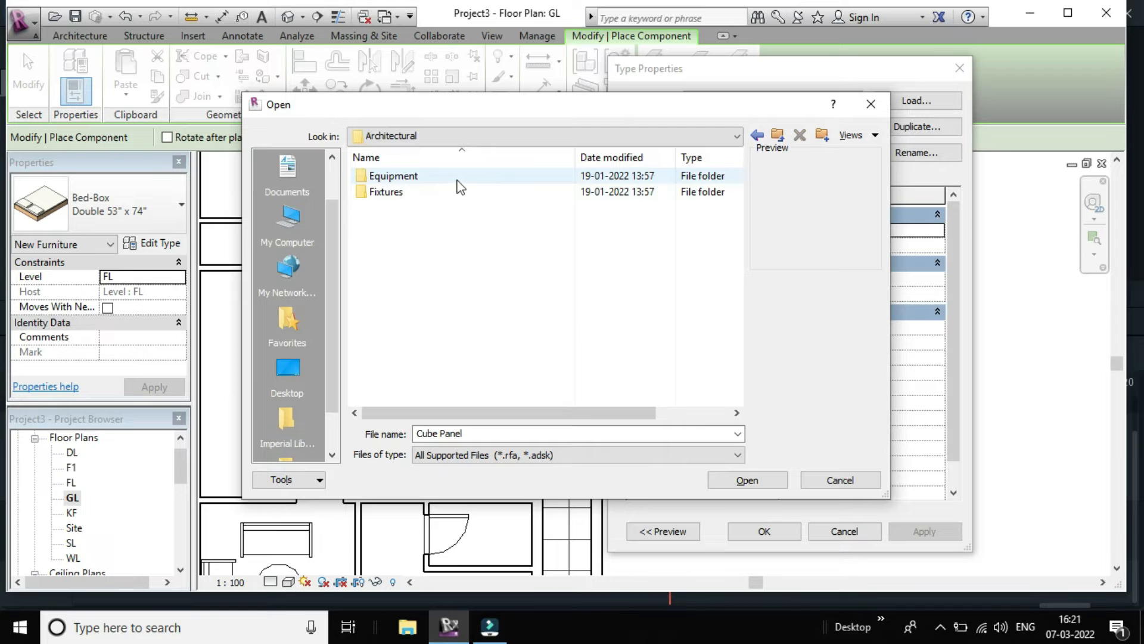
double_click(435, 197)
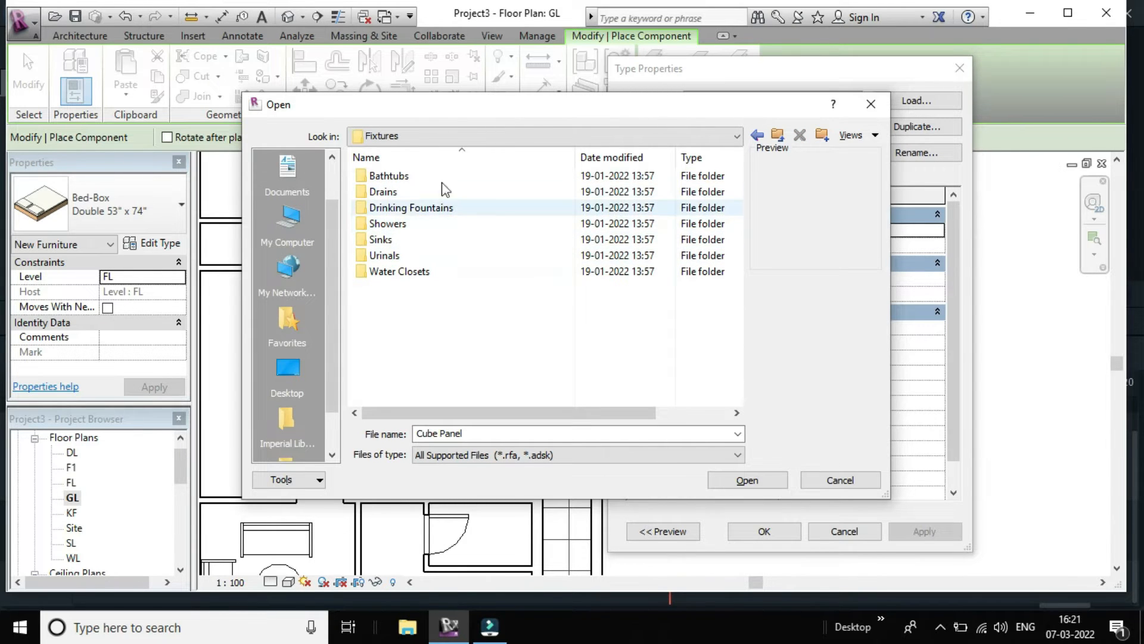
click(758, 136)
click(758, 136)
click(757, 136)
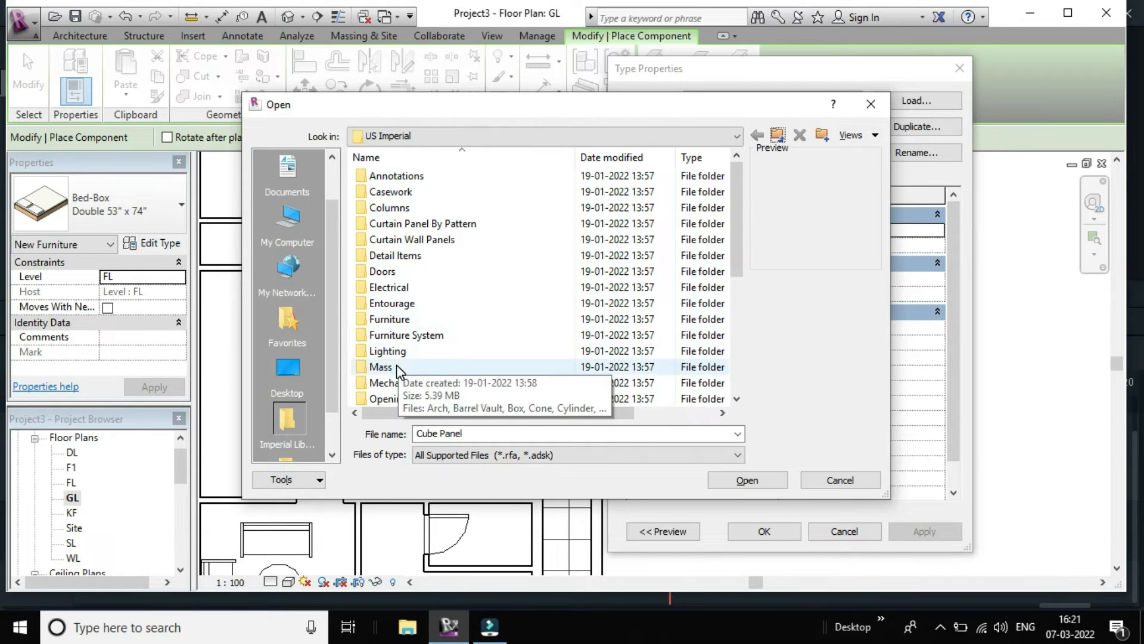
- Preview the Urinal-2D and Urinal-Wall-3D families among the architectural plumbing fixtures, and return to the Fixtures folder
scroll(411, 365, down, 3)
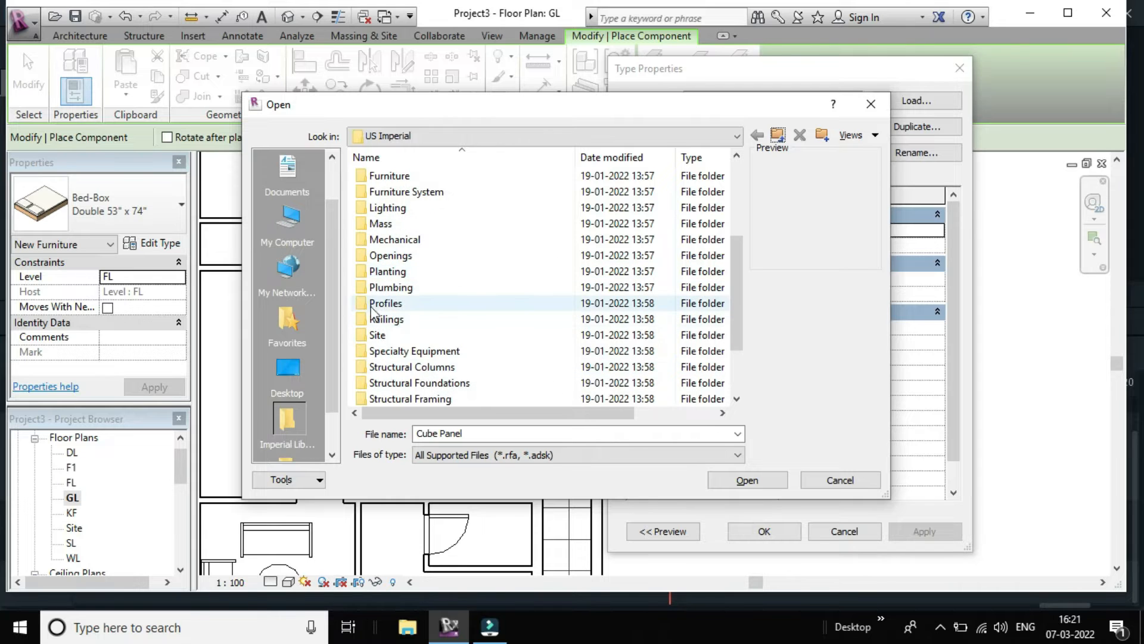
double_click(410, 291)
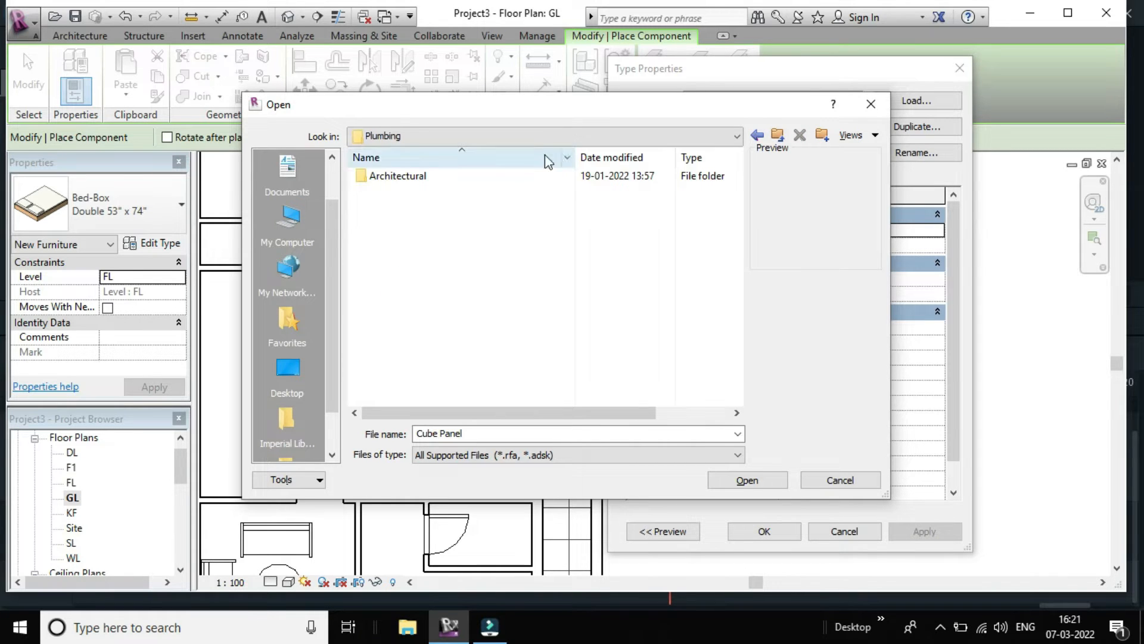
double_click(493, 188)
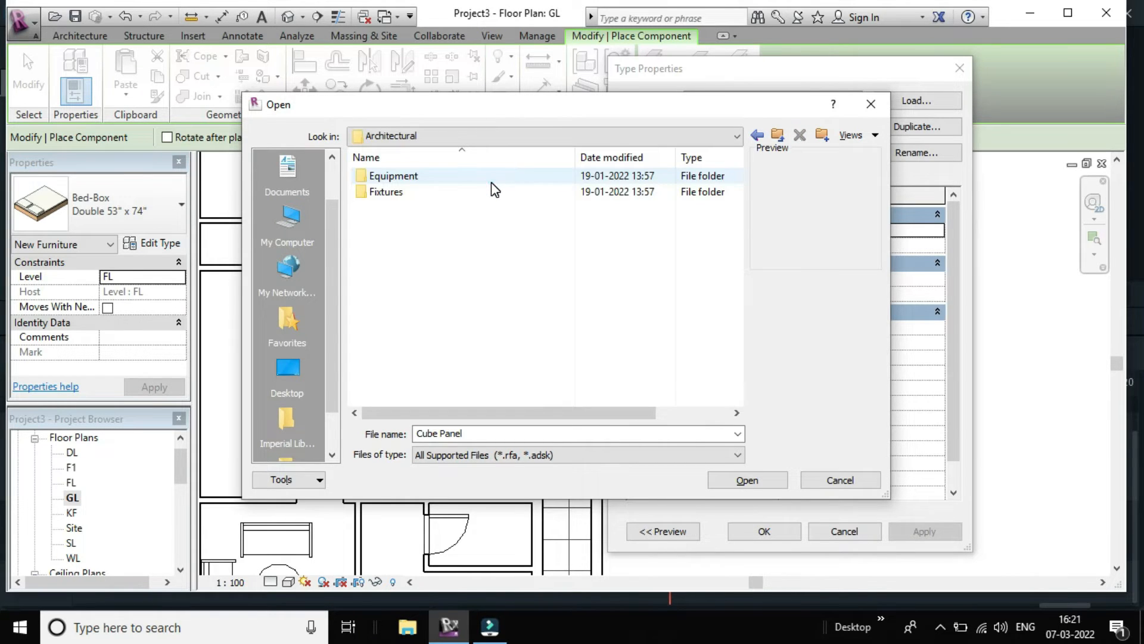
double_click(434, 195)
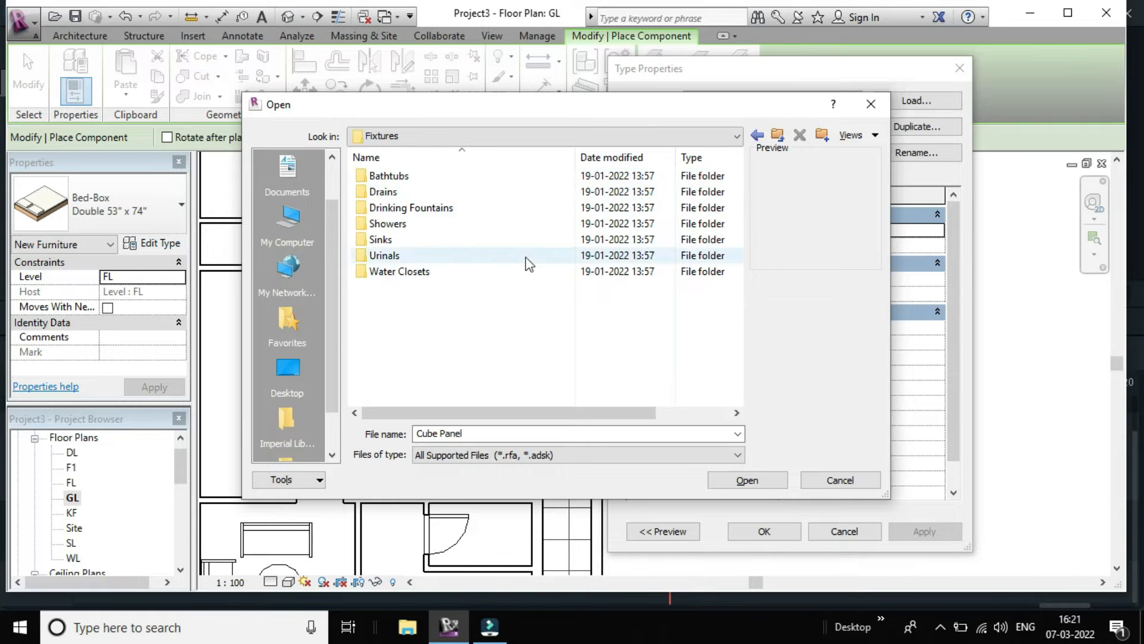
double_click(428, 256)
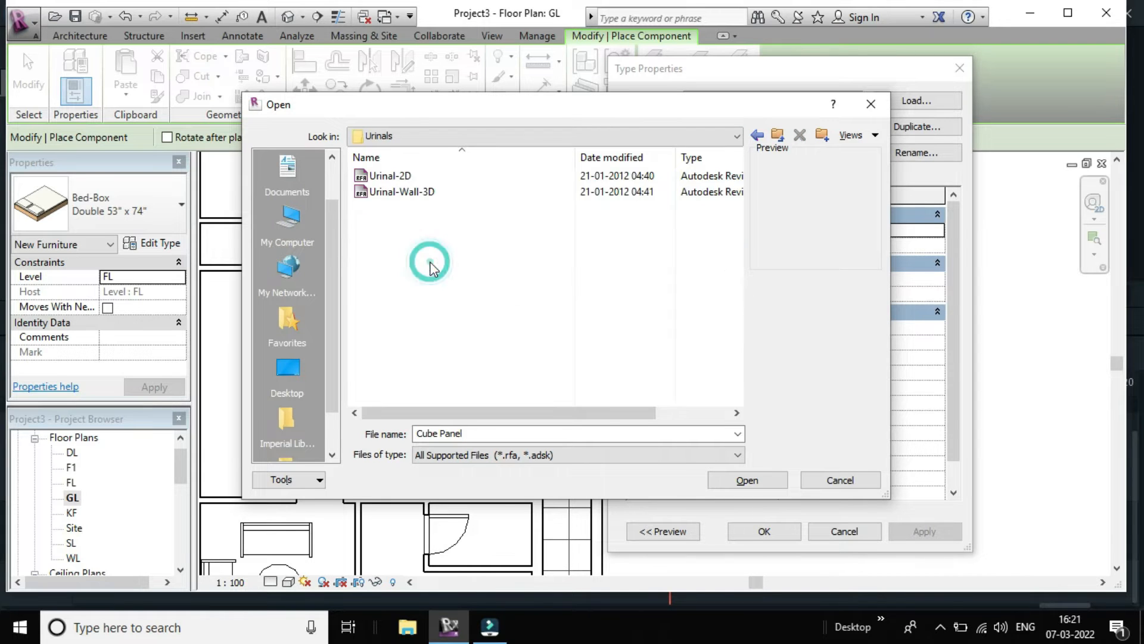
click(402, 174)
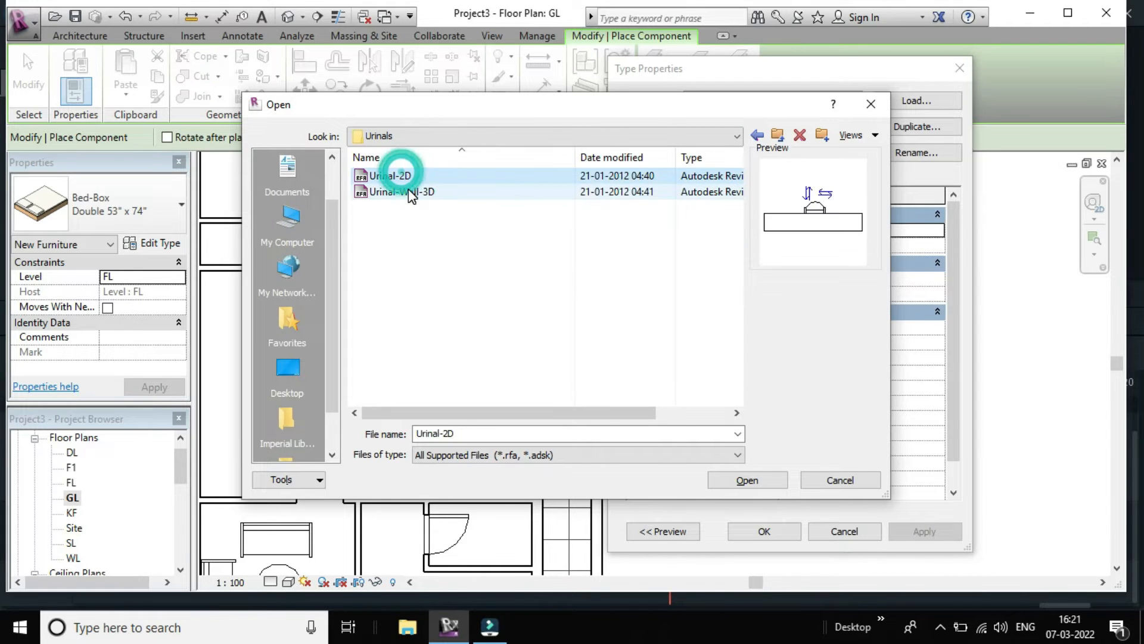
click(410, 193)
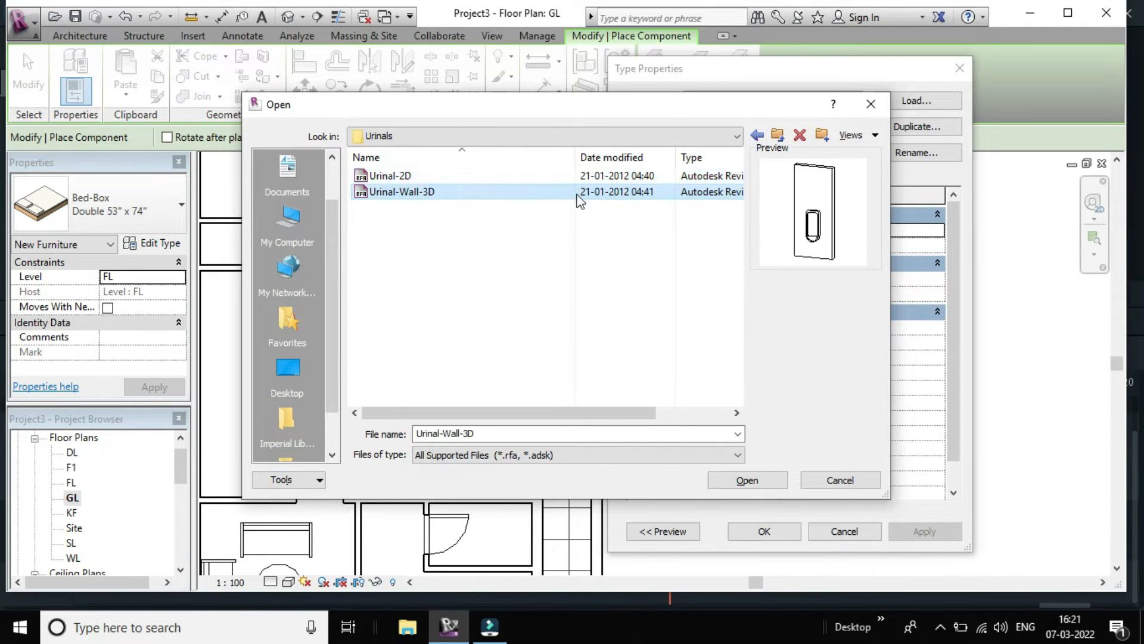
click(406, 176)
click(758, 136)
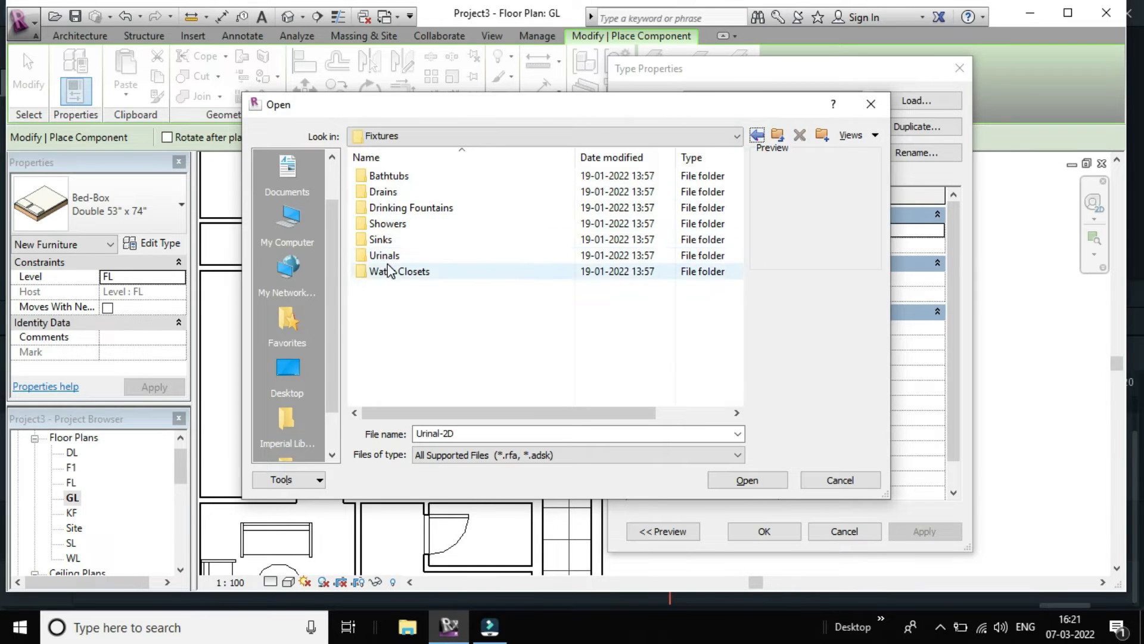
- Preview the commercial and domestic toilet families in the Water Closets folder and load Toilet-Domestic-3D
click(426, 273)
click(427, 272)
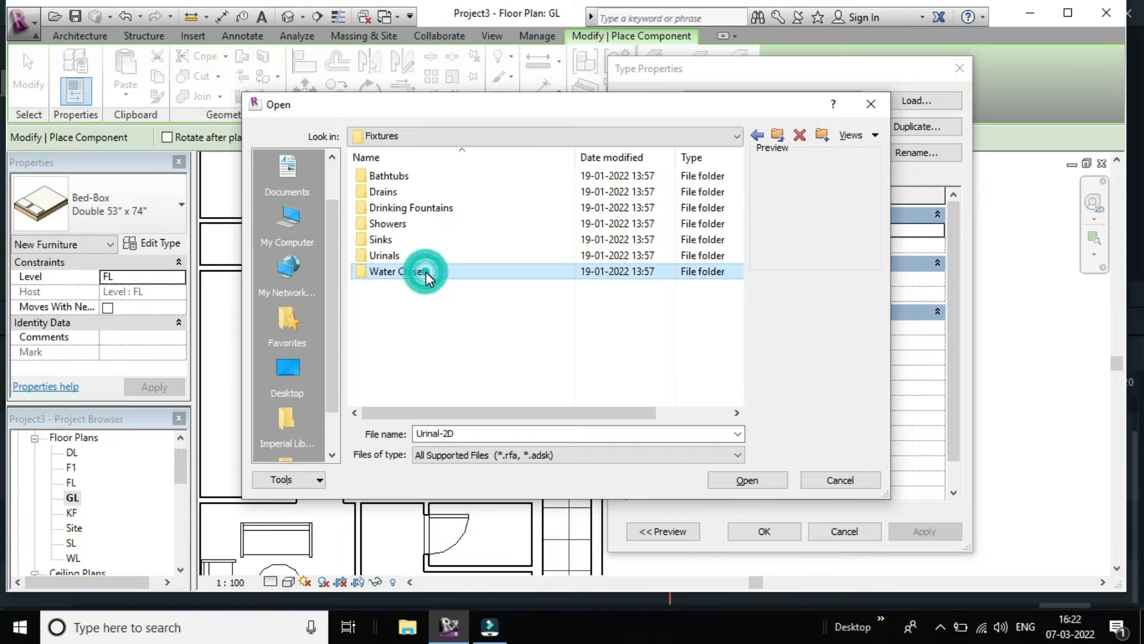
double_click(458, 272)
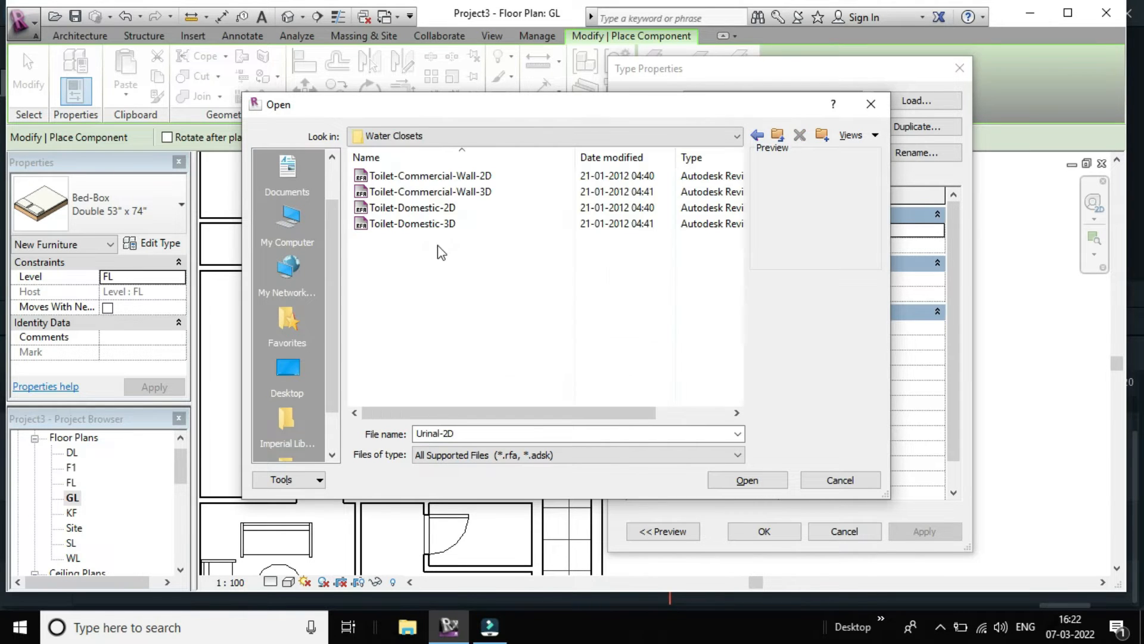
click(409, 176)
click(415, 193)
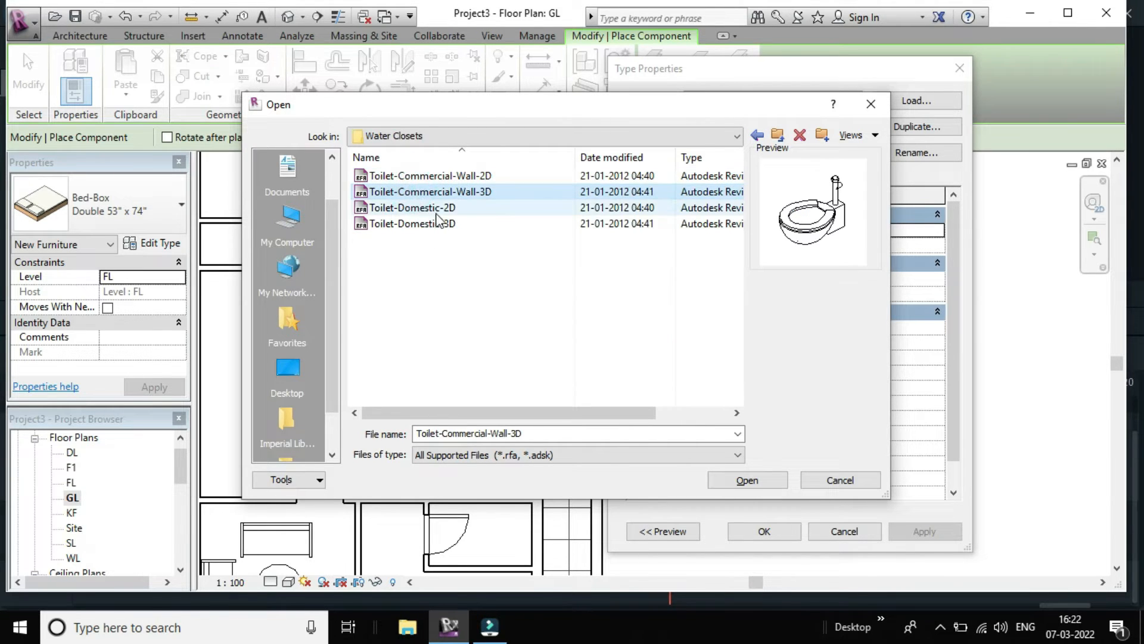
click(435, 208)
click(434, 225)
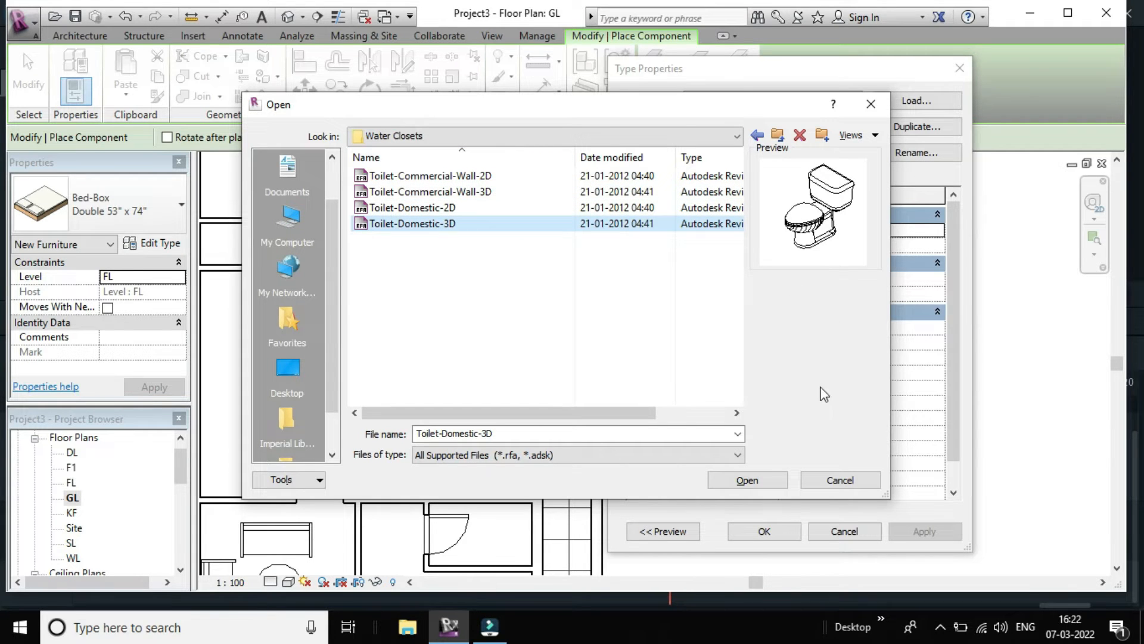
click(749, 480)
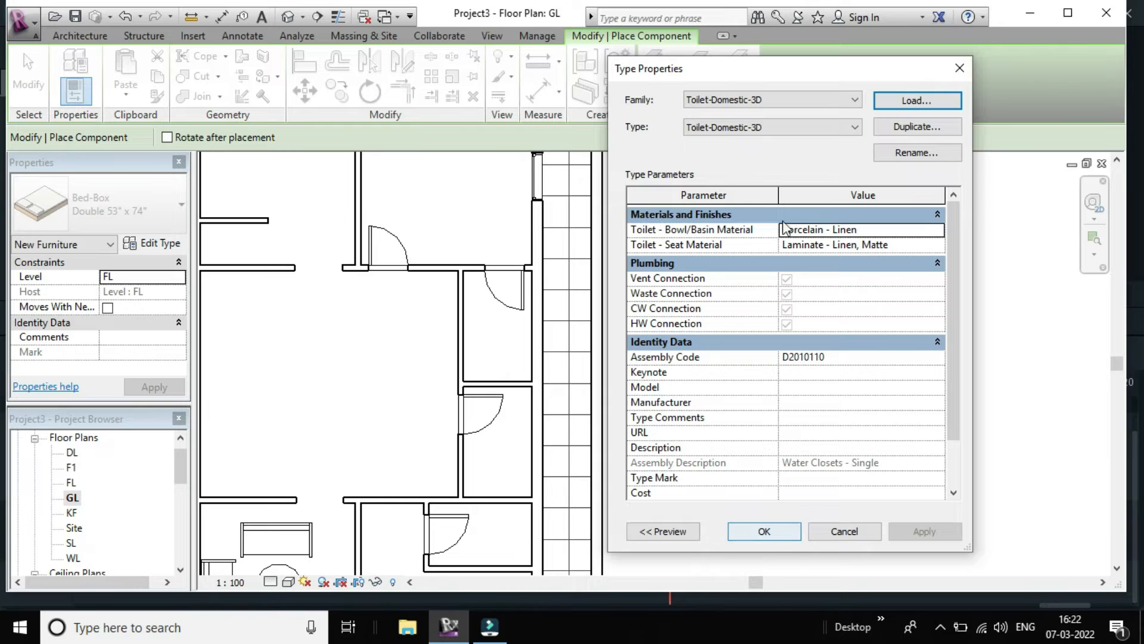
- Place a Toilet-Domestic-3D in each of the three toilets, rotating the two in the stacked toilets so their tanks sit against the open space wall
click(764, 532)
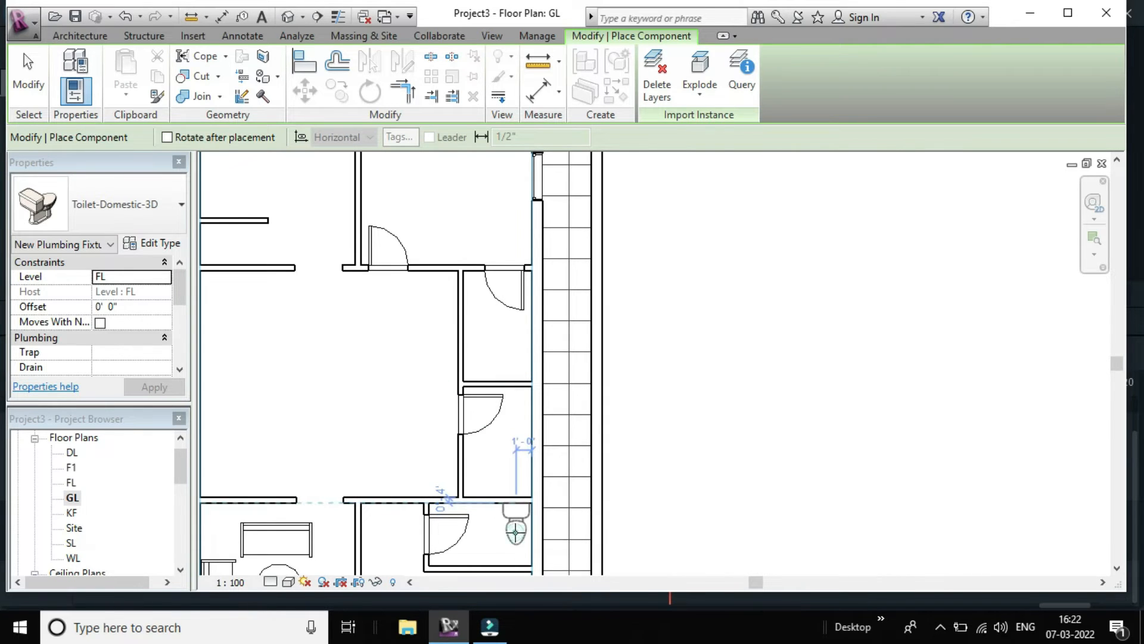
click(516, 530)
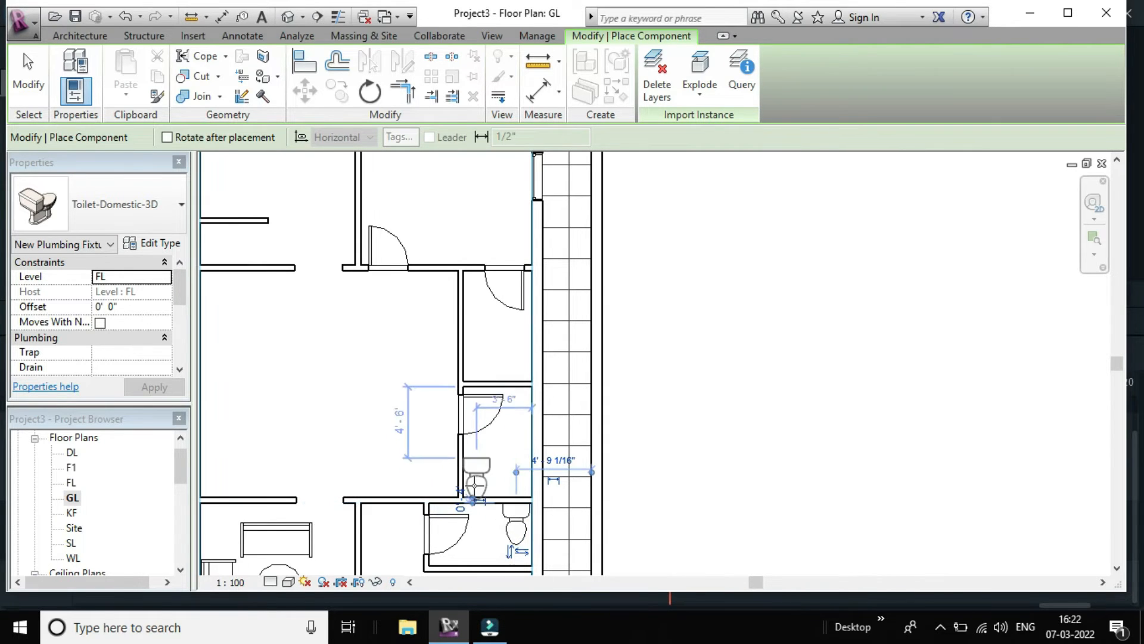
key(space)
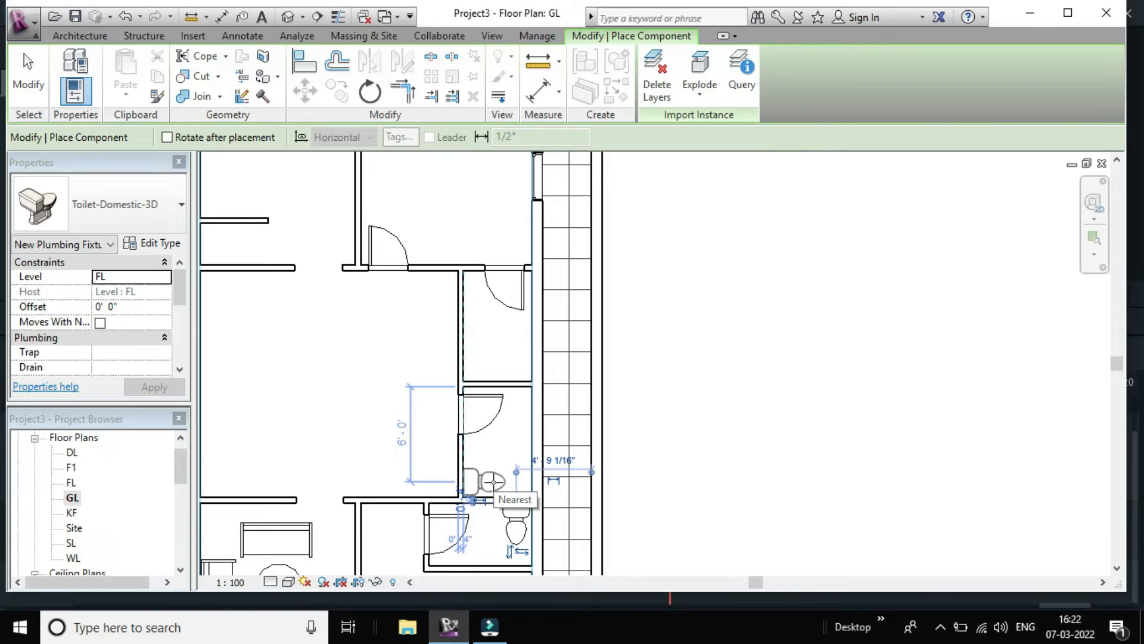
click(493, 482)
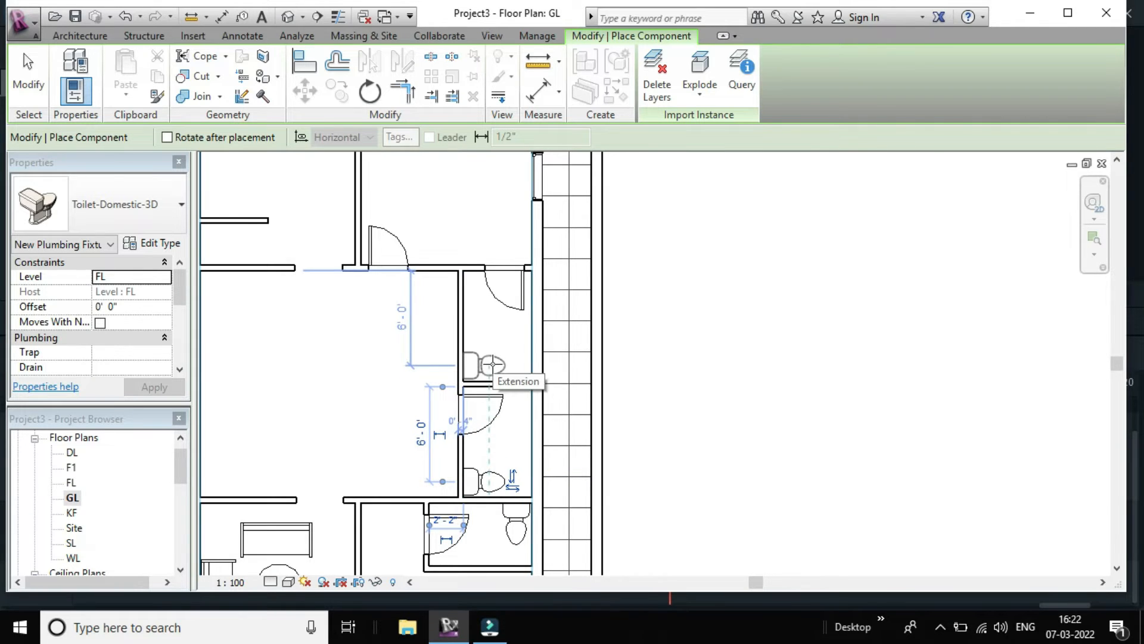
click(492, 364)
scroll(485, 381, down, 2)
scroll(495, 370, up, 1)
scroll(492, 366, down, 4)
scroll(492, 366, up, 2)
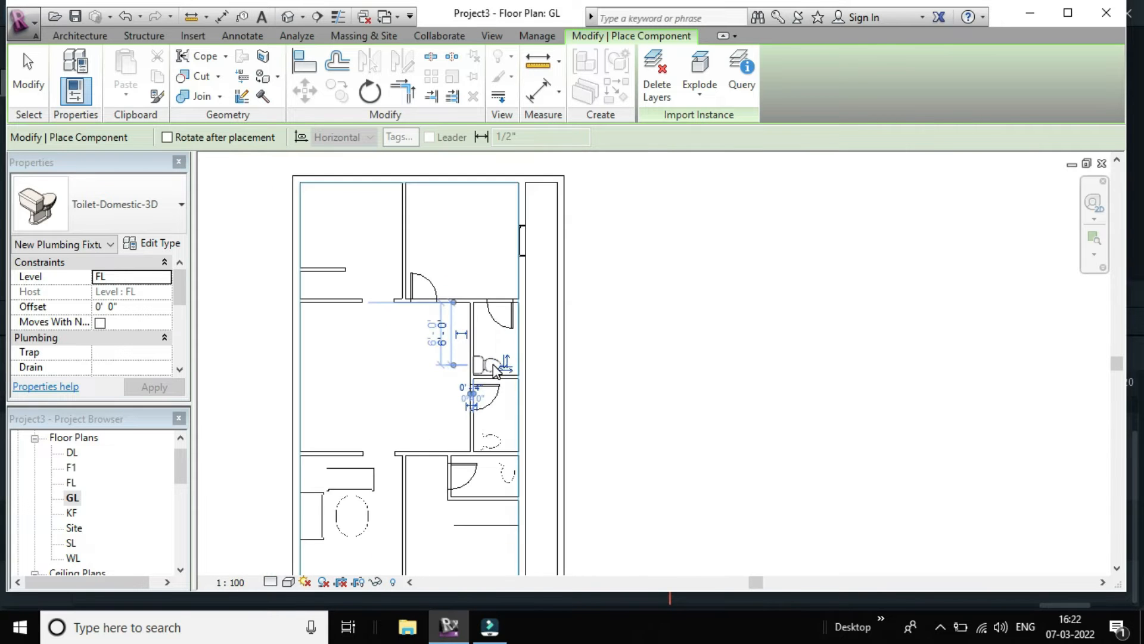
key(Escape)
key(Escape)
- Inspect the placed toilet fixtures and the rooms still without furniture on the GL floor plan
scroll(557, 411, up, 2)
scroll(530, 400, up, 3)
middle_drag(531, 400, 570, 322)
scroll(570, 322, down, 3)
scroll(570, 322, down, 2)
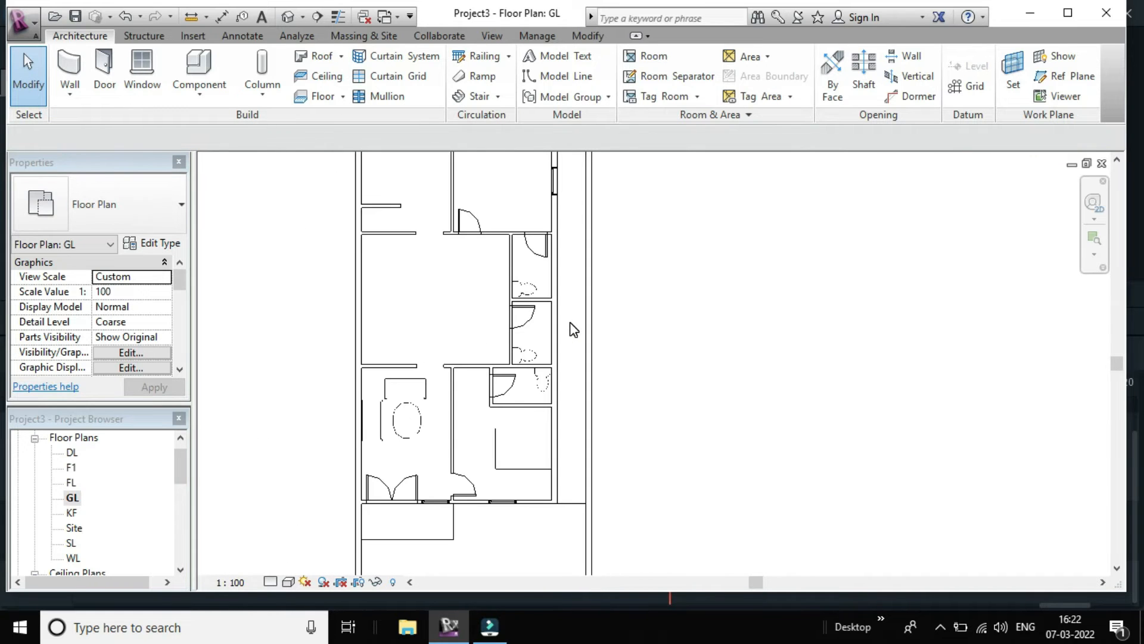
scroll(533, 411, up, 3)
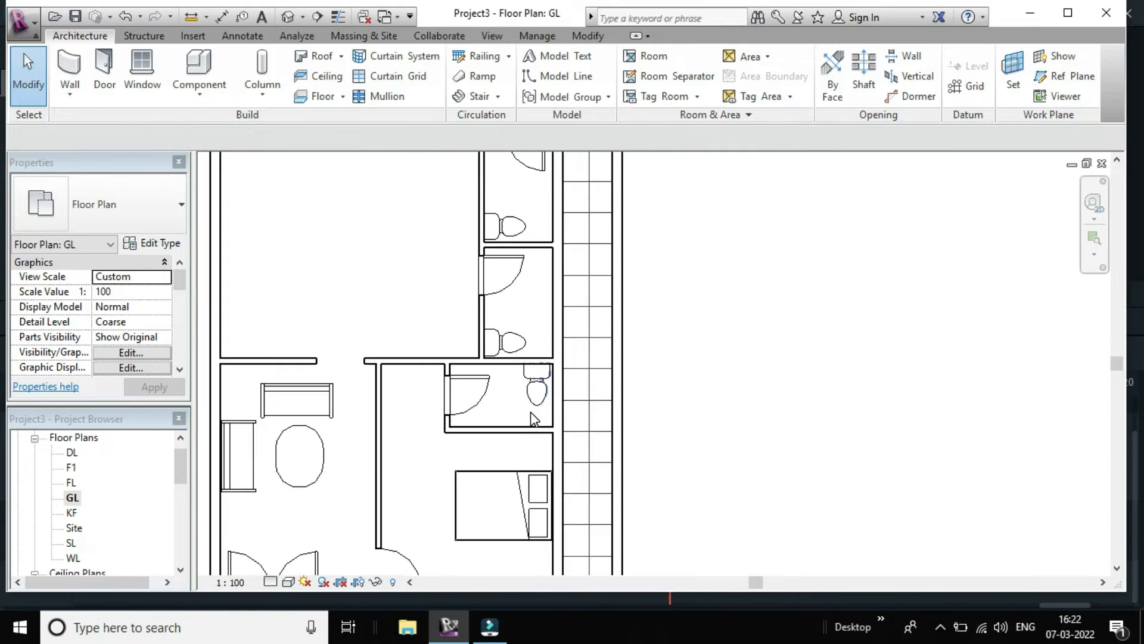
scroll(310, 487, down, 2)
middle_drag(425, 343, 507, 327)
scroll(507, 327, down, 3)
middle_drag(636, 365, 541, 340)
scroll(554, 333, down, 1)
scroll(324, 303, up, 3)
scroll(391, 300, down, 3)
scroll(392, 300, up, 2)
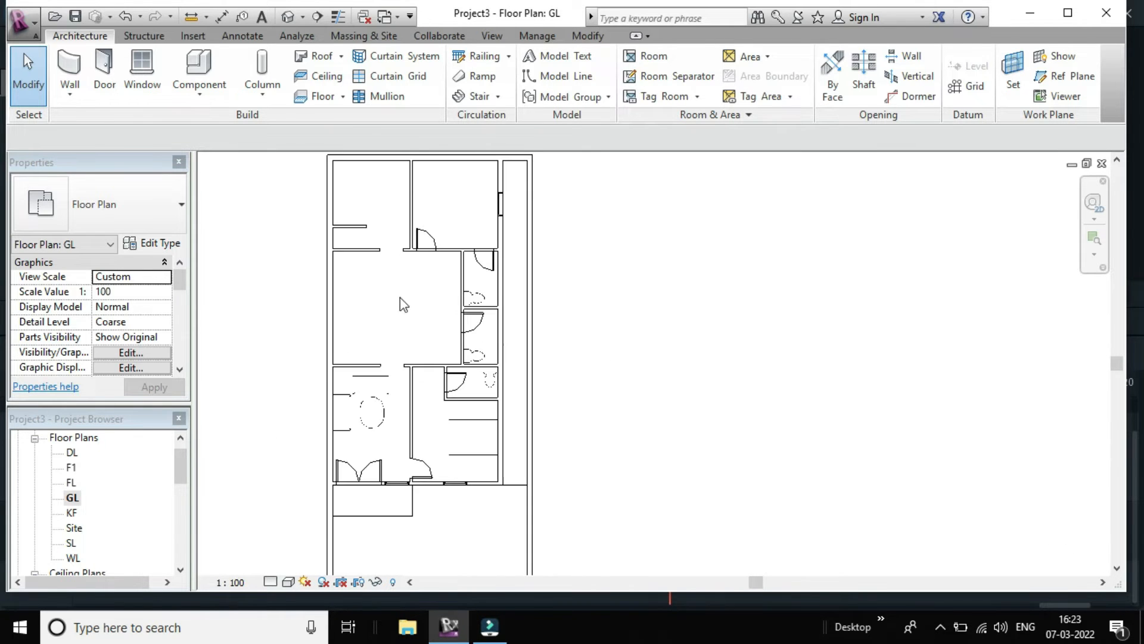
middle_drag(654, 286, 562, 350)
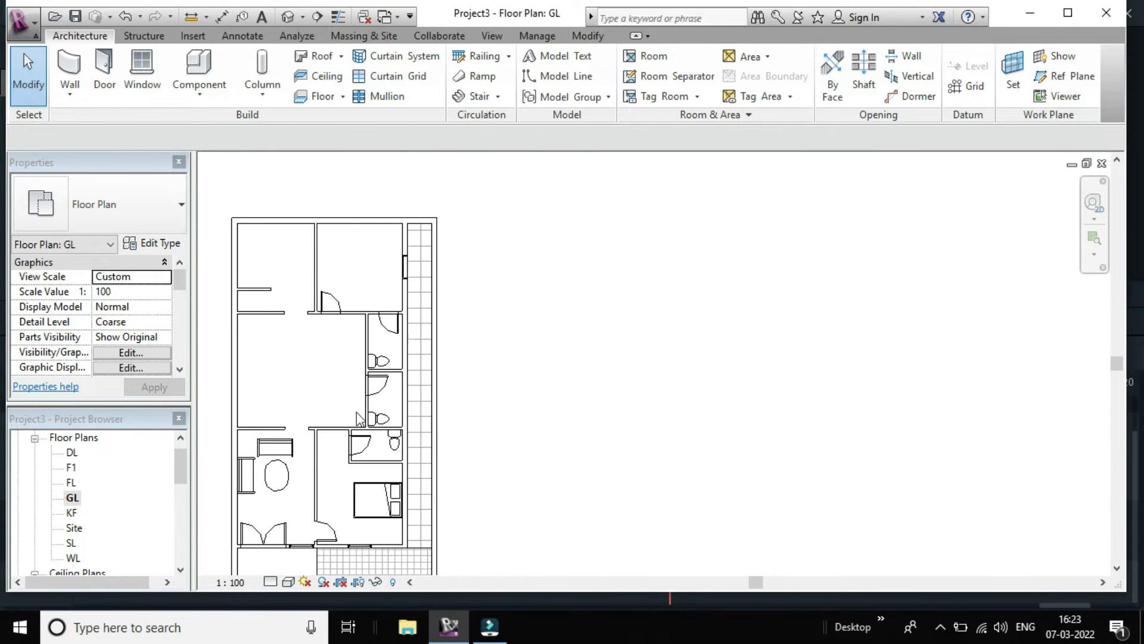
scroll(341, 403, up, 1)
scroll(318, 391, down, 1)
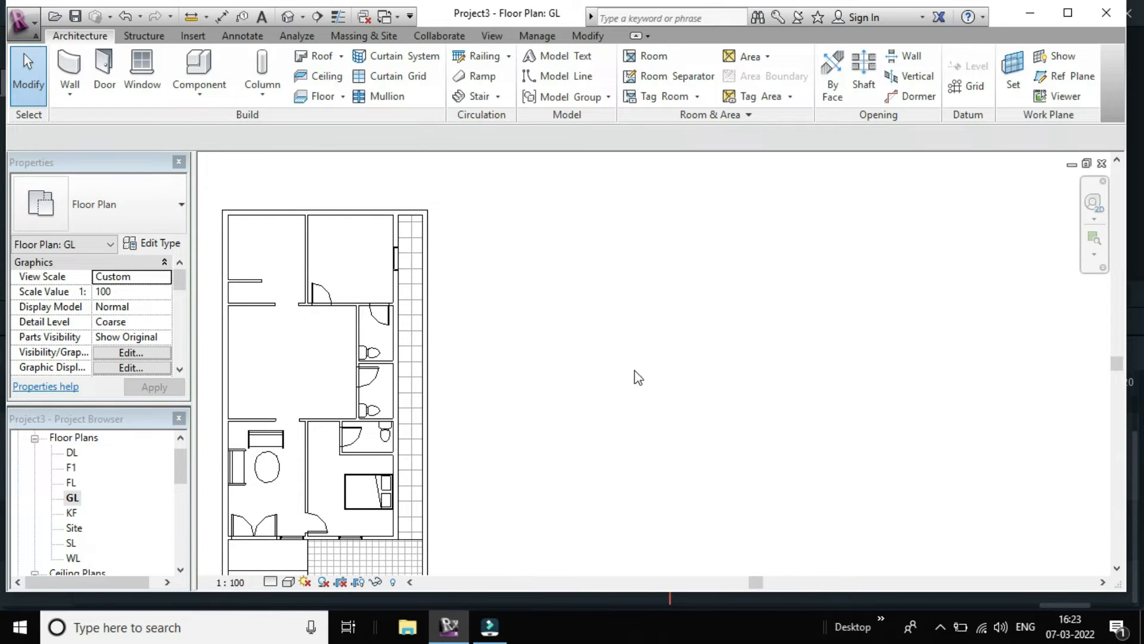
scroll(280, 347, down, 1)
scroll(280, 347, up, 1)
scroll(320, 372, up, 1)
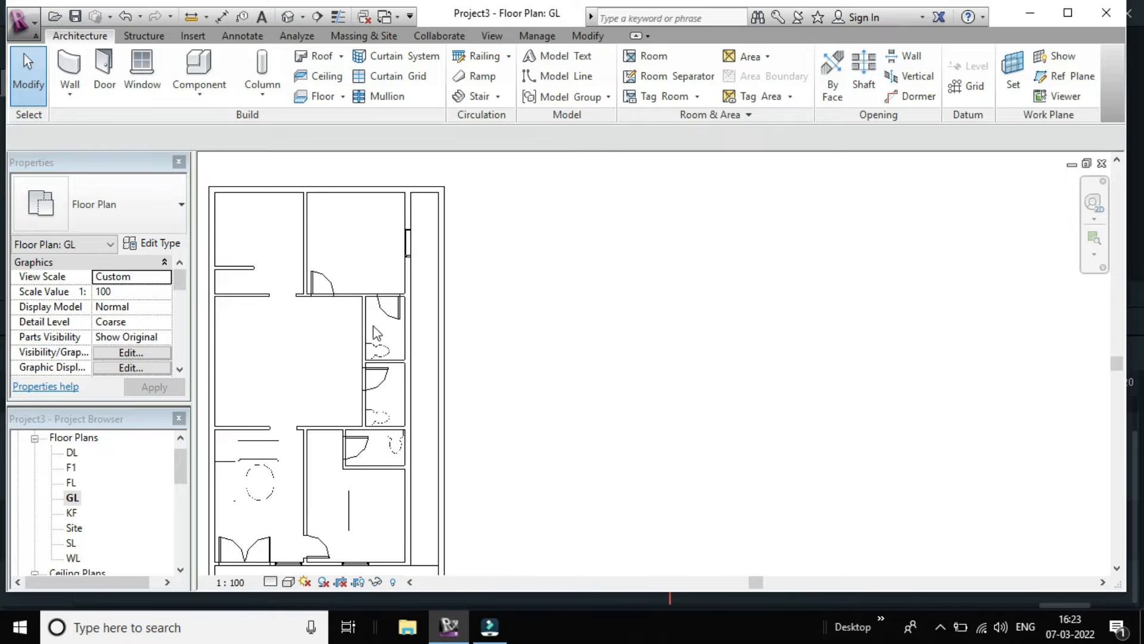
scroll(359, 341, down, 1)
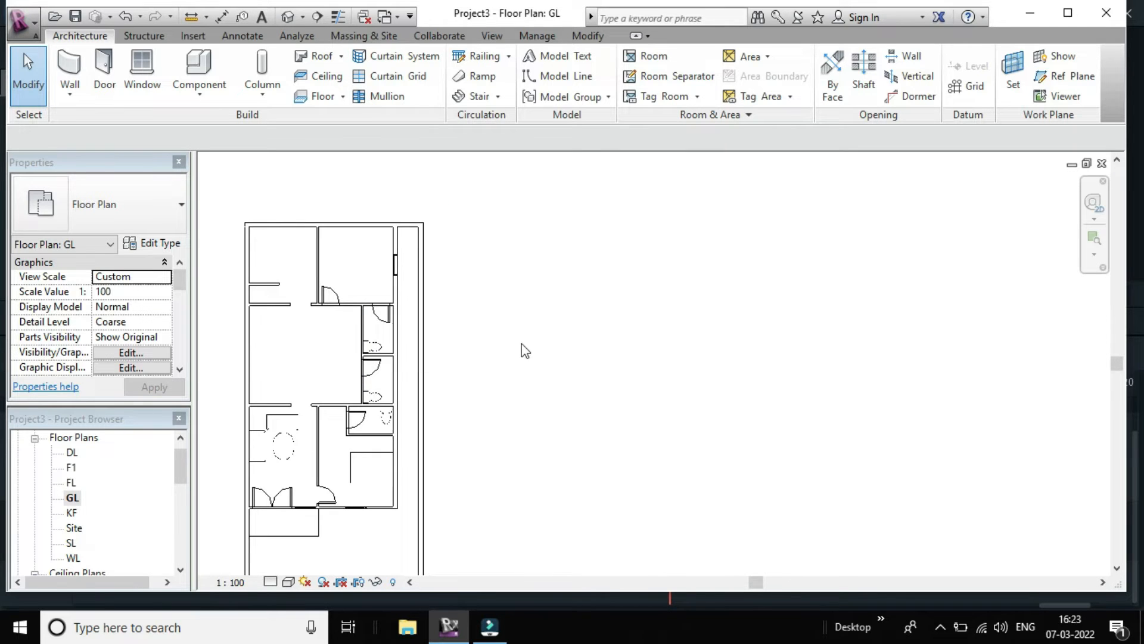
middle_drag(534, 356, 459, 334)
scroll(355, 311, up, 8)
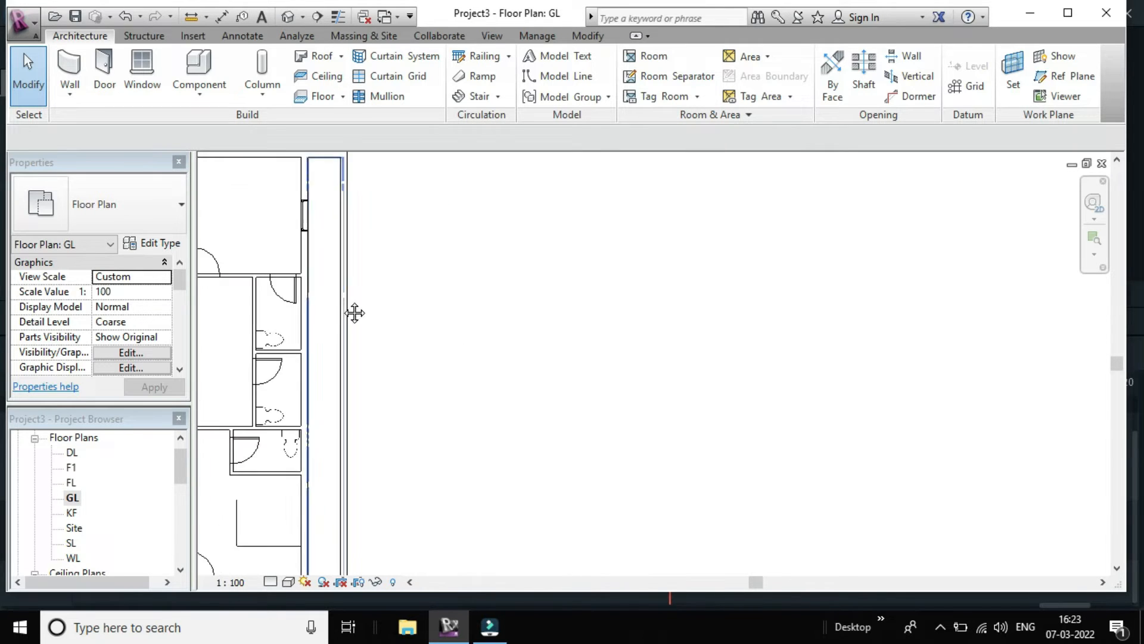
scroll(539, 337, down, 1)
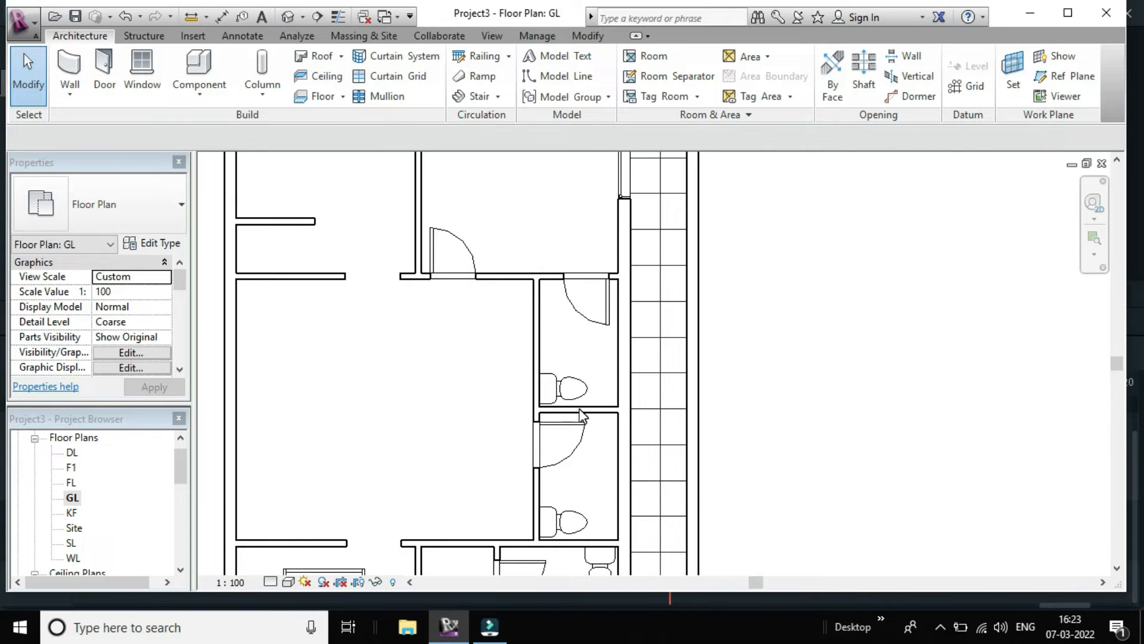
scroll(581, 416, down, 1)
middle_drag(483, 365, 452, 417)
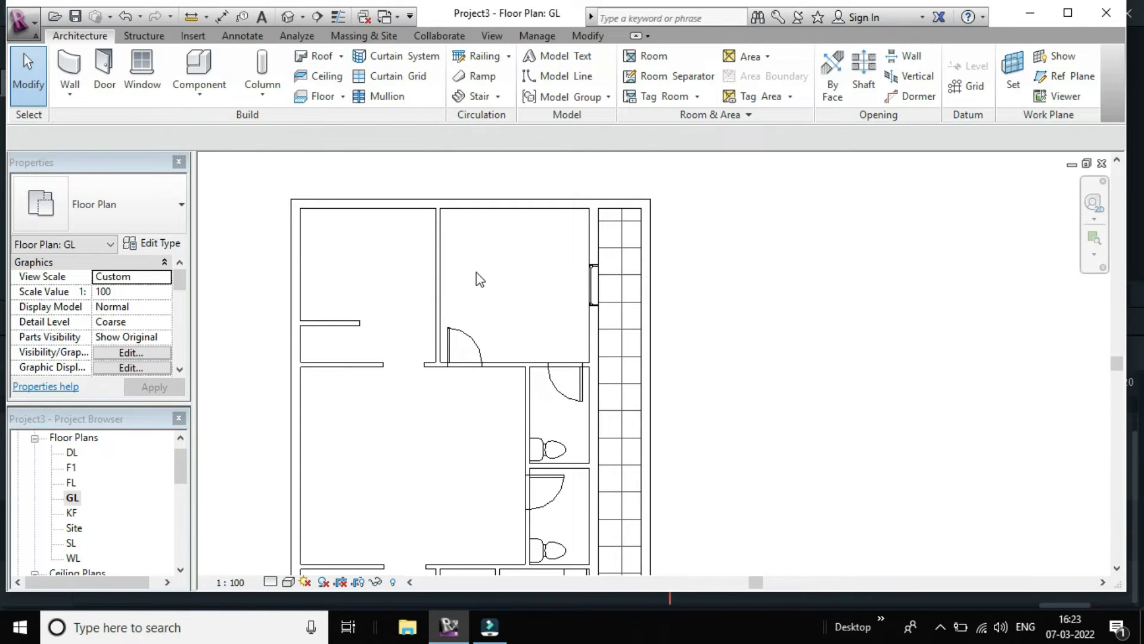
scroll(480, 279, up, 1)
scroll(488, 253, down, 4)
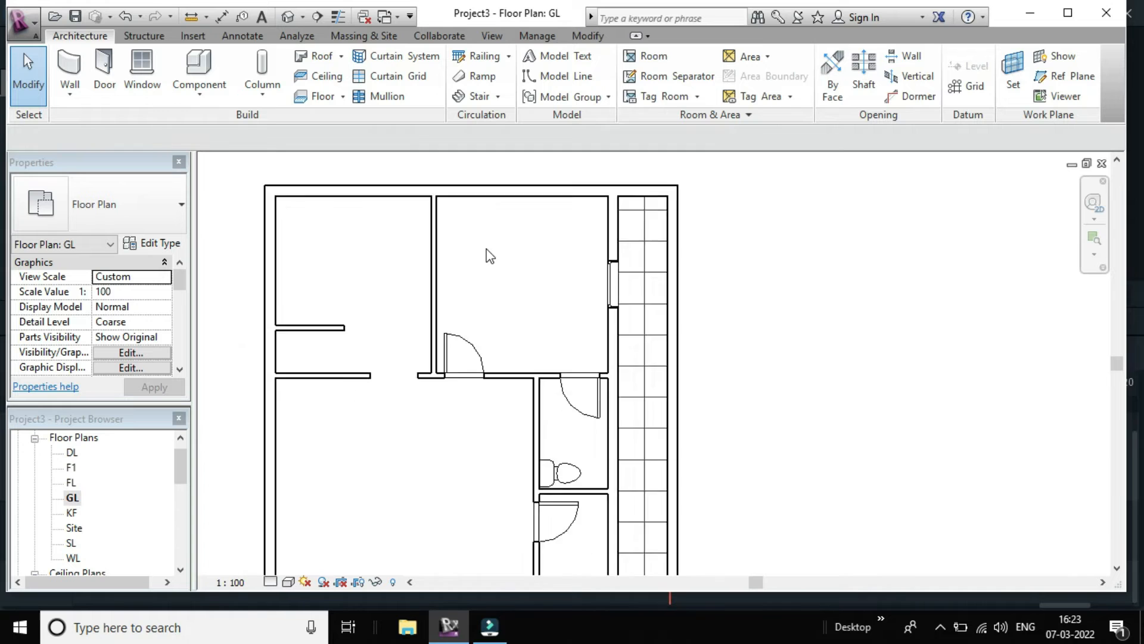
- Examine the toilets and the rear bedroom's bed layout in the reference image
middle_drag(675, 335, 514, 269)
scroll(514, 270, down, 3)
scroll(565, 304, up, 1)
scroll(553, 298, up, 1)
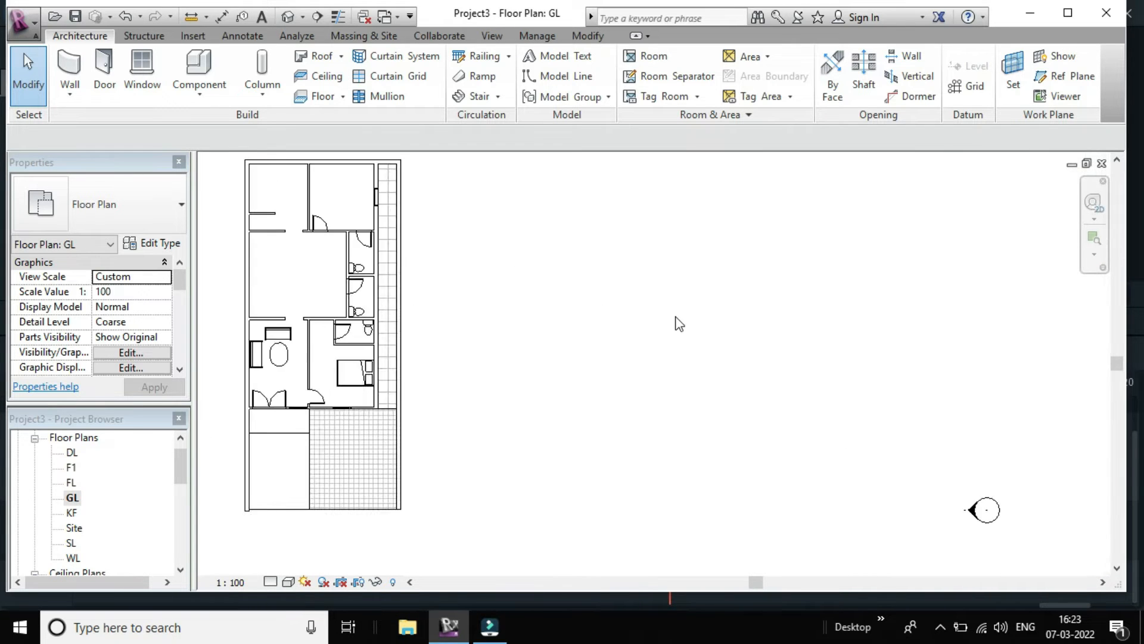
scroll(676, 317, down, 3)
middle_drag(665, 383, 459, 408)
scroll(632, 366, up, 1)
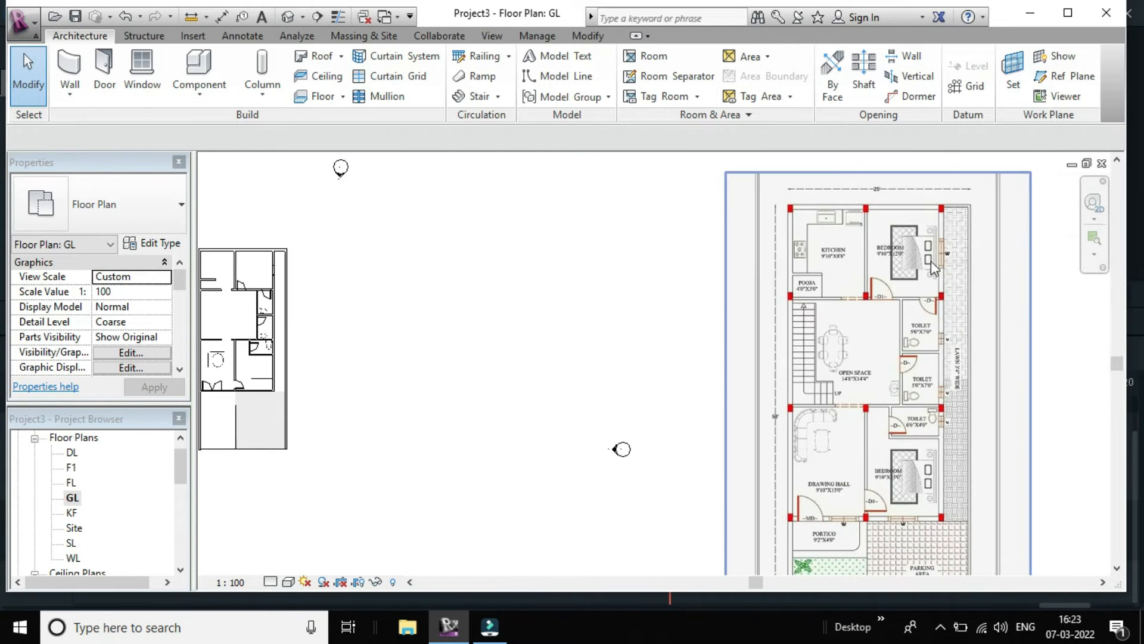
scroll(888, 290, up, 2)
middle_drag(888, 291, 701, 259)
scroll(769, 393, up, 1)
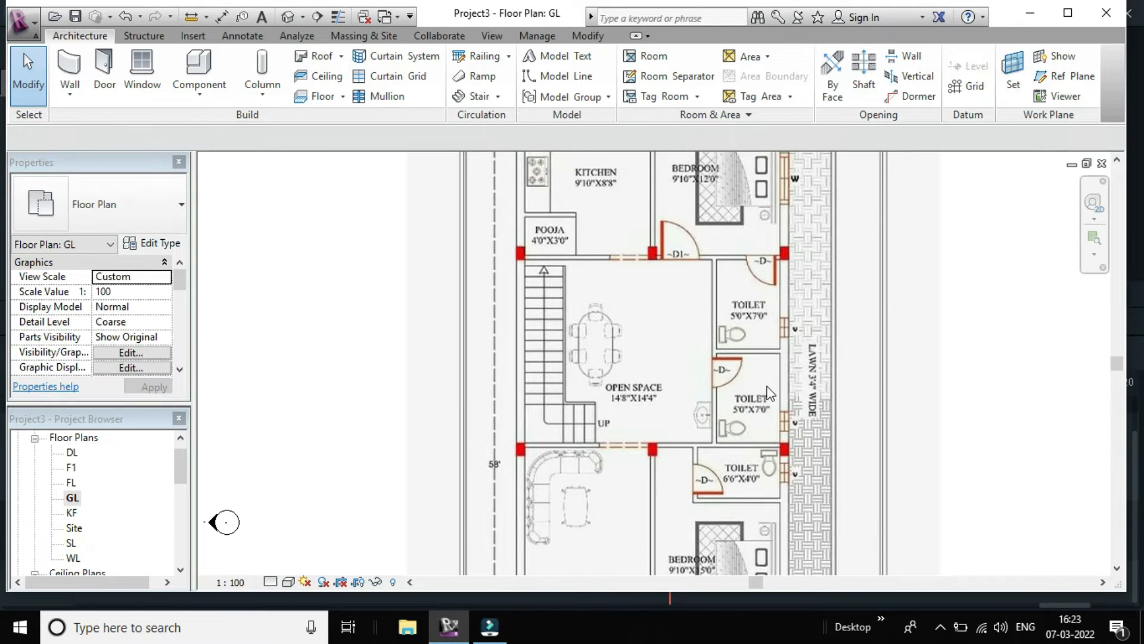
scroll(764, 360, down, 2)
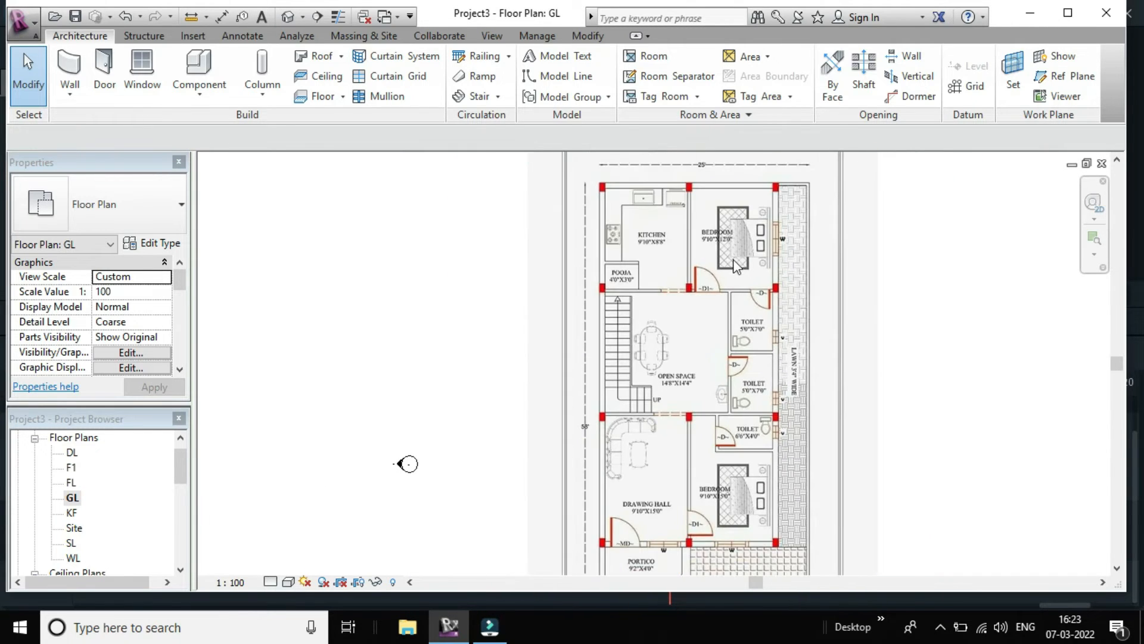
scroll(734, 258, up, 2)
scroll(751, 220, down, 2)
scroll(752, 236, up, 1)
scroll(753, 241, down, 1)
scroll(743, 235, up, 2)
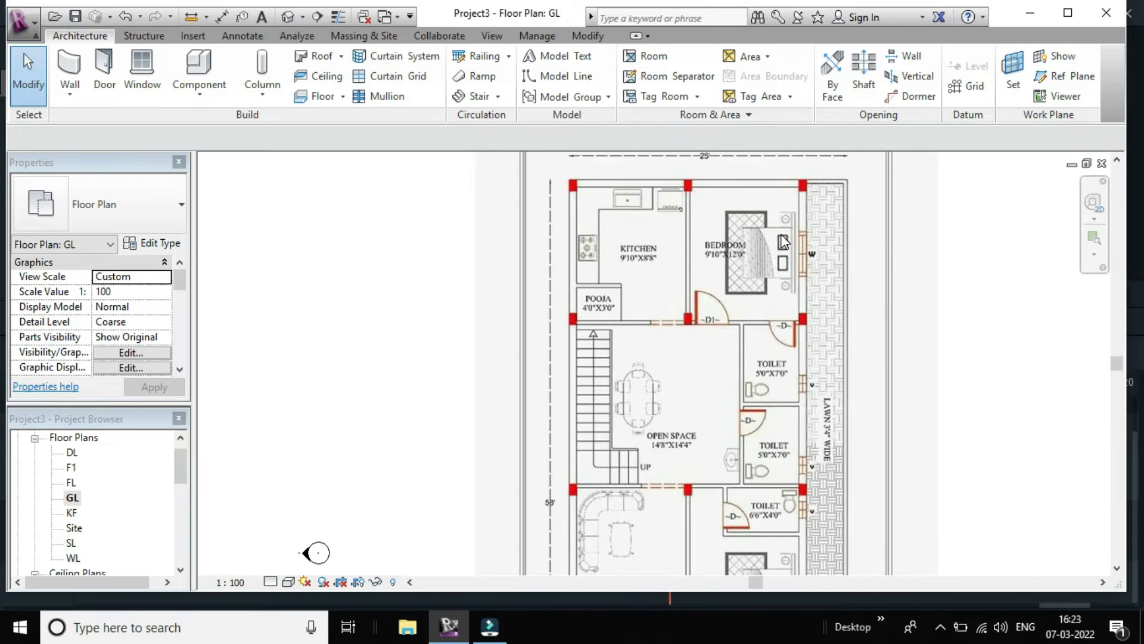
scroll(783, 241, down, 2)
scroll(782, 241, down, 2)
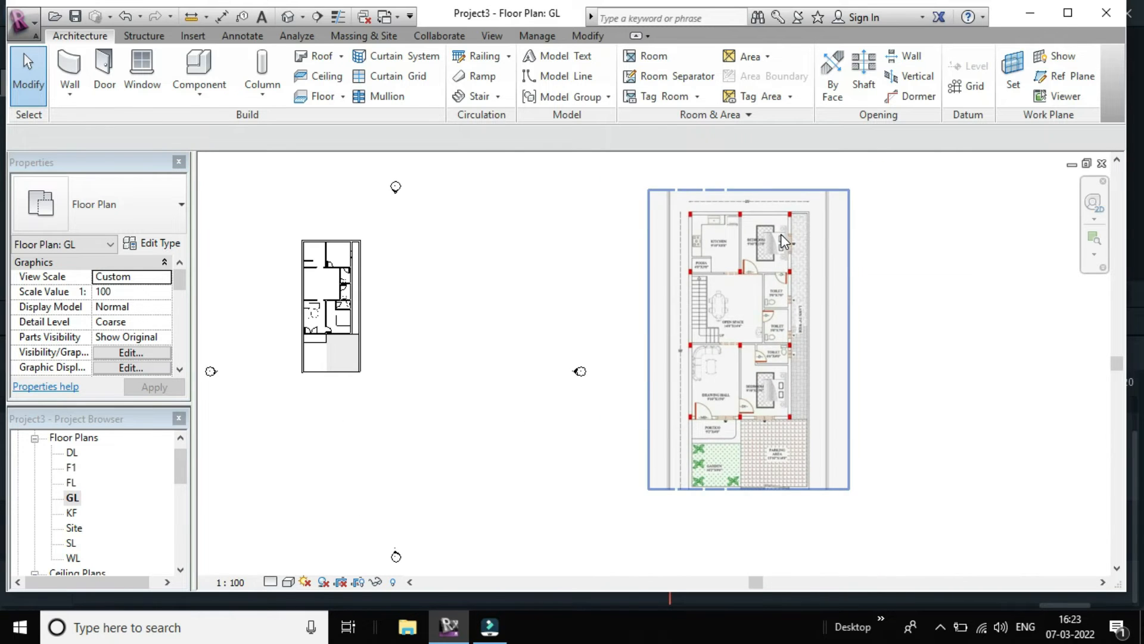
scroll(781, 234, up, 2)
scroll(785, 249, down, 2)
- Examine the kitchen's sink, stove and refrigerator layout in the reference image
scroll(731, 237, up, 3)
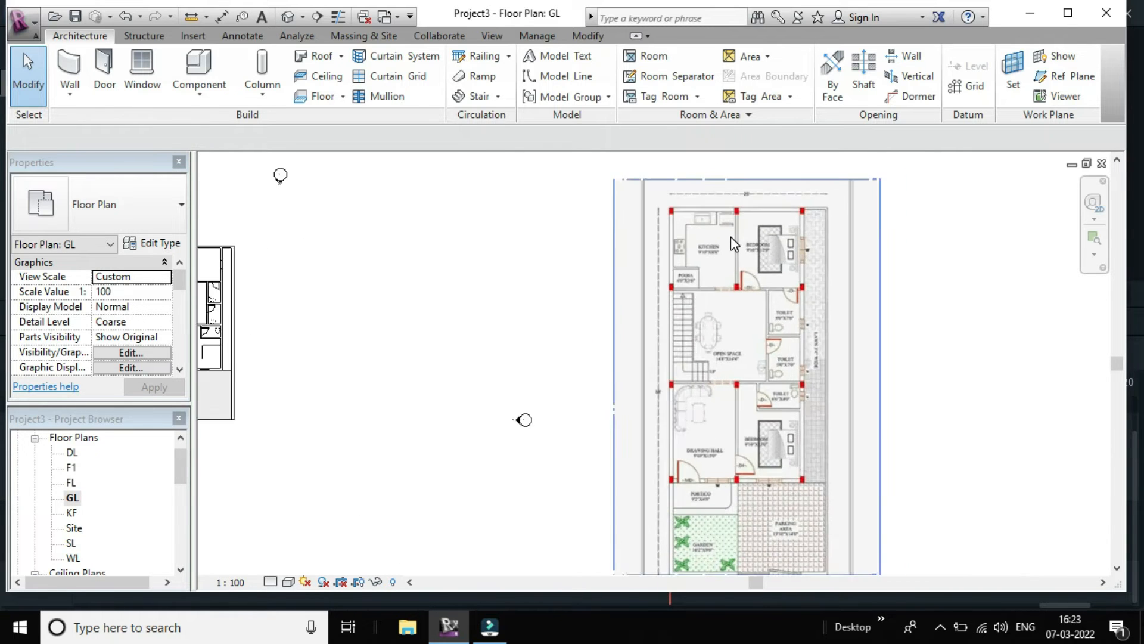
scroll(754, 241, down, 1)
scroll(715, 242, up, 1)
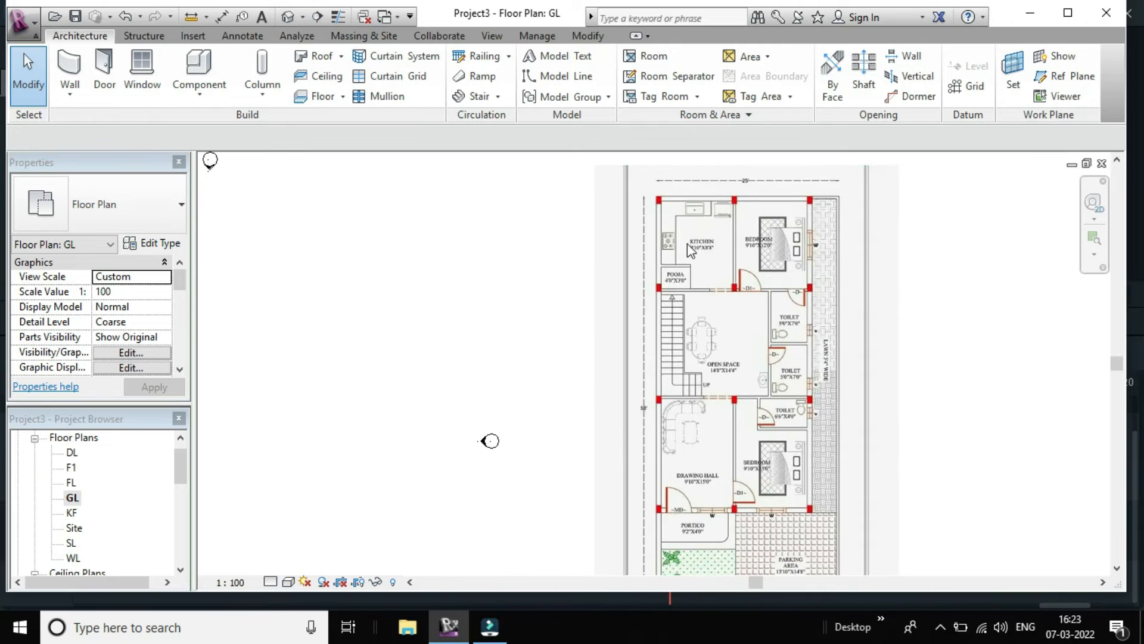
scroll(689, 241, up, 2)
scroll(686, 211, down, 1)
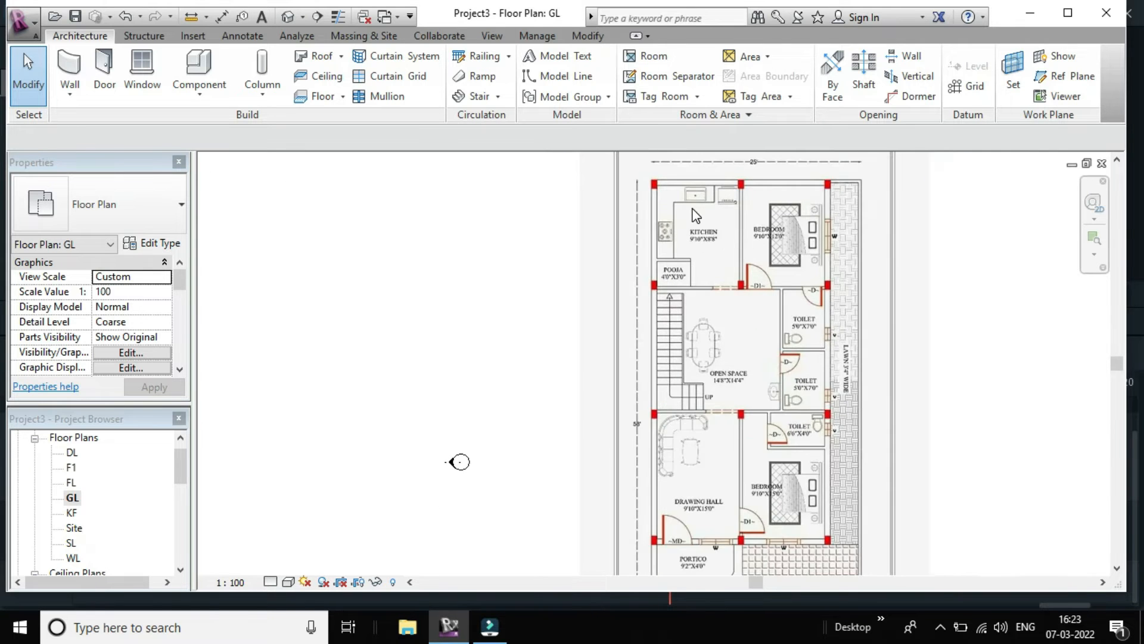
scroll(733, 194, up, 1)
scroll(731, 206, up, 4)
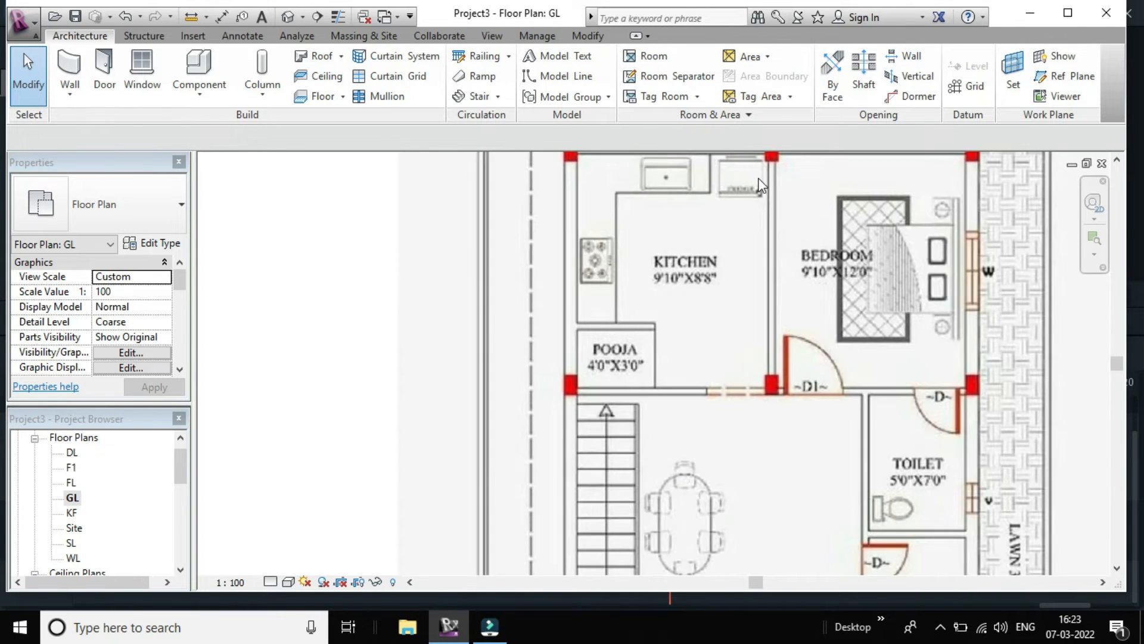
scroll(740, 219, down, 3)
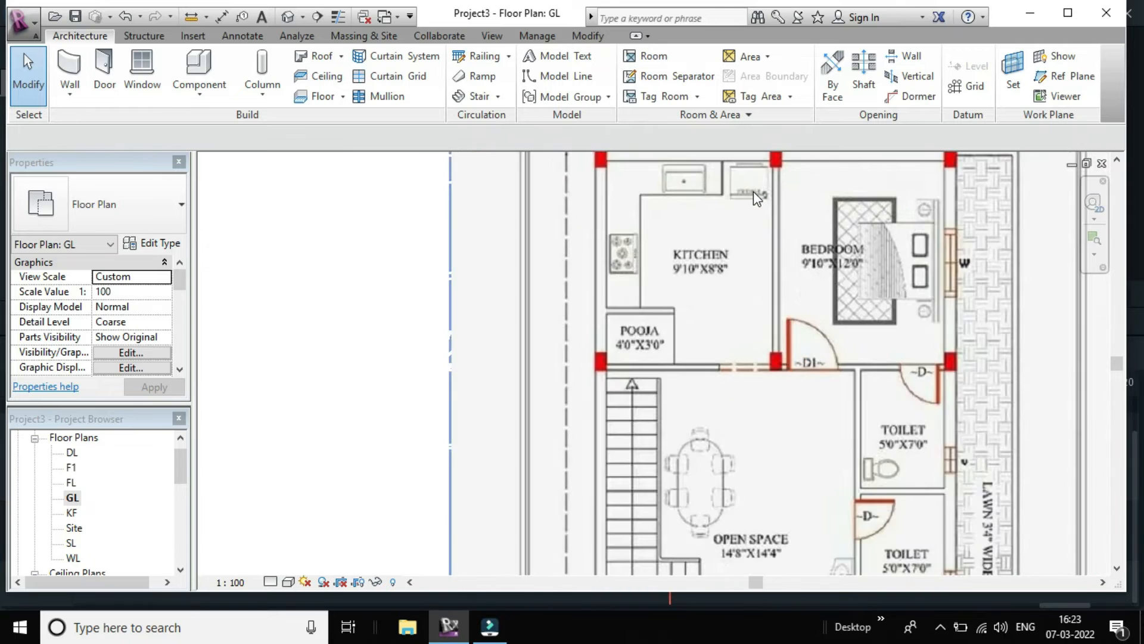
scroll(743, 233, down, 4)
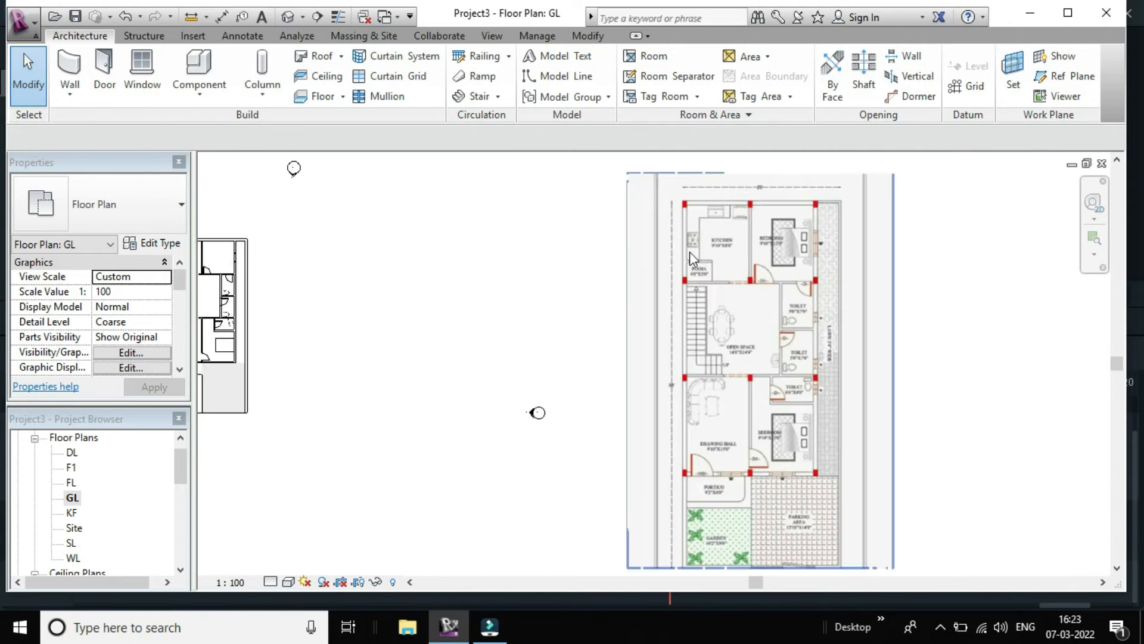
- Place a Bed-Box Double 53" x 74" in the rear bedroom, rotated so its pillows sit against the window wall
scroll(237, 258, up, 5)
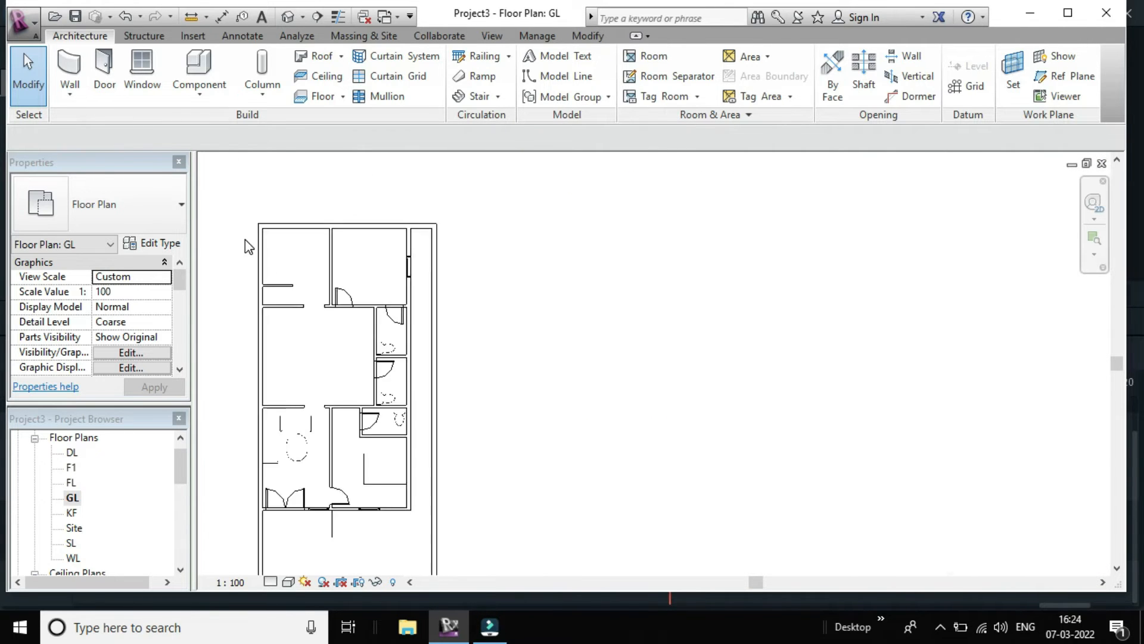
middle_drag(657, 376, 724, 390)
scroll(570, 325, up, 3)
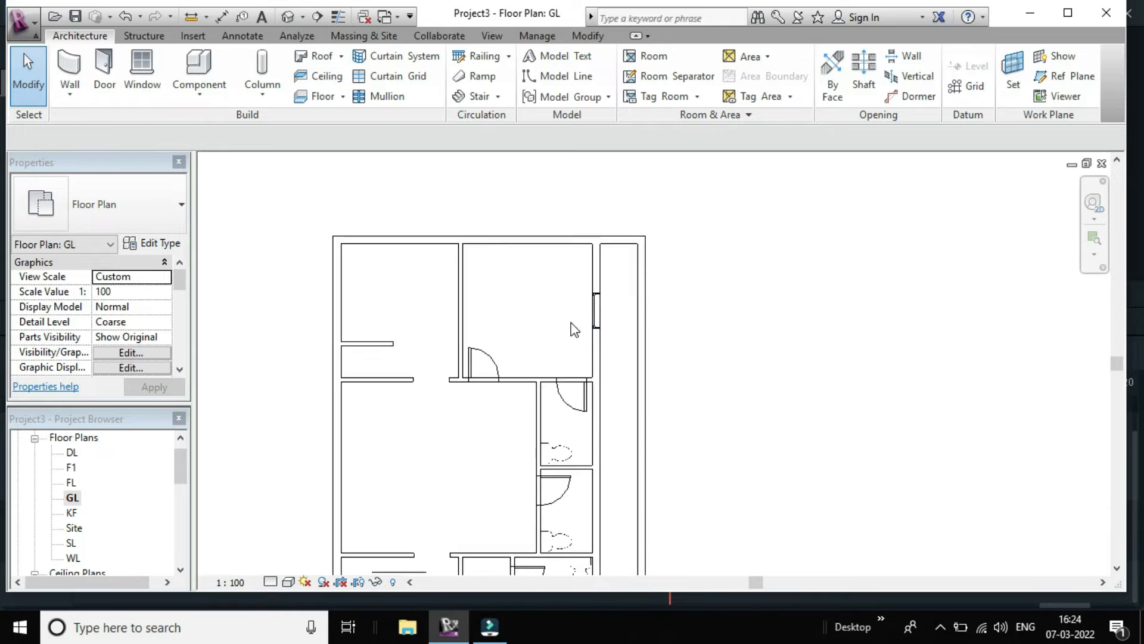
click(212, 73)
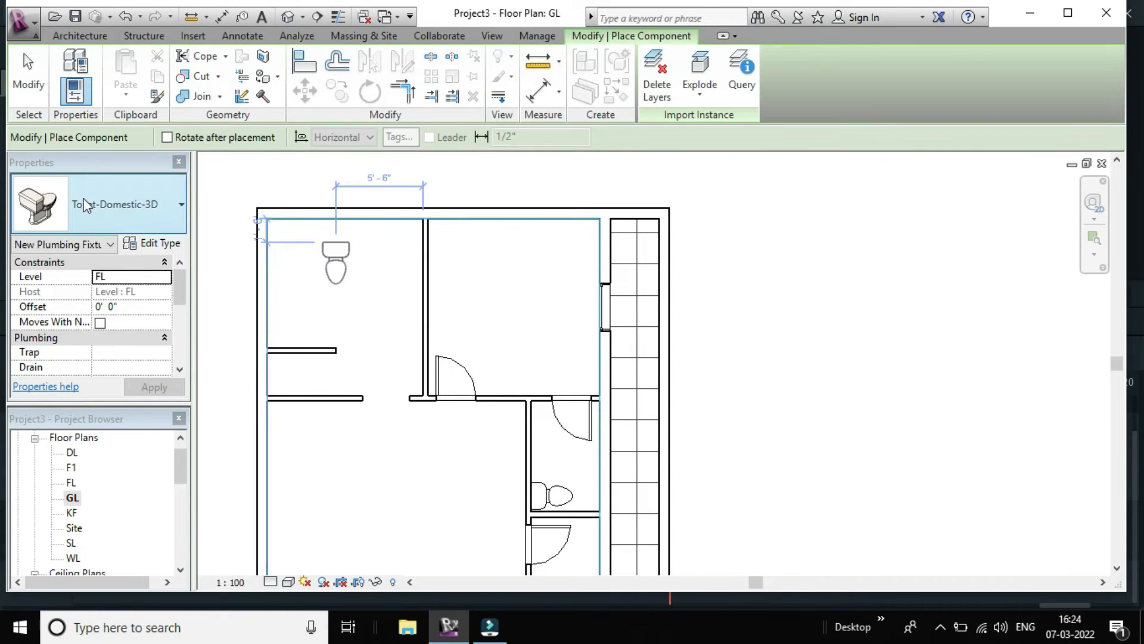
click(166, 223)
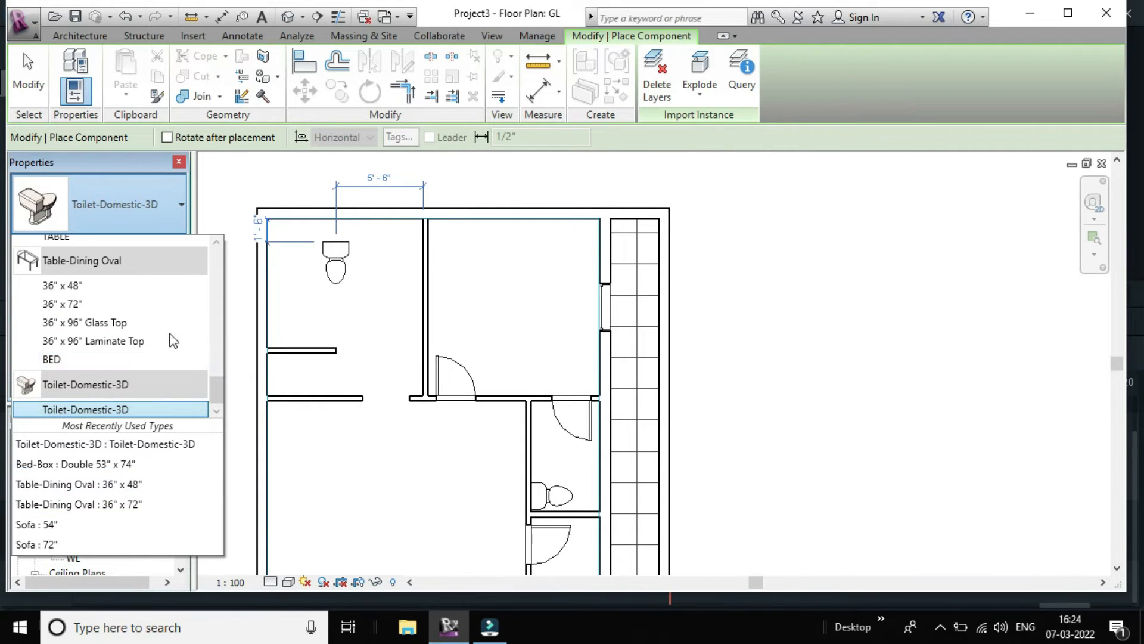
click(175, 458)
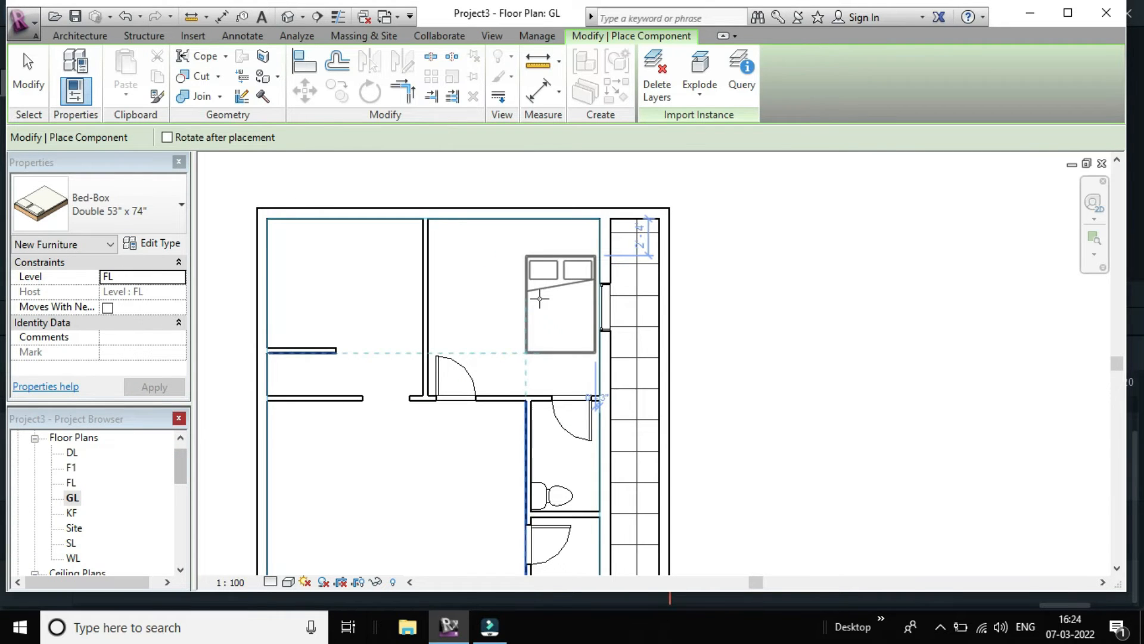
key(space)
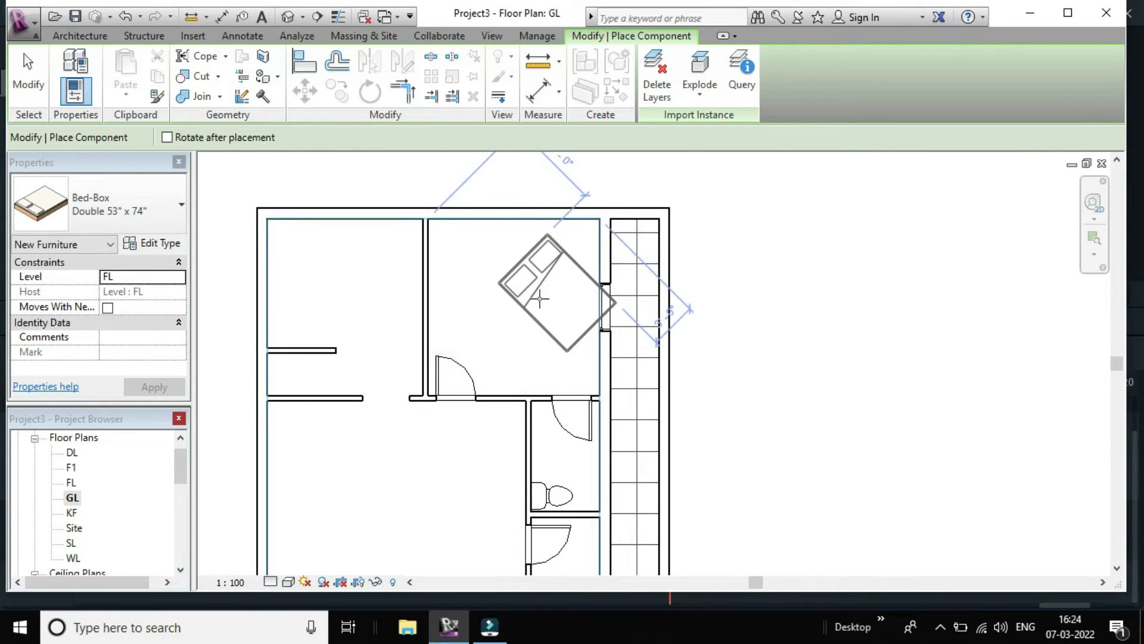
key(space)
key(space)
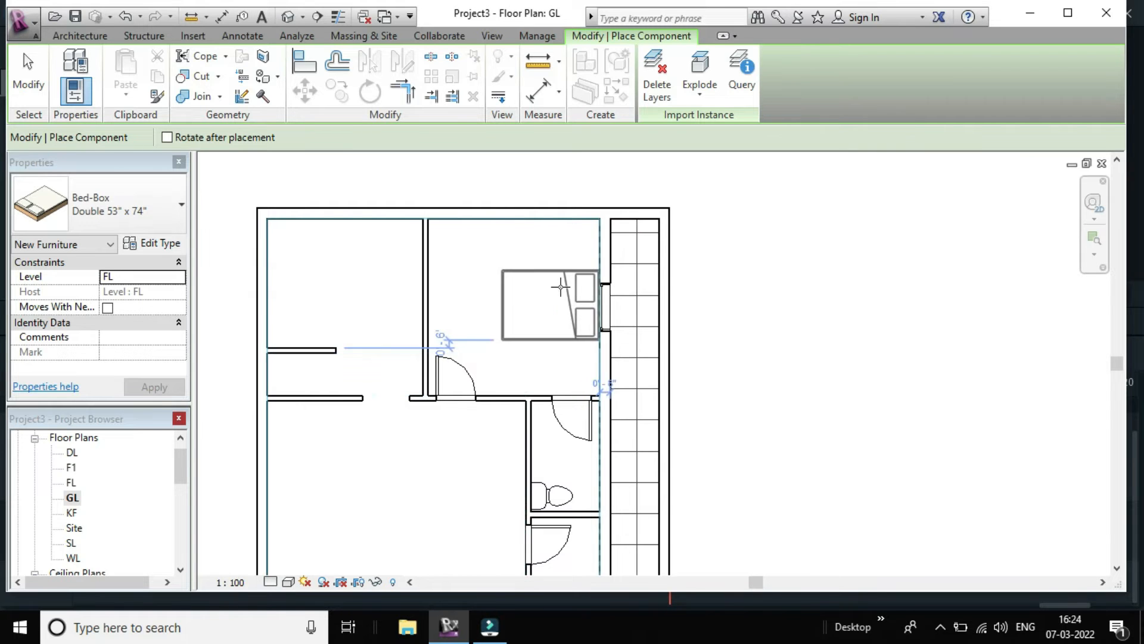
click(560, 287)
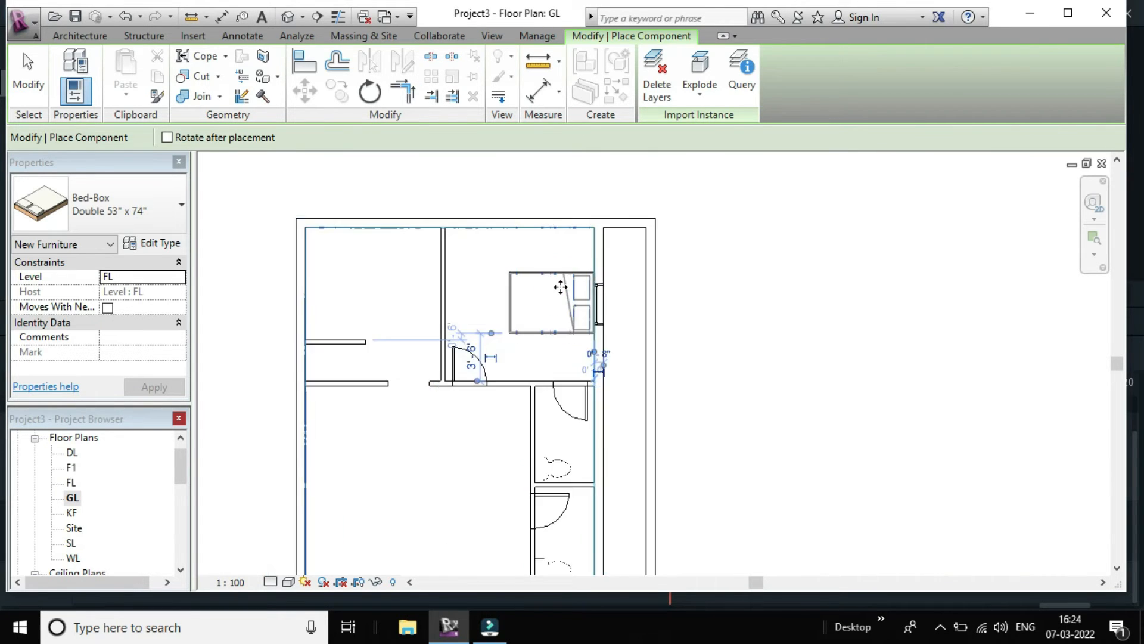
scroll(561, 286, up, 1)
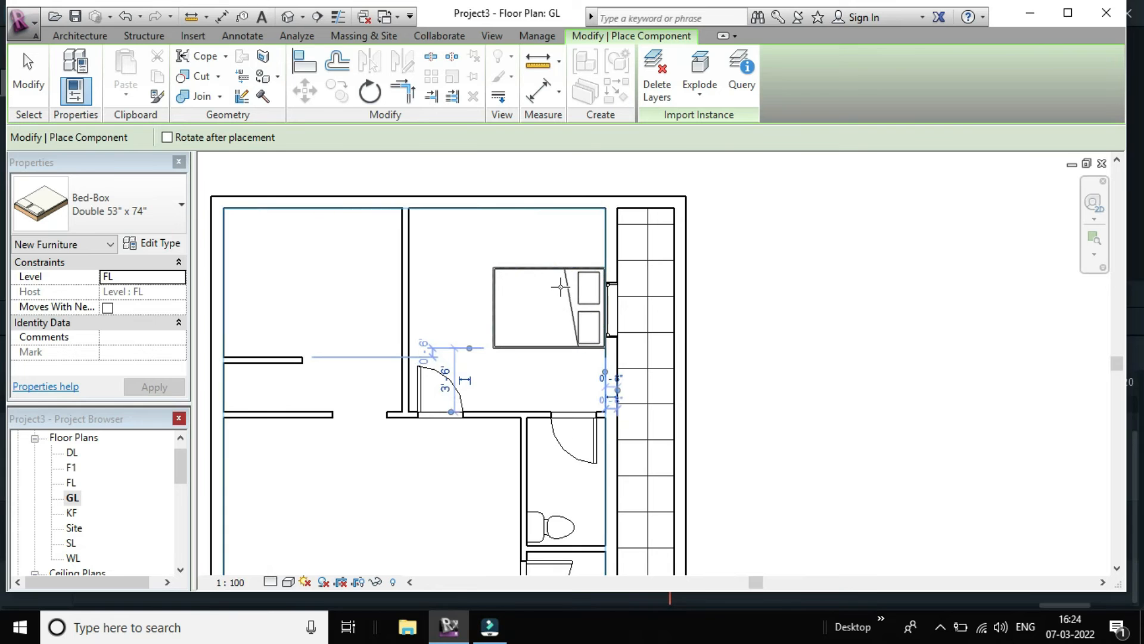
key(Escape)
key(Escape)
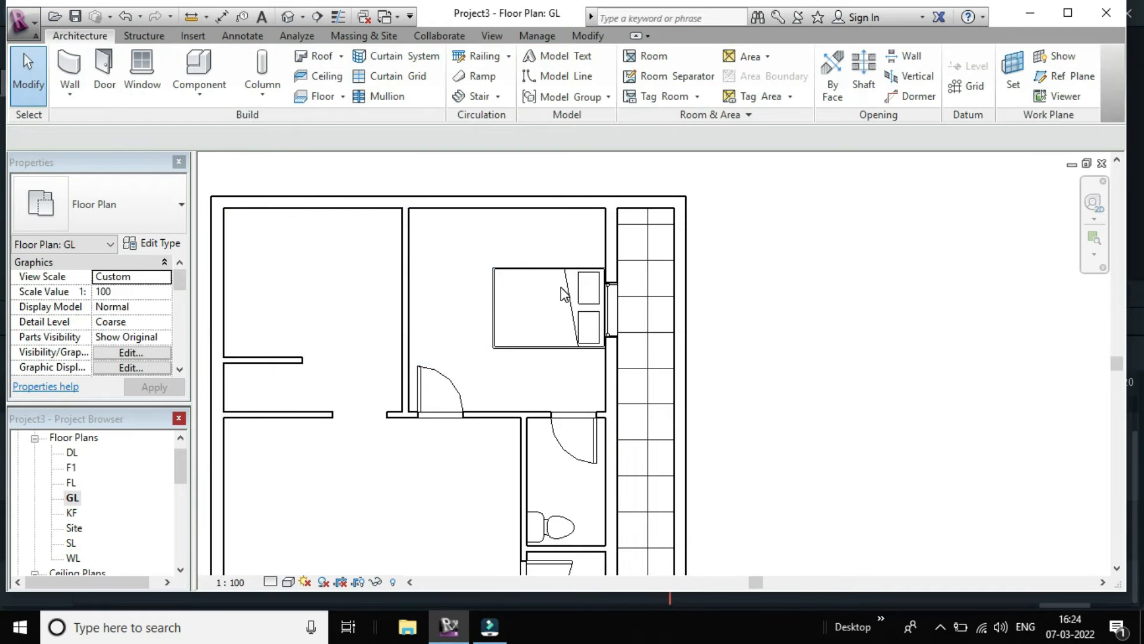
- Examine the three placed toilet fixtures on the GL floor plan, selecting each one to check its level property
scroll(565, 309, down, 3)
scroll(565, 309, up, 5)
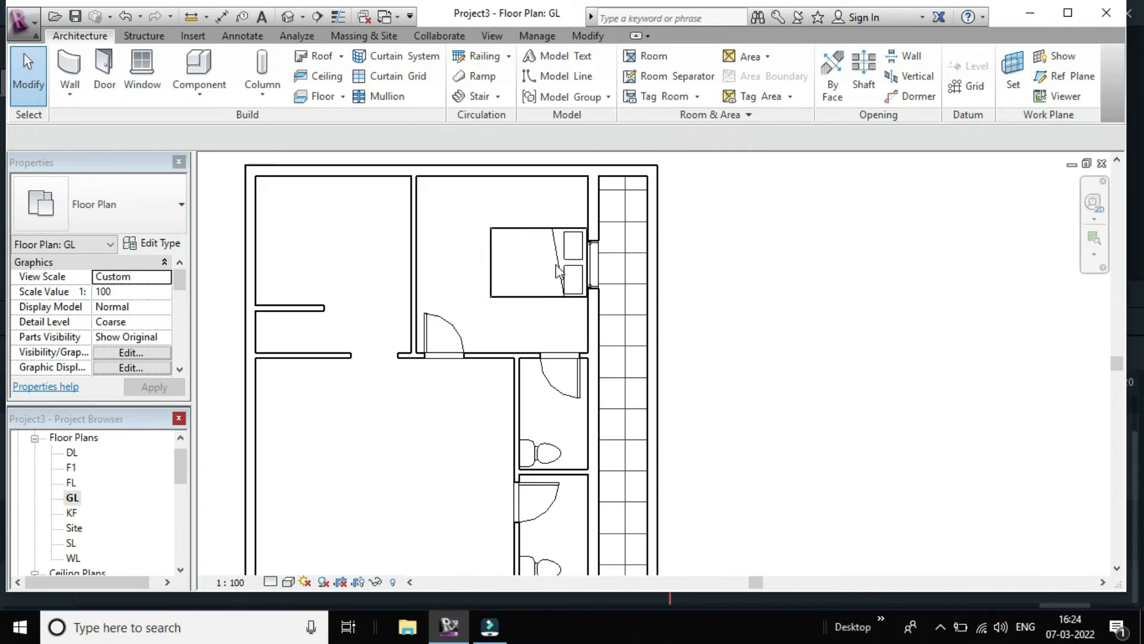
middle_drag(743, 371, 799, 246)
scroll(796, 239, down, 2)
middle_drag(803, 382, 787, 350)
scroll(761, 342, up, 3)
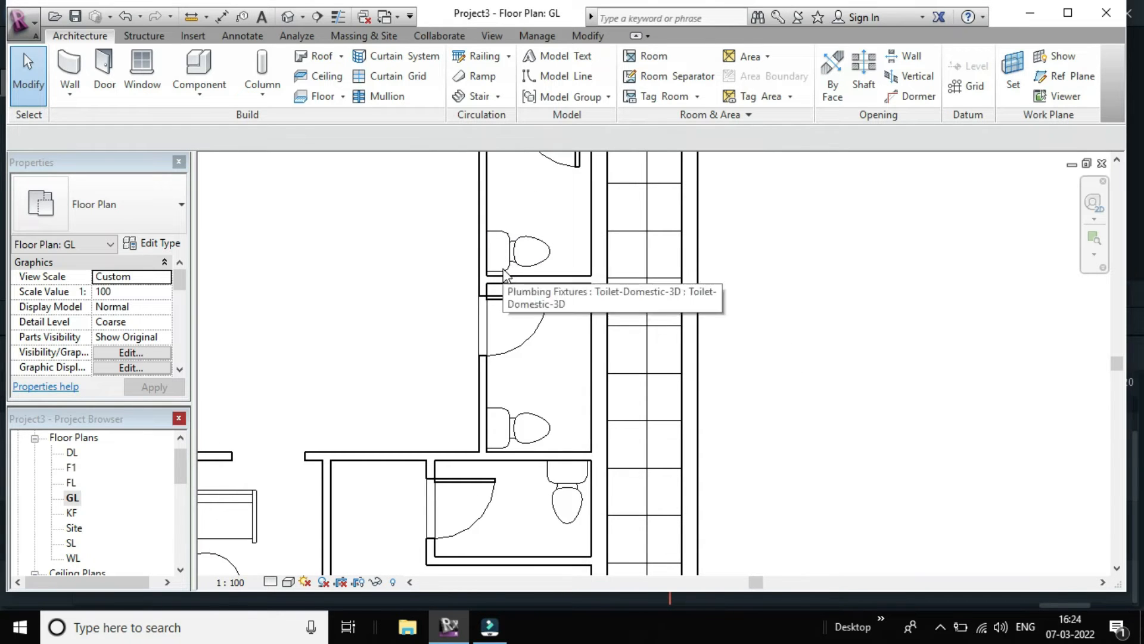
click(505, 276)
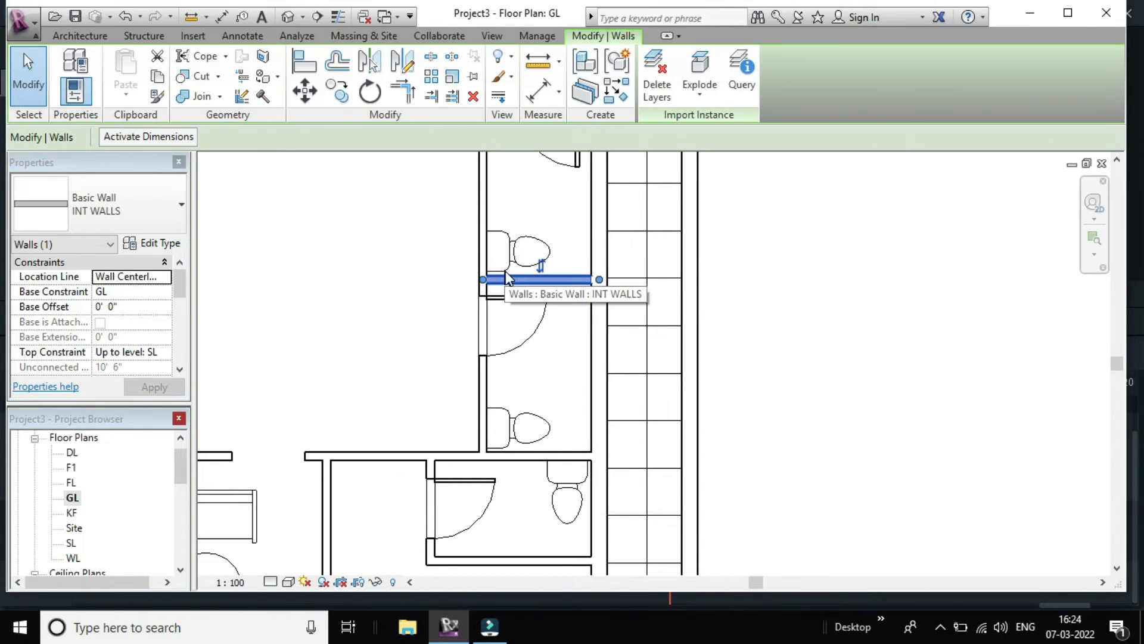
click(725, 256)
click(513, 279)
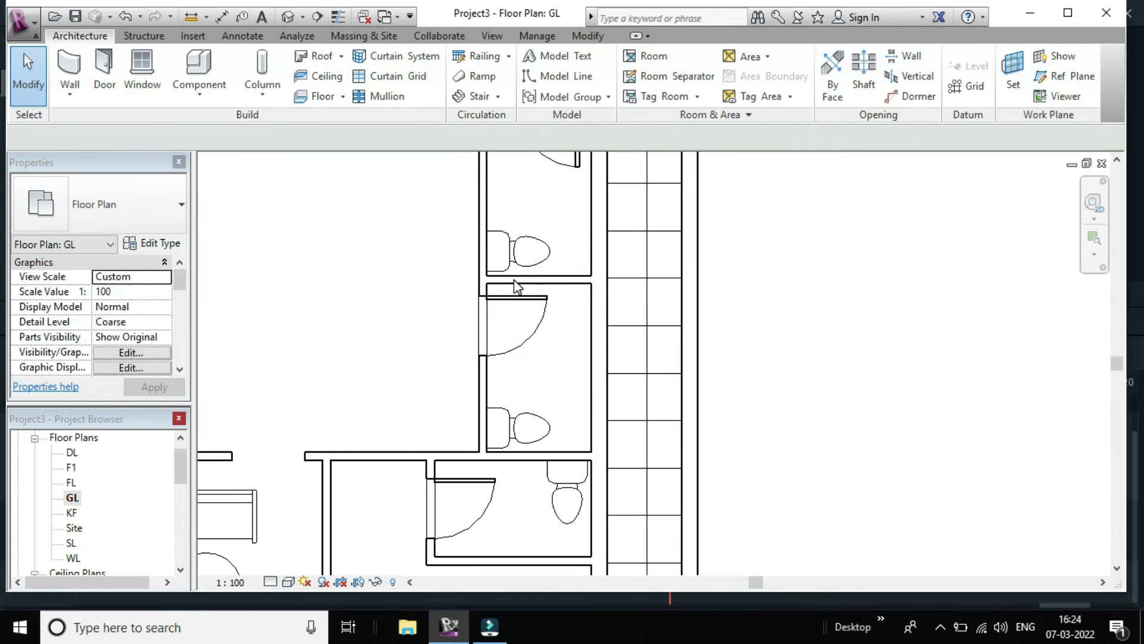
click(510, 248)
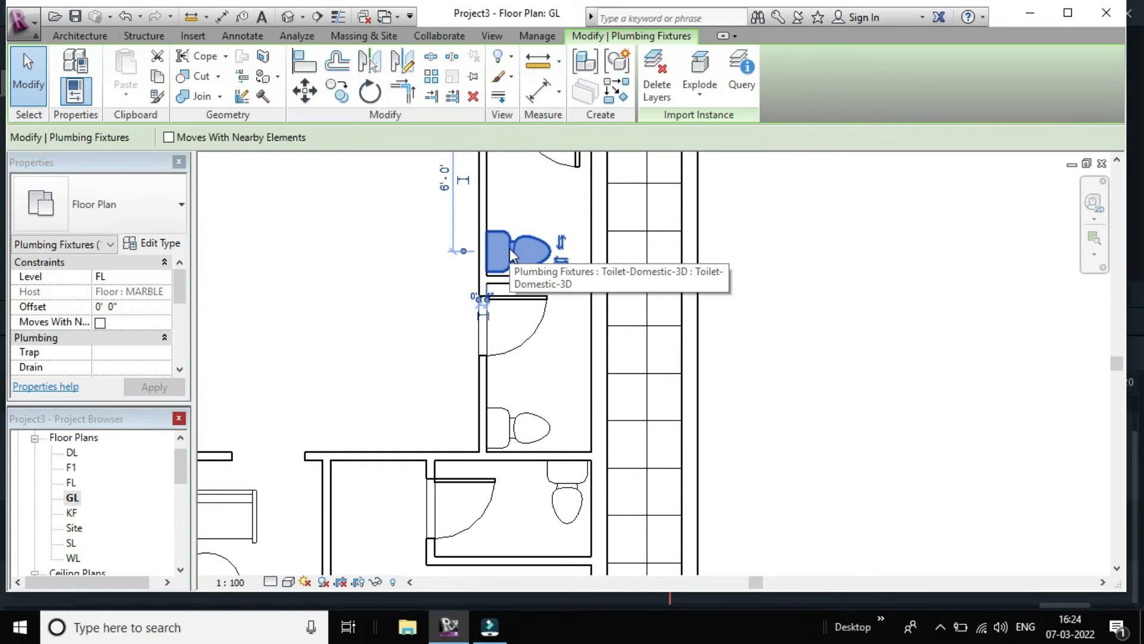
click(508, 425)
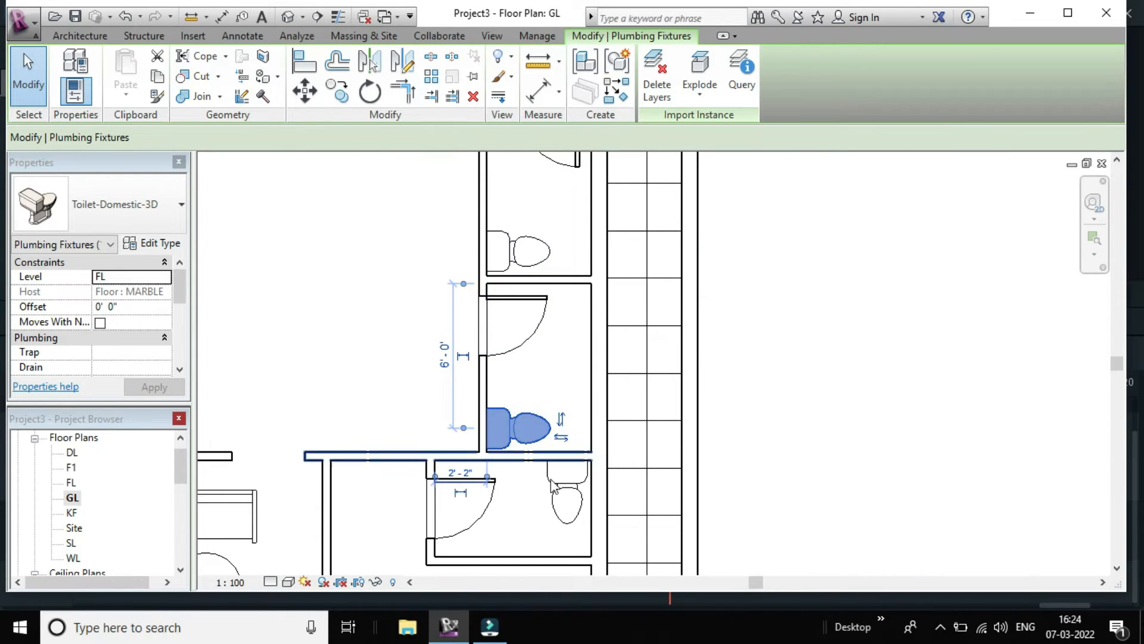
click(559, 487)
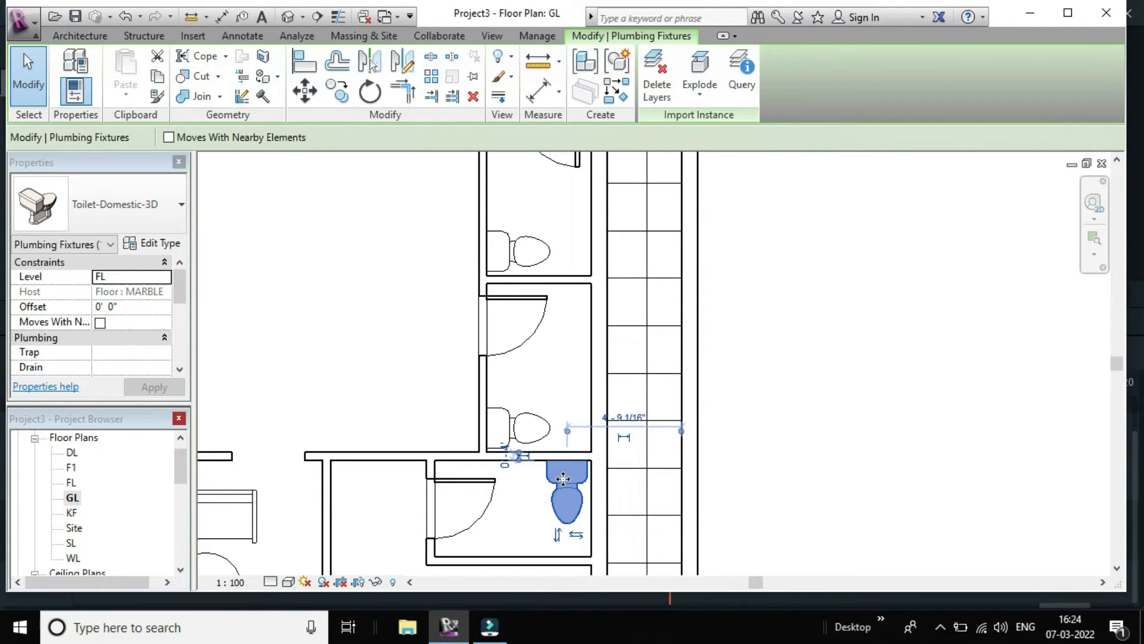
key(alt)
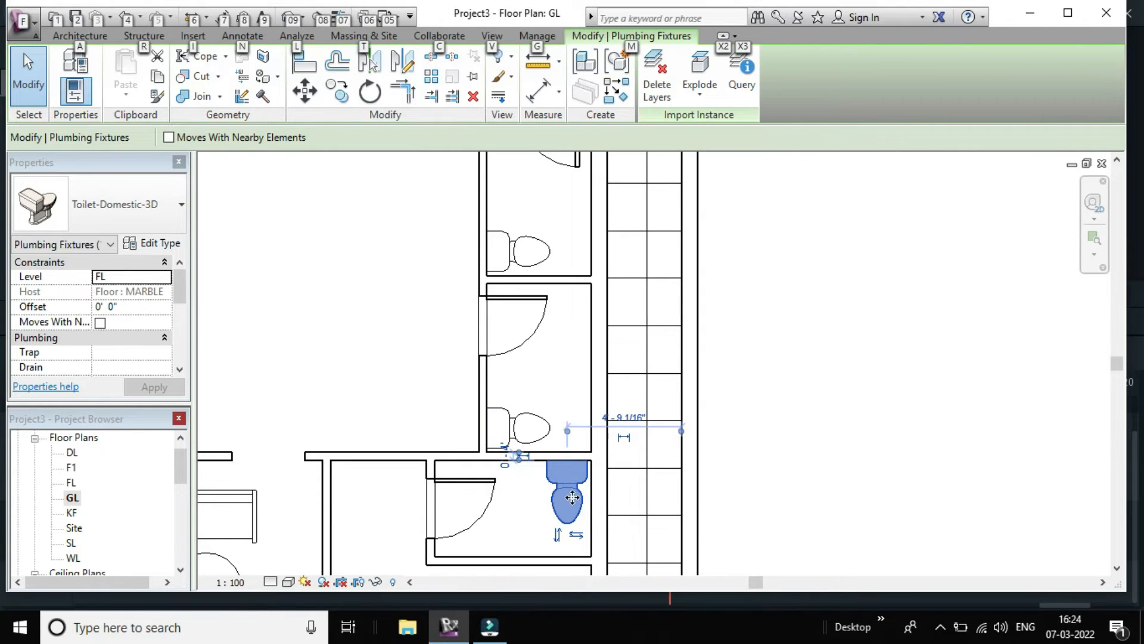
click(514, 439)
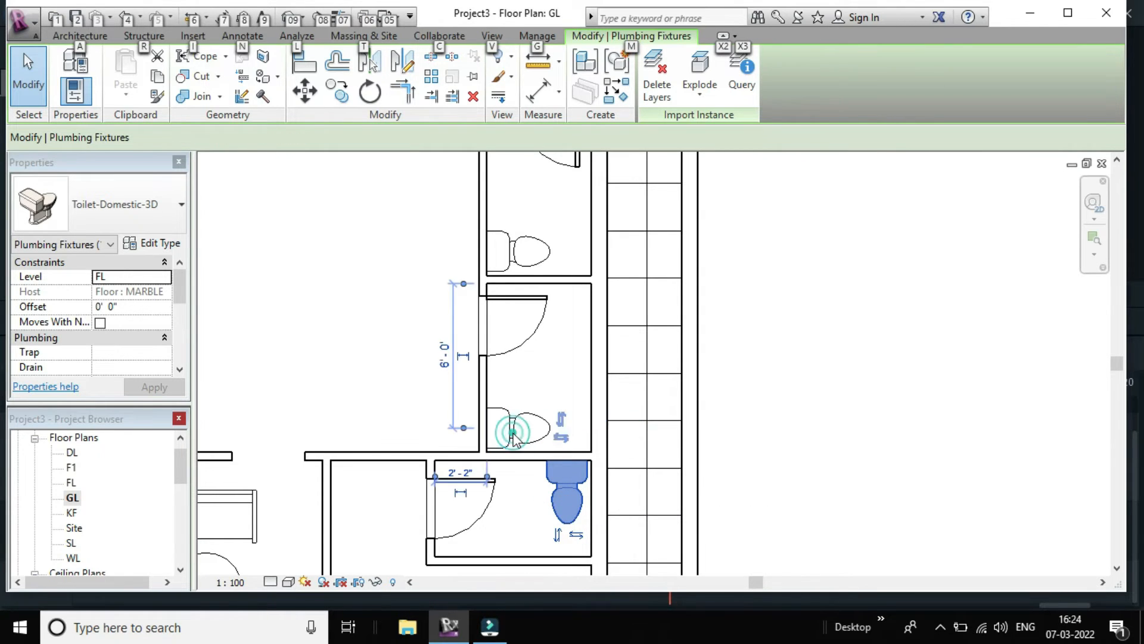
click(517, 255)
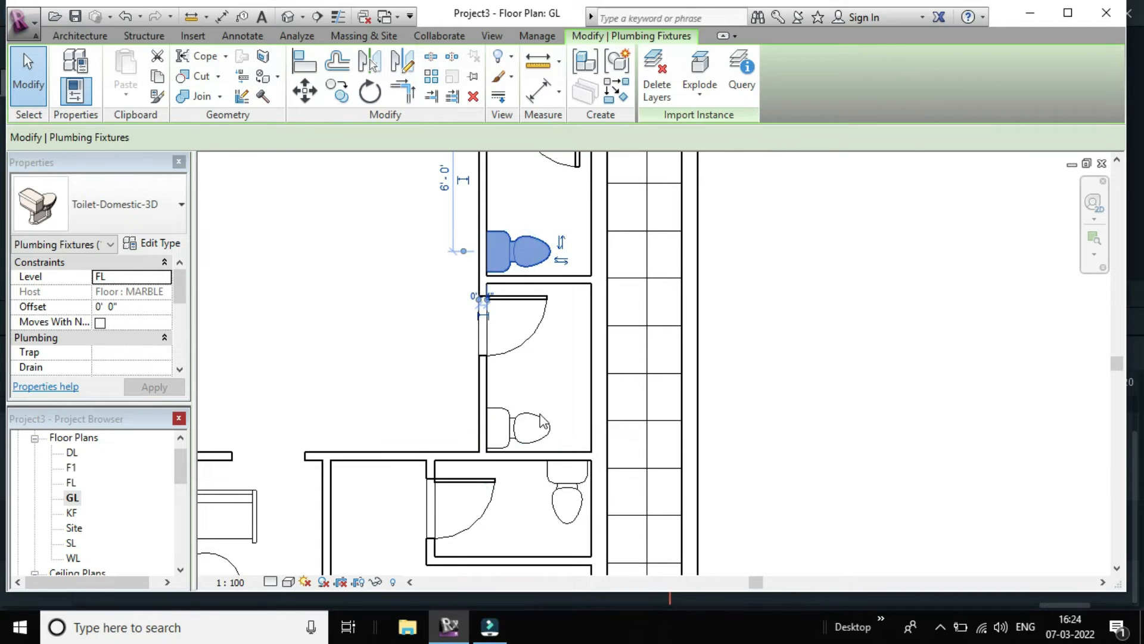
- Open the Toilet-Domestic-3D family for editing, view its 3D model, and load it back into Project3.rvt
click(553, 428)
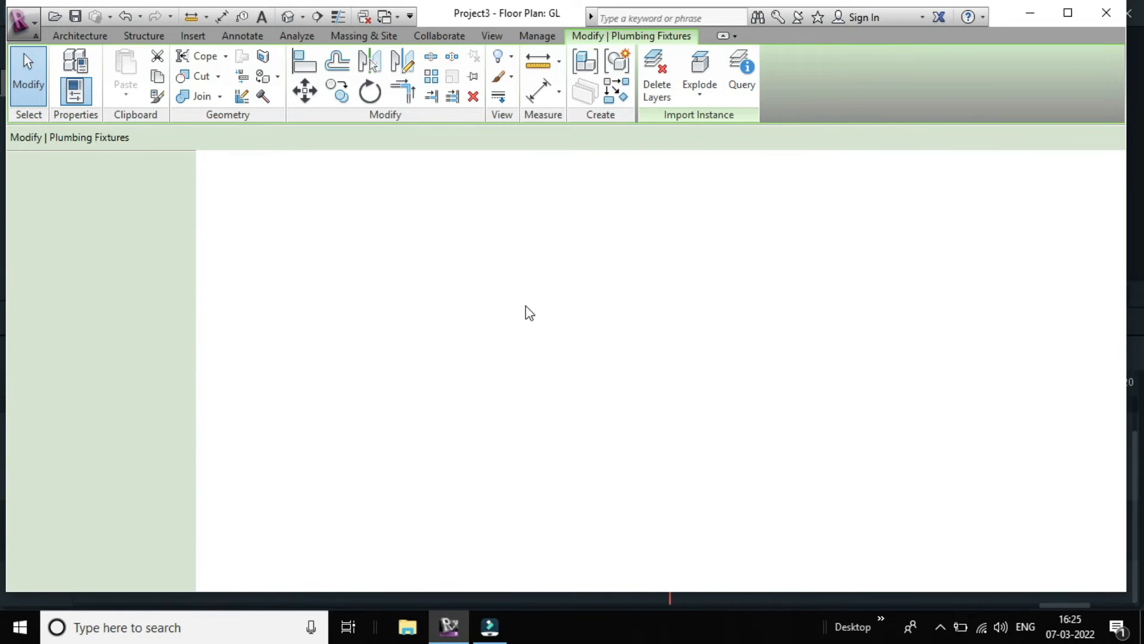
scroll(602, 334, up, 4)
scroll(625, 354, down, 1)
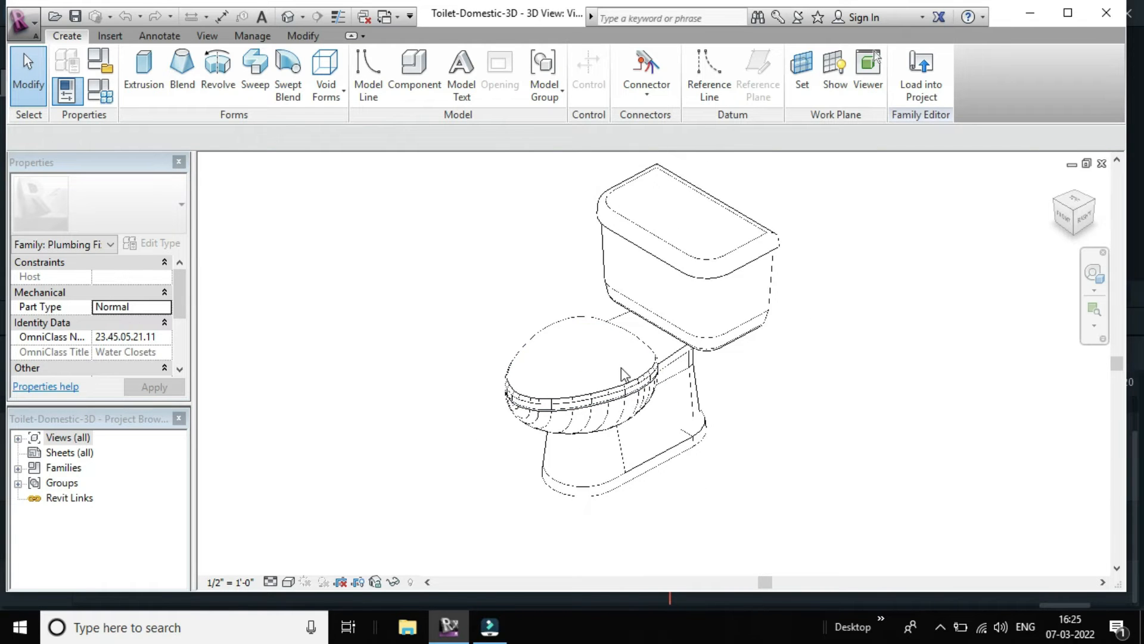
scroll(621, 368, up, 2)
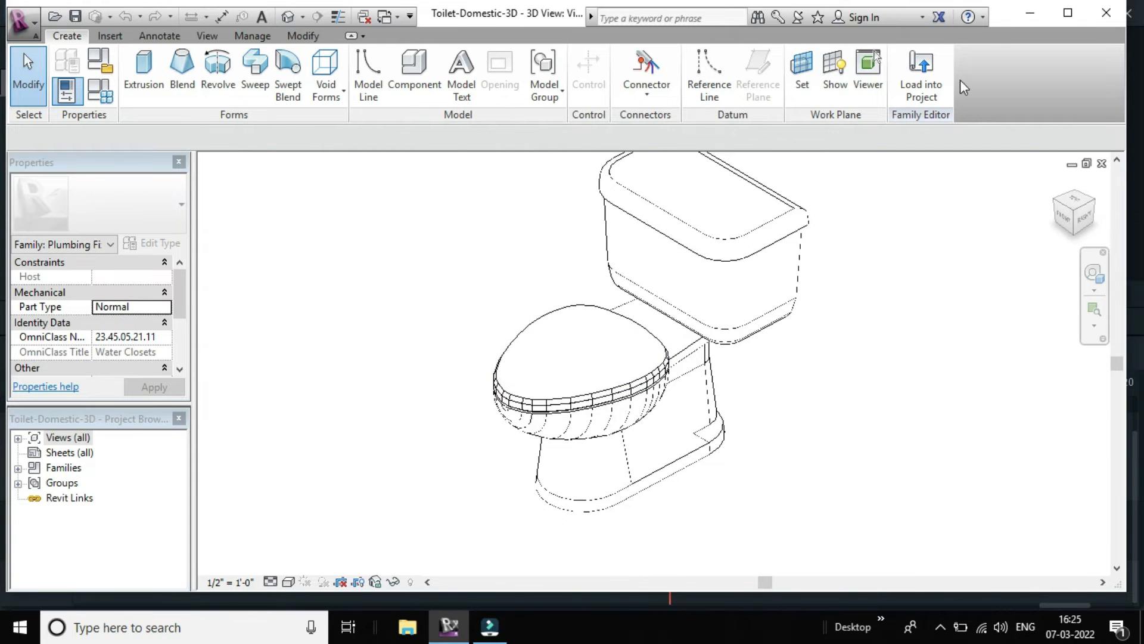
click(914, 73)
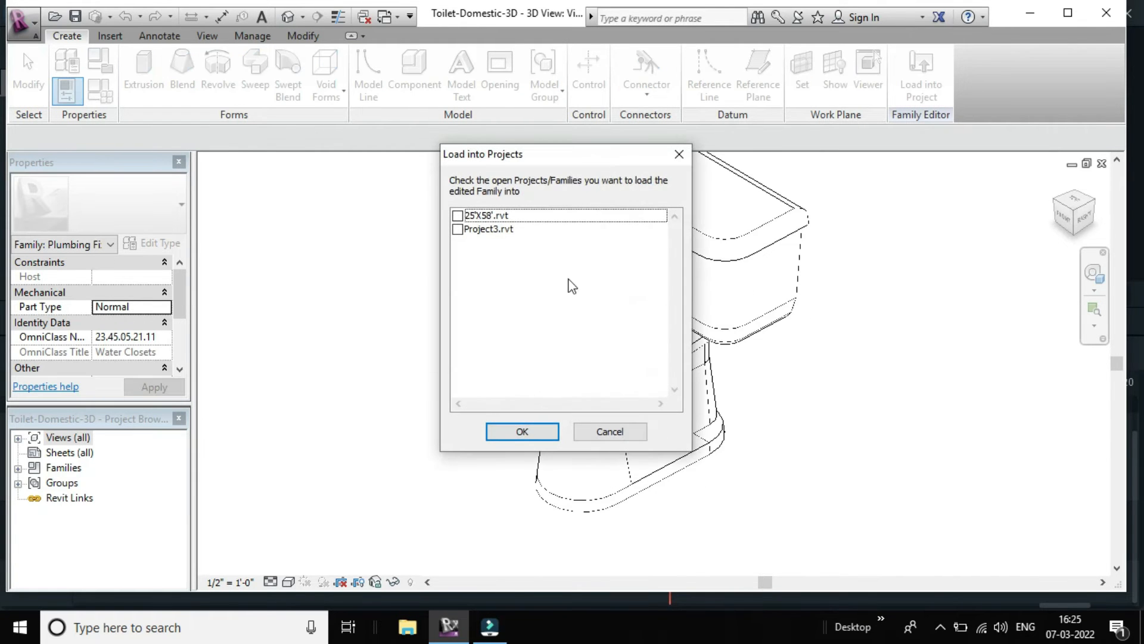
click(457, 229)
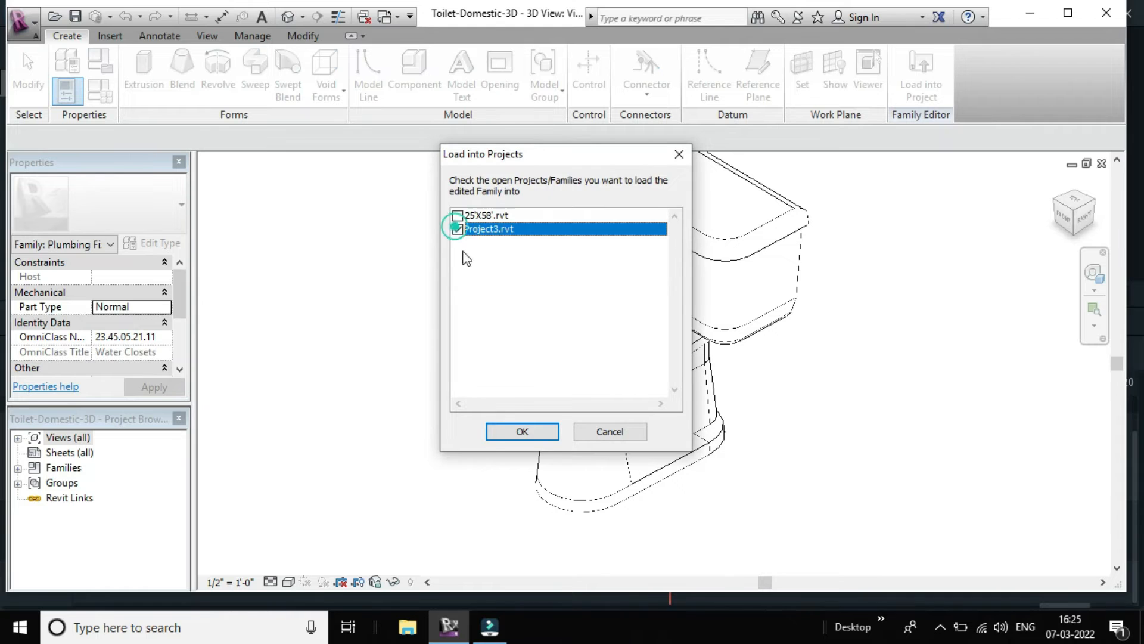
click(536, 431)
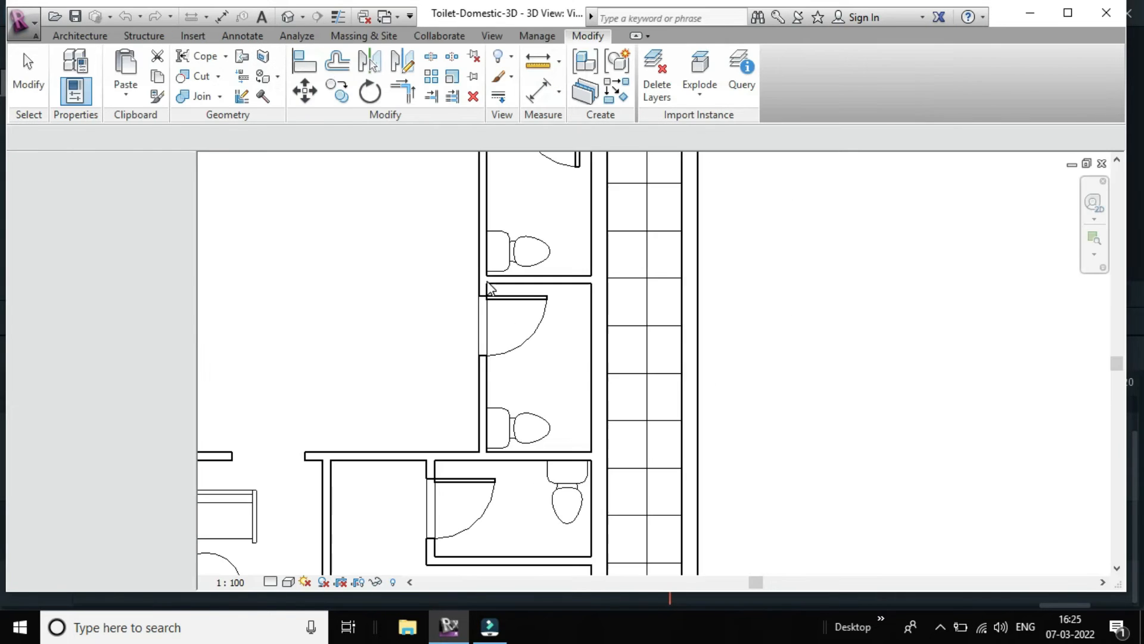
- Set the level of the toilet fixture in the lower of the two stacked toilets beside the open space to GL
scroll(547, 309, down, 3)
scroll(548, 305, up, 4)
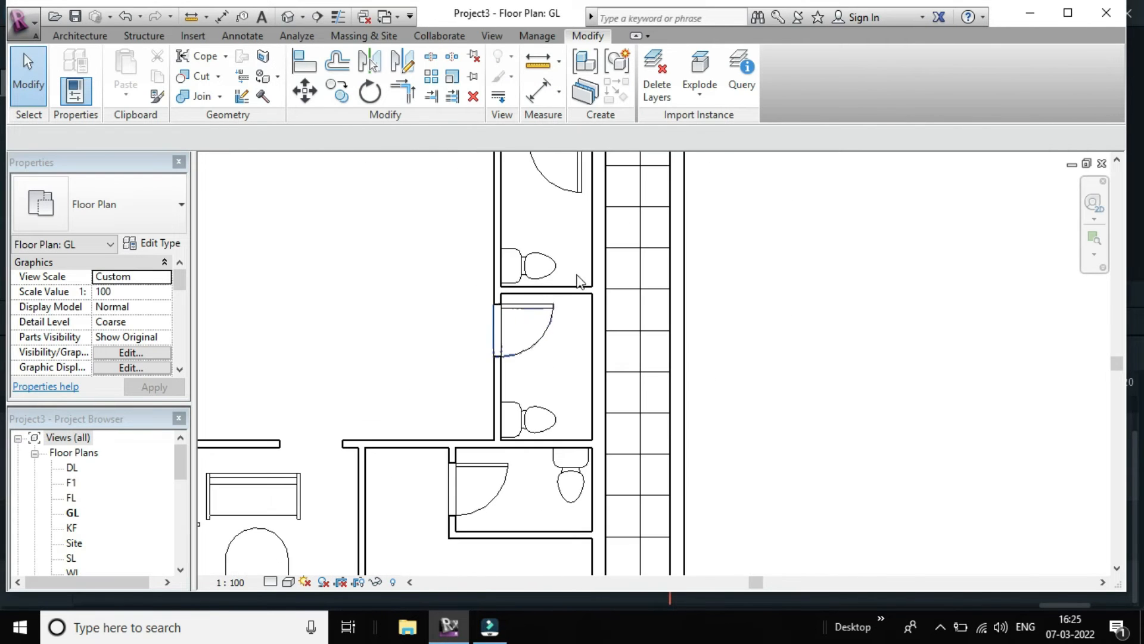
scroll(628, 337, down, 3)
middle_drag(629, 338, 775, 327)
scroll(769, 328, up, 3)
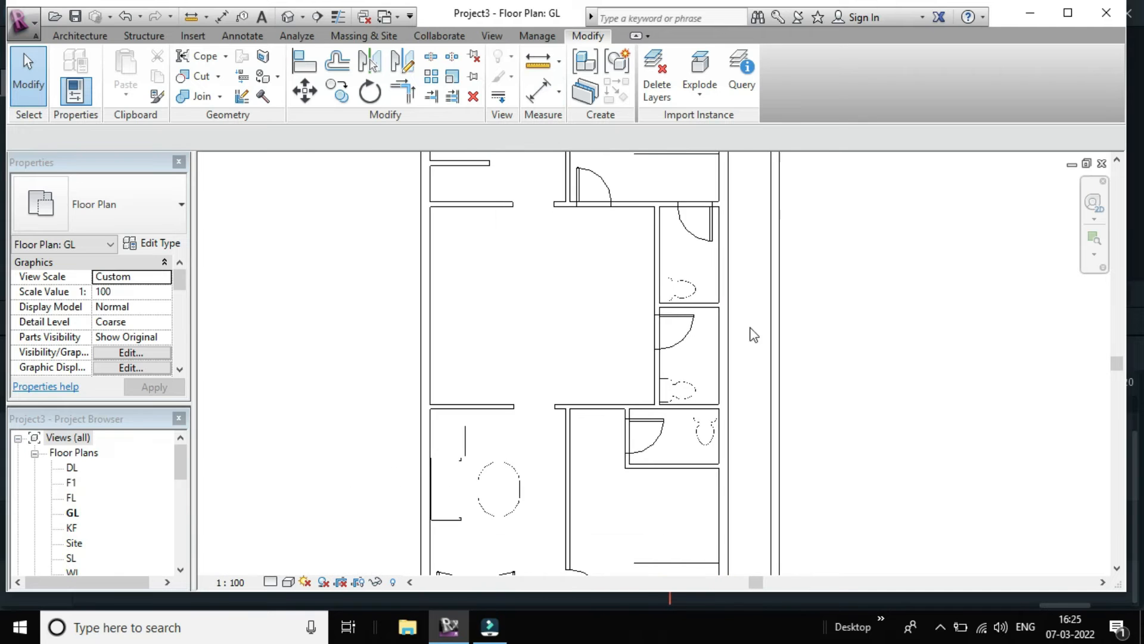
click(663, 275)
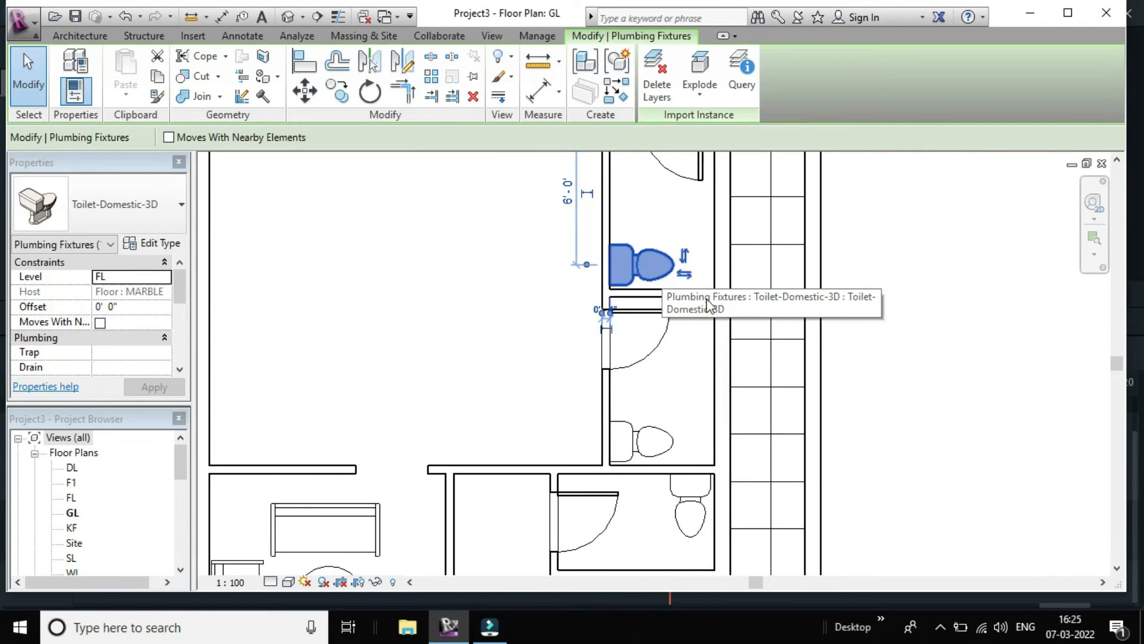
click(672, 446)
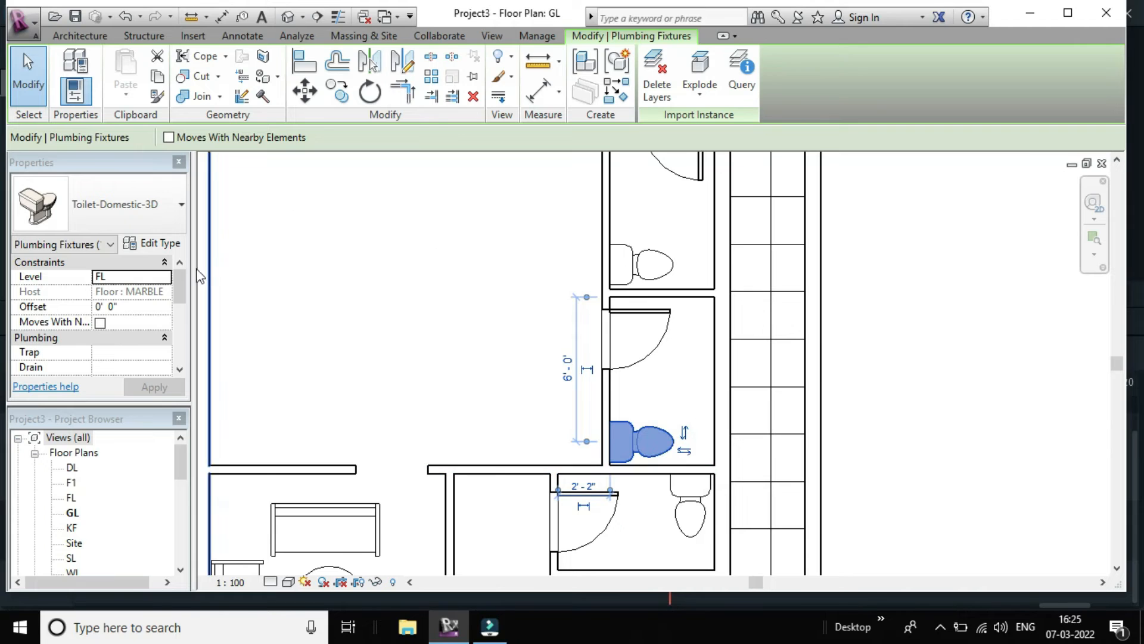
click(128, 276)
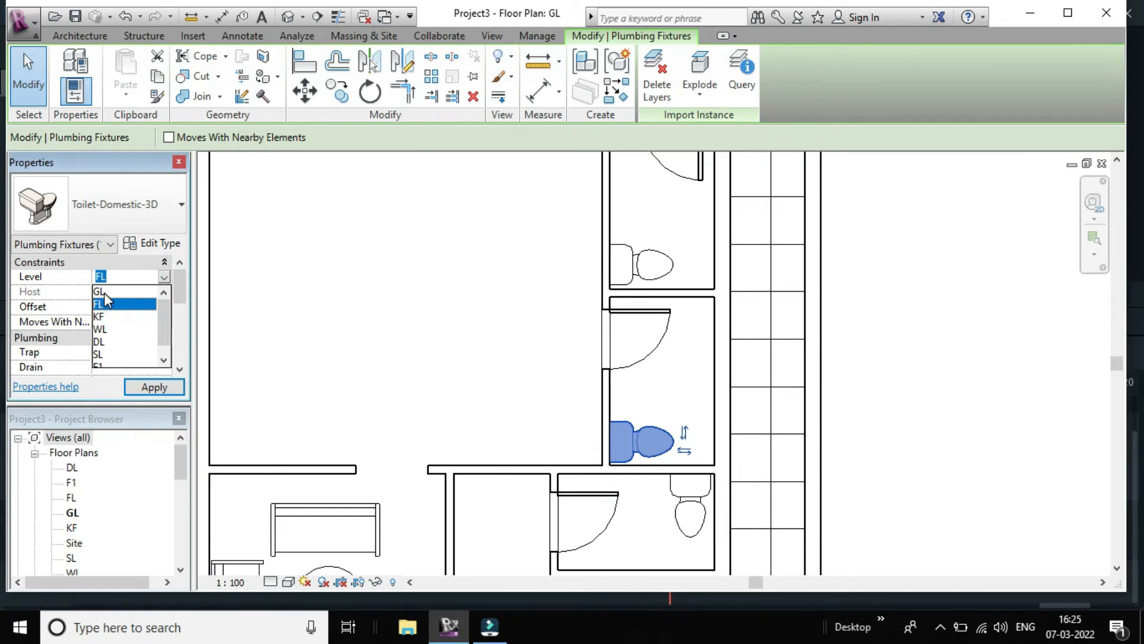
click(105, 292)
click(162, 382)
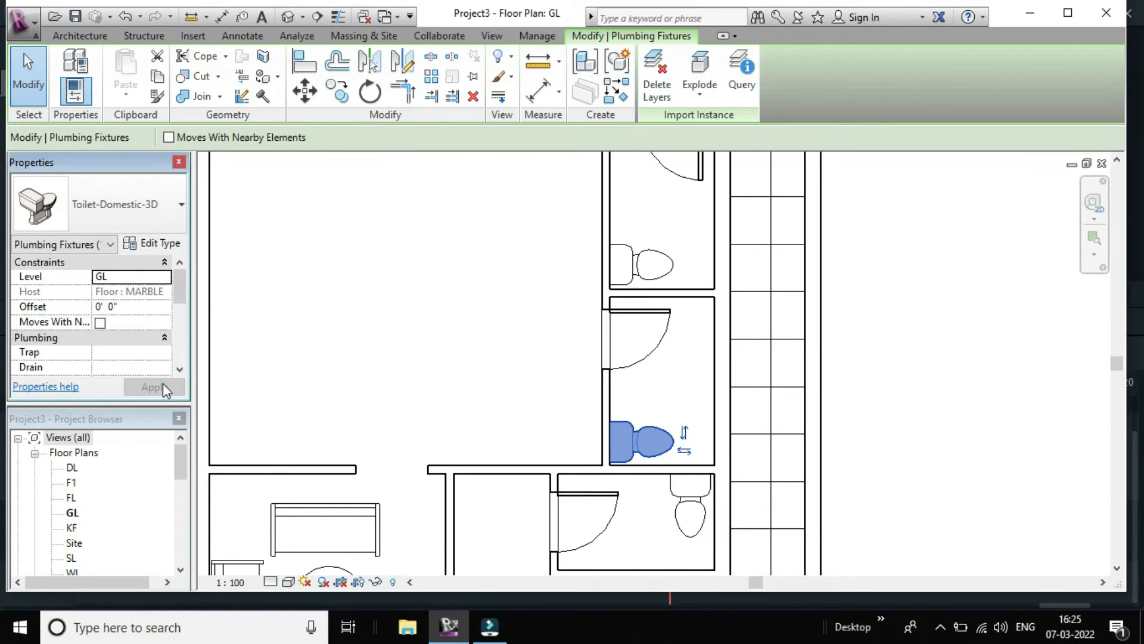
- Set the level of the toilet fixture in the upper of the two stacked toilets beside the open space to GL
click(656, 279)
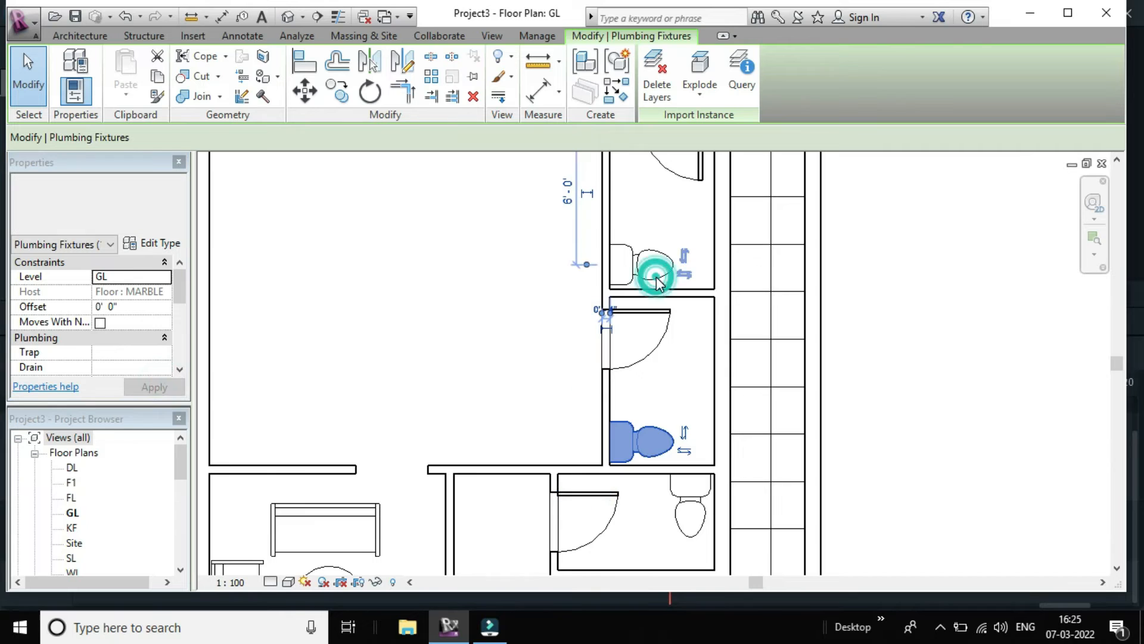
click(137, 276)
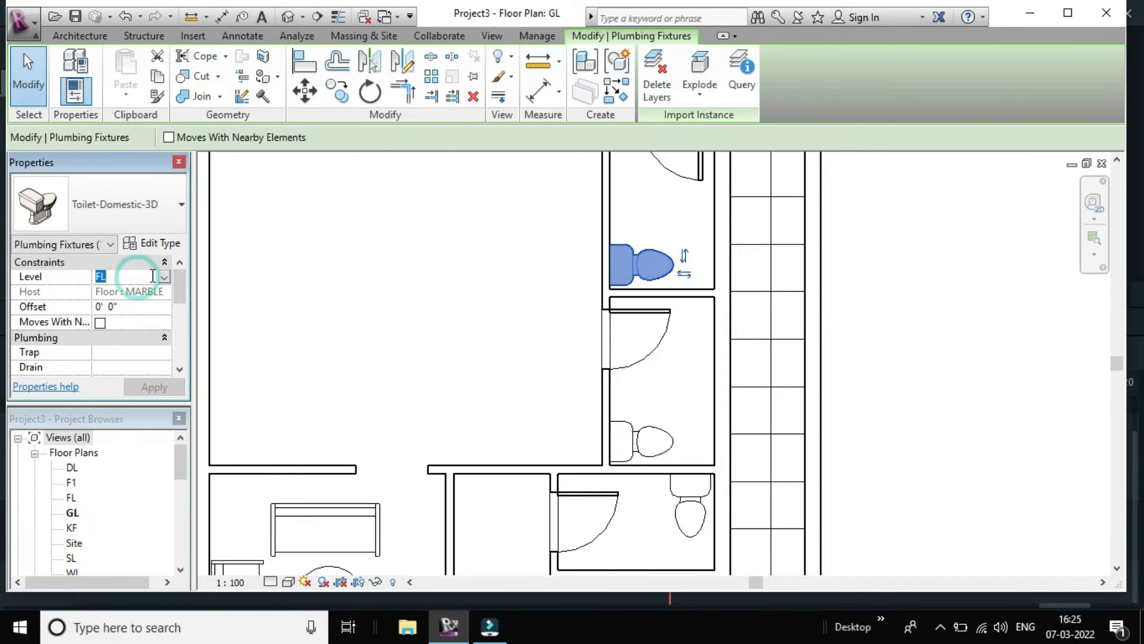
click(163, 277)
click(115, 292)
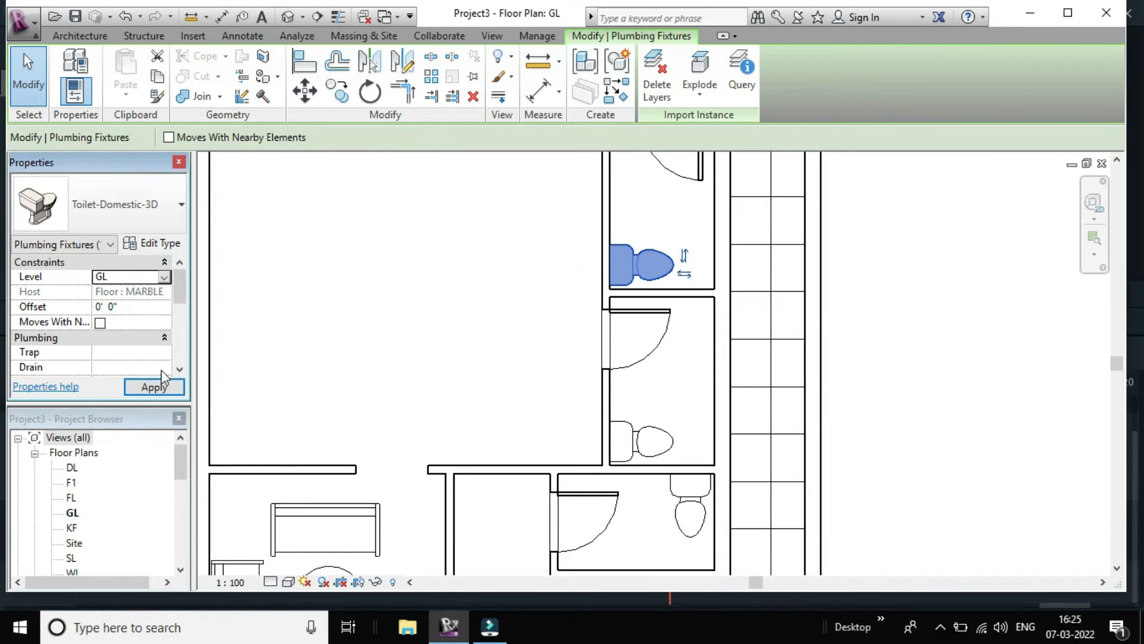
click(168, 386)
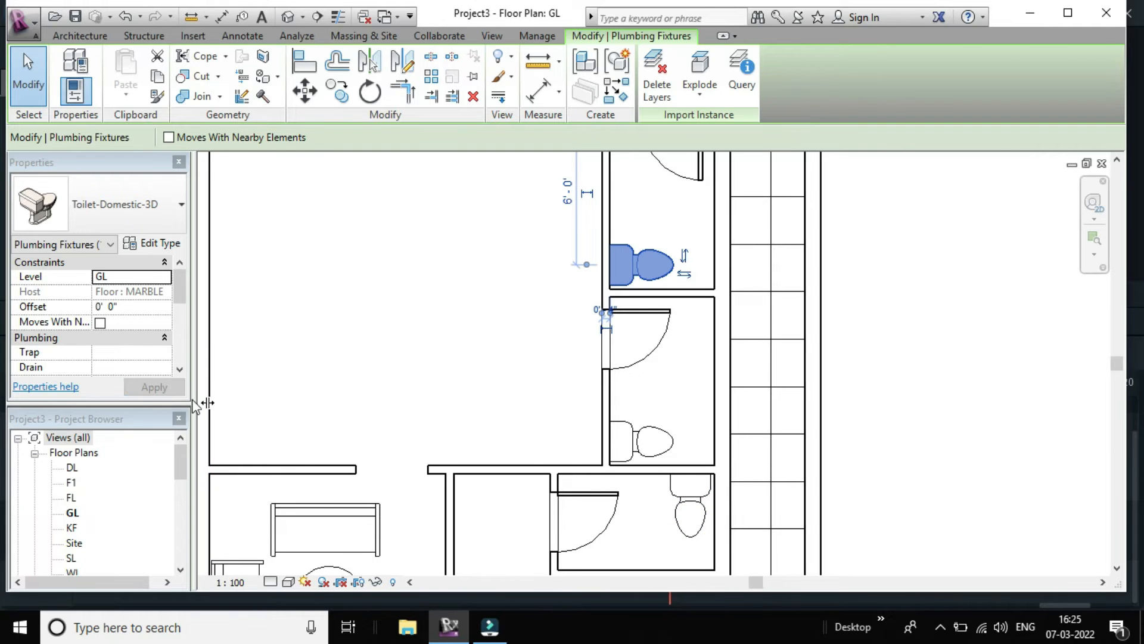
- Assign the toilet fixture in the toilet attached to the front bedroom to level GL and deselect it
click(697, 529)
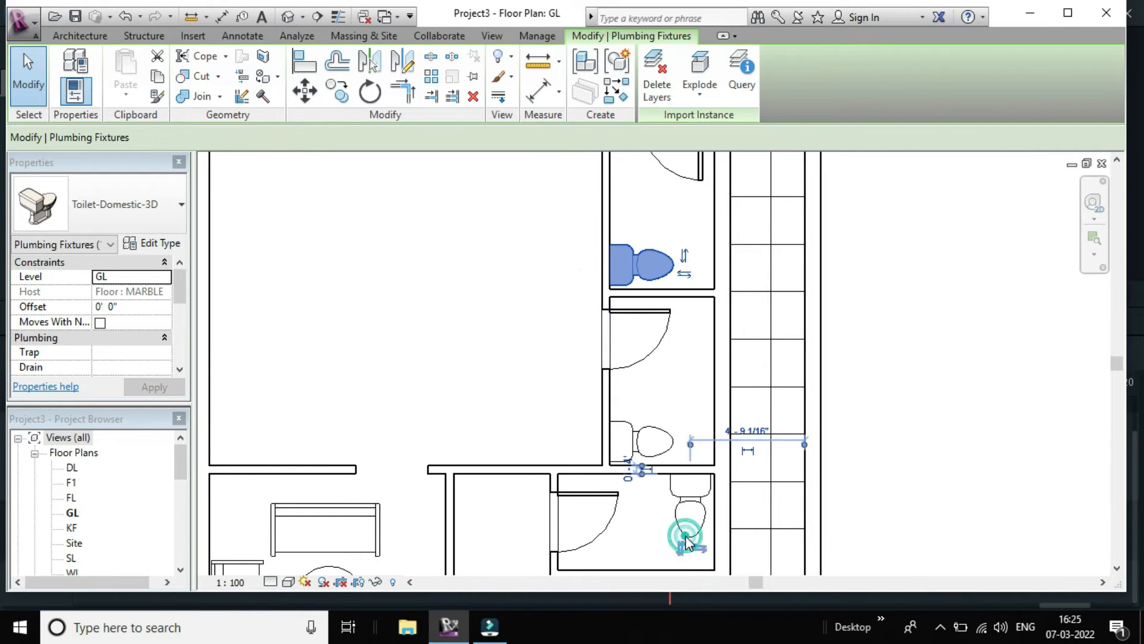
click(162, 278)
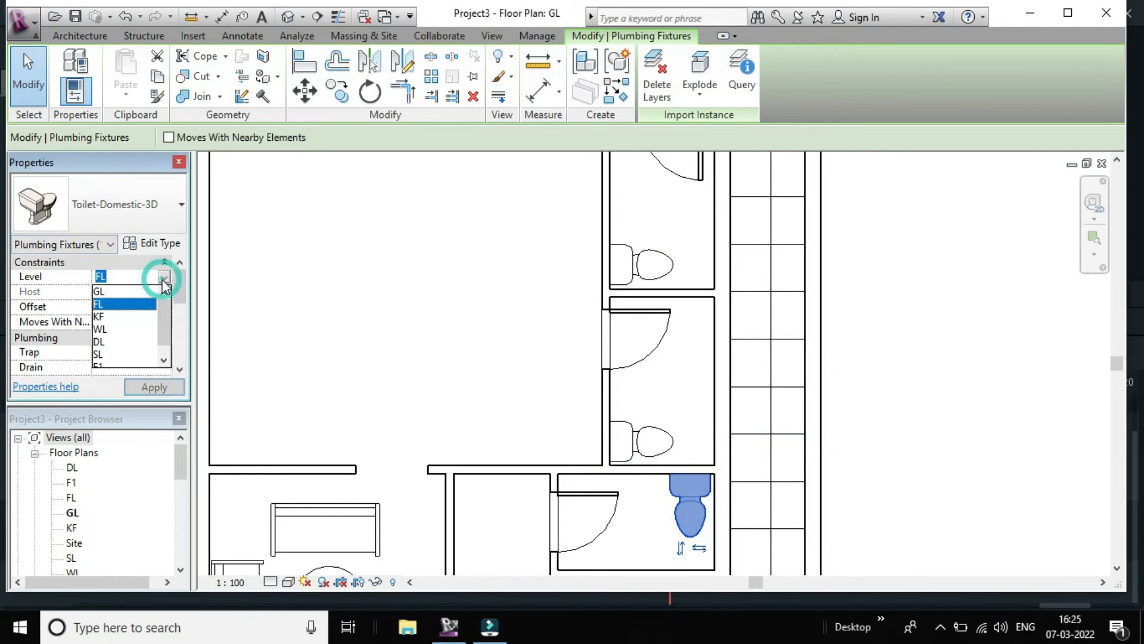
click(105, 294)
click(165, 388)
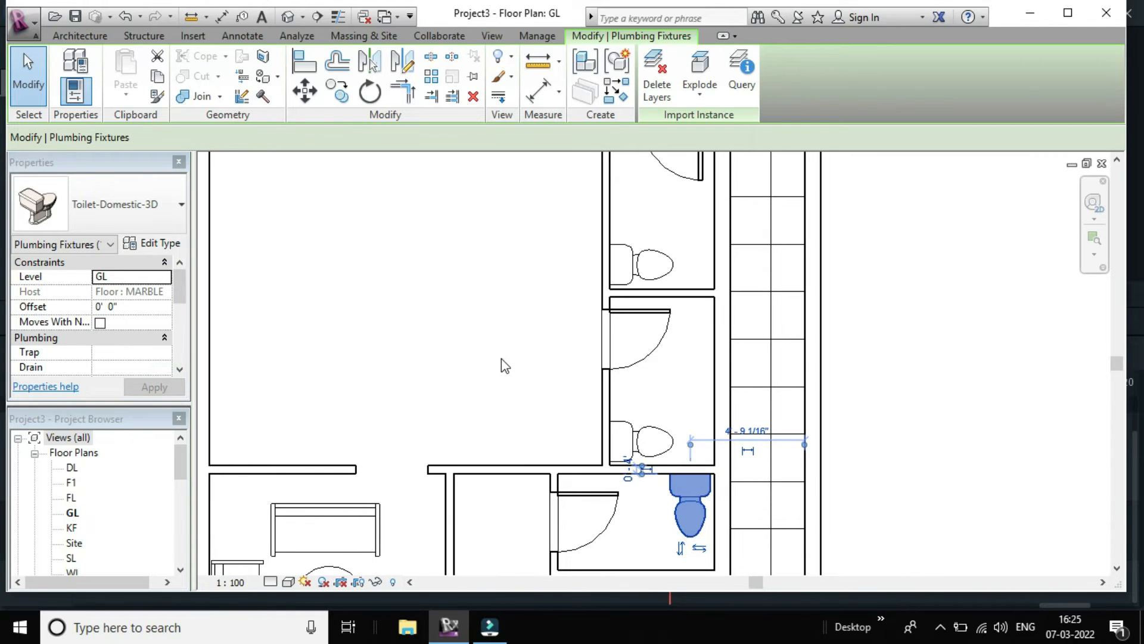
scroll(502, 359, down, 2)
click(812, 342)
- Examine the GL floor plan around the three toilets and the rear rooms
scroll(812, 342, down, 1)
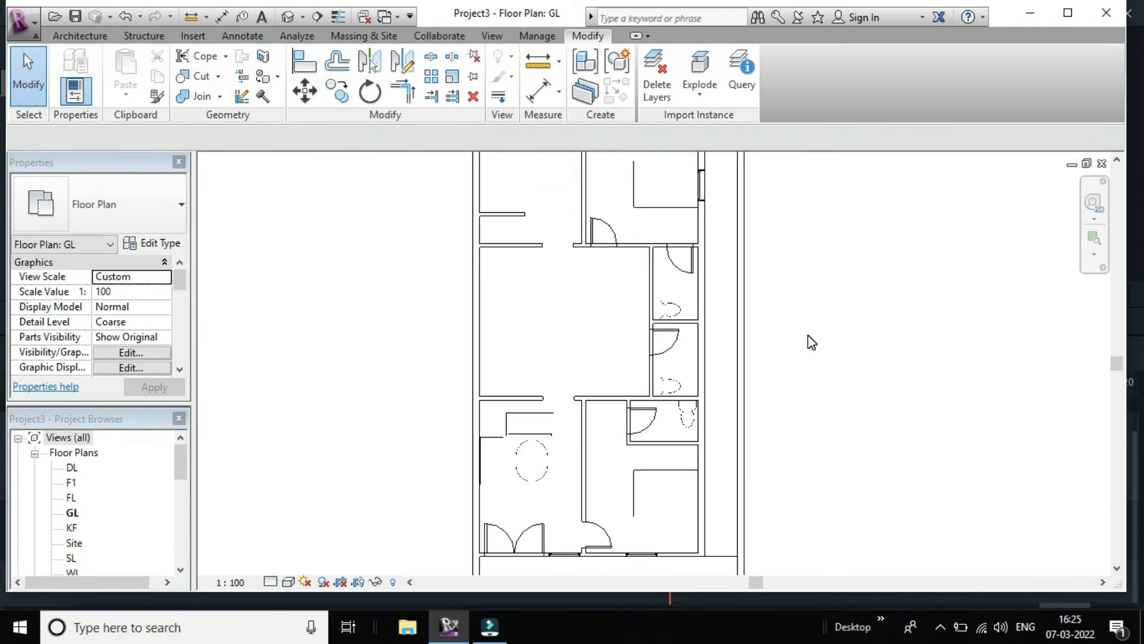
scroll(812, 342, up, 3)
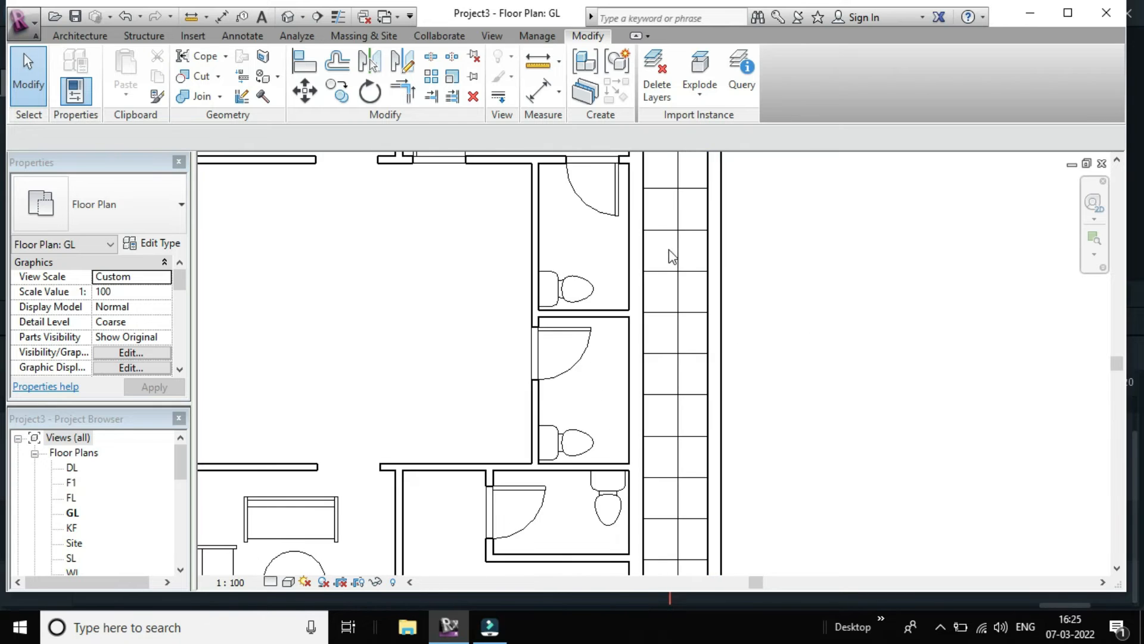
scroll(739, 268, down, 2)
scroll(742, 277, up, 3)
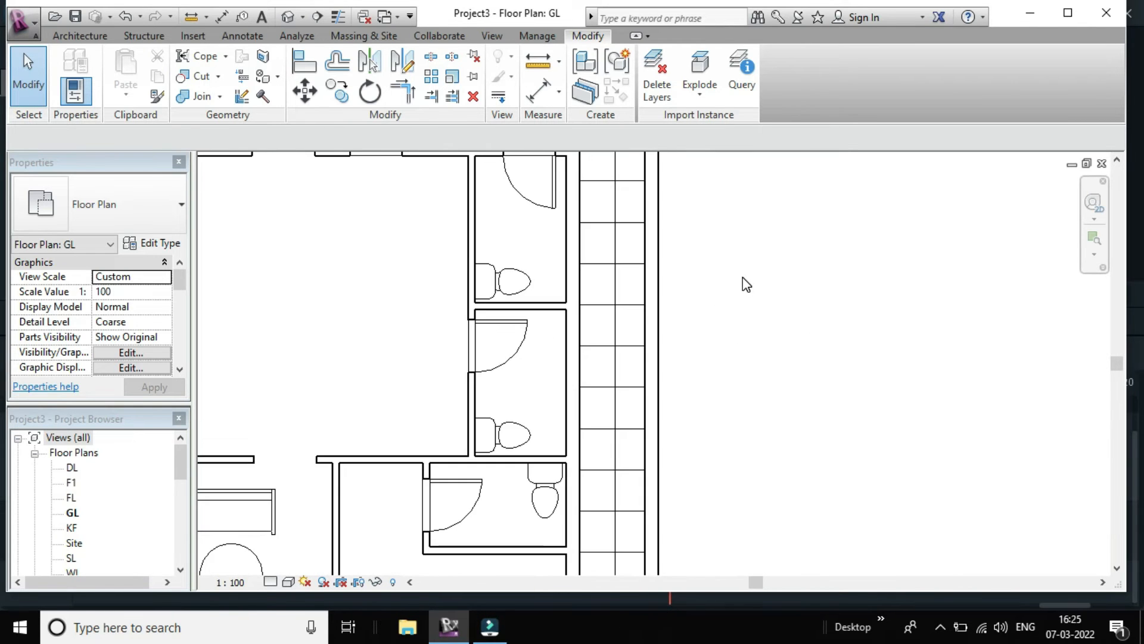
scroll(781, 325, down, 4)
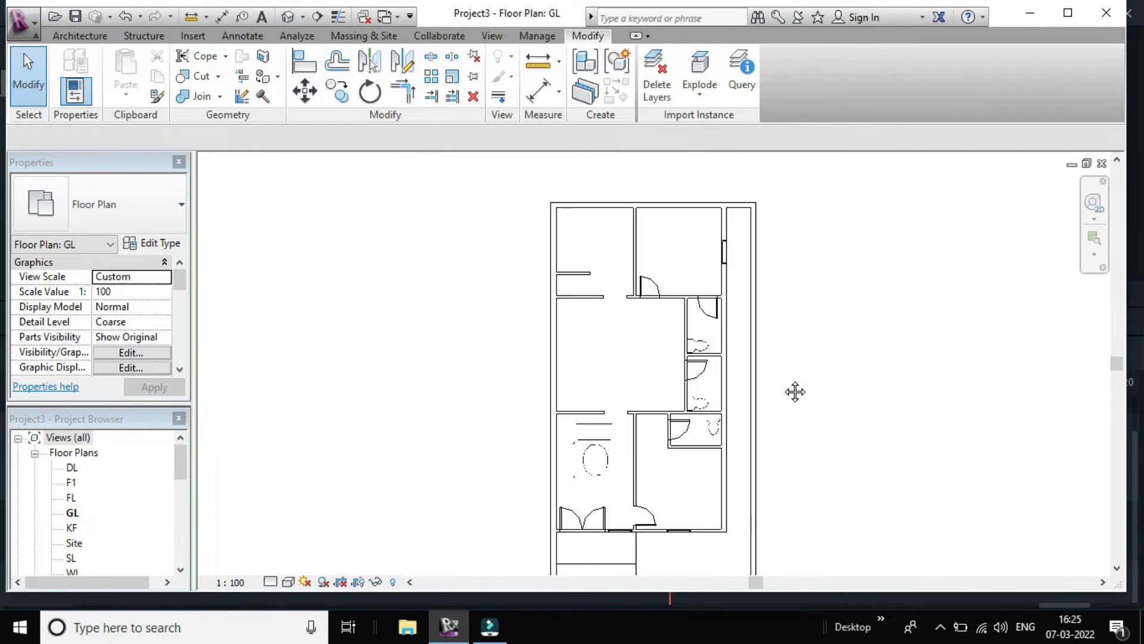
scroll(693, 302, up, 7)
scroll(637, 363, down, 3)
middle_drag(599, 434, 608, 434)
scroll(490, 391, up, 5)
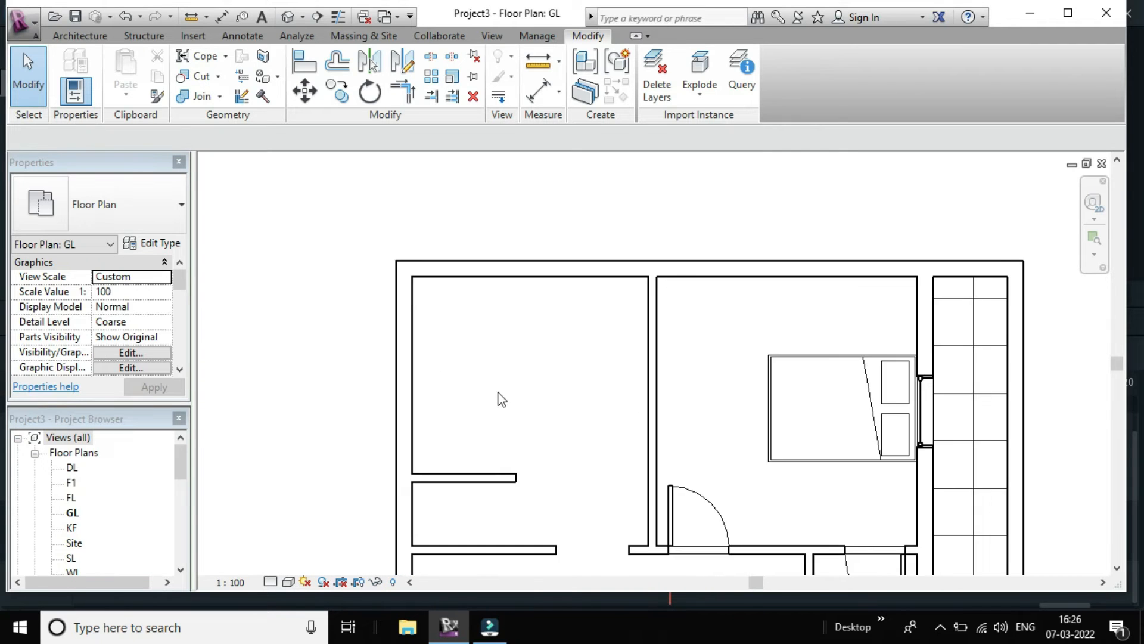
scroll(540, 404, down, 1)
scroll(650, 379, up, 1)
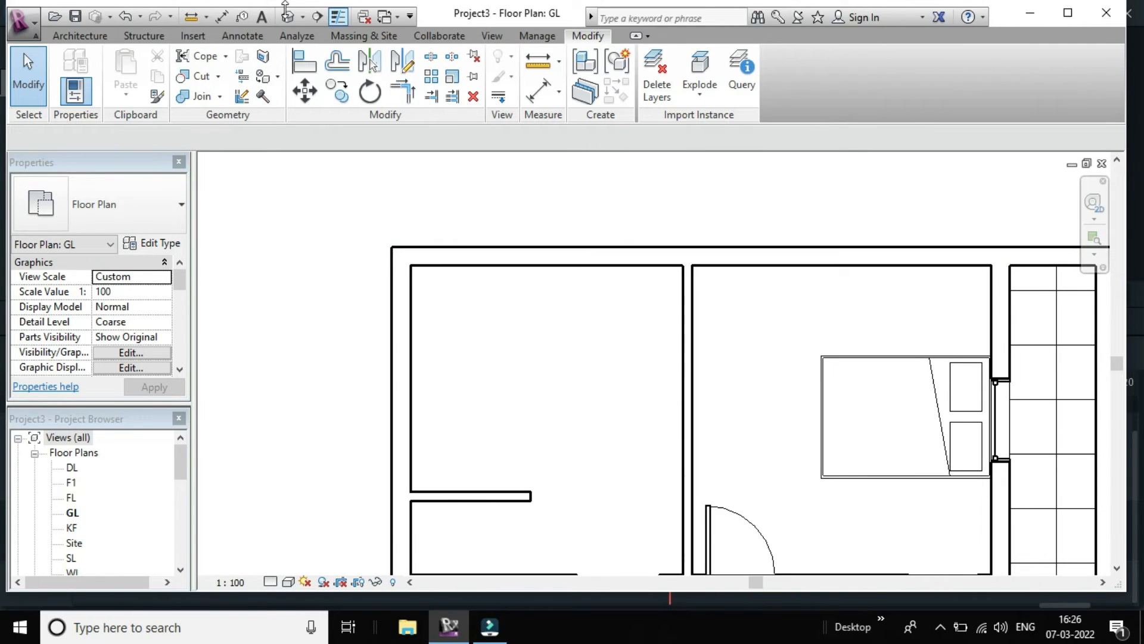
- Start placing a component and duplicate the Bed-Box Double 53" x 74" type under the name KITCHEN
click(80, 35)
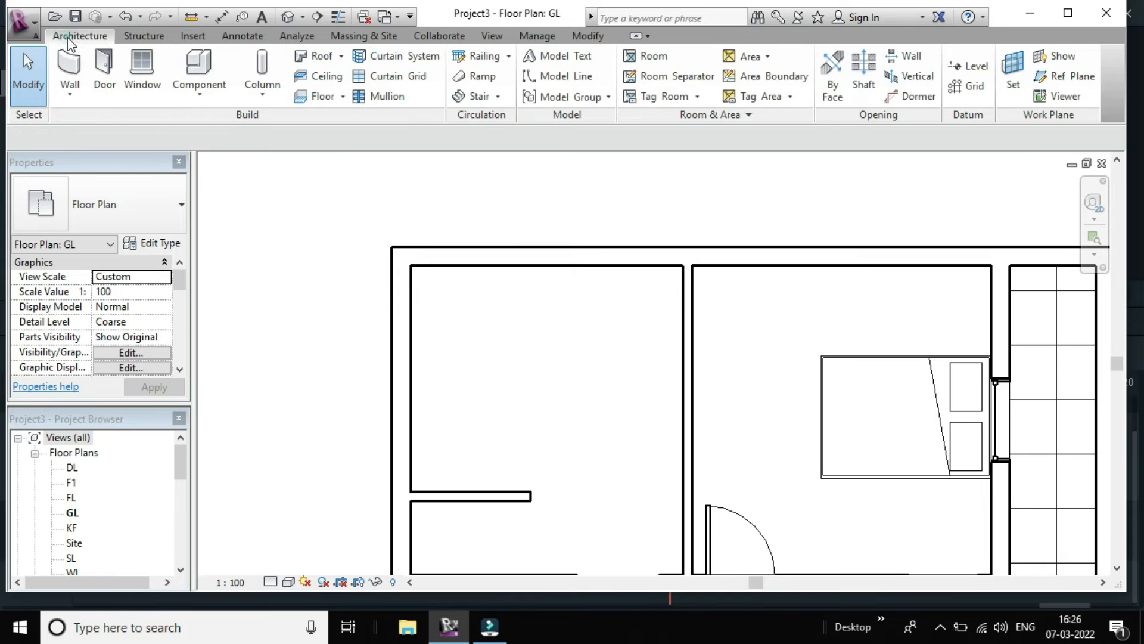
click(204, 62)
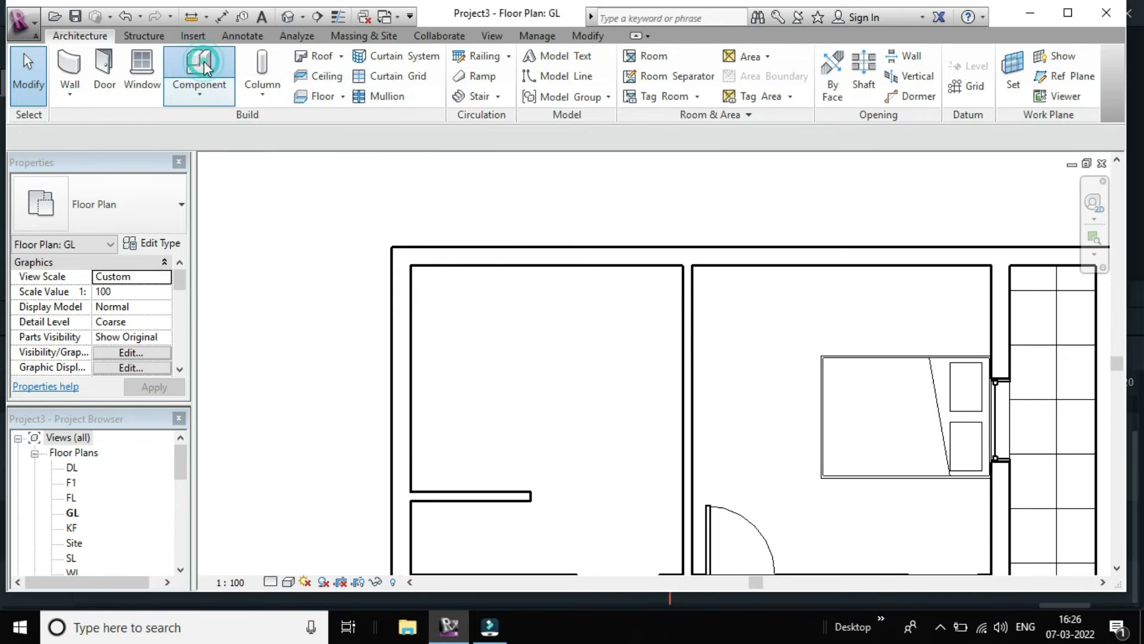
click(144, 243)
click(917, 127)
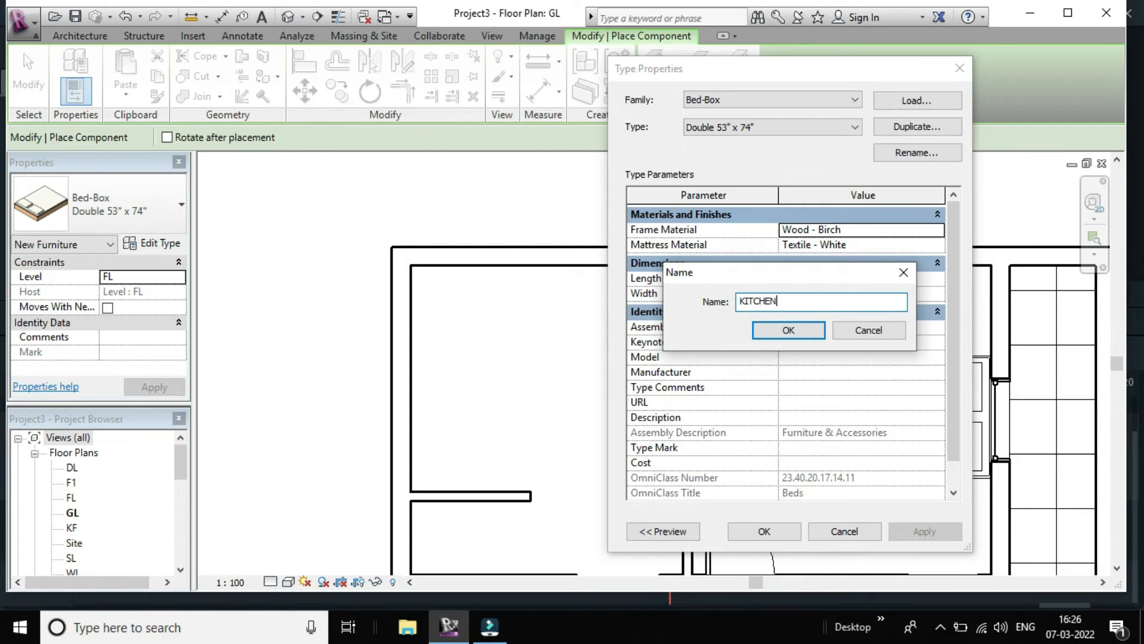
key(Return)
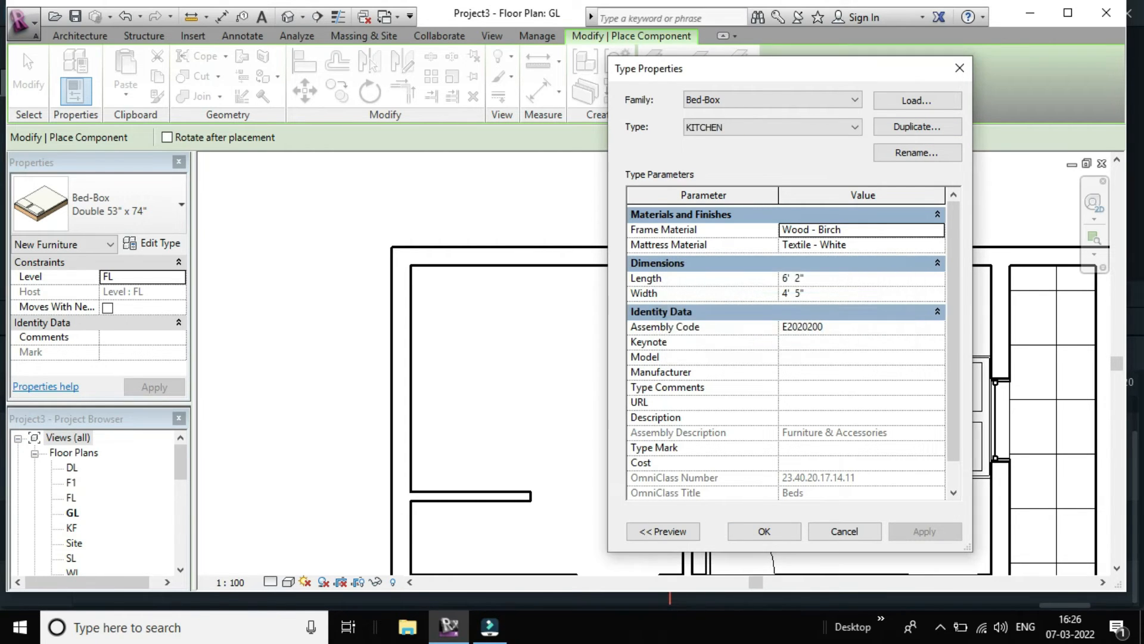
- Browse the US Imperial family library to the Domestic folder within Specialty Equipment for loading a kitchen family
click(941, 109)
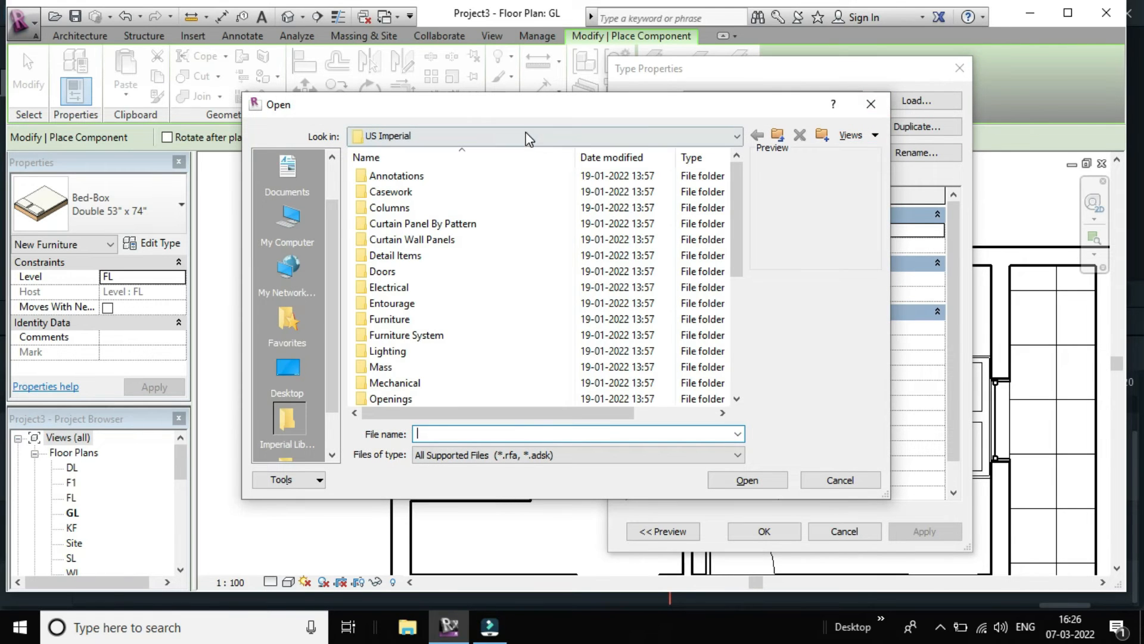
drag(557, 113, 511, 87)
scroll(524, 237, down, 5)
double_click(390, 248)
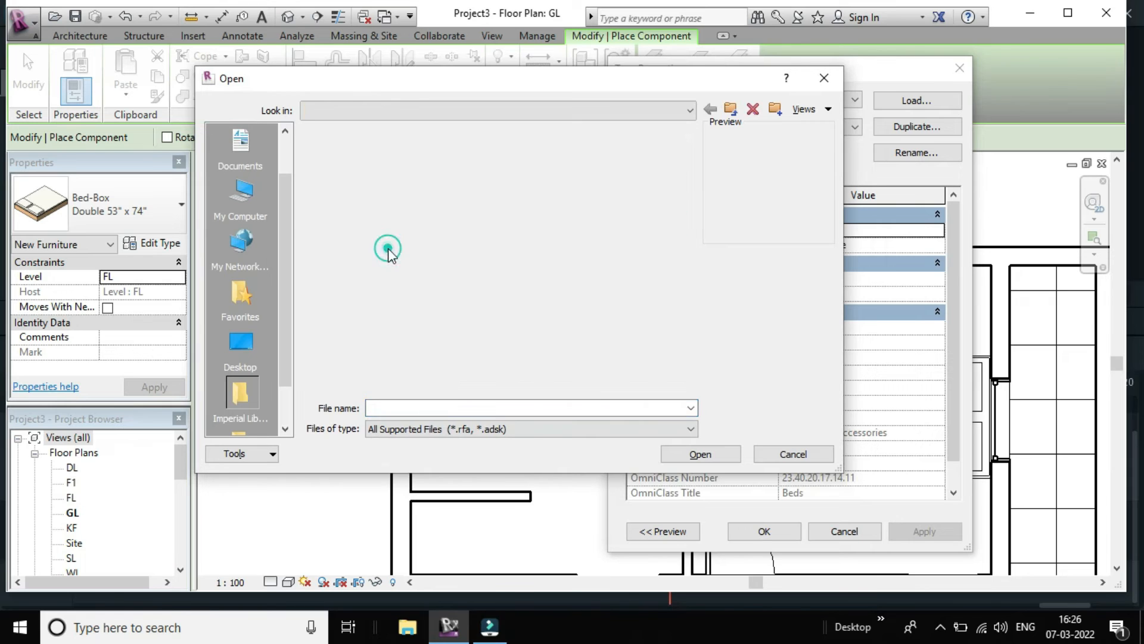
double_click(367, 166)
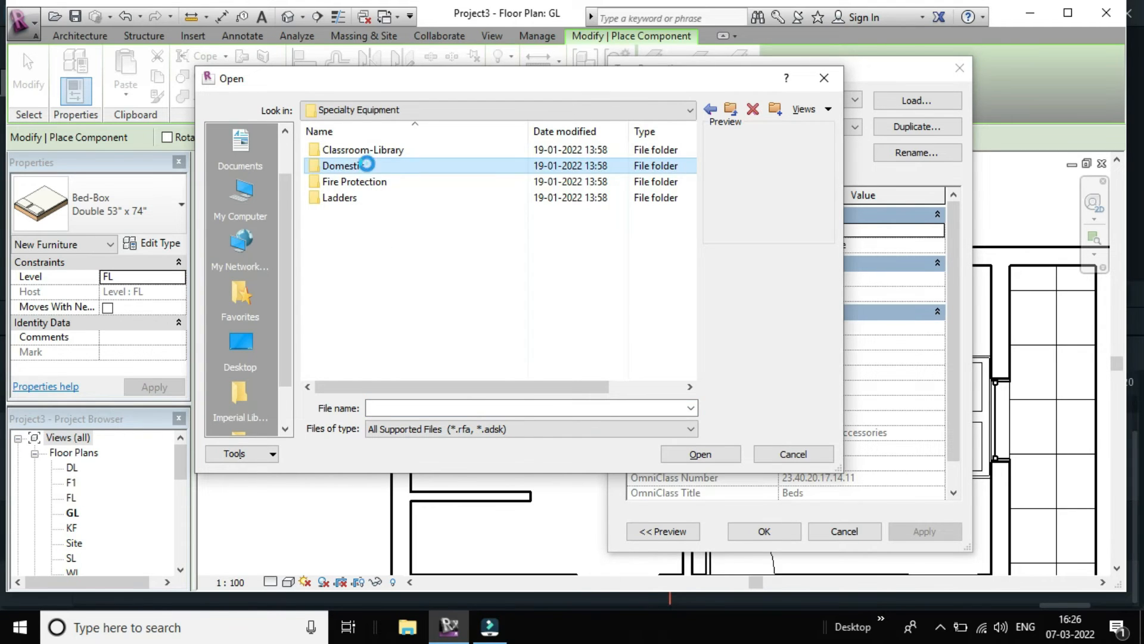
- Preview the cook top, dishwasher, dryer and kitchenette families, and load Kitchenette - Medium as the component to place
click(376, 150)
click(381, 166)
click(351, 182)
click(343, 197)
click(366, 213)
click(365, 230)
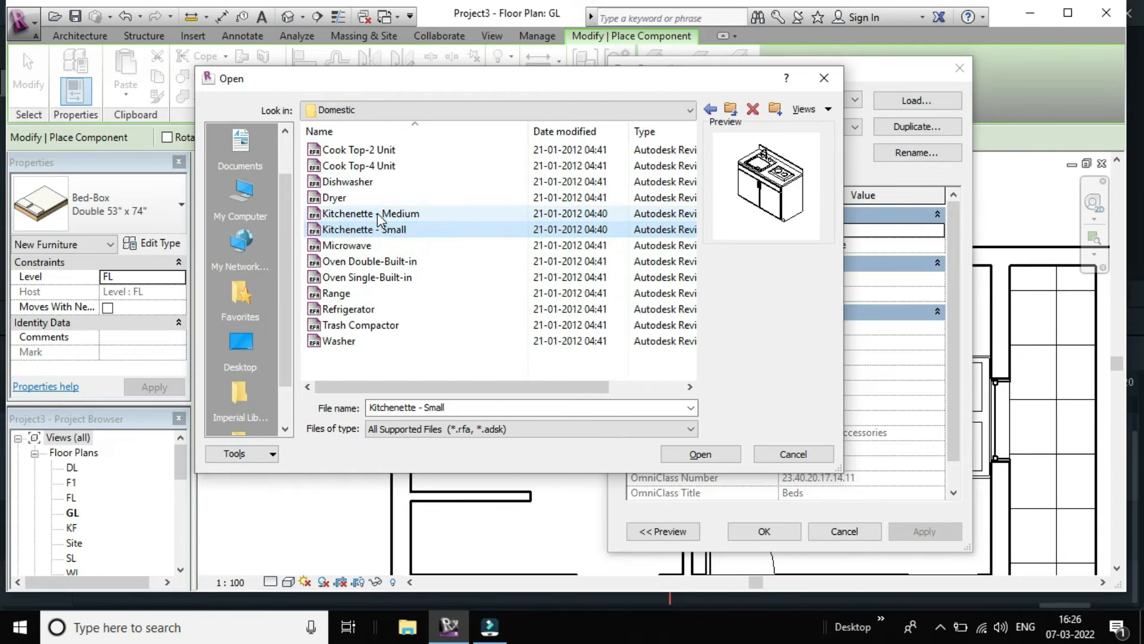
click(366, 214)
click(396, 229)
click(397, 215)
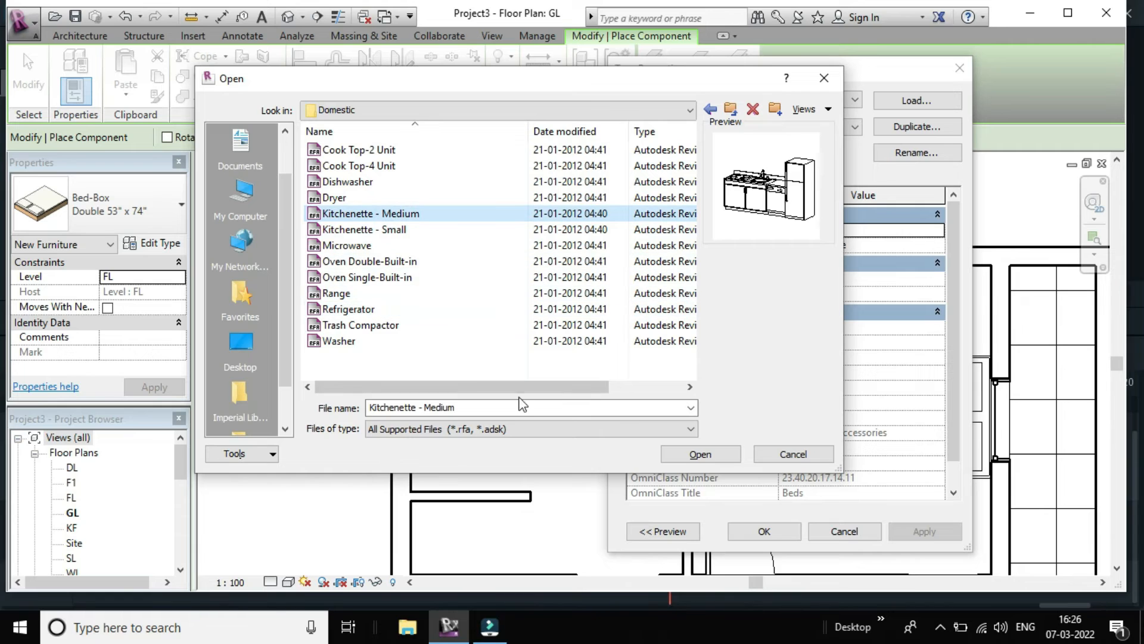
click(705, 456)
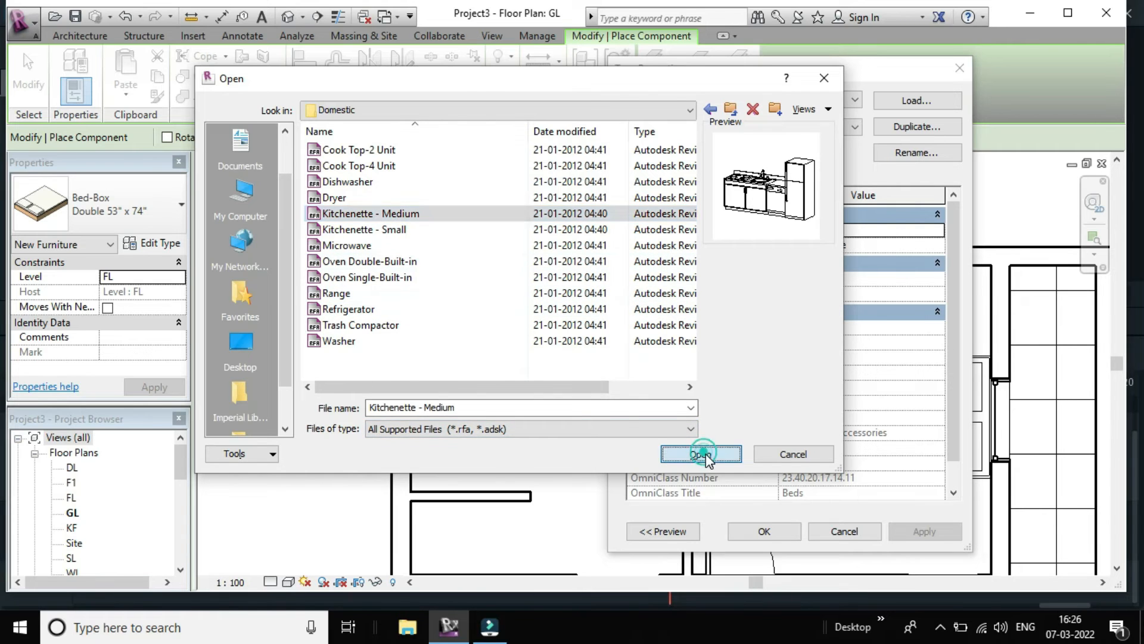
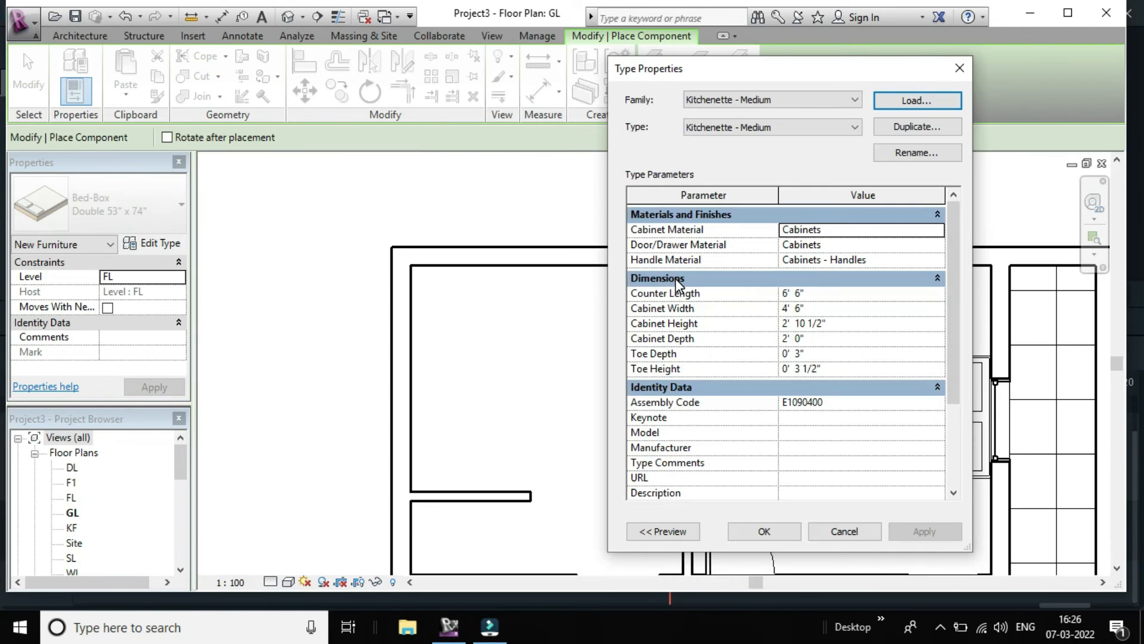
click(764, 531)
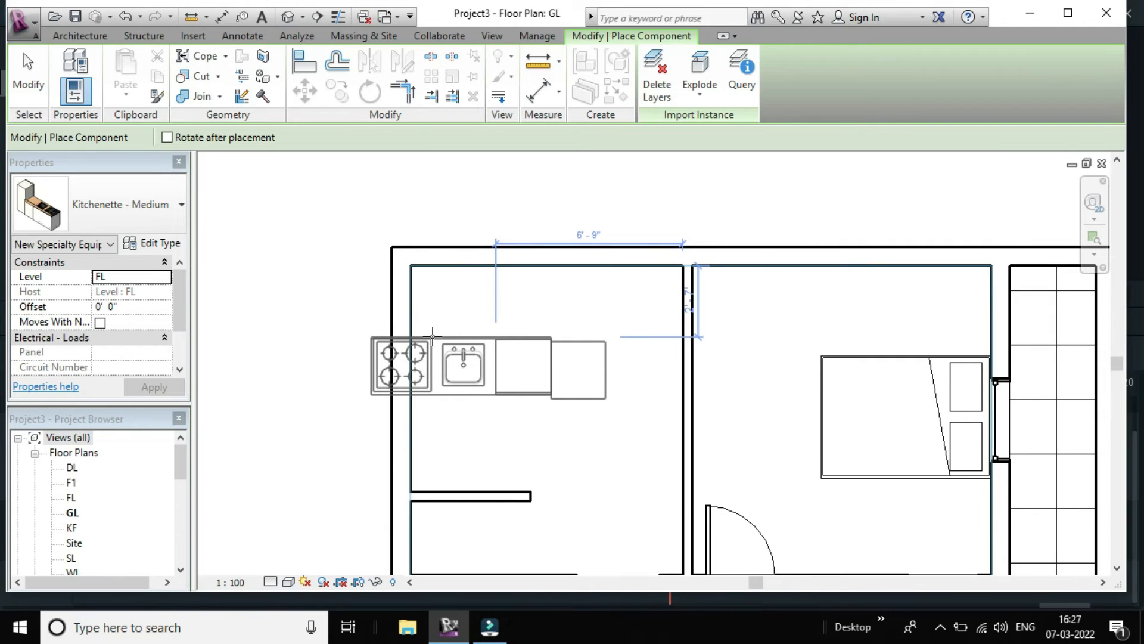
- Place the Kitchenette - Medium rotated along the kitchen's outer side wall, with its cooktop end at the short partition wall
key(space)
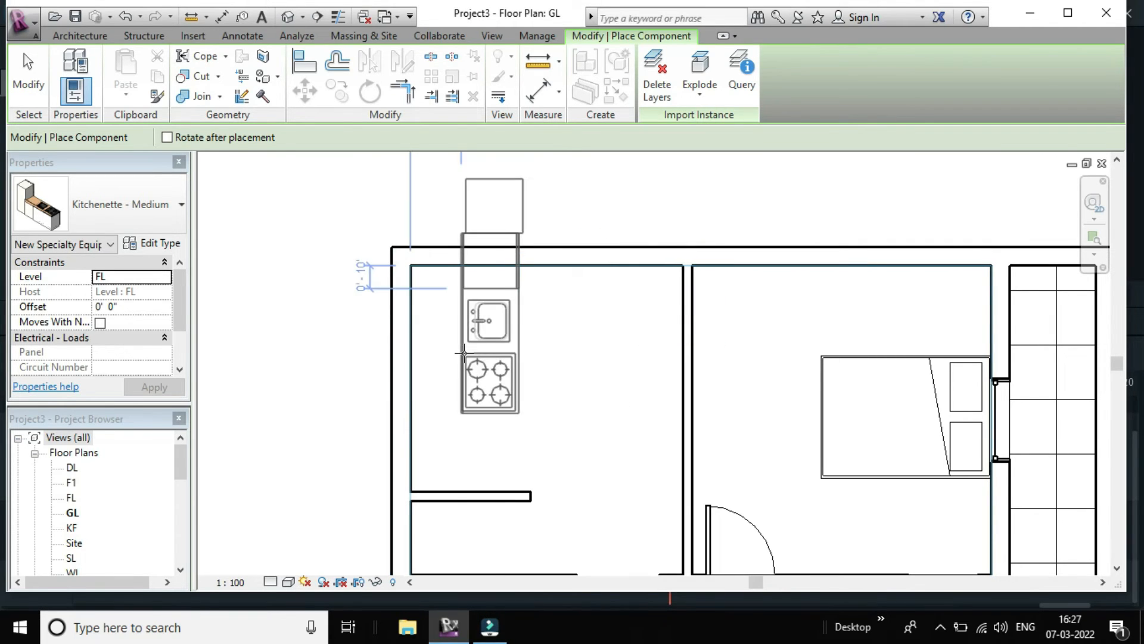
click(413, 444)
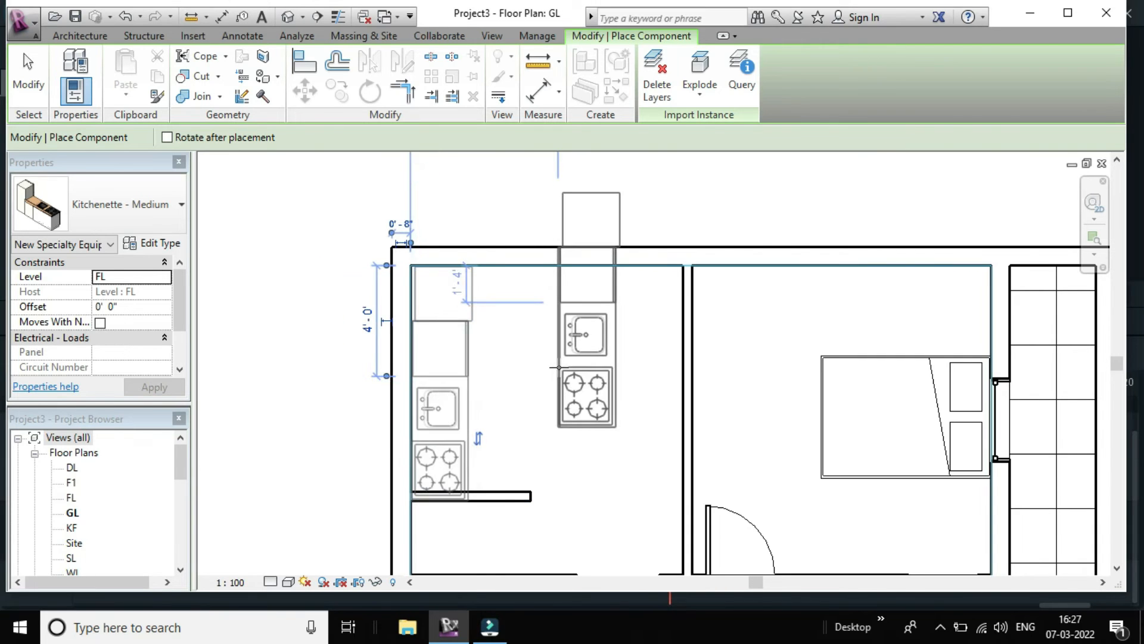
scroll(560, 368, down, 2)
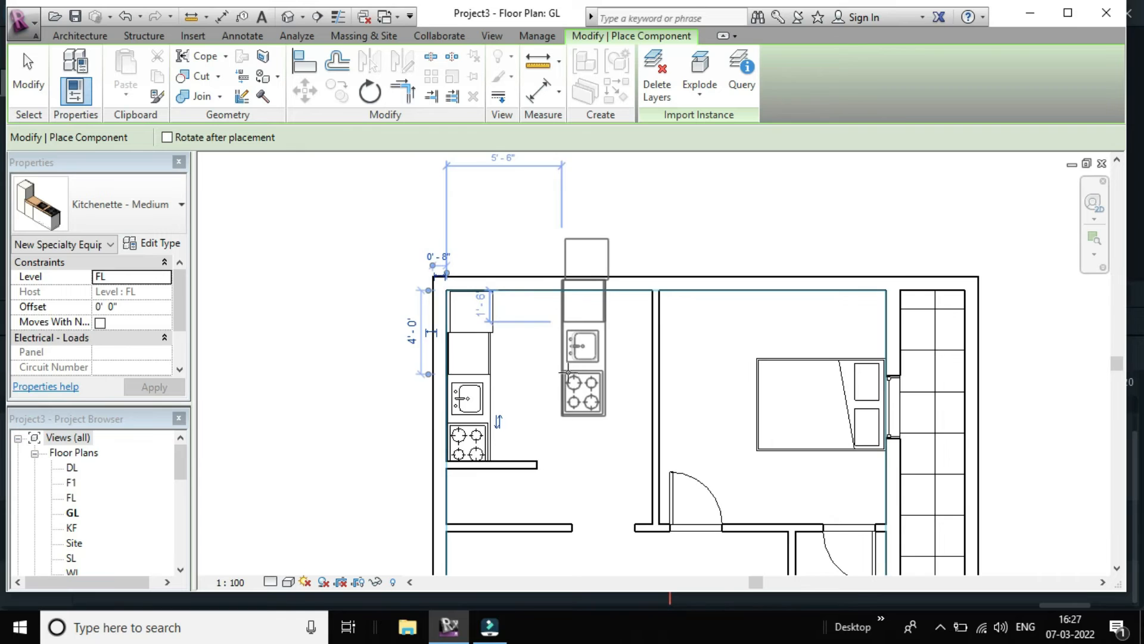
key(Escape)
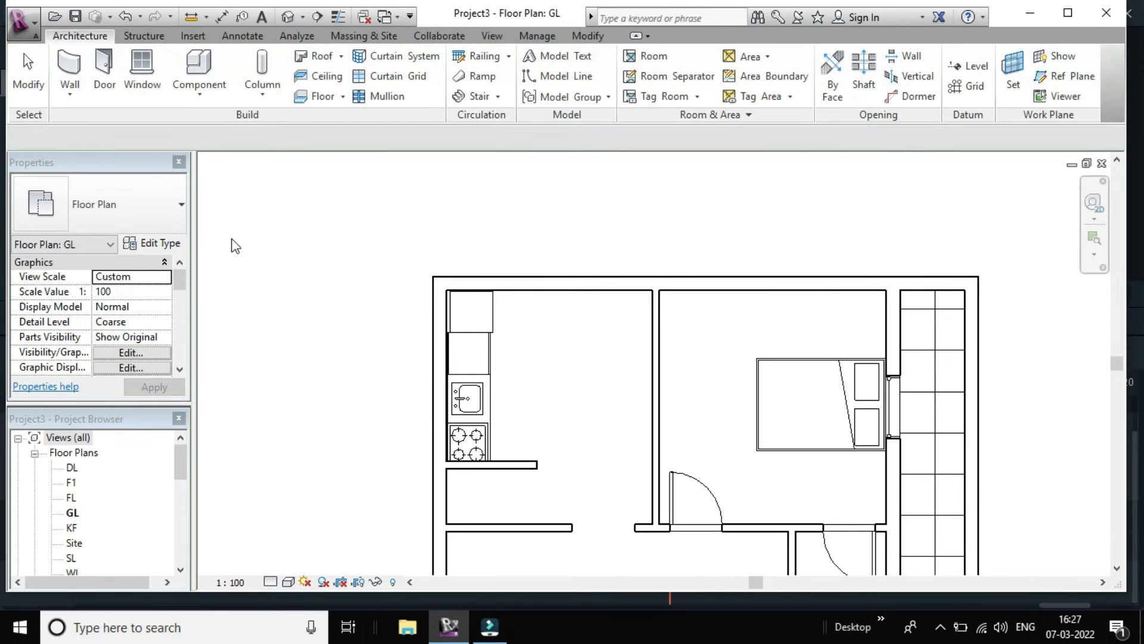
- Open the kitchen's Kitchenette - Medium type properties and apply a counter length of 6' 5"
scroll(218, 242, down, 1)
scroll(544, 376, up, 1)
scroll(531, 386, up, 4)
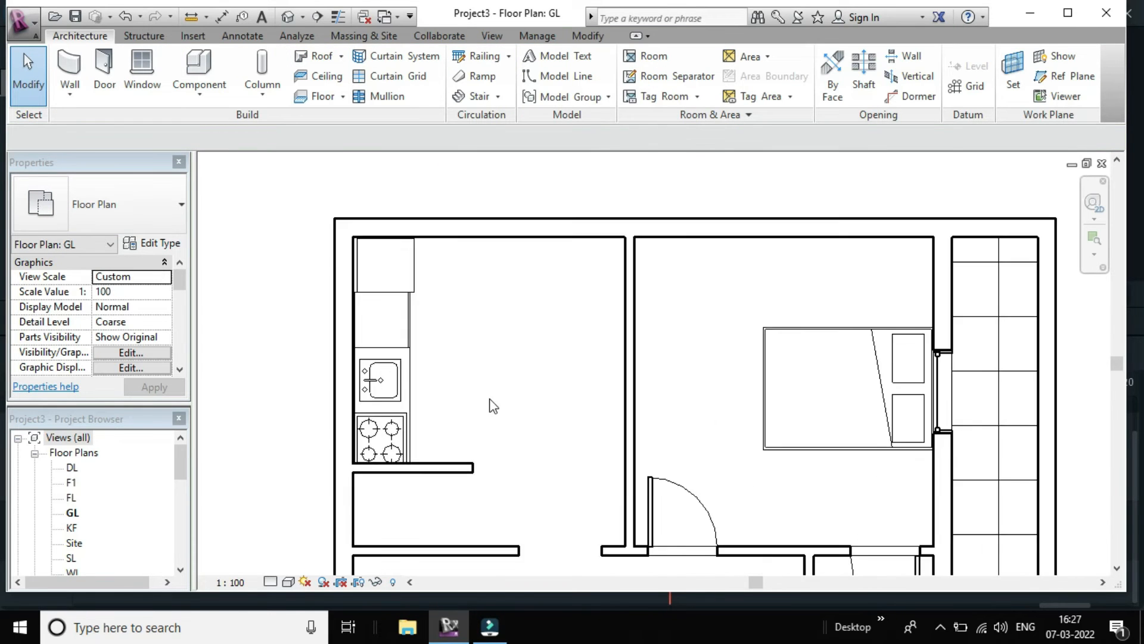
scroll(528, 374, down, 1)
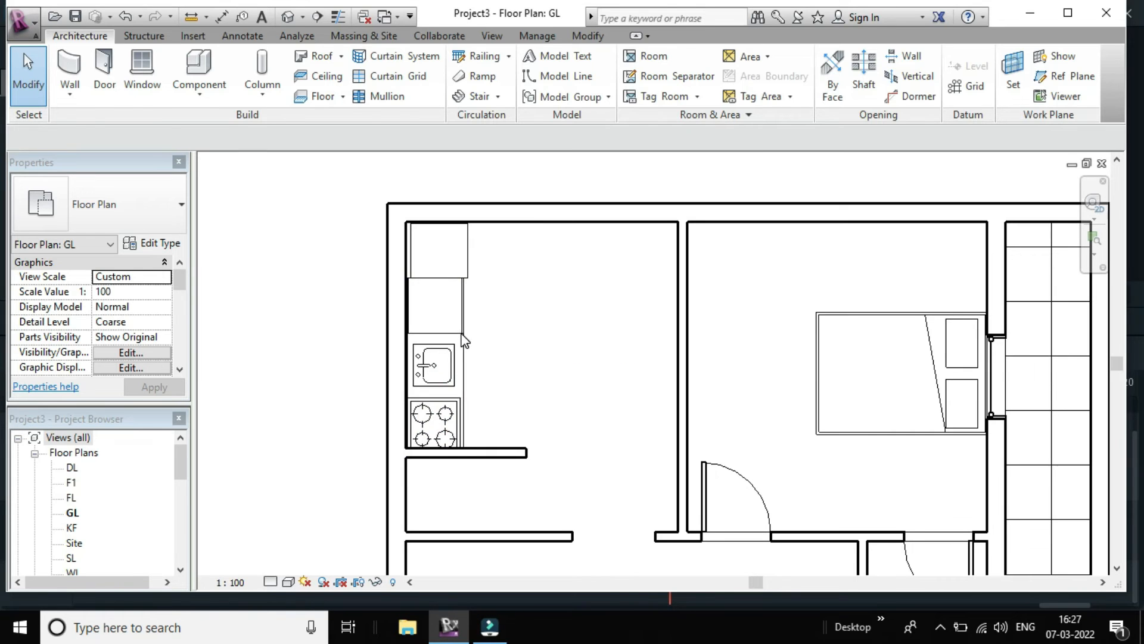
click(463, 338)
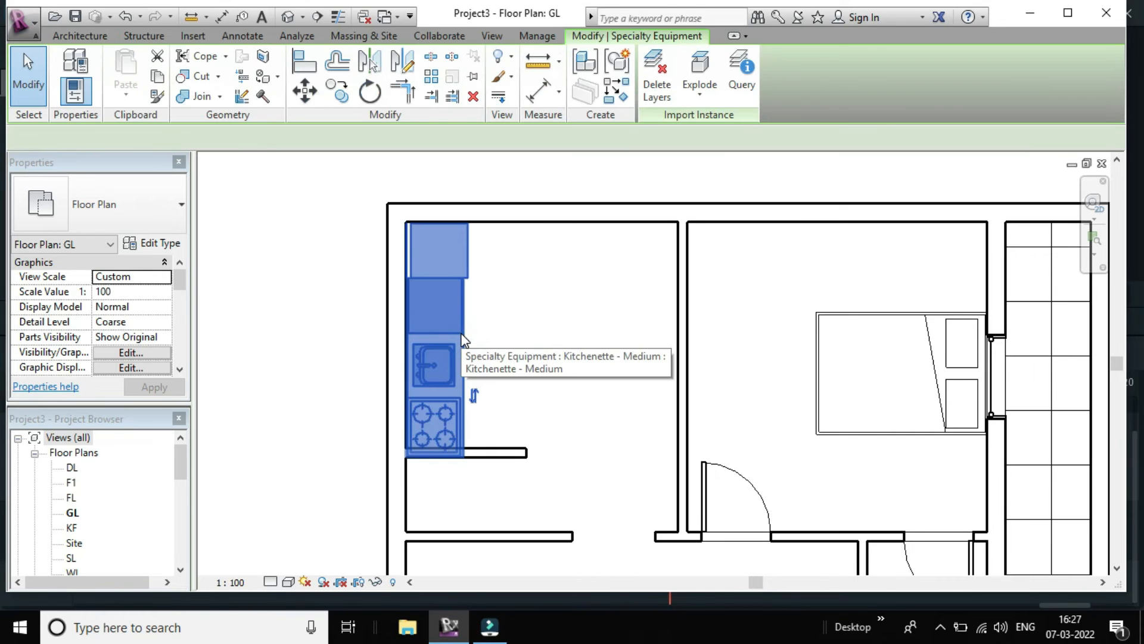
click(156, 244)
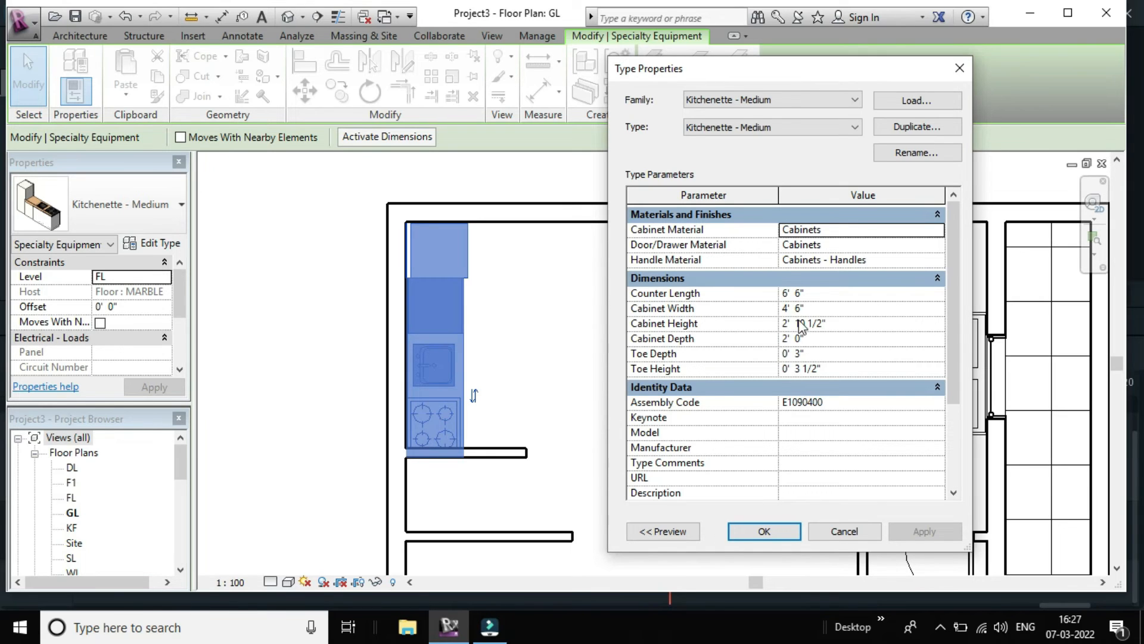
click(800, 296)
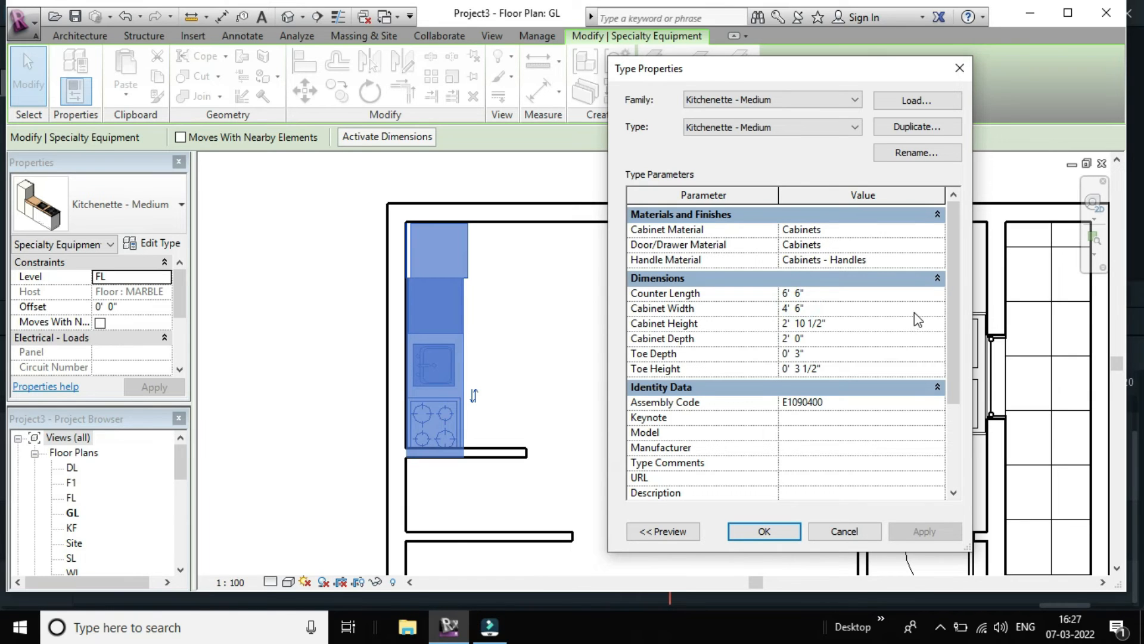
key(BackSpace)
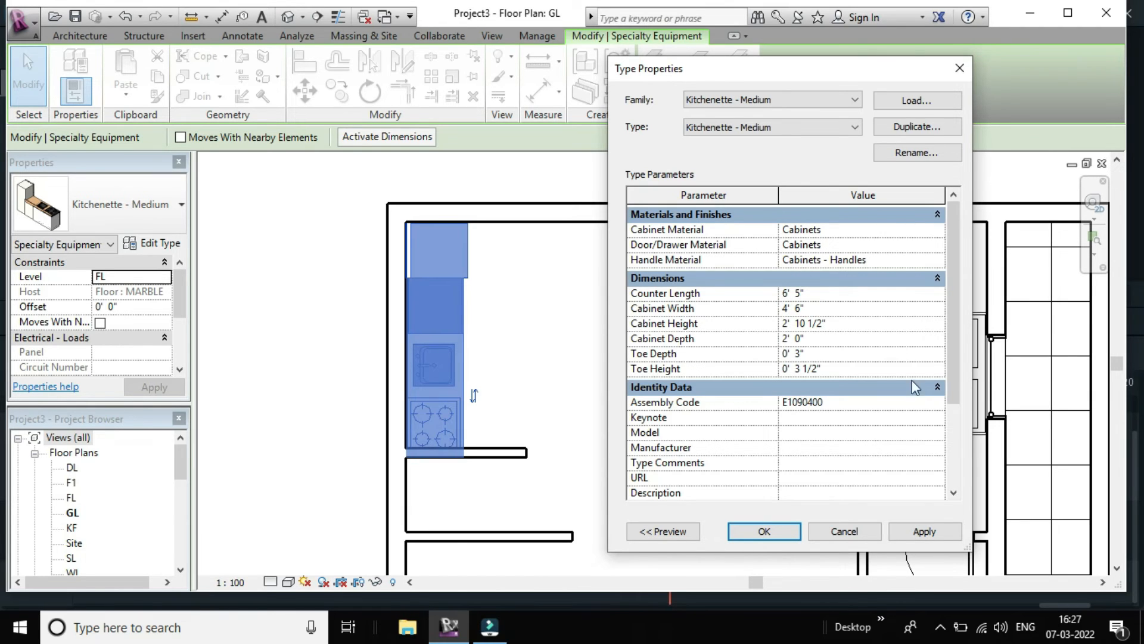
click(930, 531)
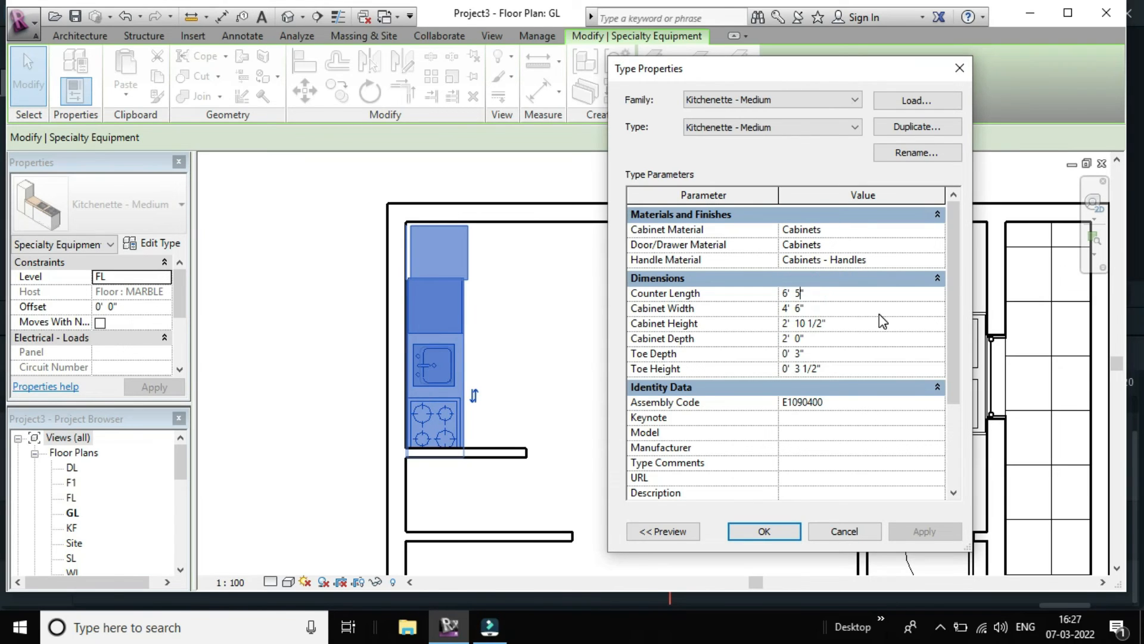
- Shorten the kitchenette type's counter length to 6' 4" and accept the type properties
text(\)
key(BackSpace)
key(BackSpace)
text(4)
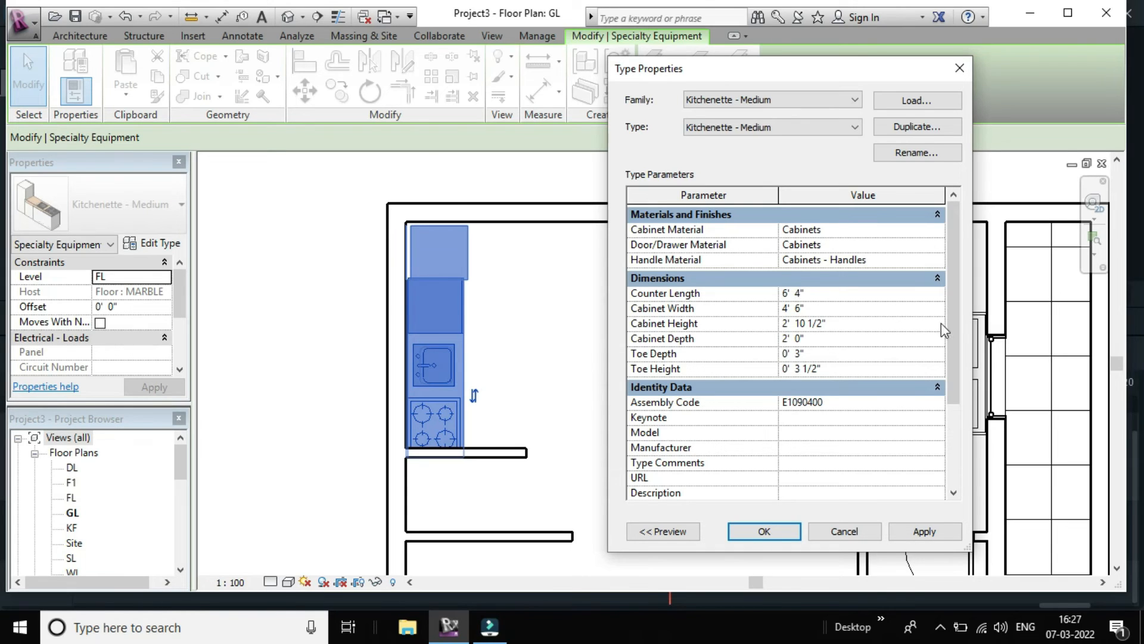
click(940, 540)
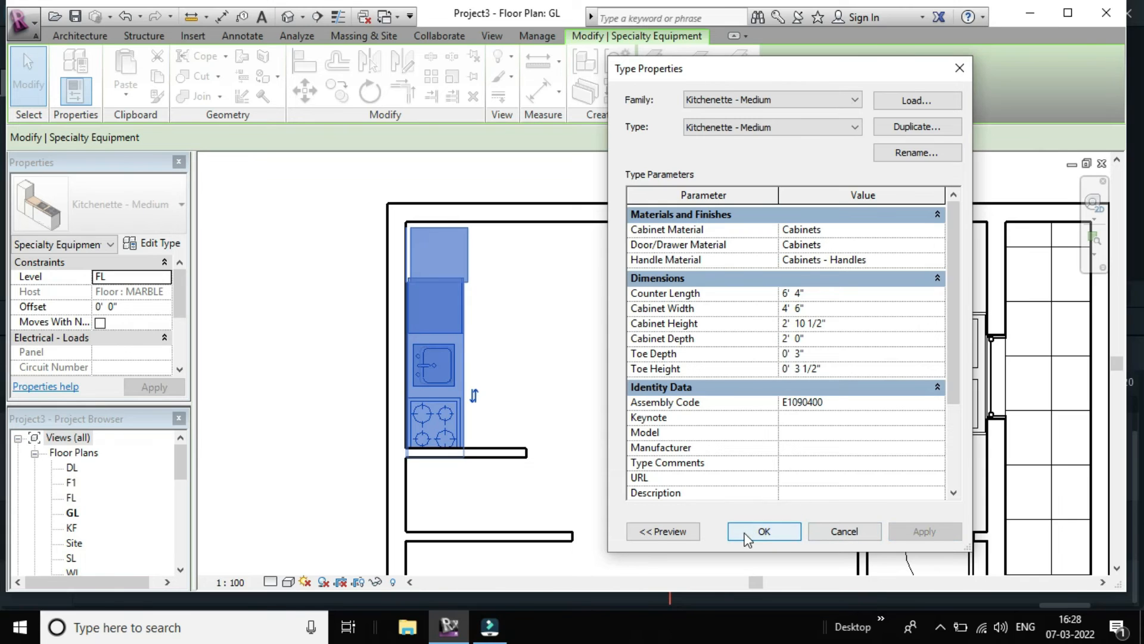
click(763, 531)
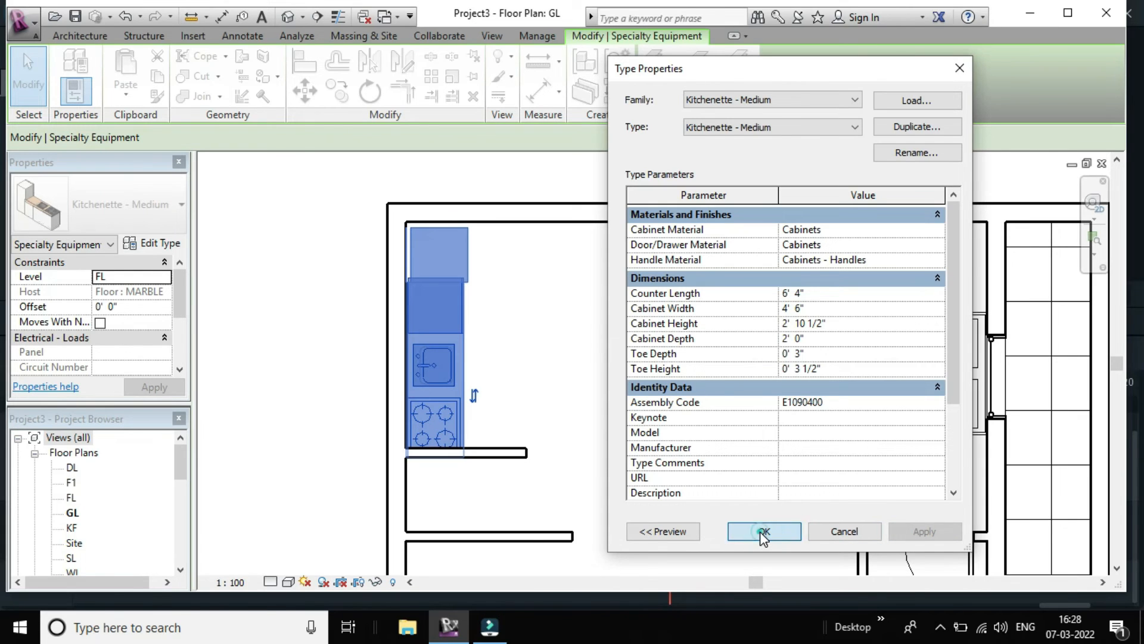
- Nudge the kitchenette slightly up and to the right, up to the kitchen's upper wall, and deselect it
scroll(486, 352, up, 1)
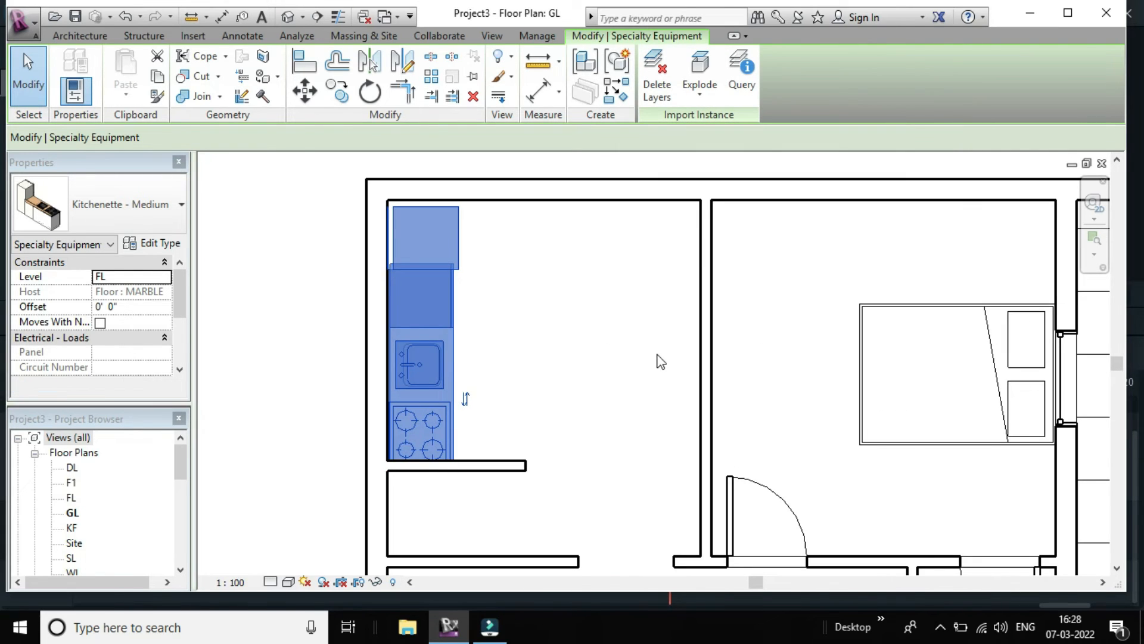
key(Up)
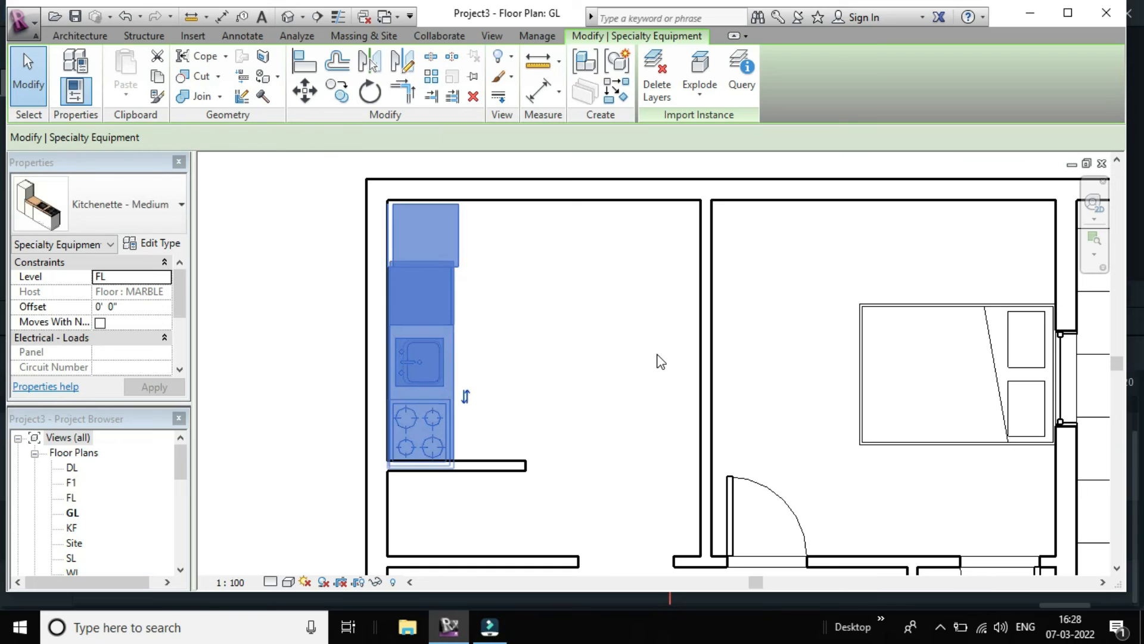
key(Up)
key(Right)
key(Up)
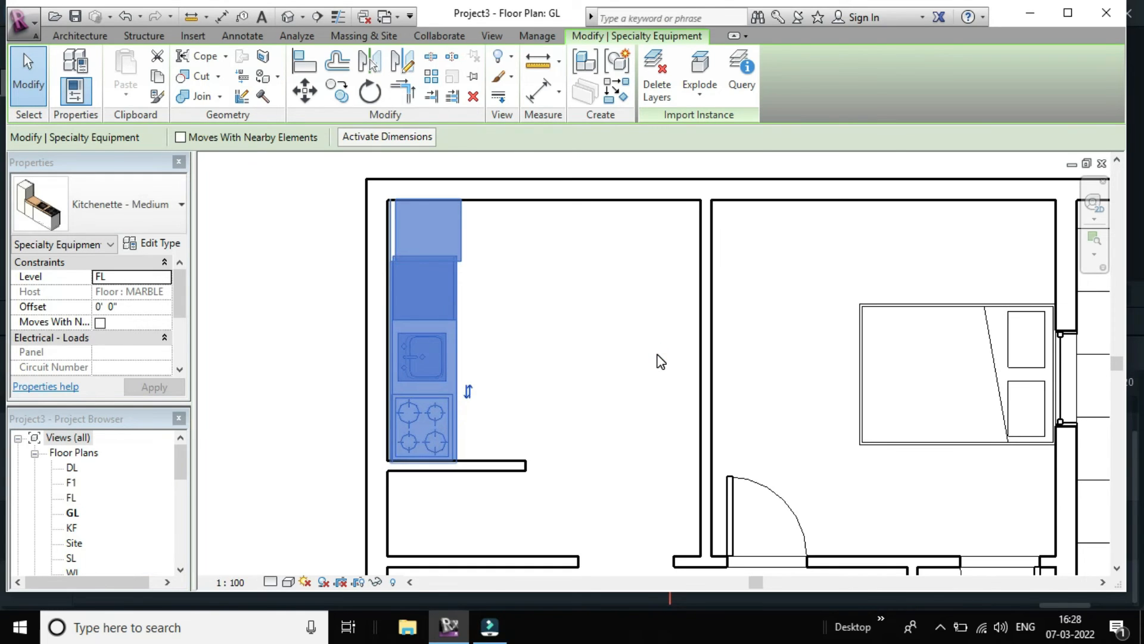
click(609, 349)
scroll(609, 347, down, 1)
scroll(609, 347, down, 2)
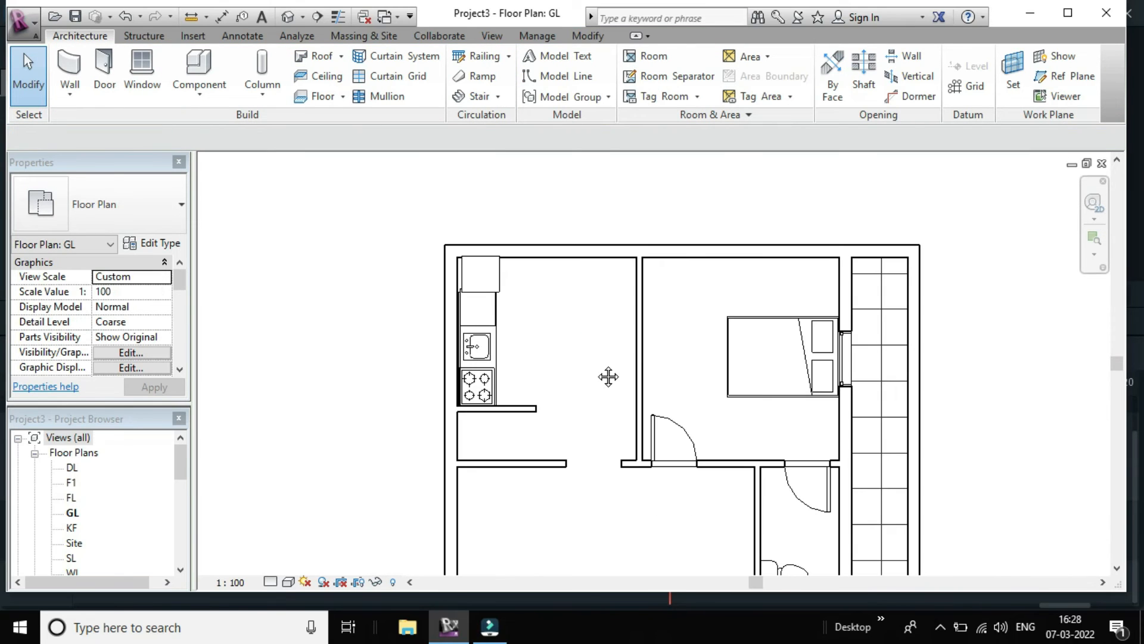
scroll(578, 363, down, 1)
scroll(587, 368, up, 4)
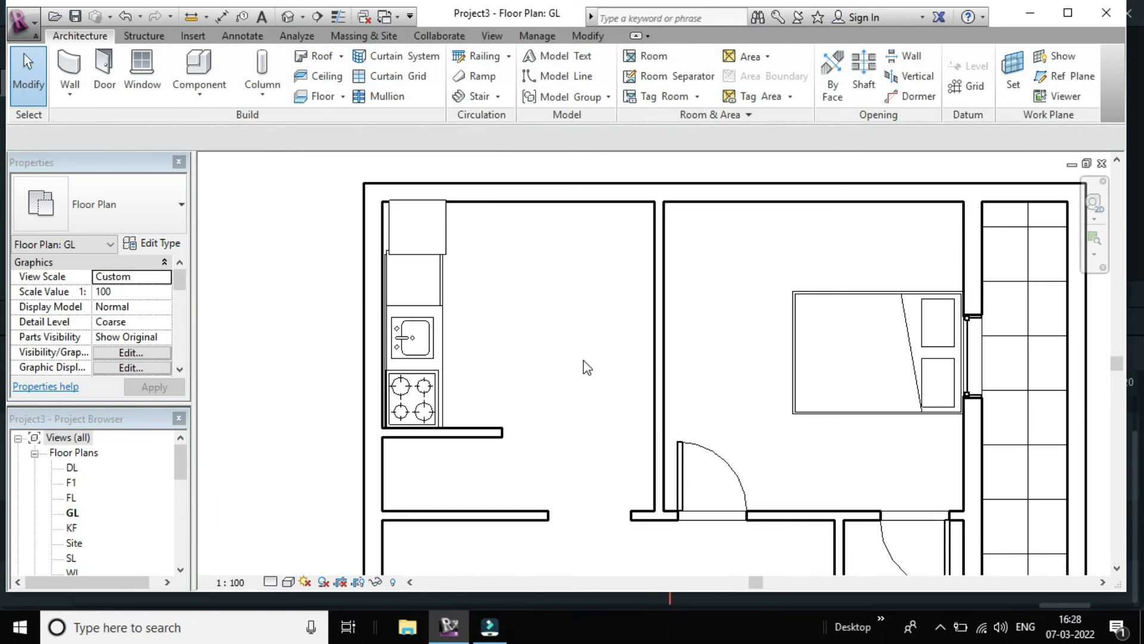
scroll(580, 365, down, 2)
scroll(580, 365, up, 2)
scroll(536, 362, down, 2)
scroll(537, 359, up, 2)
scroll(537, 358, down, 3)
middle_drag(539, 360, 500, 379)
scroll(493, 375, up, 1)
scroll(498, 375, down, 1)
scroll(495, 360, up, 2)
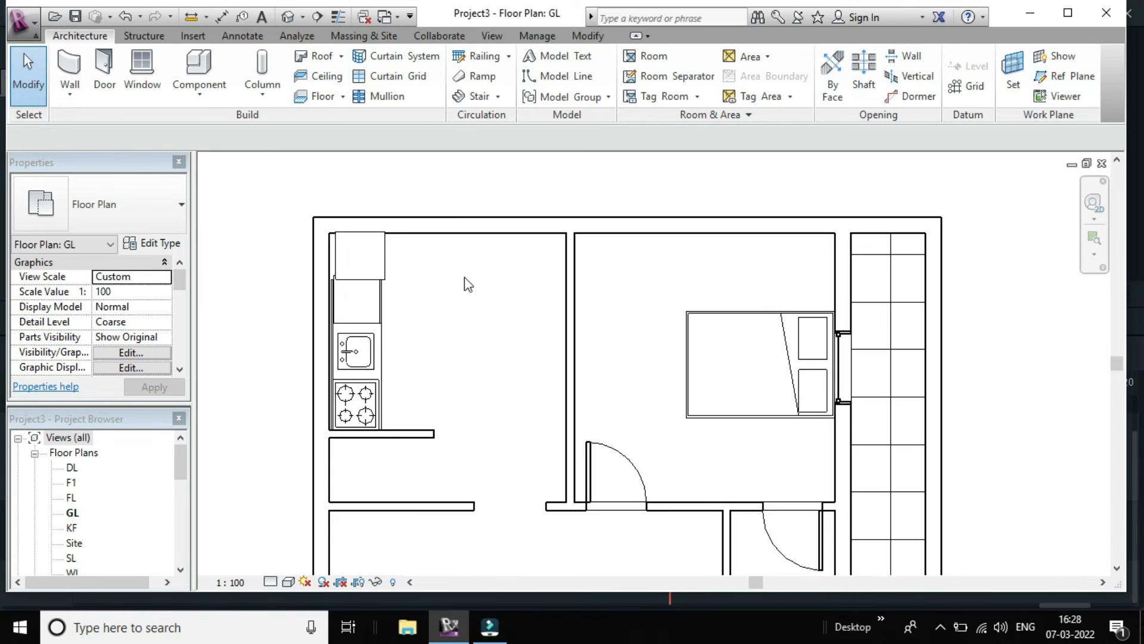
scroll(520, 256, down, 1)
- Start placing a component and duplicate the Kitchenette - Medium type under the name DRYER
click(202, 75)
click(155, 243)
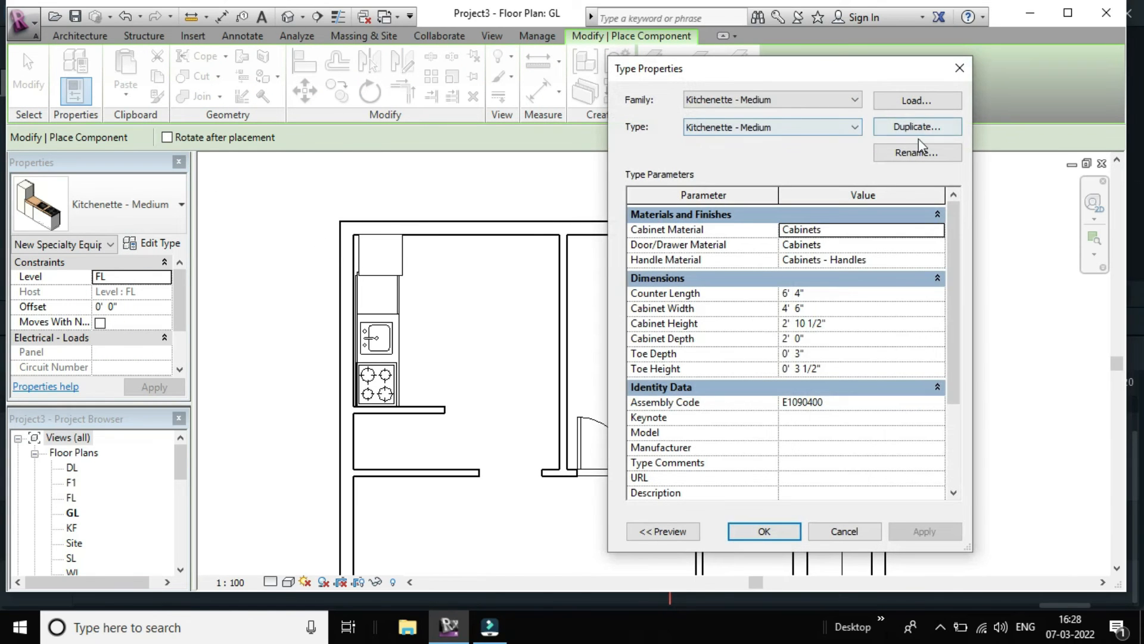
click(936, 127)
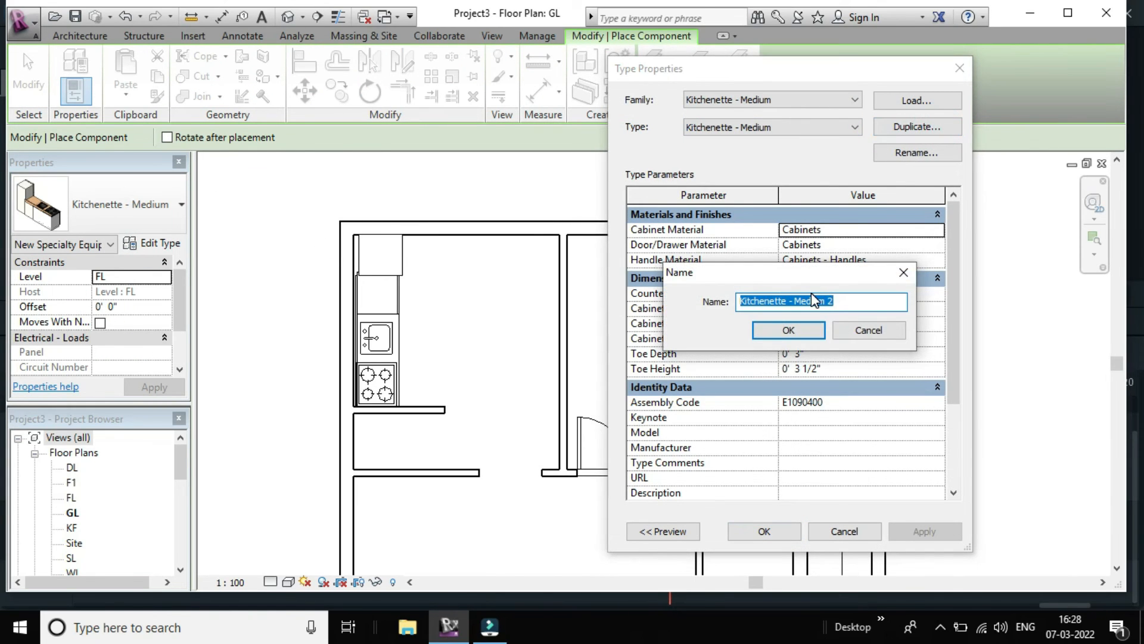
text(O)
click(811, 292)
text(VEN)
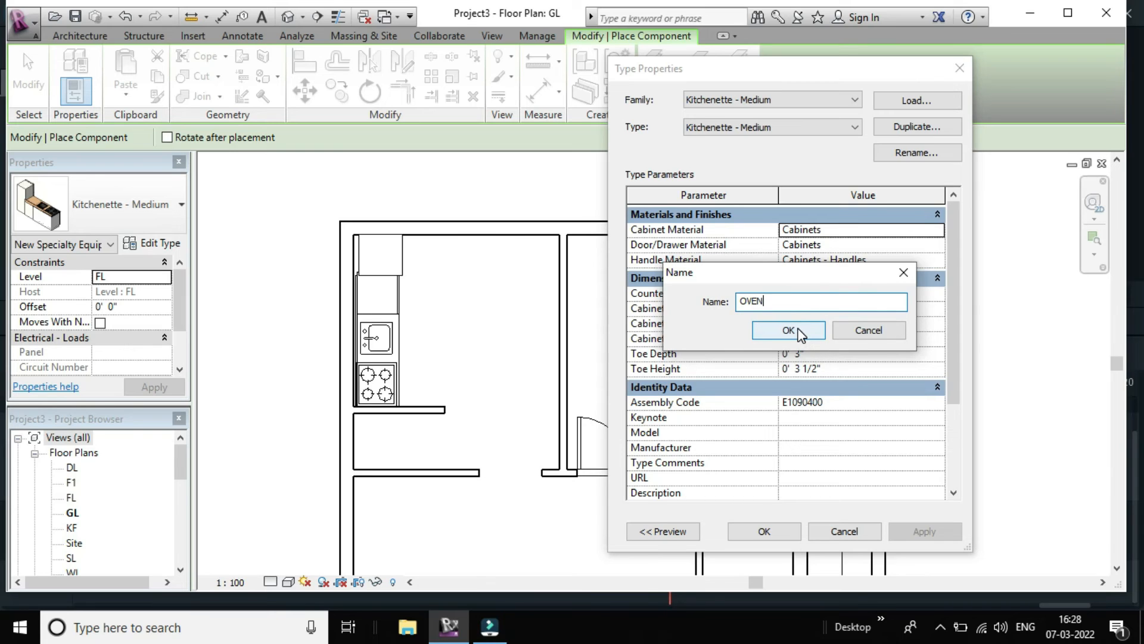
key(BackSpace)
key(BackSpace)
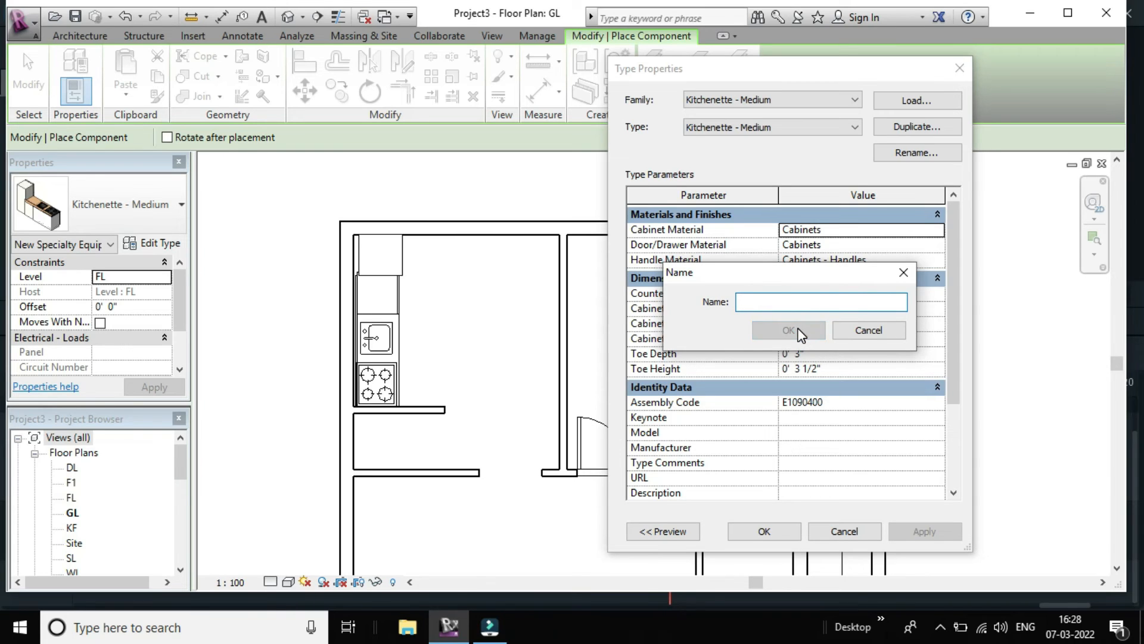
text(DRYER)
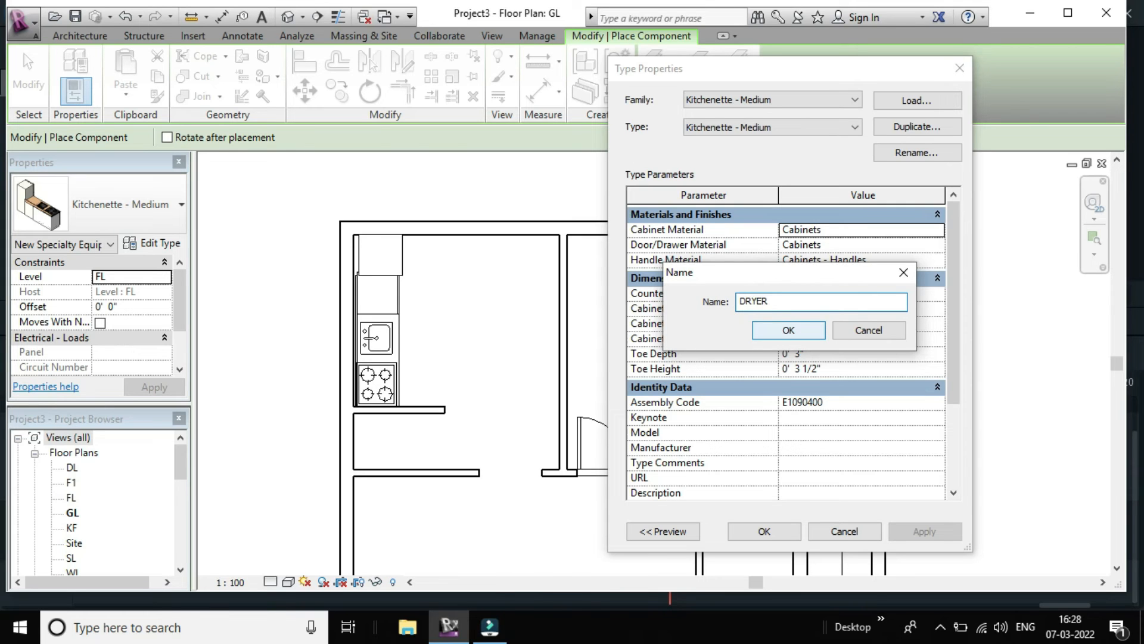
key(Return)
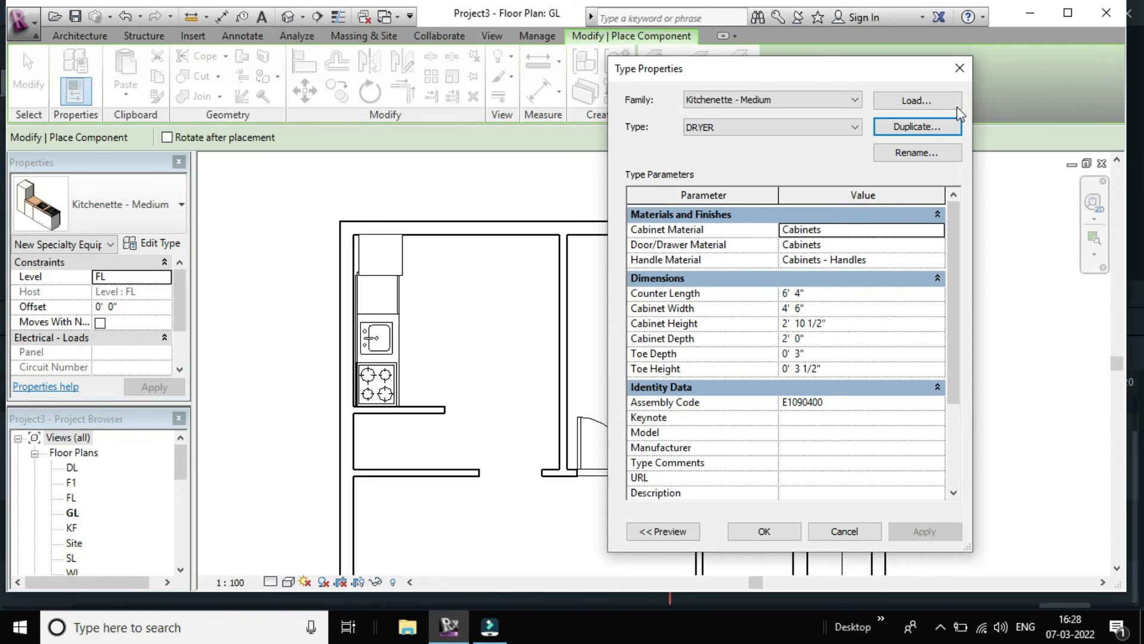
- Browse the US Imperial family library to Specialty Equipment's Domestic folder for loading an appliance family
click(931, 100)
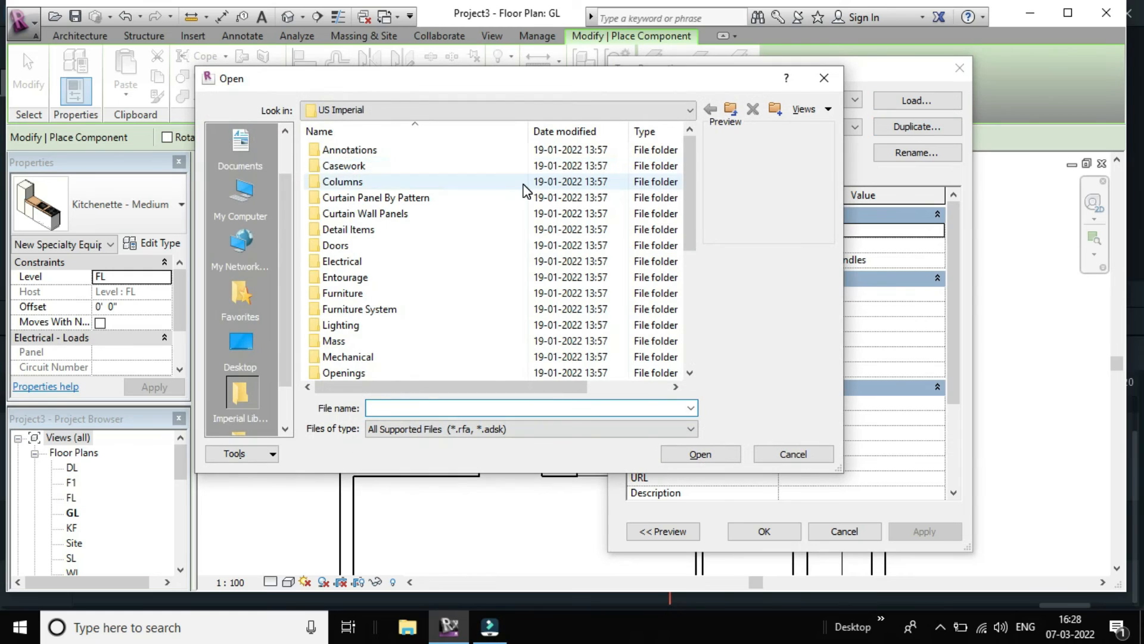
scroll(523, 190, down, 3)
scroll(522, 188, down, 2)
scroll(521, 188, up, 3)
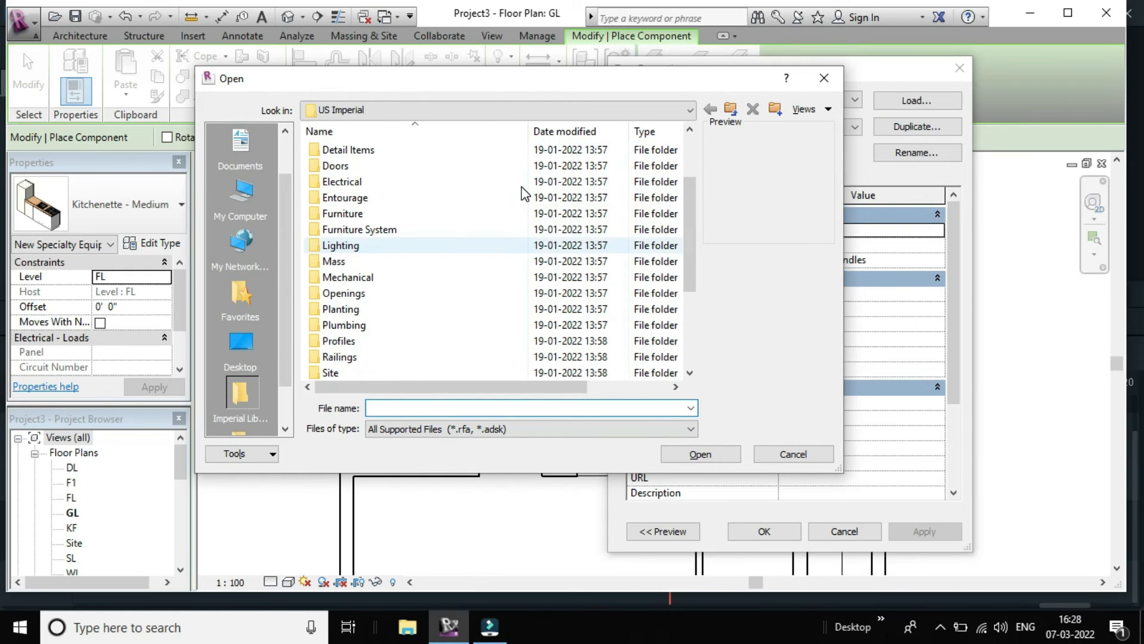
scroll(521, 187, up, 2)
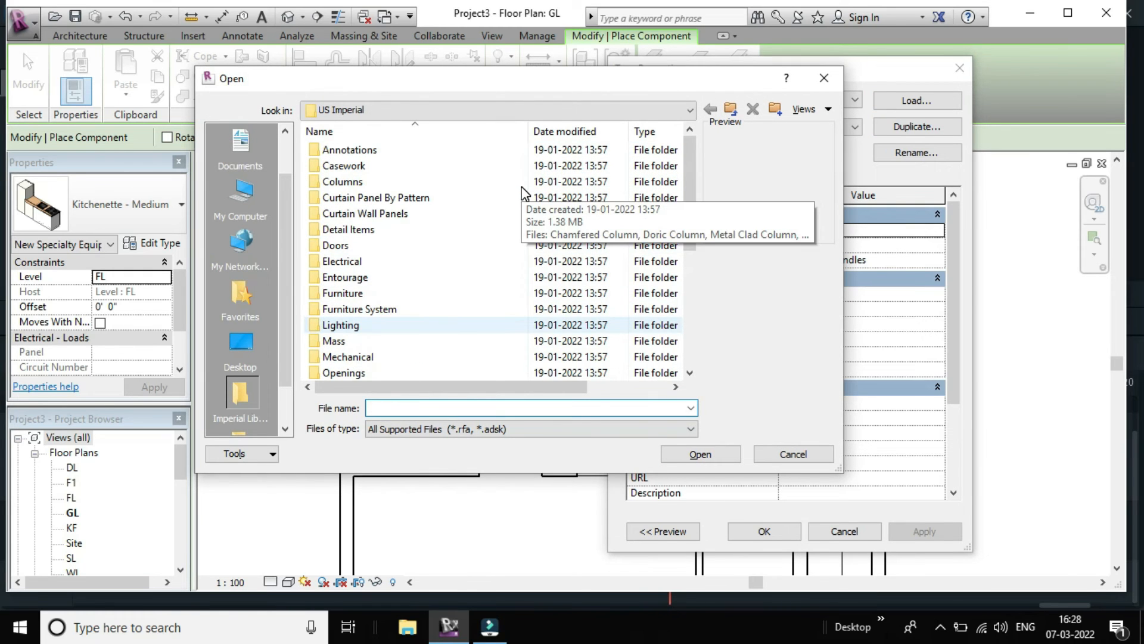
scroll(521, 188, down, 5)
double_click(410, 247)
click(382, 165)
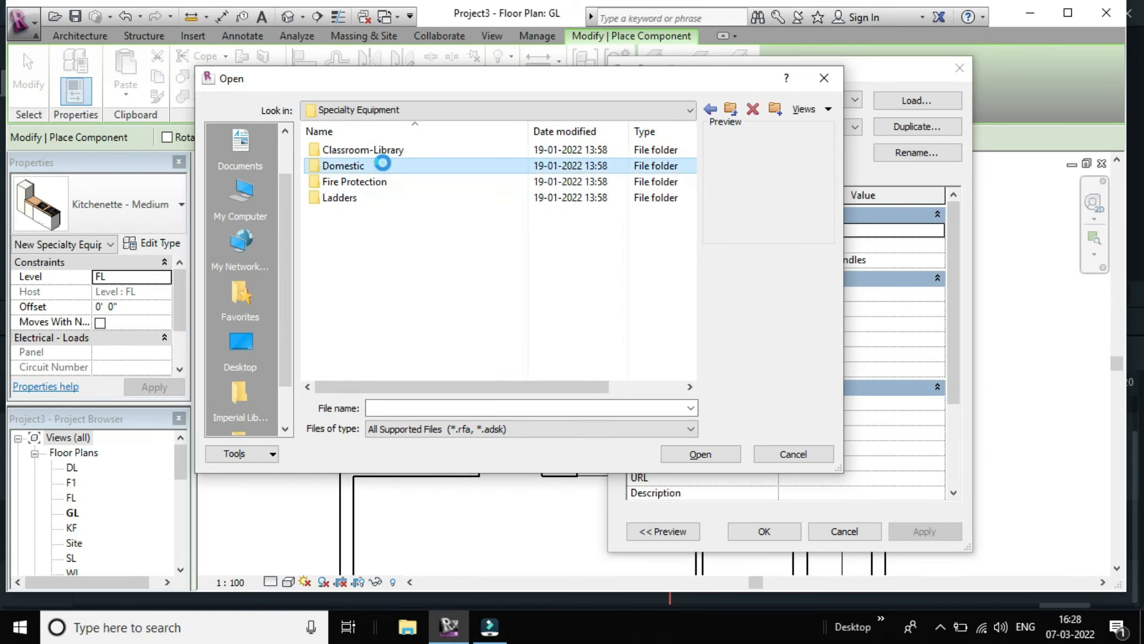
double_click(382, 165)
- Preview the domestic appliance families, including cook top, dishwasher, refrigerator, trash compactor, washer, range, ovens and microwave
click(374, 151)
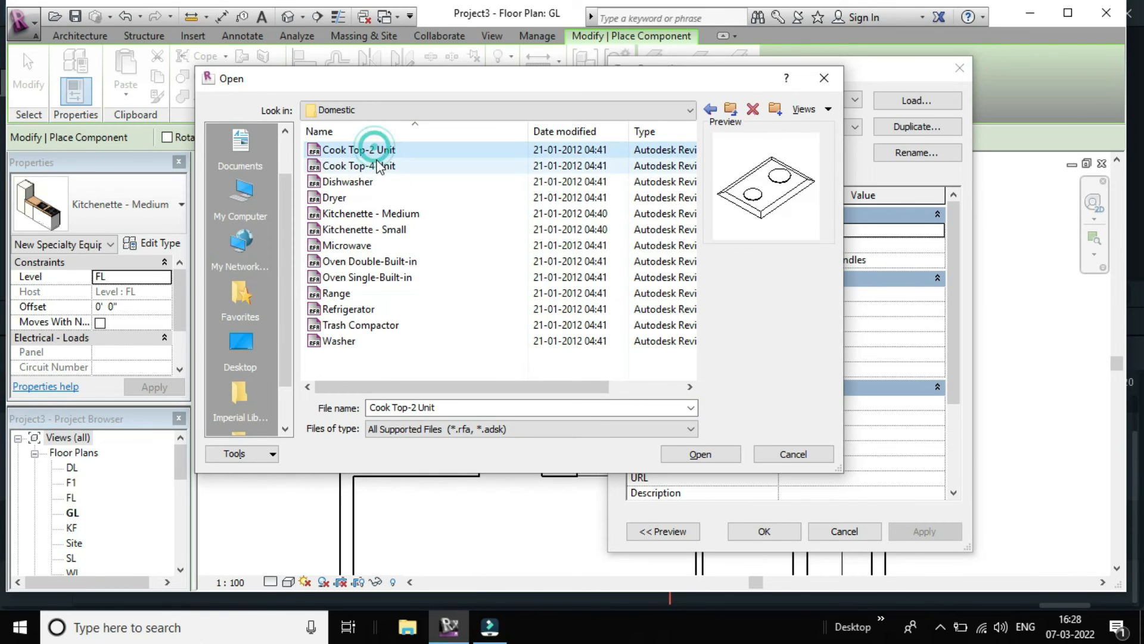
click(369, 183)
click(356, 311)
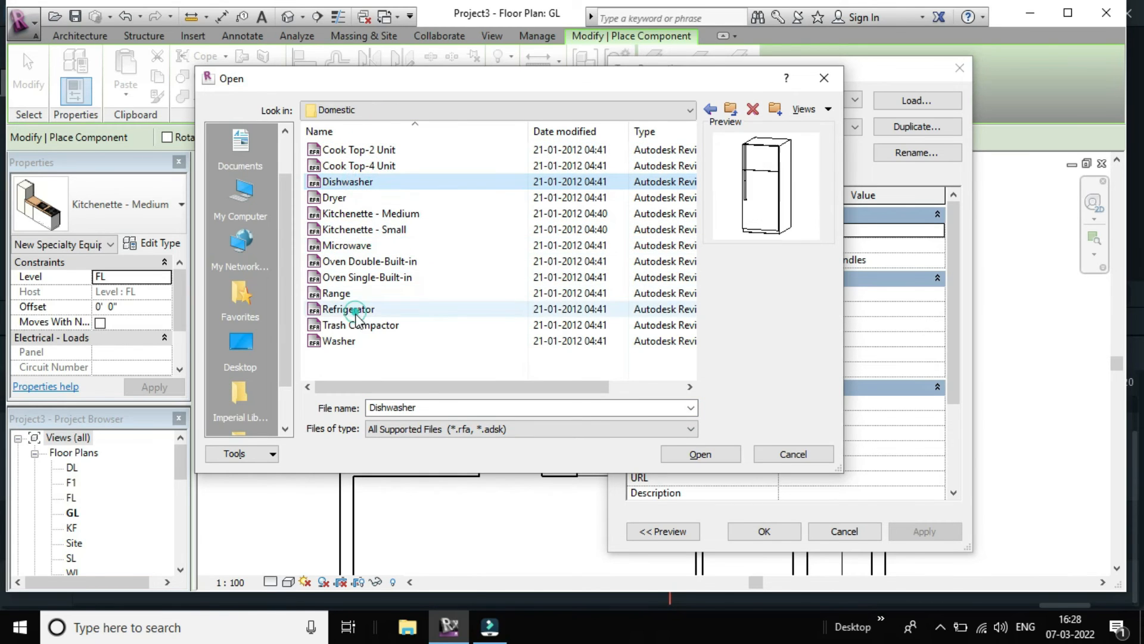
click(359, 326)
click(337, 341)
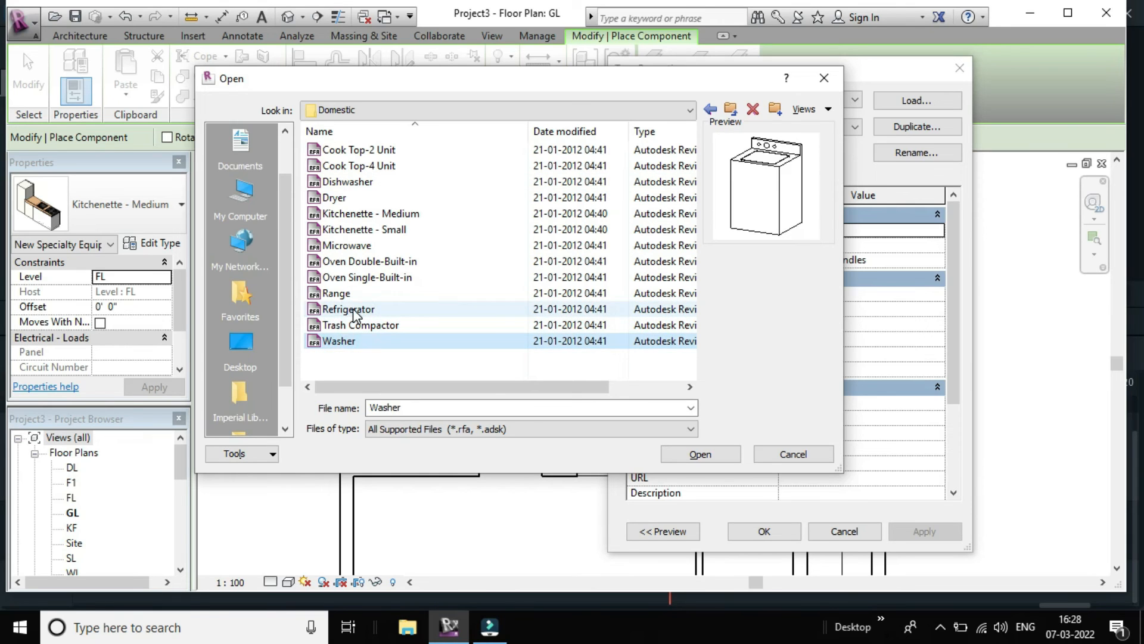
click(354, 311)
click(339, 293)
click(368, 277)
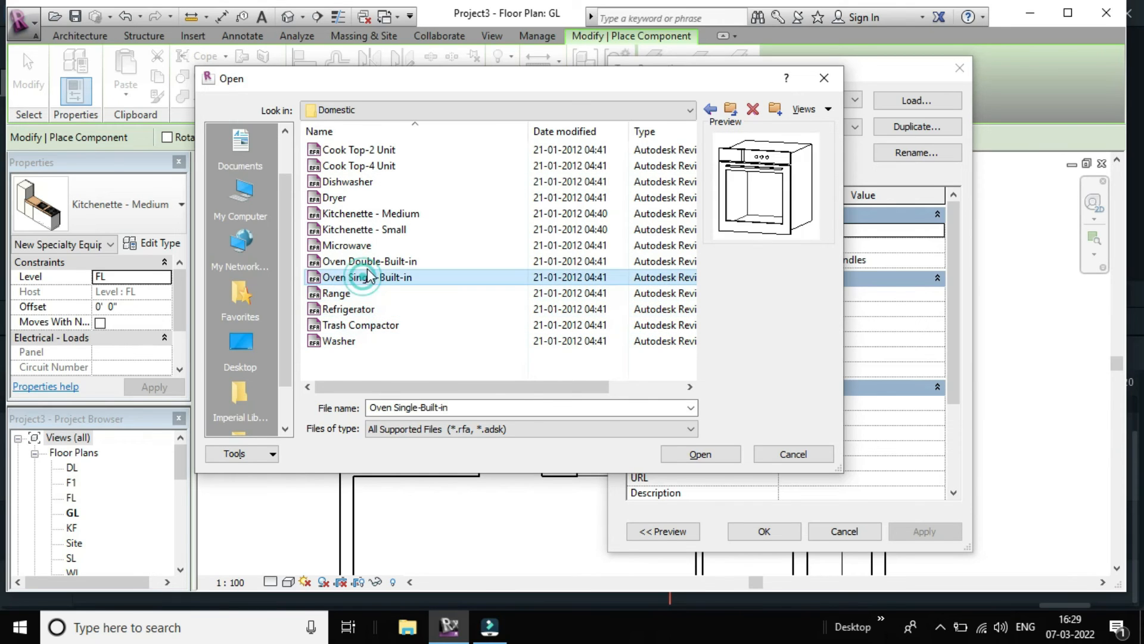
click(369, 261)
click(356, 245)
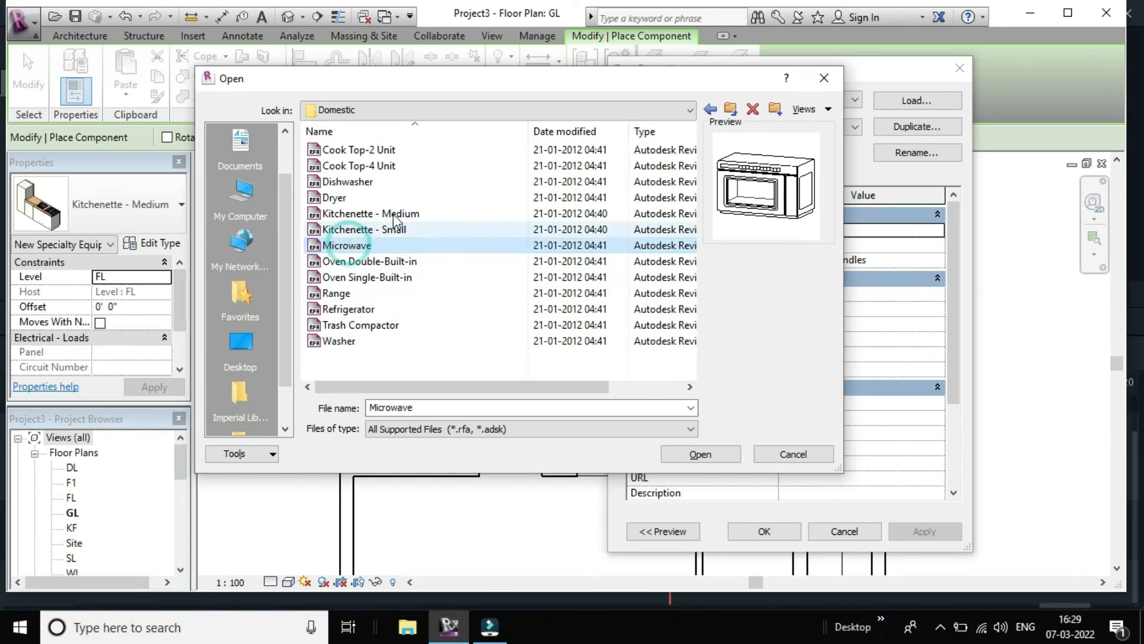
- Load the Dryer family and place a 27" x 25" x 35" dryer against the kitchen's upper wall, about 0' 6" from the bedroom partition
click(341, 199)
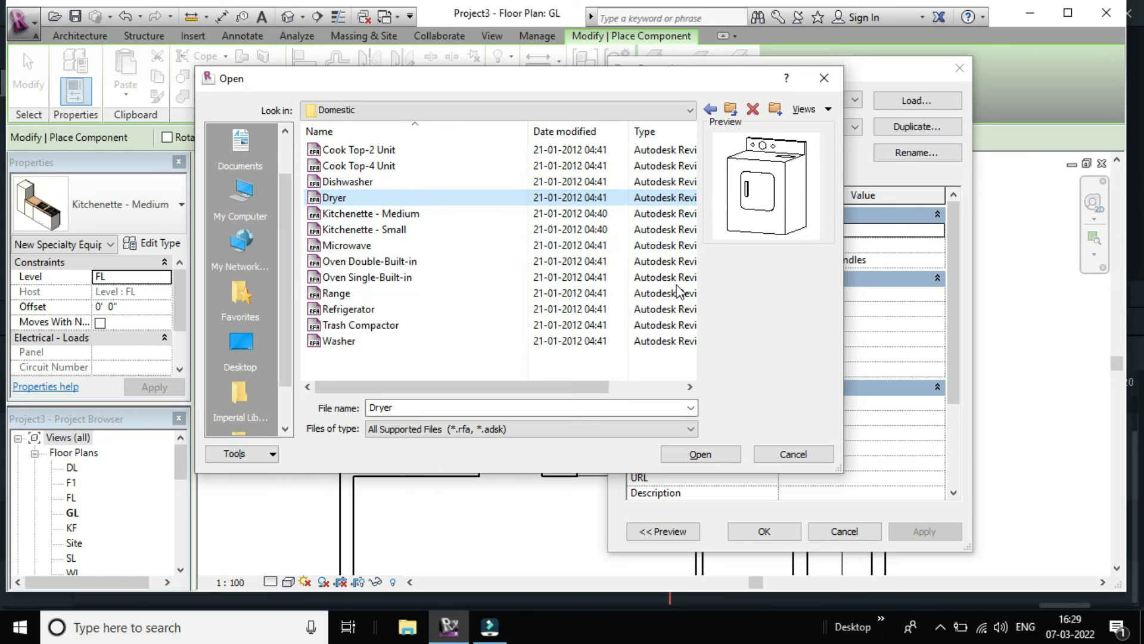
click(700, 456)
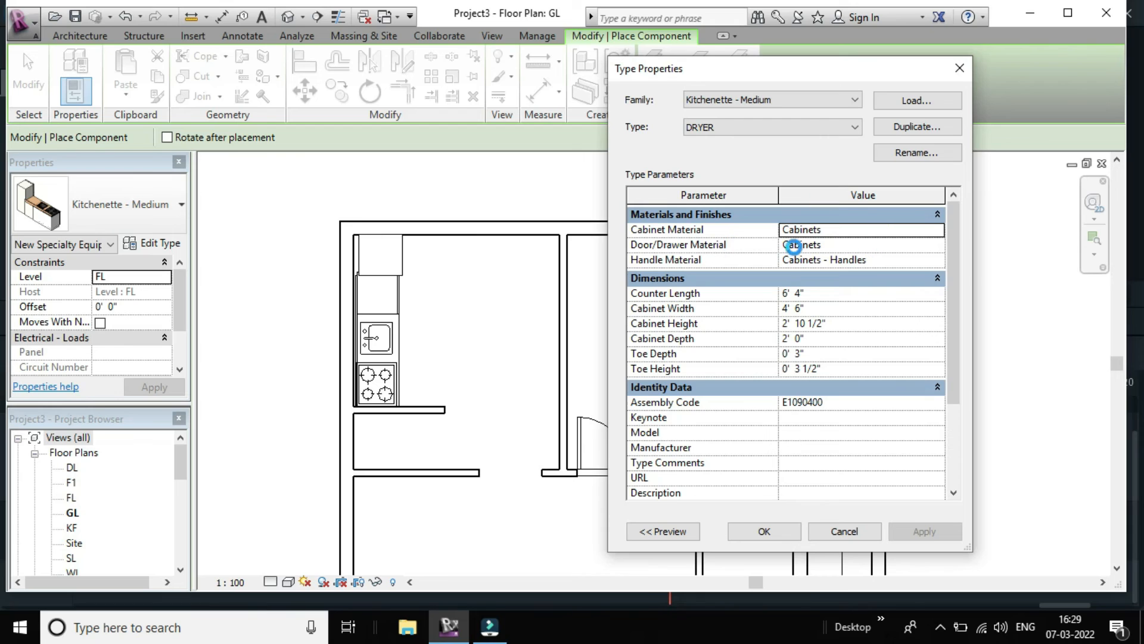
click(759, 529)
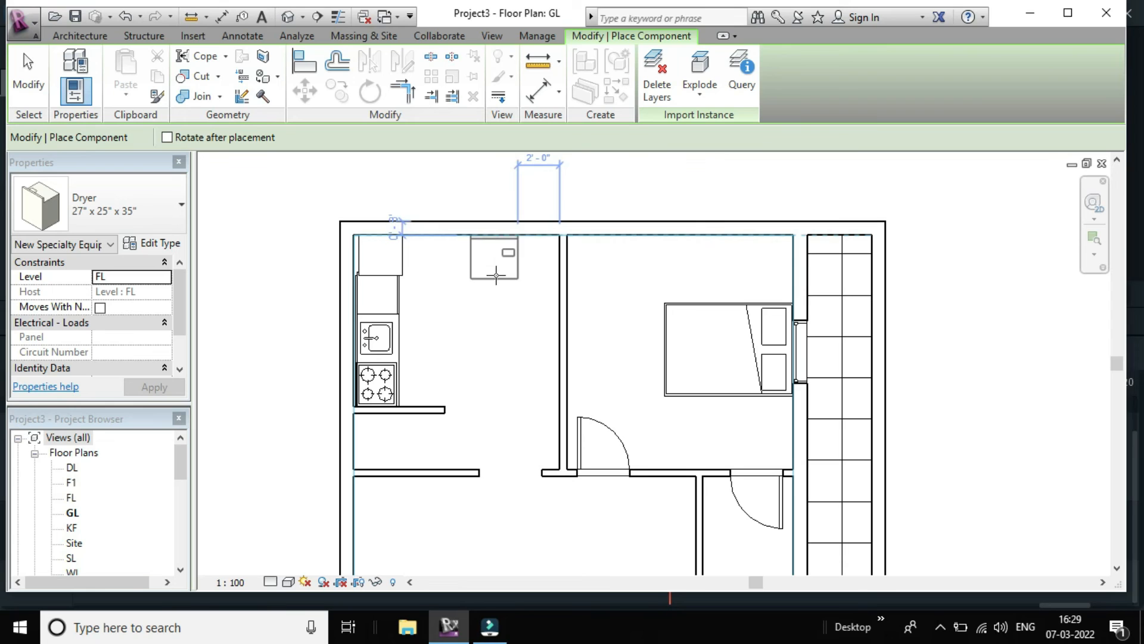
click(504, 272)
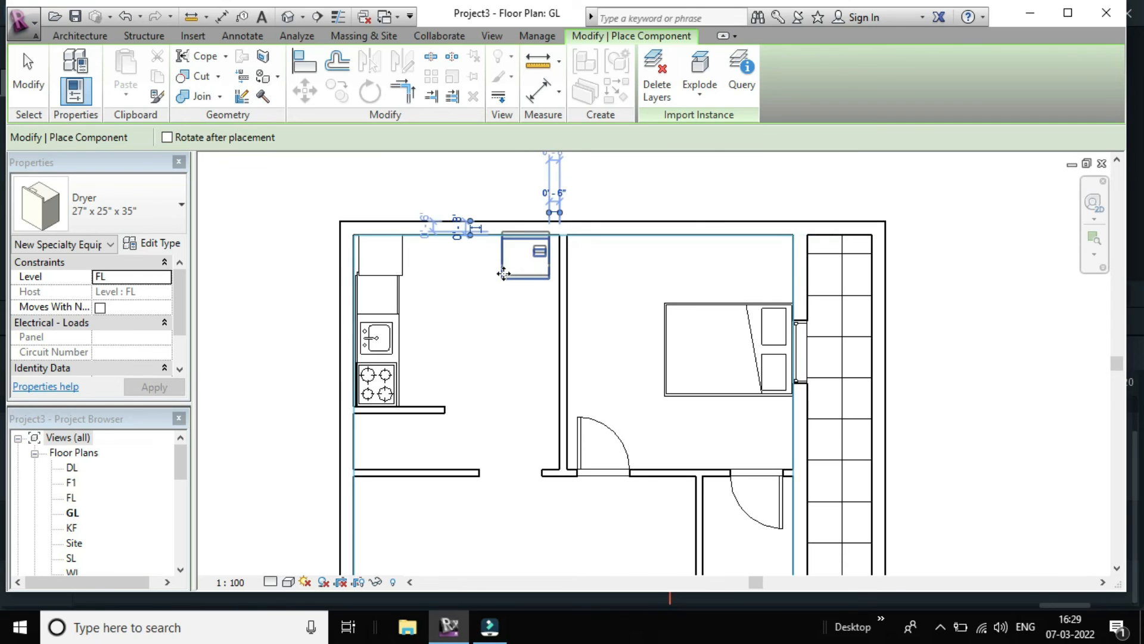
- End the dryer placement and inspect the kitchenette, dryer and kitchen partition walls in the GL floor plan
scroll(503, 273, down, 3)
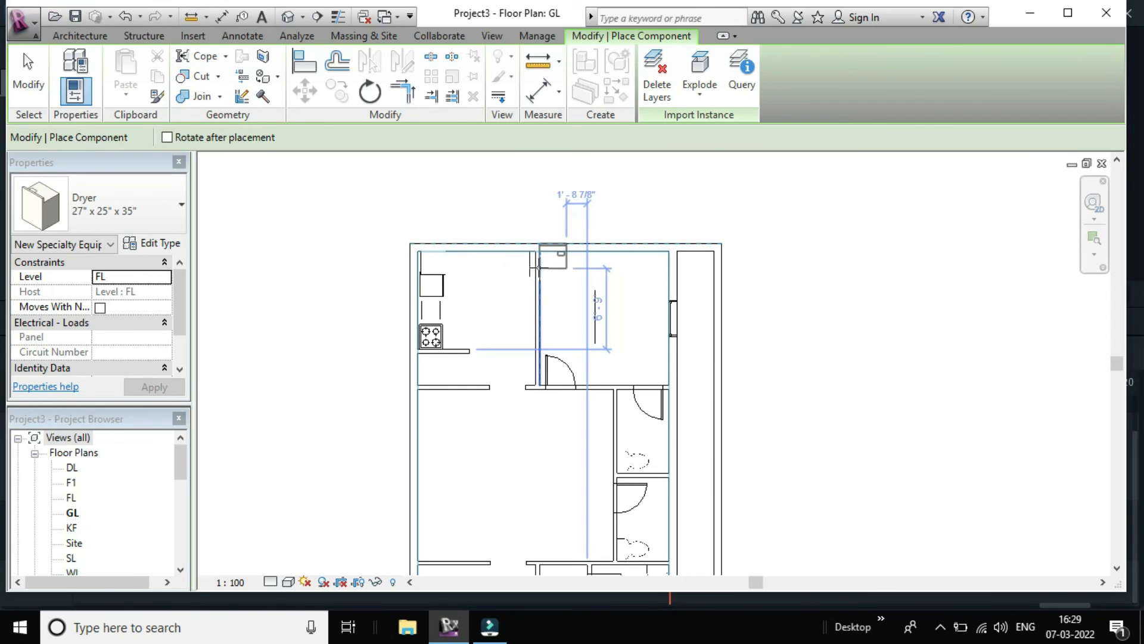
key(Escape)
key(Escape)
scroll(525, 280, up, 3)
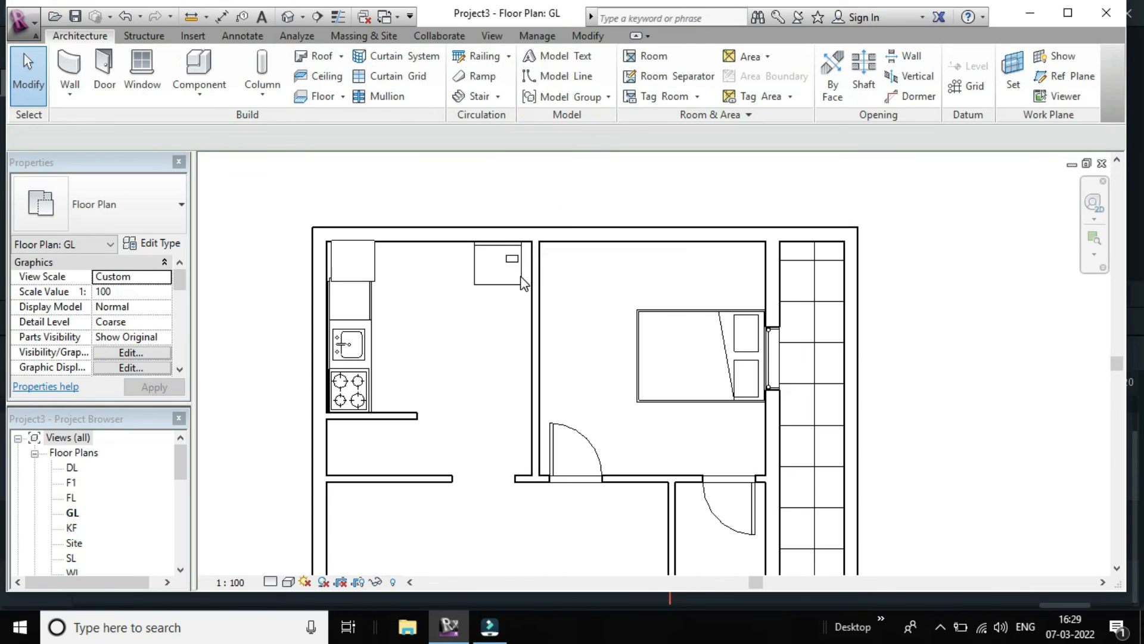
scroll(506, 253, up, 4)
scroll(480, 213, down, 6)
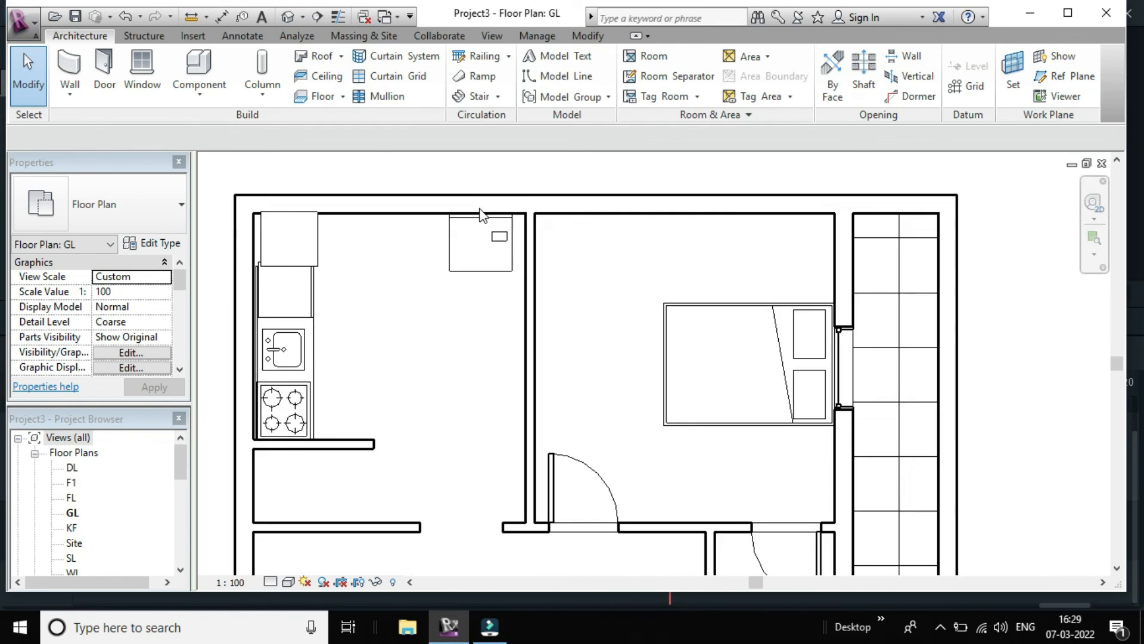
scroll(441, 337, down, 2)
scroll(471, 322, up, 5)
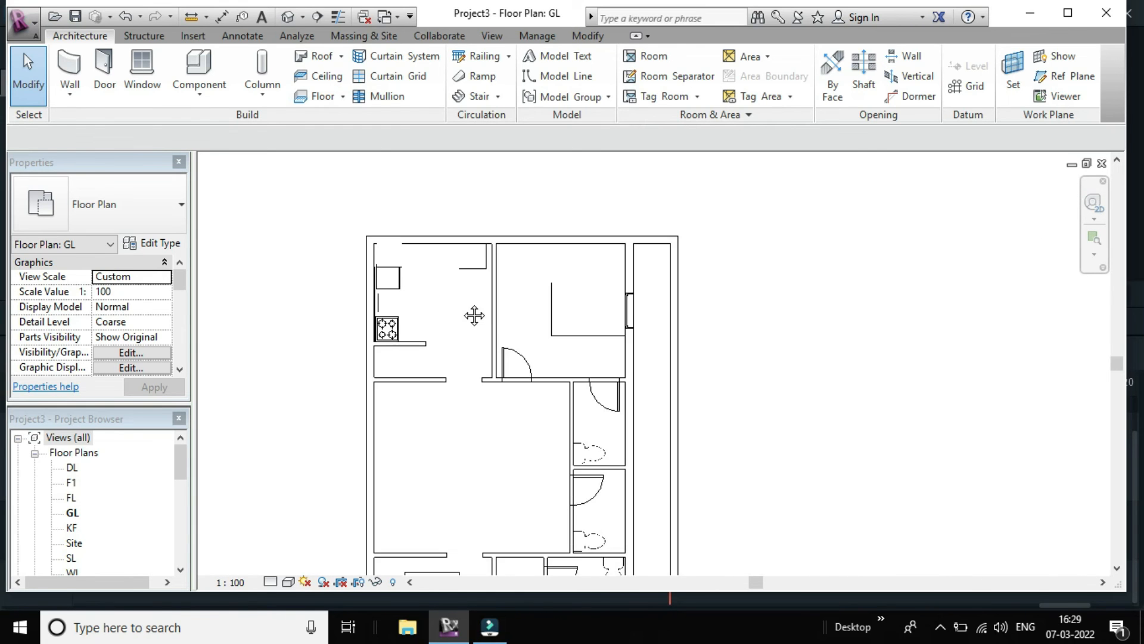
scroll(474, 345, up, 1)
middle_drag(496, 334, 562, 299)
scroll(508, 325, up, 1)
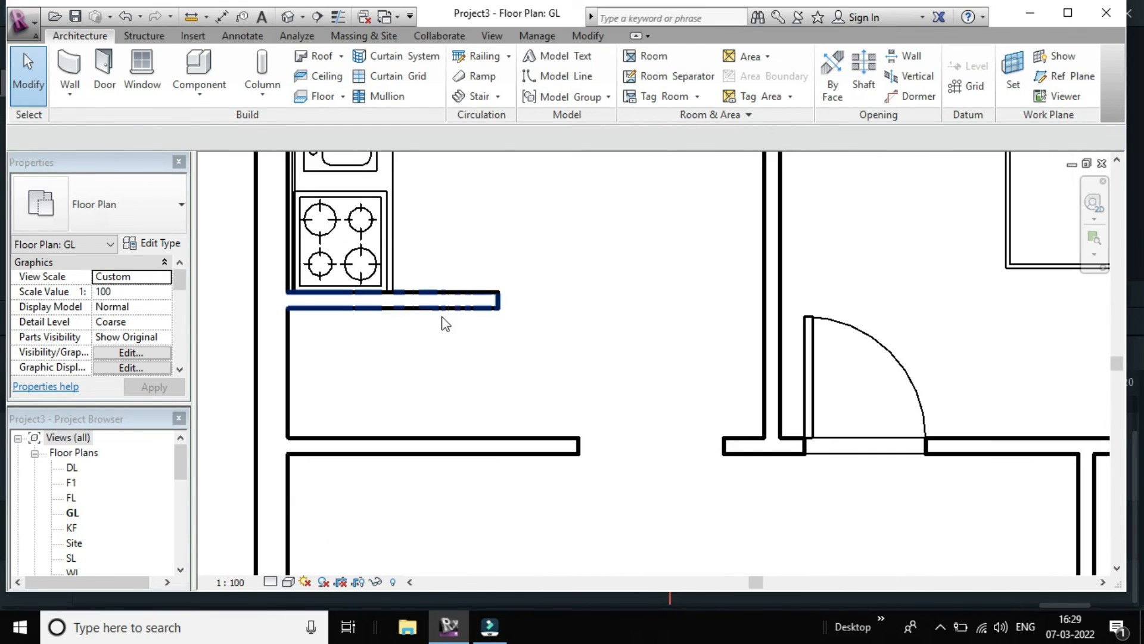
scroll(412, 330, down, 4)
scroll(413, 330, down, 2)
scroll(475, 335, up, 4)
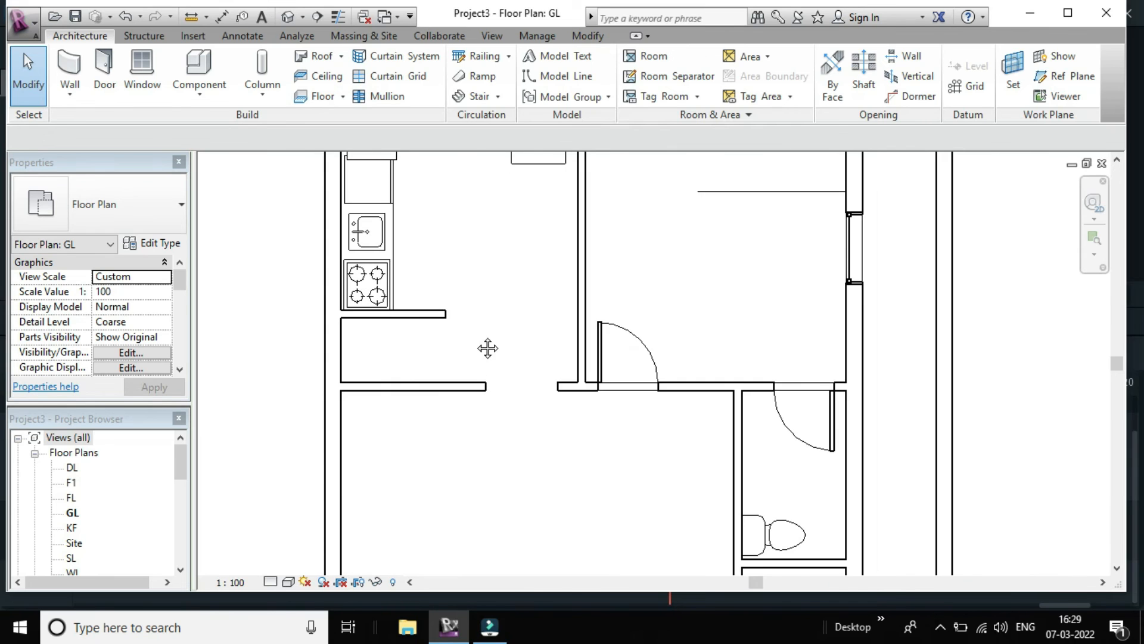
- Review the whole GL floor plan, from the furnished kitchen to the front of the house
scroll(476, 332, down, 3)
scroll(476, 330, up, 1)
scroll(474, 330, down, 2)
scroll(474, 325, down, 2)
scroll(474, 325, up, 2)
scroll(475, 325, down, 4)
scroll(479, 346, down, 2)
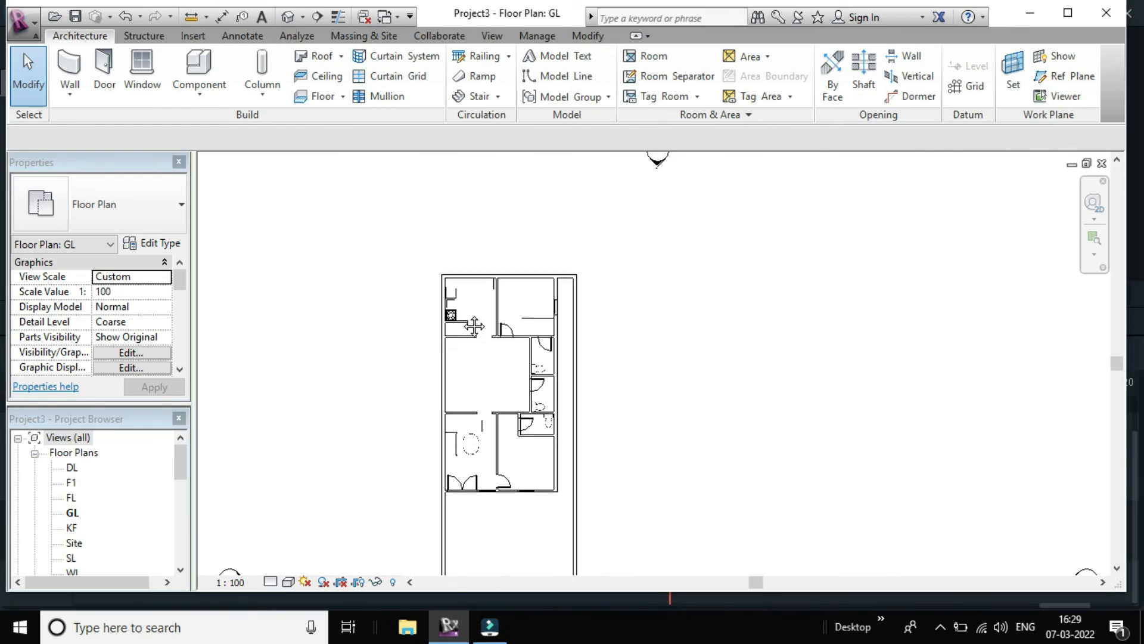
scroll(460, 322, up, 4)
scroll(558, 354, down, 3)
middle_drag(687, 375, 606, 339)
scroll(606, 339, down, 3)
scroll(608, 339, up, 2)
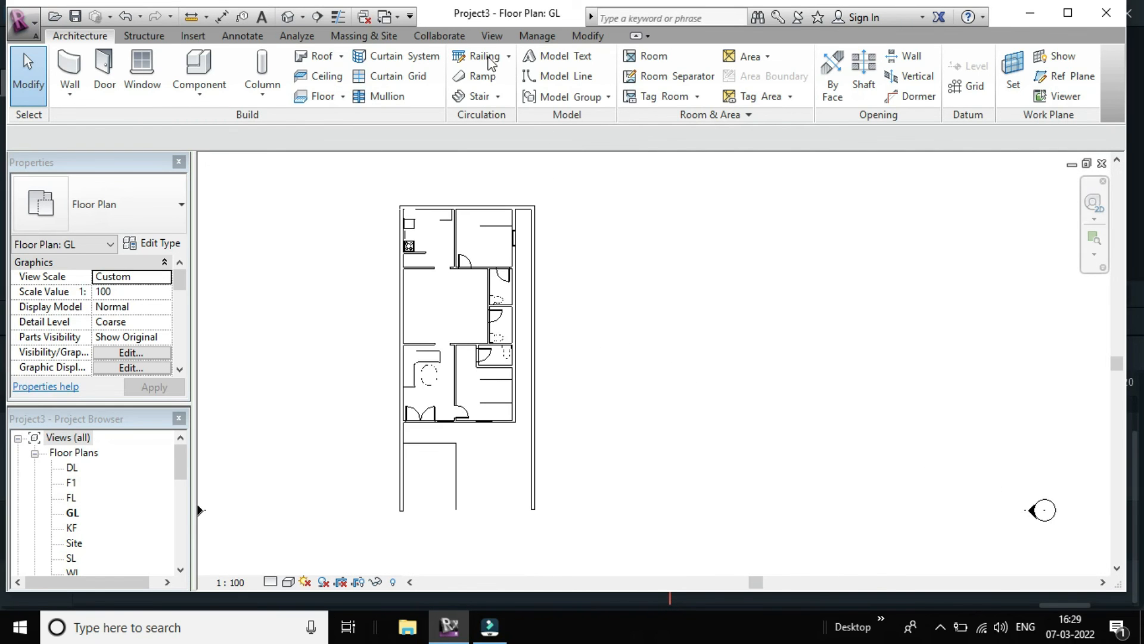
- Open the default 3D view and inspect the kitchen, its appliances and the adjoining rooms
click(492, 35)
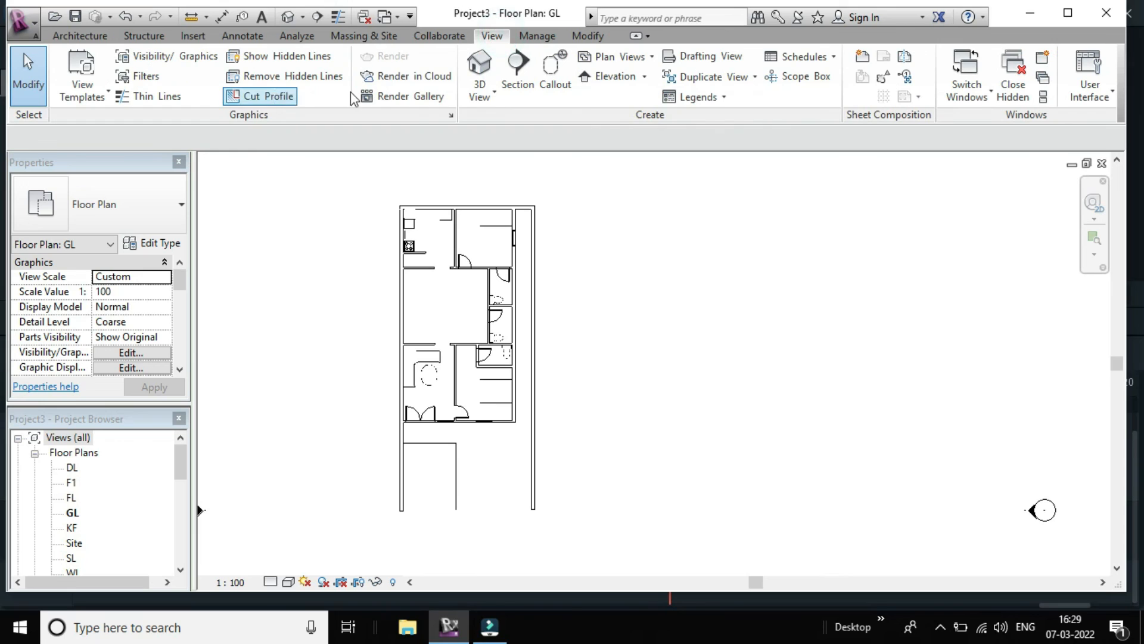
click(472, 67)
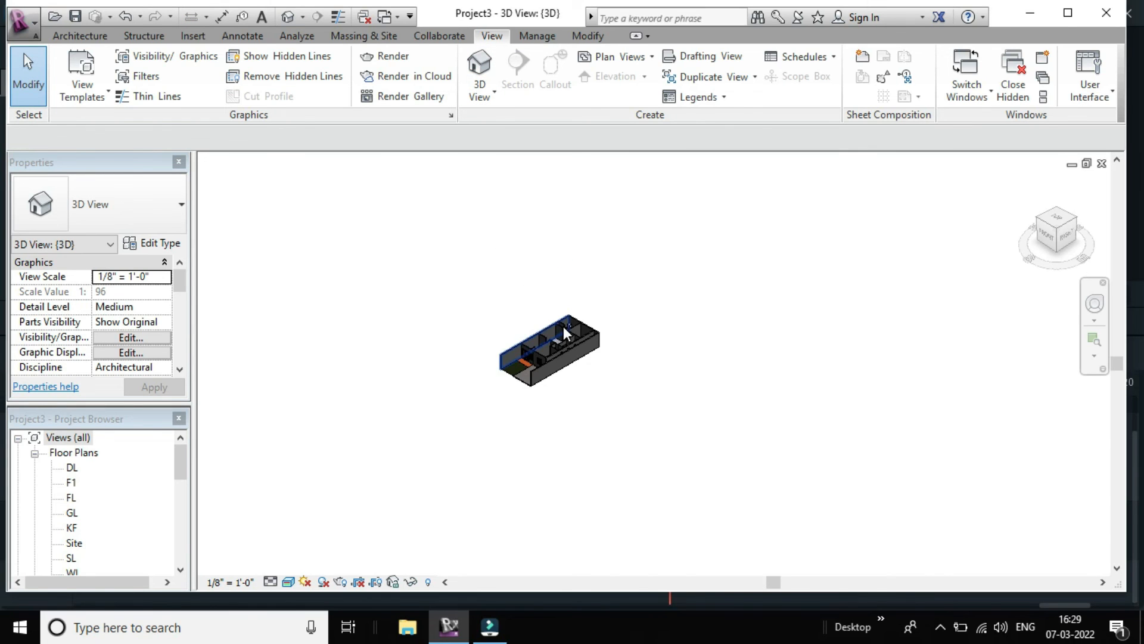
scroll(562, 343, up, 8)
scroll(572, 340, up, 1)
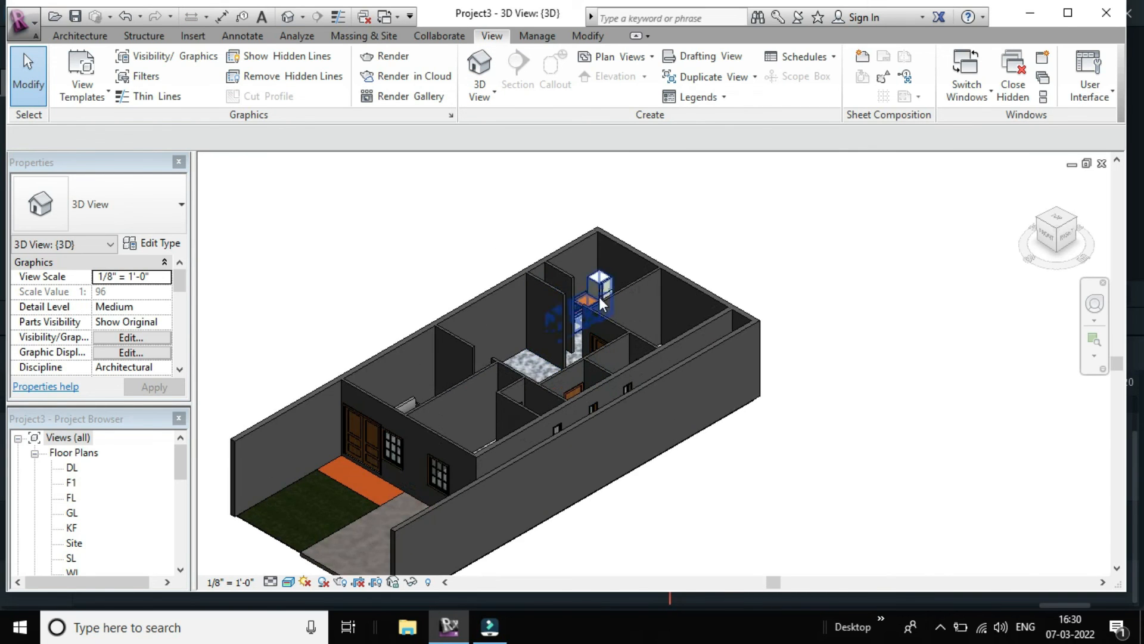
scroll(531, 348, up, 5)
scroll(525, 363, up, 1)
scroll(610, 264, down, 3)
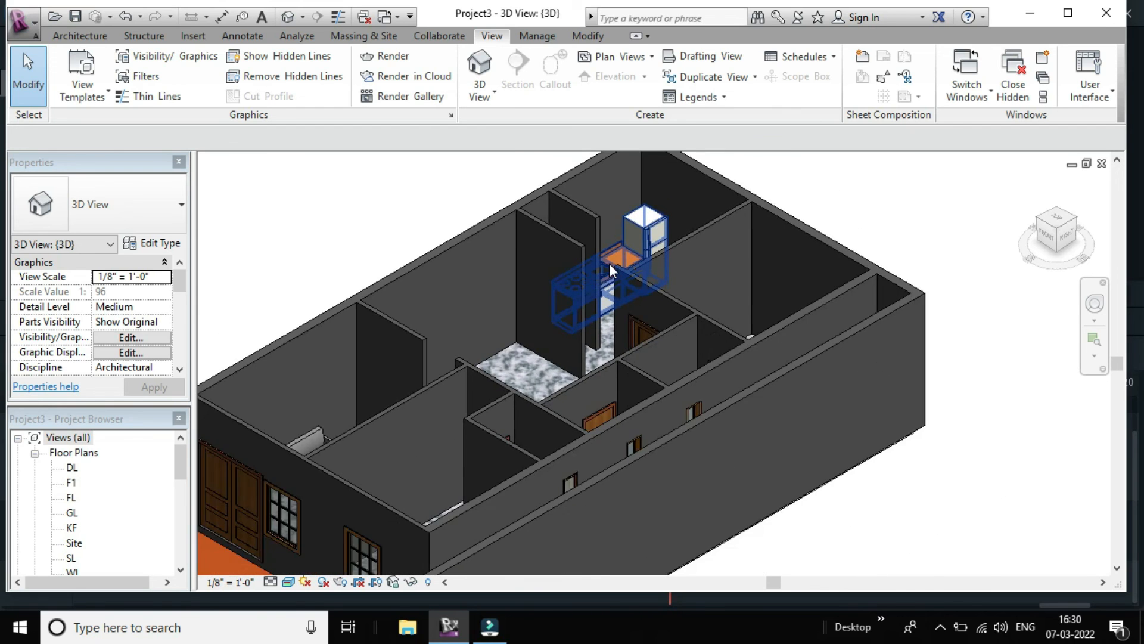
scroll(614, 276, up, 3)
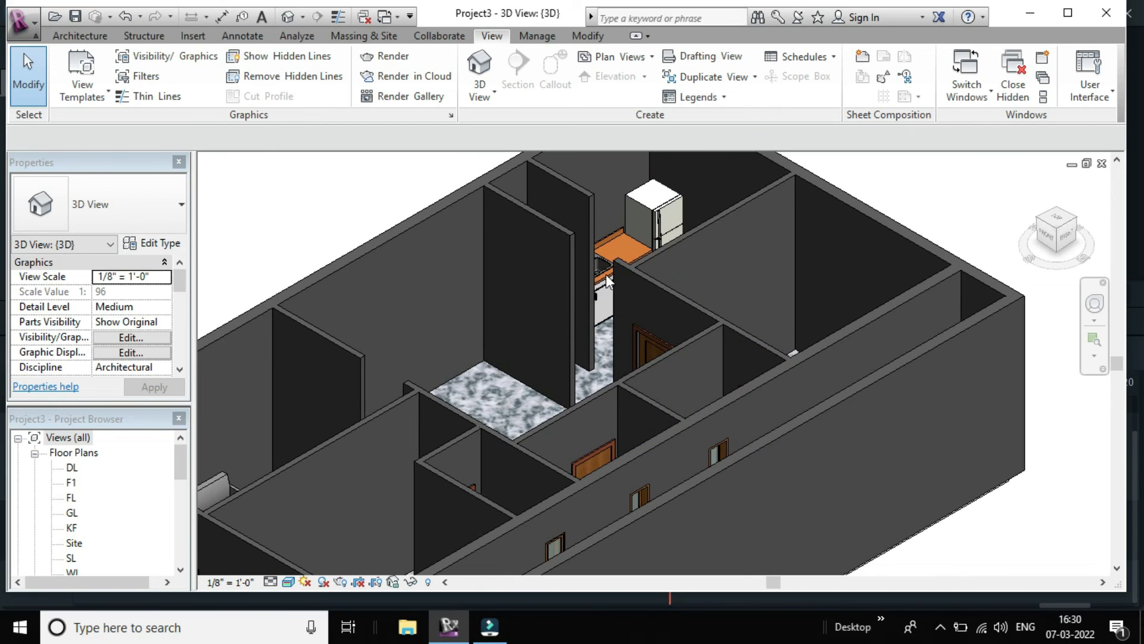
scroll(603, 283, down, 4)
scroll(703, 301, up, 5)
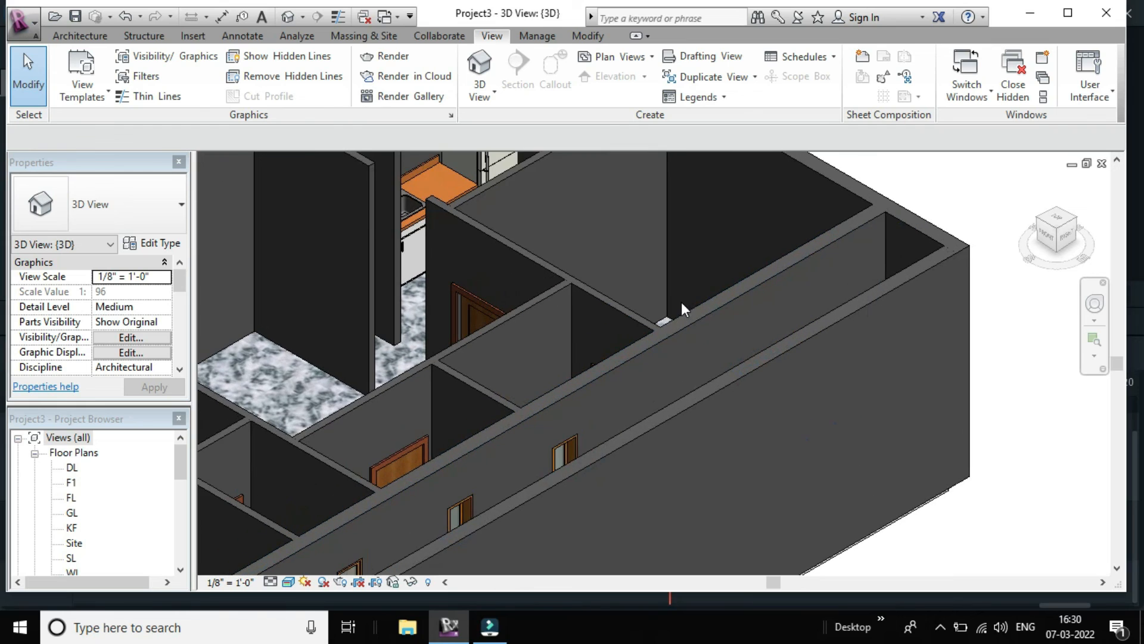
click(942, 626)
right_click(941, 594)
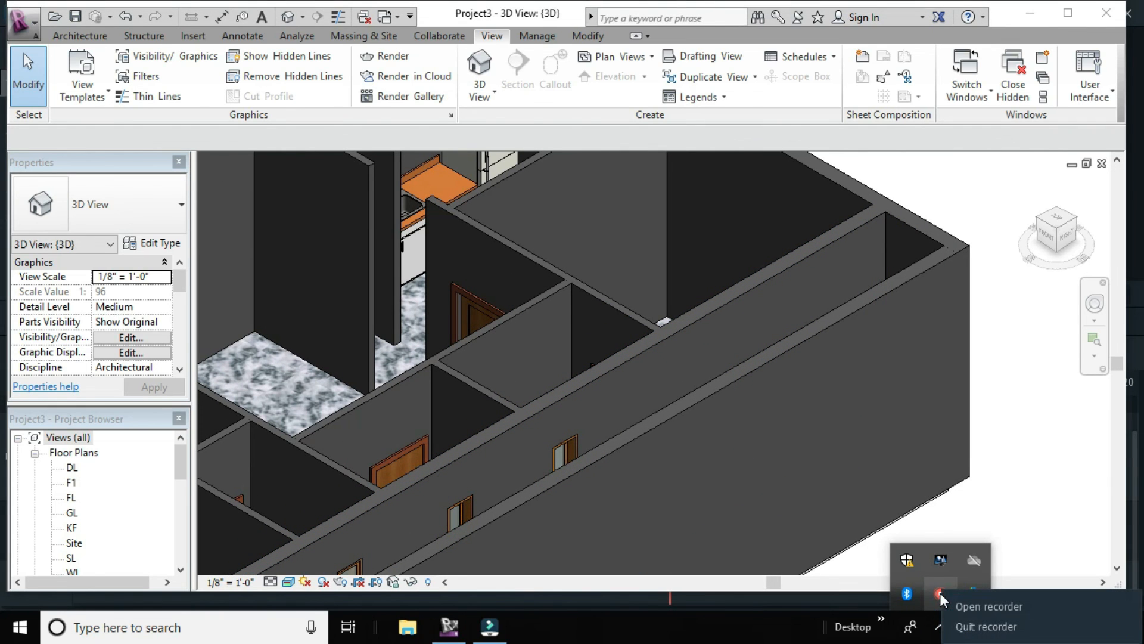
click(974, 607)
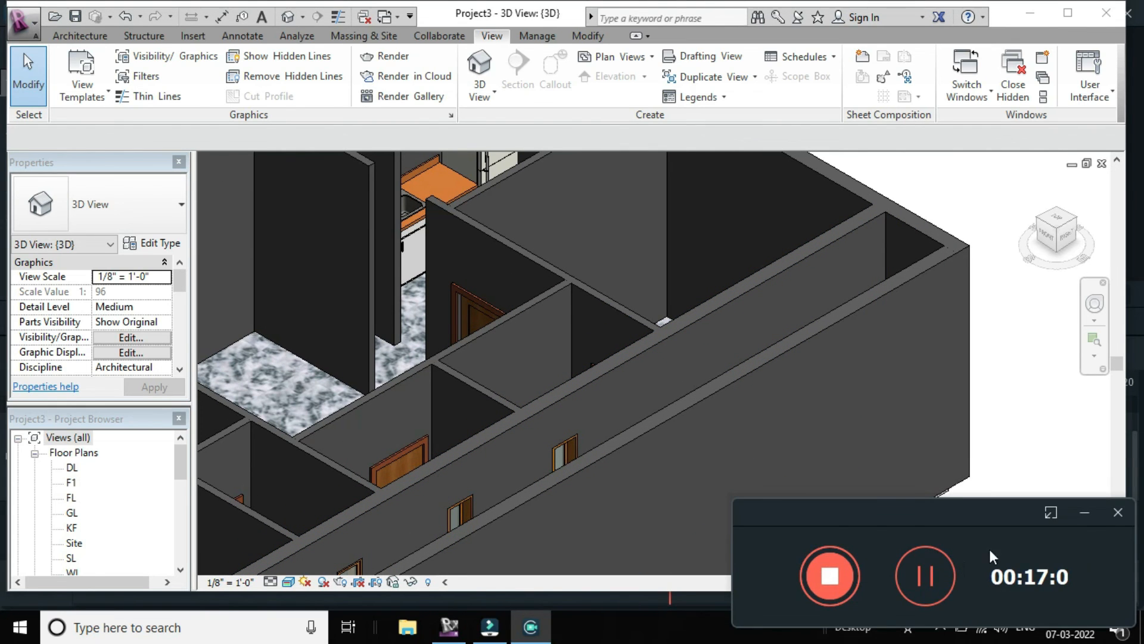
click(1086, 513)
- Orient the 3D model to the top-front view and examine the rooms, furniture and front facade
scroll(525, 421, down, 5)
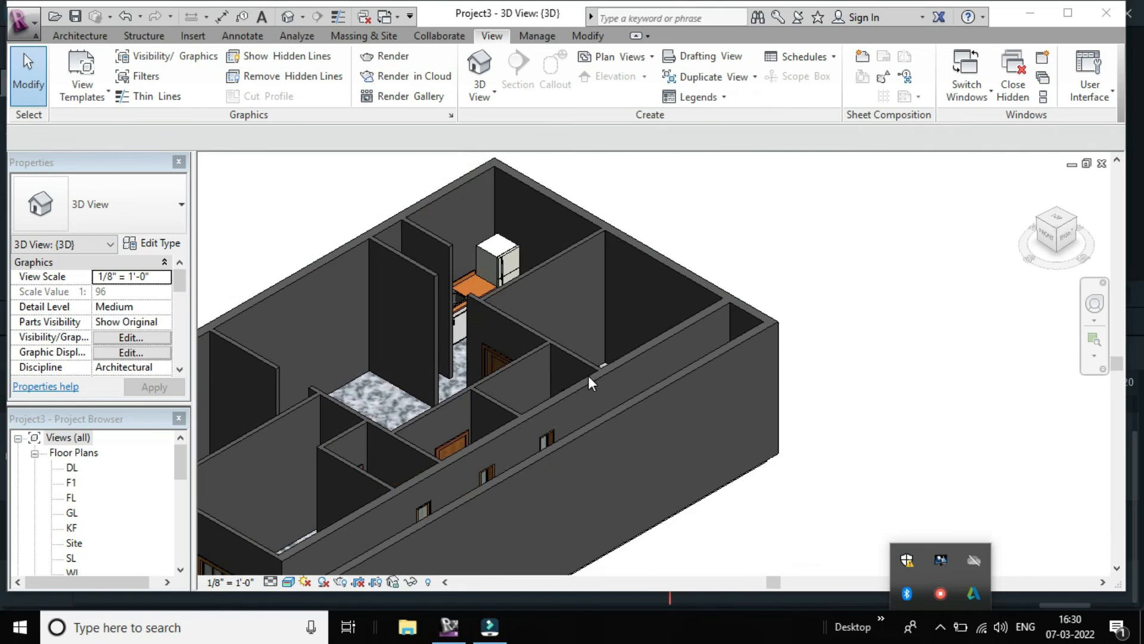
click(1038, 219)
click(1042, 220)
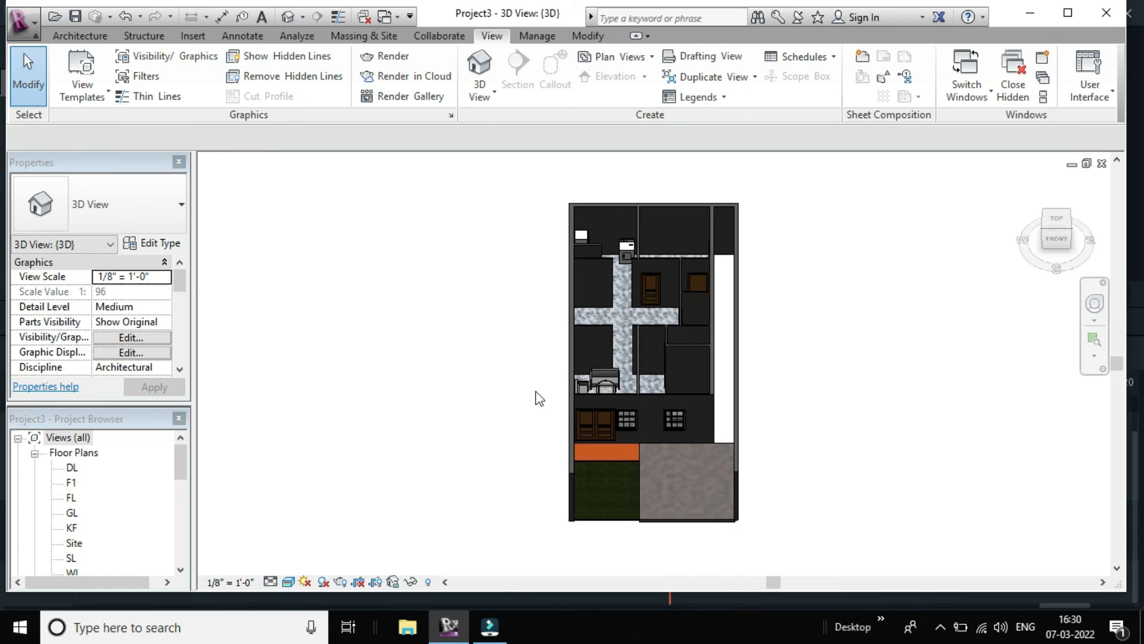
scroll(596, 384, up, 5)
scroll(573, 357, down, 5)
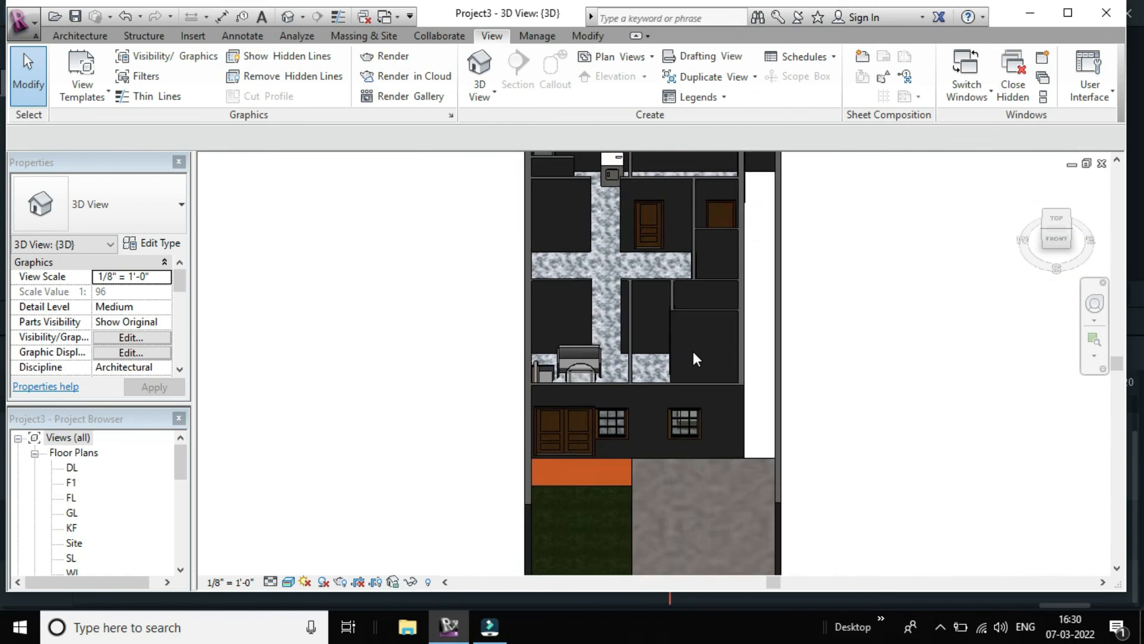
scroll(693, 352, down, 1)
middle_drag(810, 243, 785, 343)
scroll(674, 365, up, 3)
scroll(670, 342, down, 1)
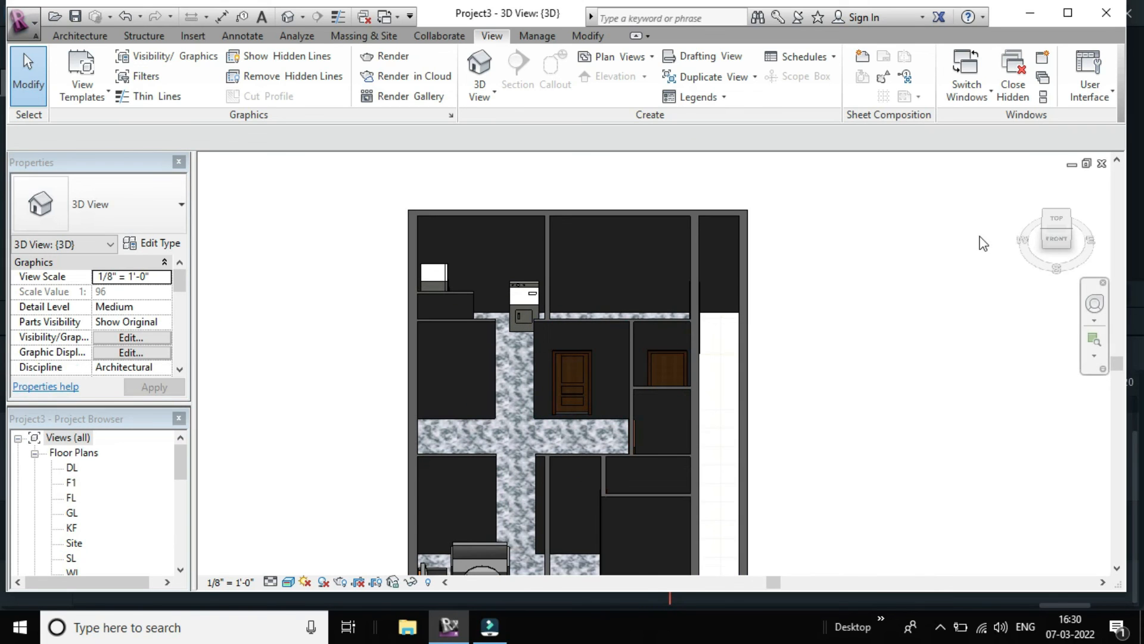
- Examine the model's interior from the top-left view and from the top-back view
click(1044, 222)
scroll(693, 353, up, 4)
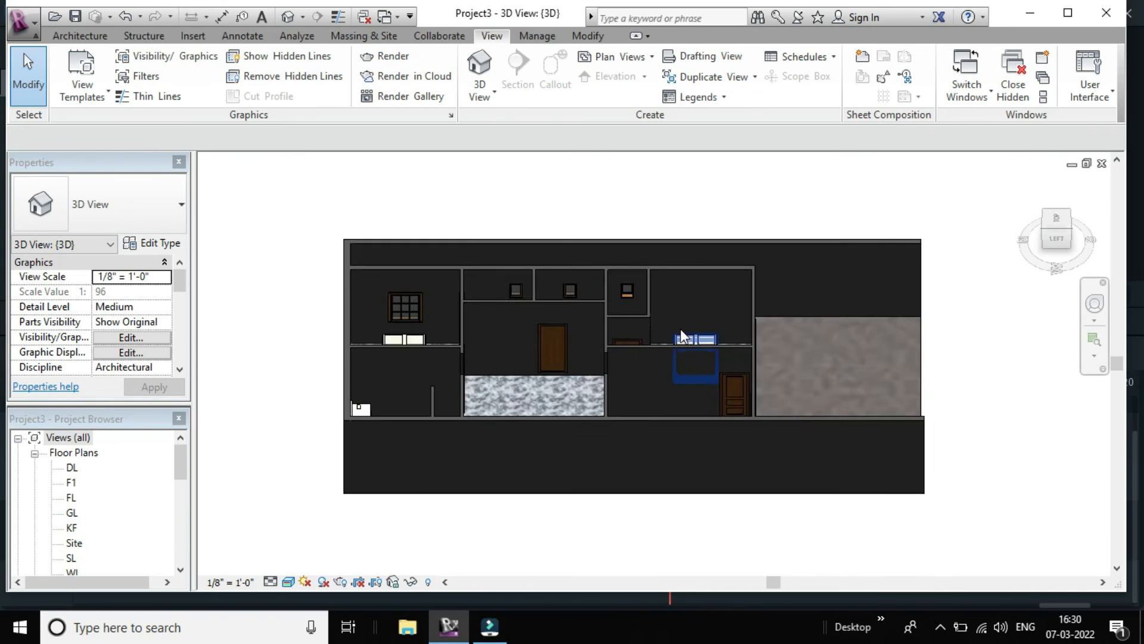
scroll(713, 341, down, 5)
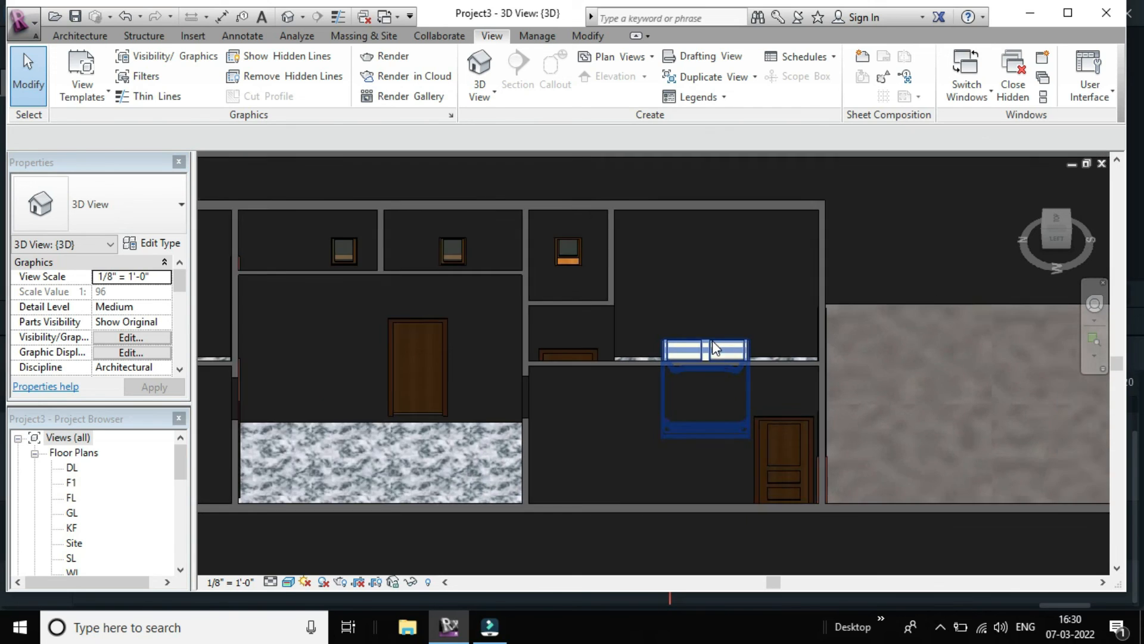
scroll(476, 344, up, 1)
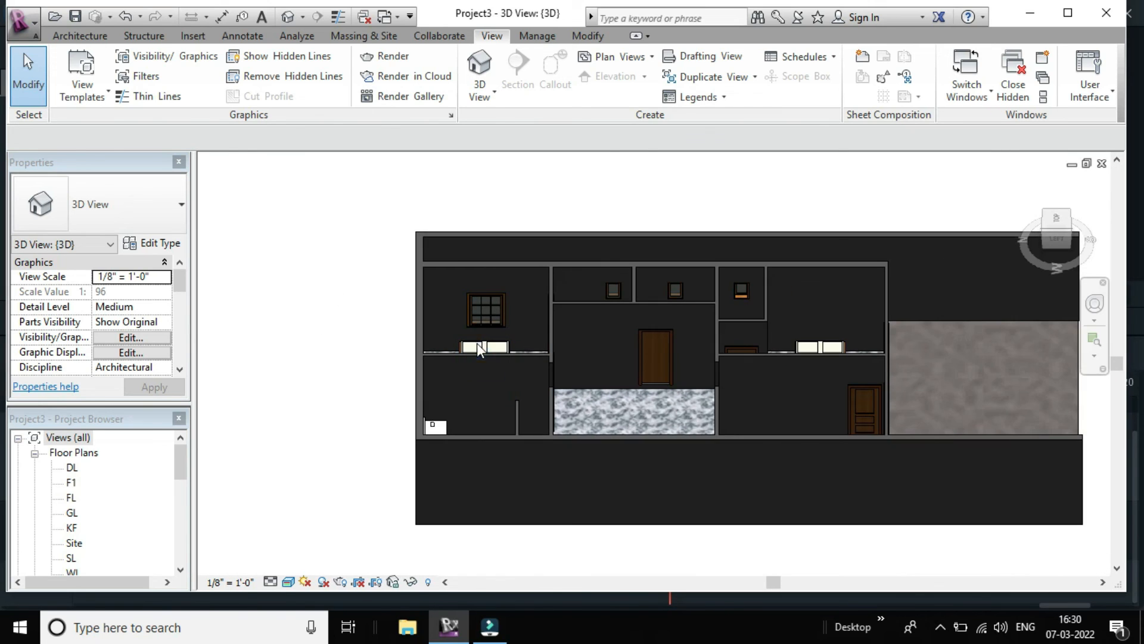
click(1044, 218)
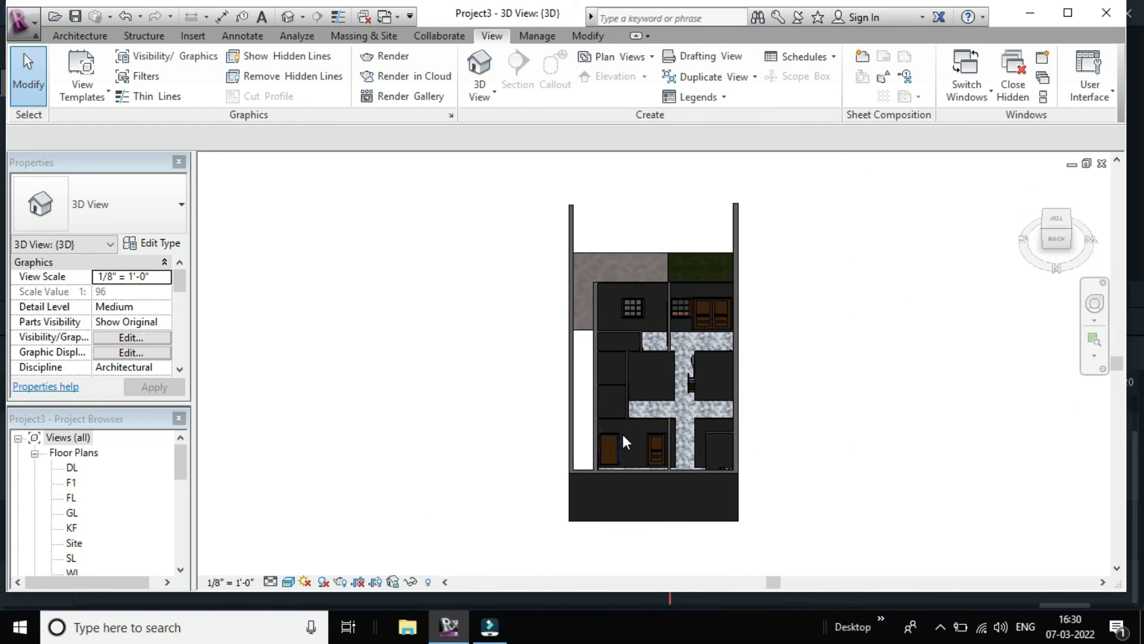
scroll(621, 432, up, 1)
scroll(636, 401, up, 7)
scroll(592, 370, down, 2)
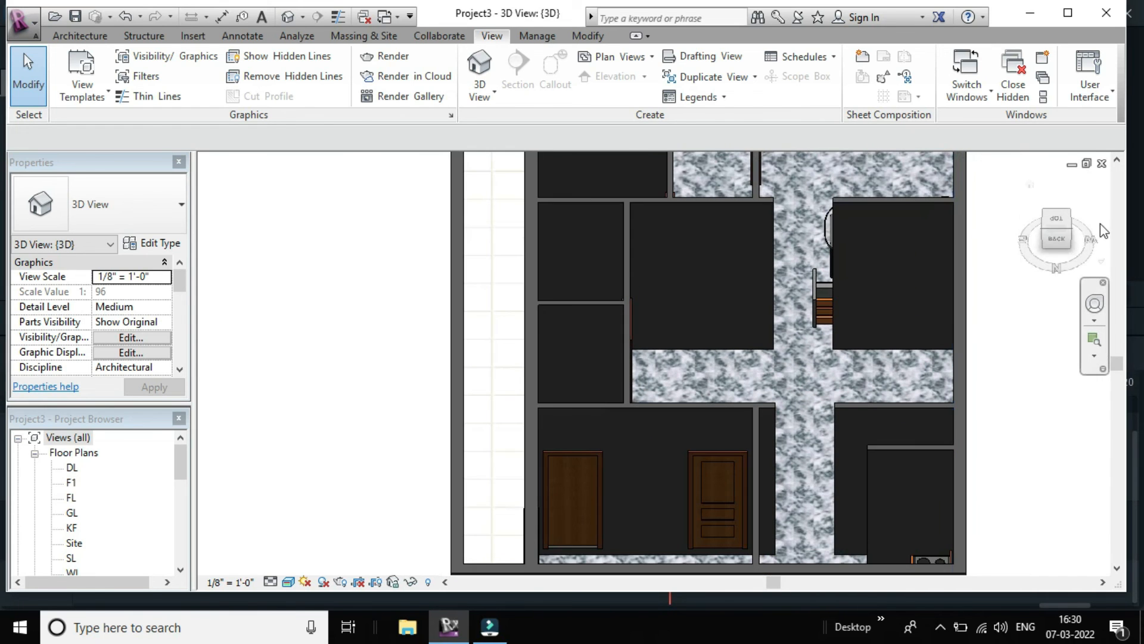
- View the model from its back corner and return to the front-right isometric view to review the whole house
click(1046, 229)
scroll(772, 334, up, 3)
scroll(771, 334, down, 3)
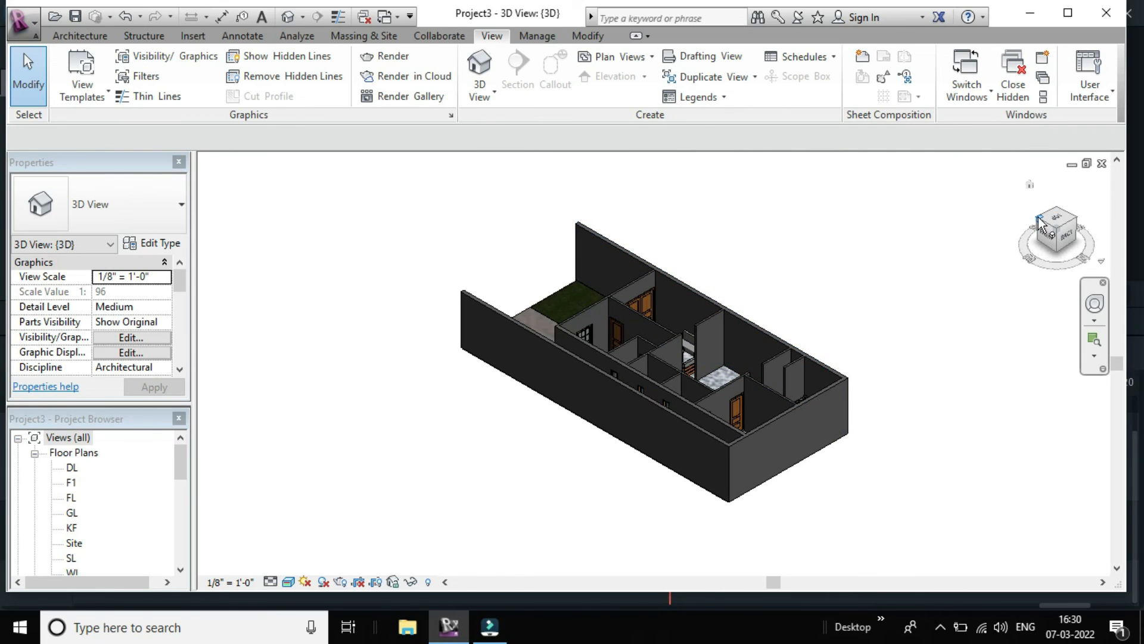
drag(1050, 219, 1041, 224)
scroll(745, 377, up, 3)
scroll(762, 387, down, 1)
scroll(803, 410, down, 2)
scroll(809, 401, up, 4)
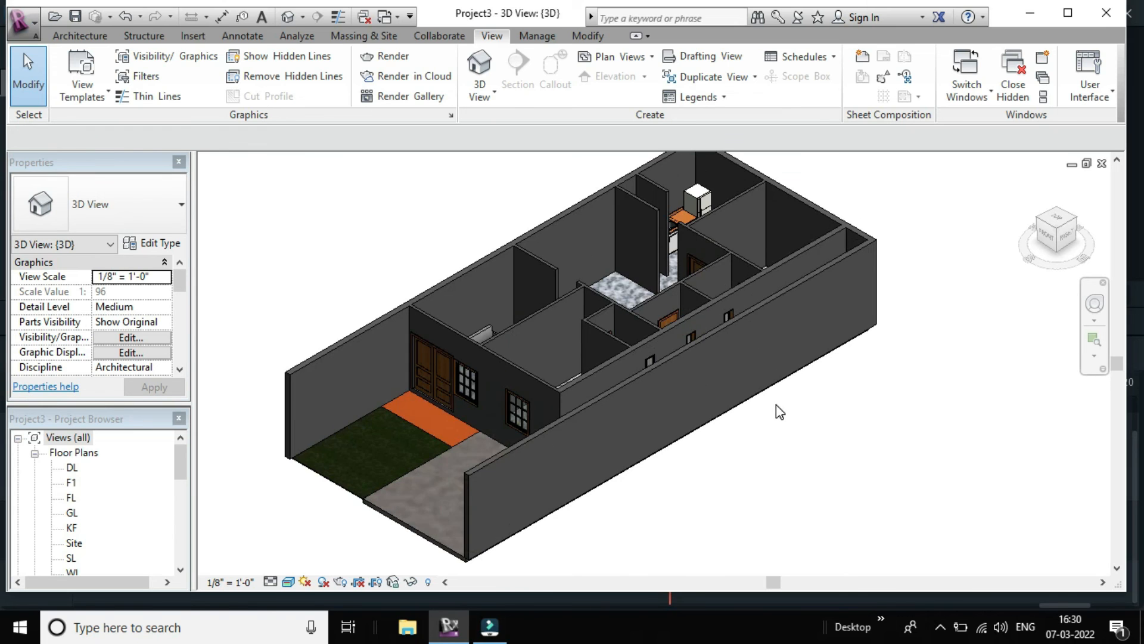
scroll(787, 407, down, 3)
scroll(792, 410, up, 3)
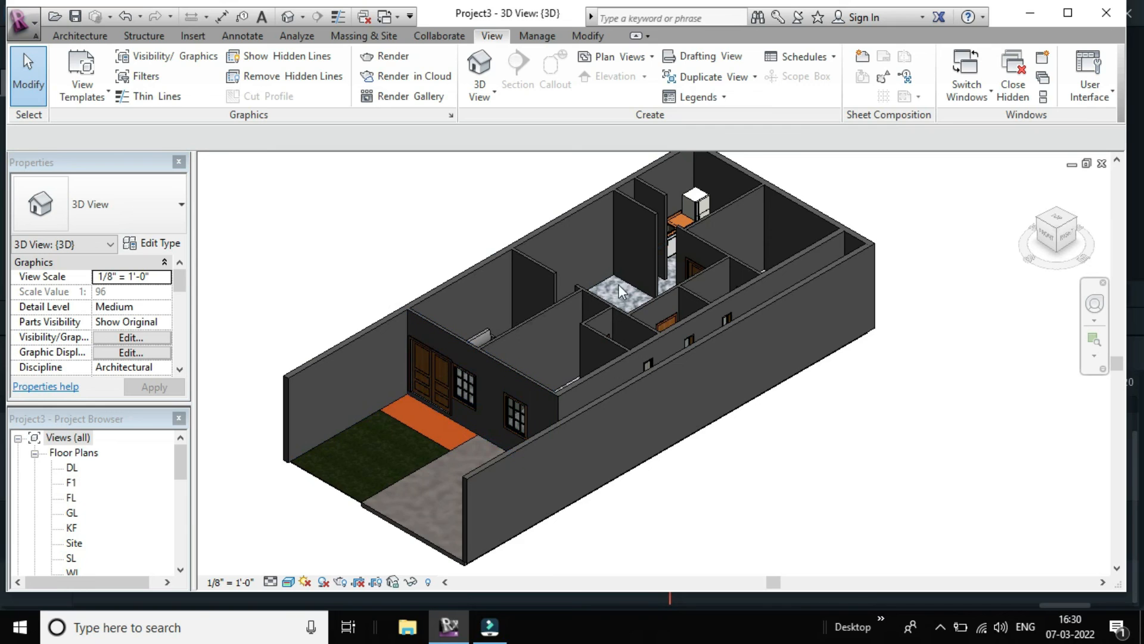
scroll(633, 291, up, 2)
scroll(603, 287, up, 2)
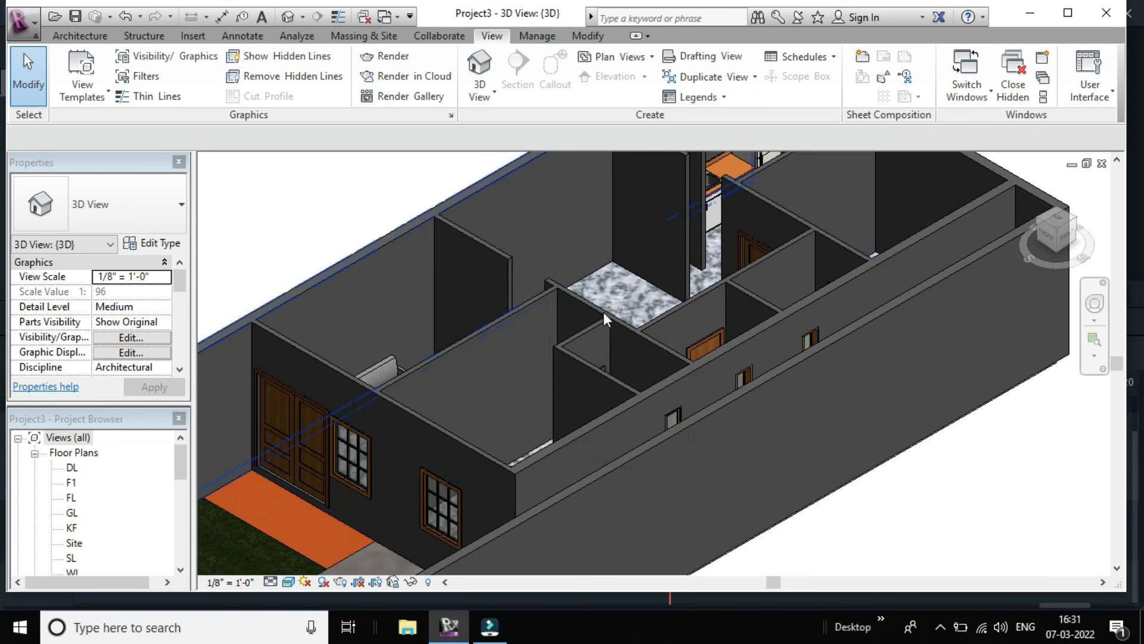
scroll(644, 314, down, 4)
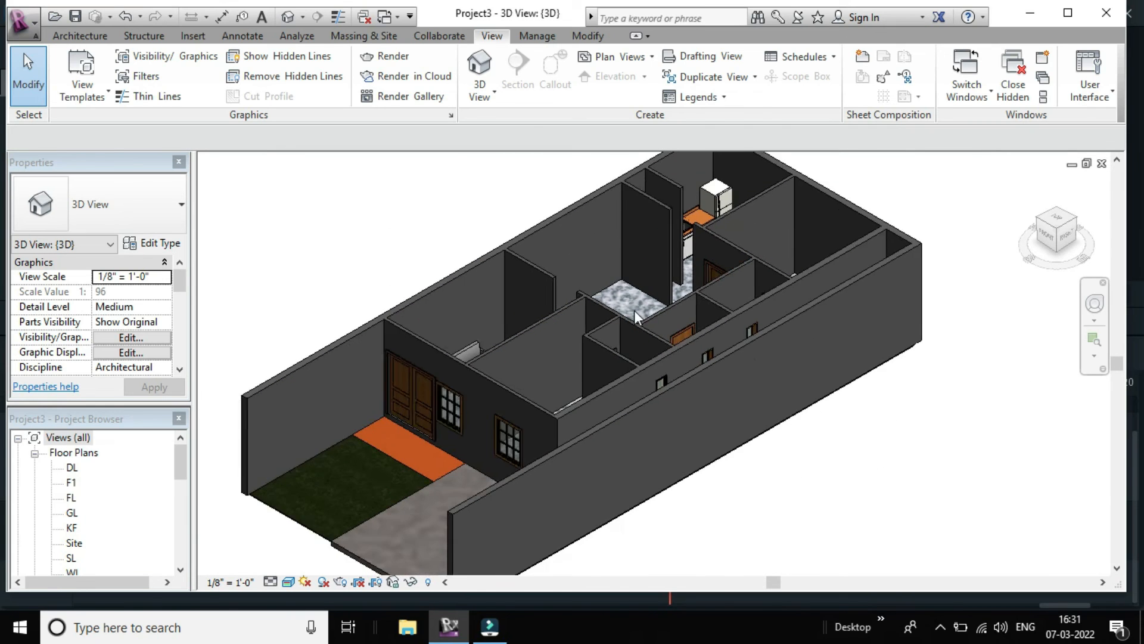
scroll(635, 310, up, 3)
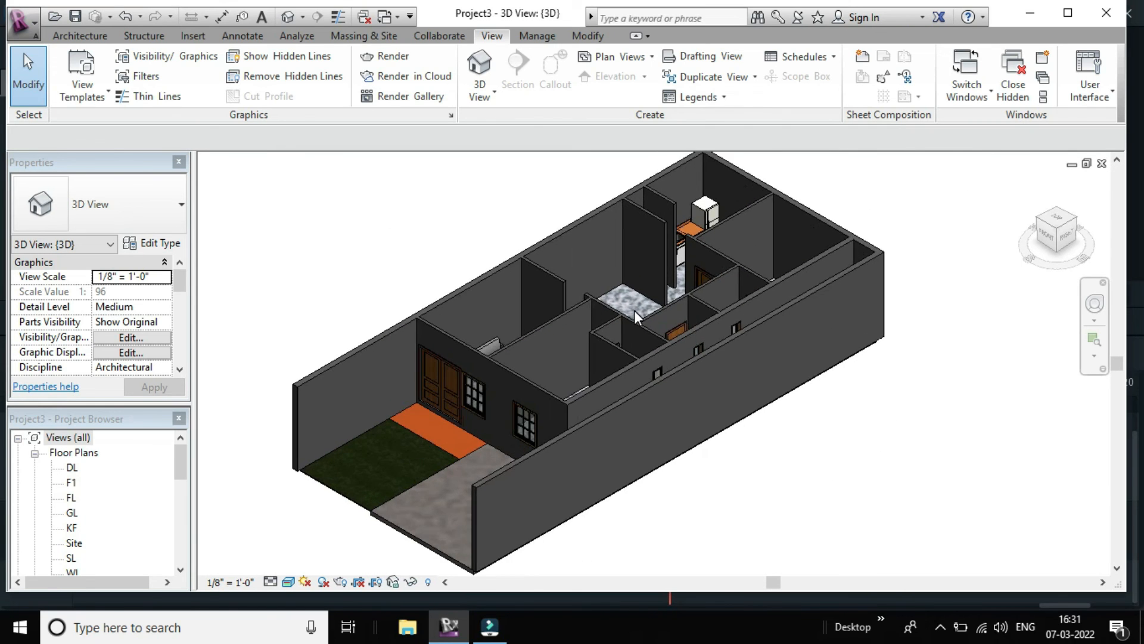
scroll(627, 295, down, 3)
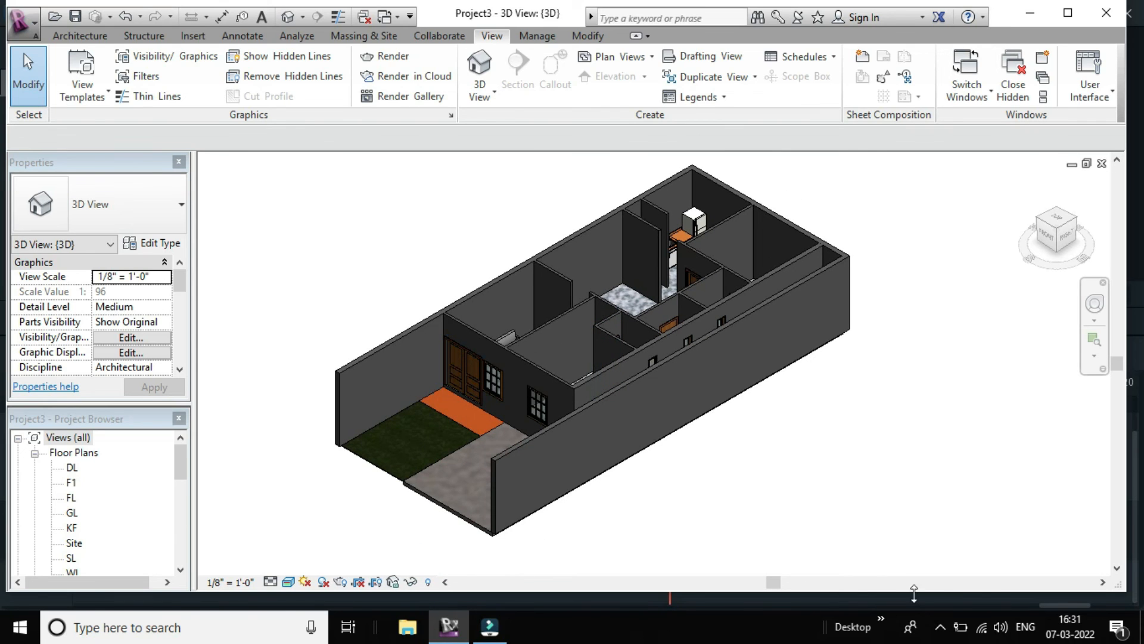
click(940, 625)
right_click(941, 593)
click(1004, 557)
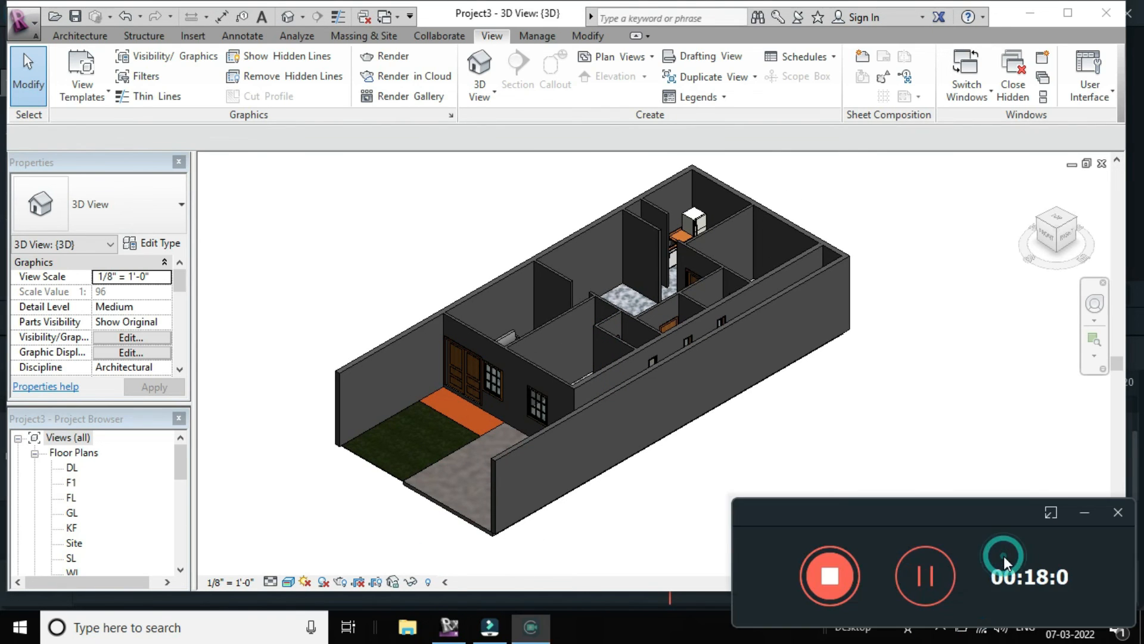